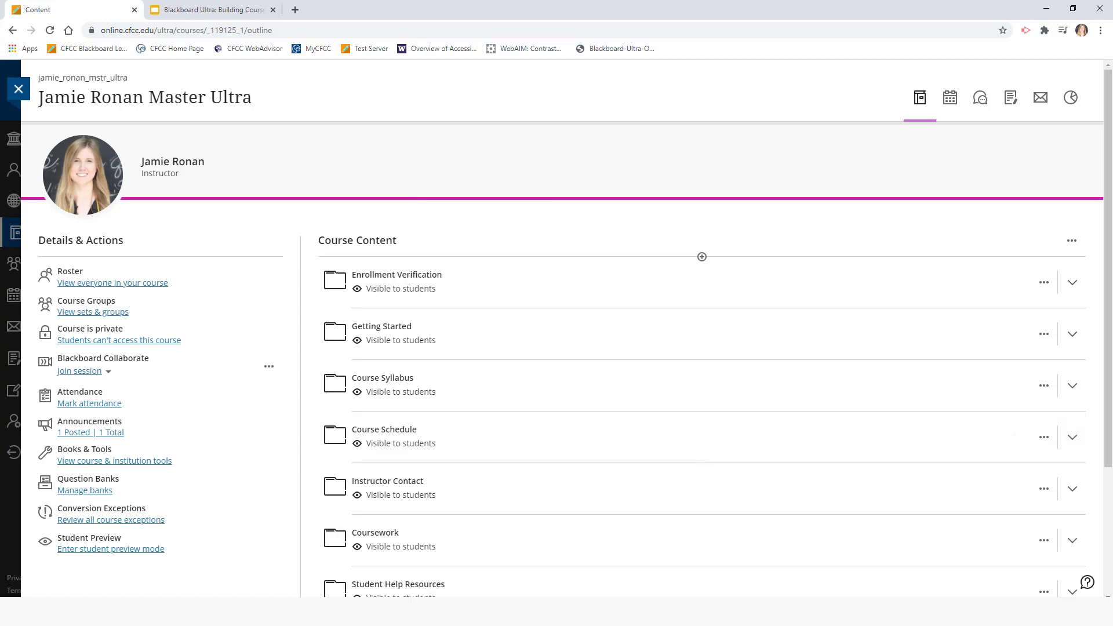
Expand Coursework and its Week 1 / Unit 1 / Module 1 folder to show the folder's items
{"action": "scroll", "coordinate": [791, 480], "scroll_direction": "down", "scroll_amount": 2}
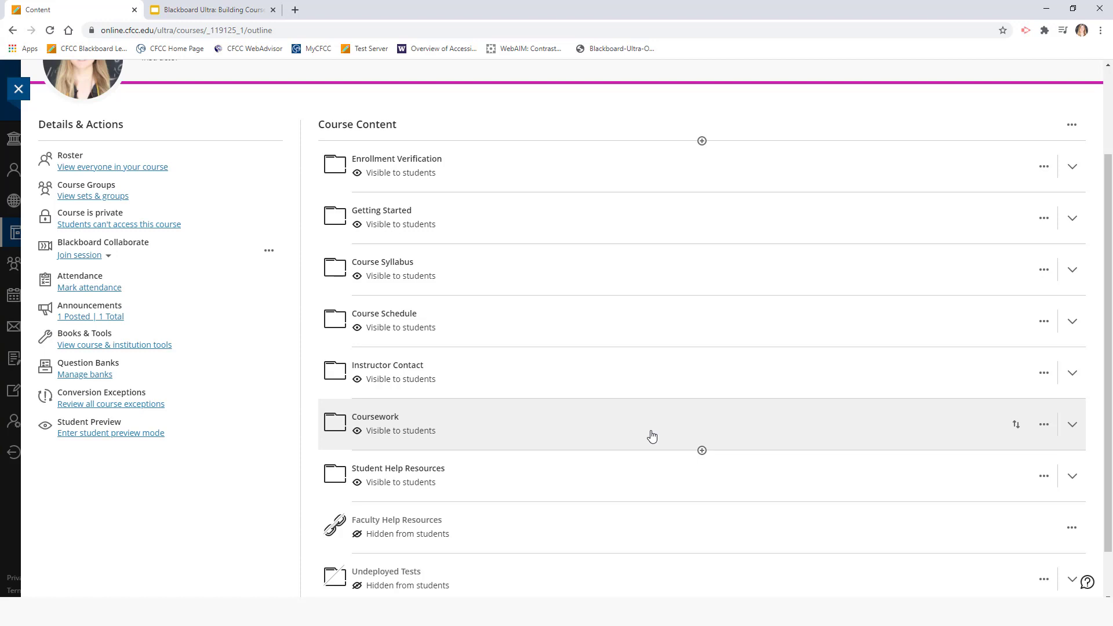
{"action": "left_click", "coordinate": [388, 417]}
{"action": "scroll", "coordinate": [388, 421], "scroll_direction": "down", "scroll_amount": 1}
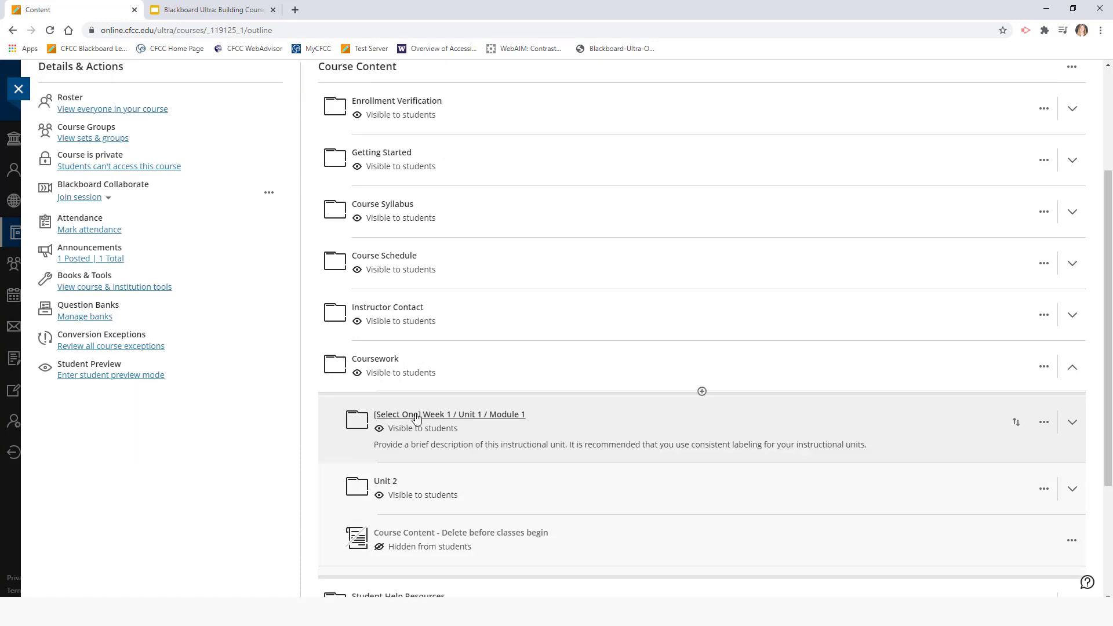
{"action": "left_click", "coordinate": [519, 421]}
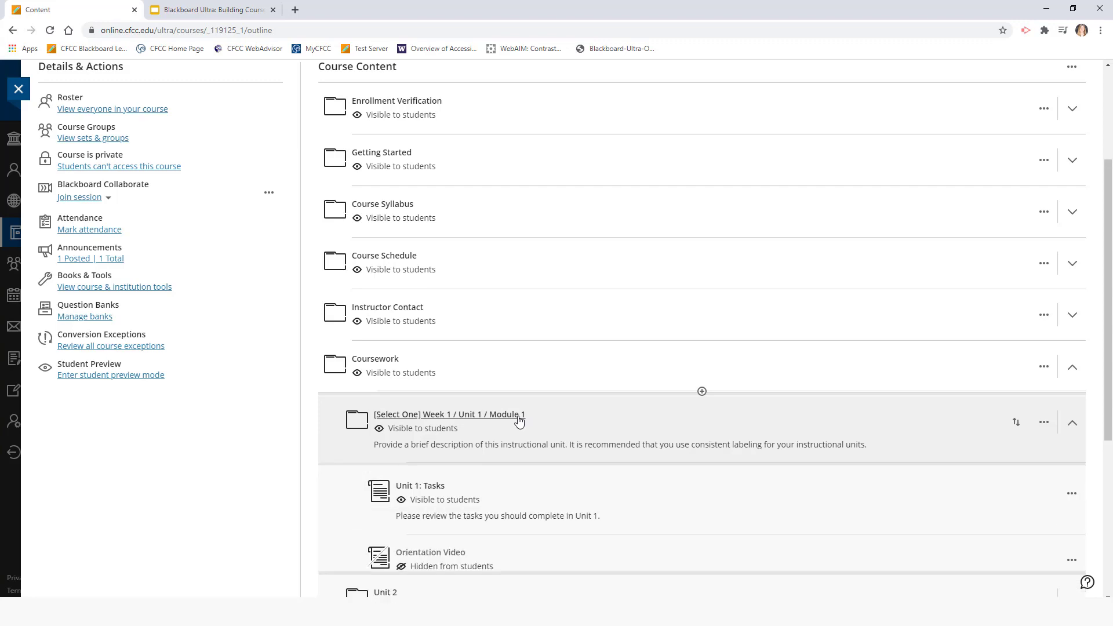
{"action": "scroll", "coordinate": [519, 421], "scroll_direction": "down", "scroll_amount": 1}
{"action": "scroll", "coordinate": [519, 421], "scroll_direction": "down", "scroll_amount": 1}
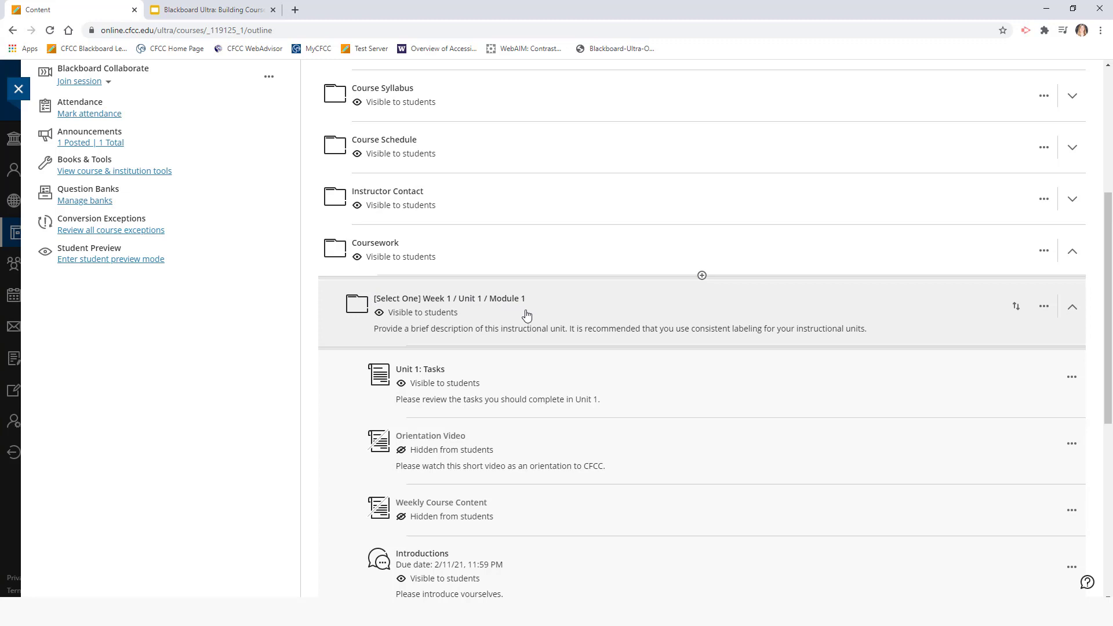
{"action": "scroll", "coordinate": [527, 315], "scroll_direction": "down", "scroll_amount": 1}
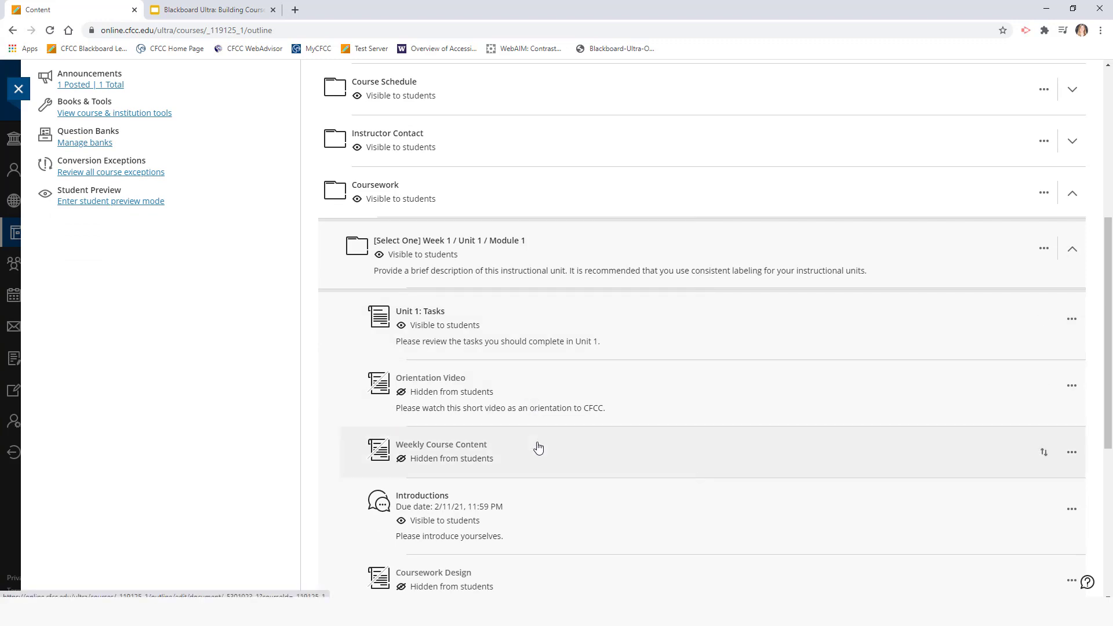
{"action": "left_click_drag", "start_coordinate": [550, 437], "coordinate": [693, 419]}
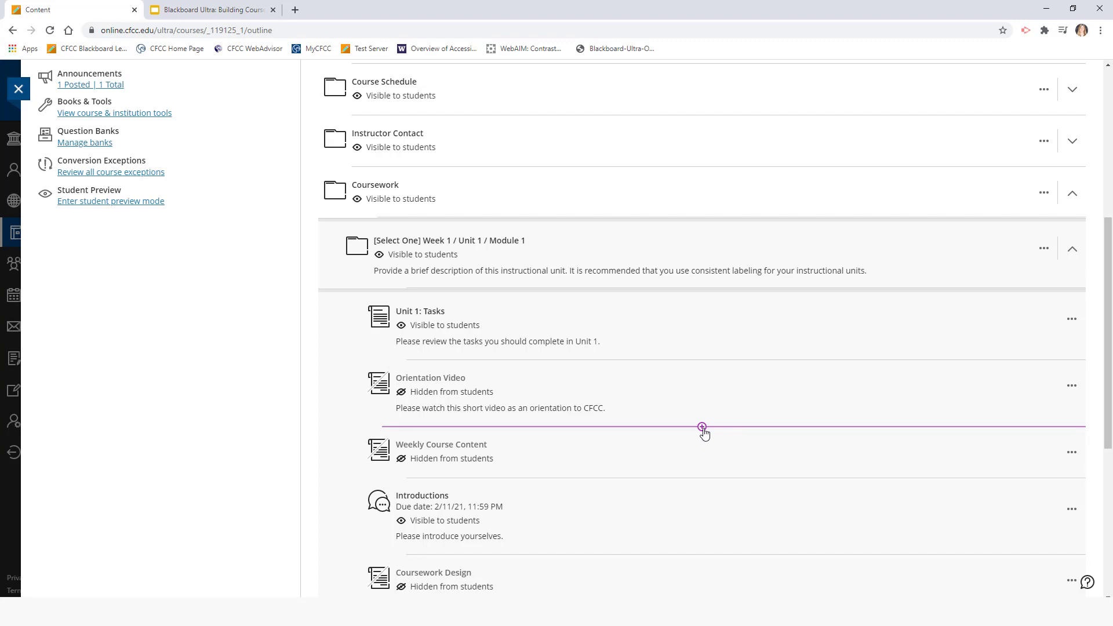
Create a new Document item between Orientation Video and Weekly Course Content in Week 1
{"action": "left_click", "coordinate": [702, 427]}
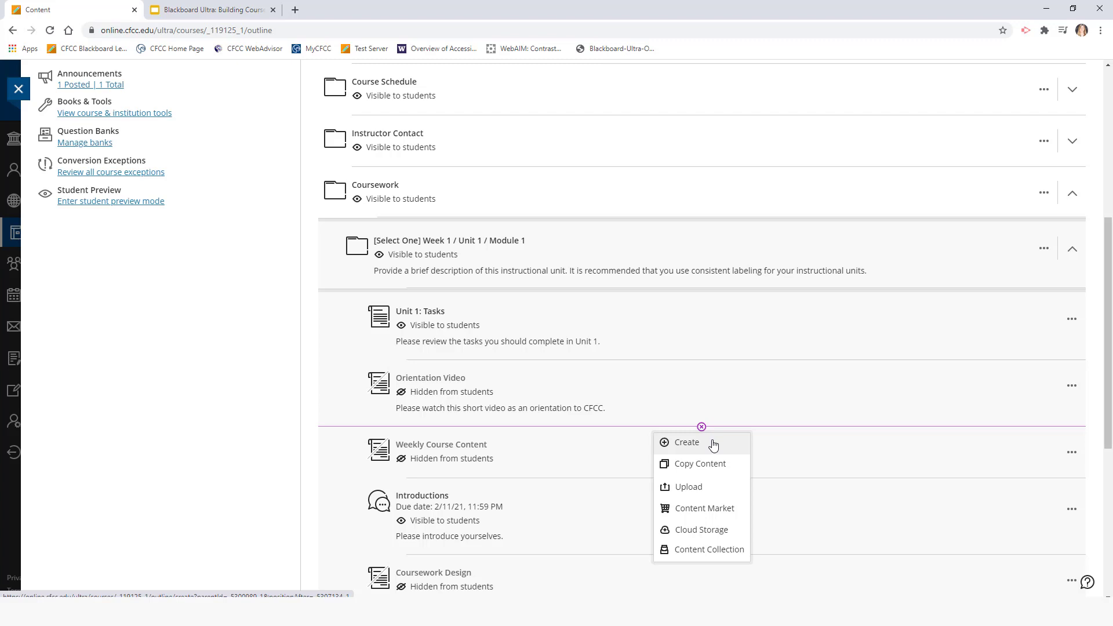
{"action": "left_click", "coordinate": [713, 444]}
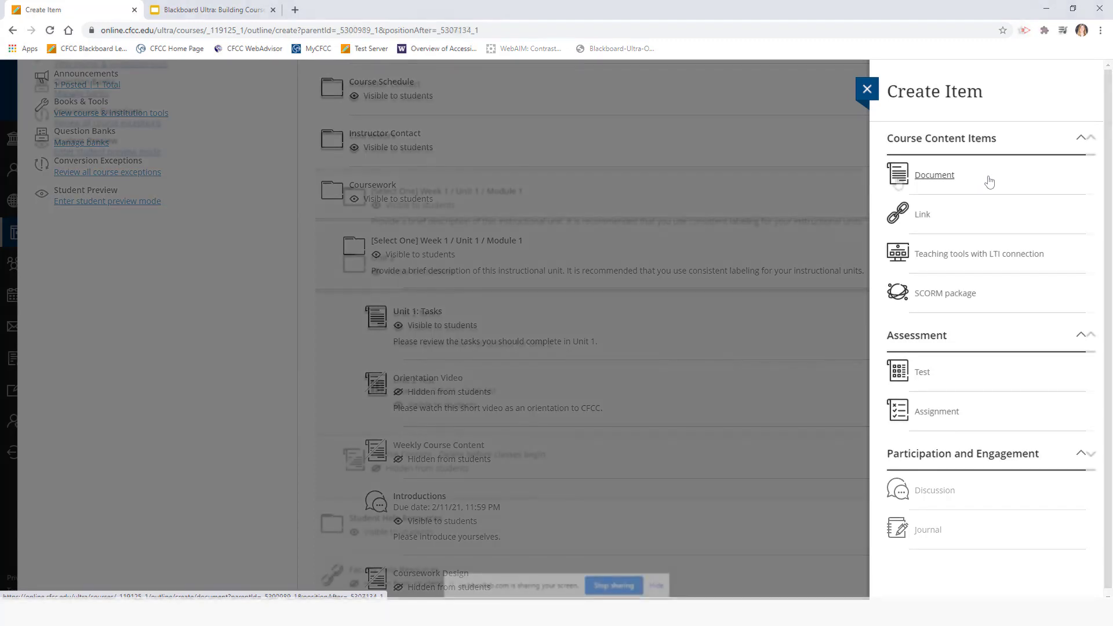
{"action": "left_click", "coordinate": [944, 181]}
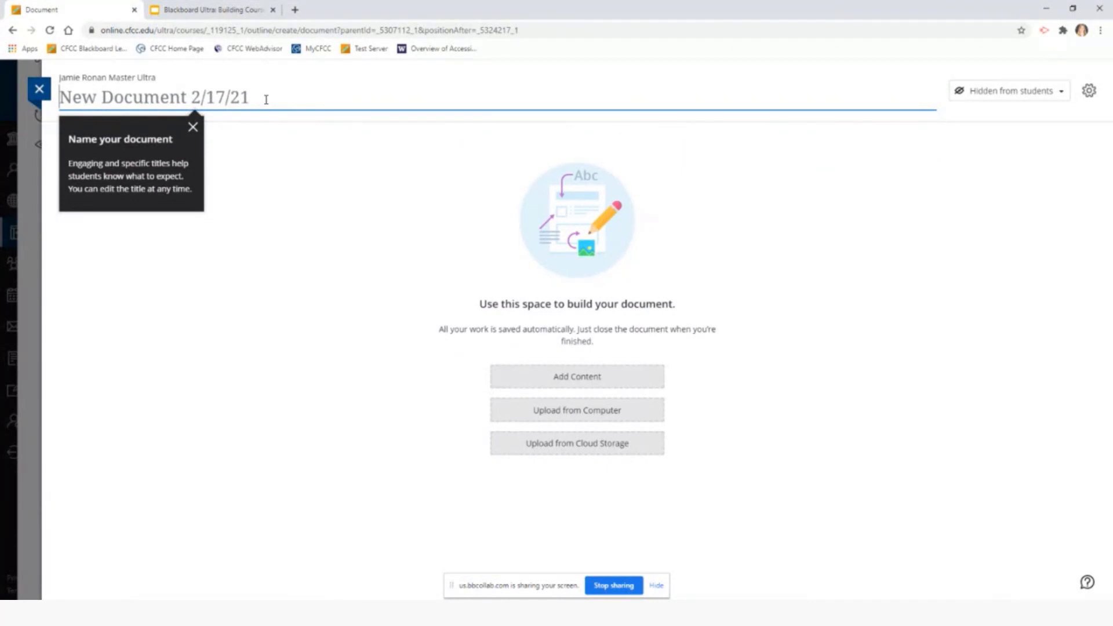
Title the new document 'Example' and open an empty text block for its content
{"action": "type", "text": "Exam"}
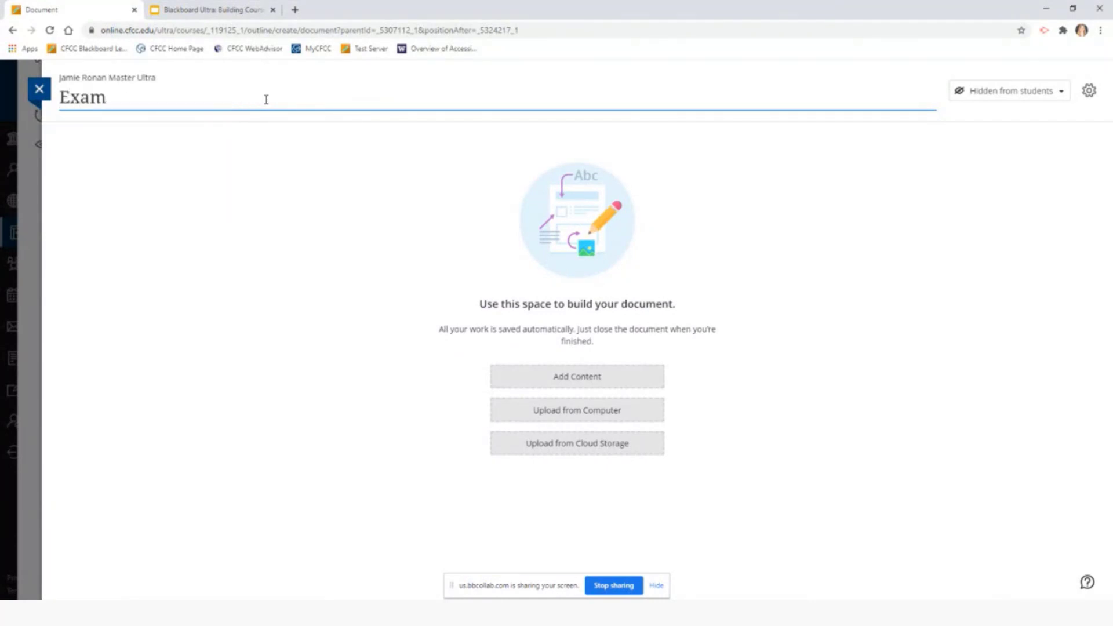
{"action": "type", "text": "ple"}
{"action": "left_click", "coordinate": [319, 228]}
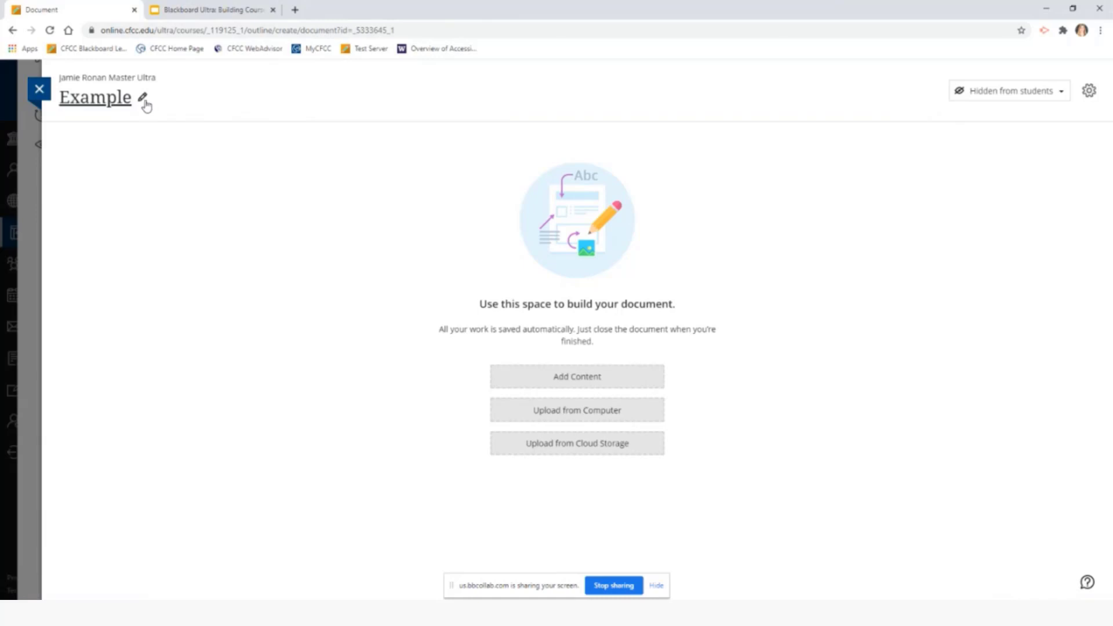
{"action": "left_click", "coordinate": [143, 99]}
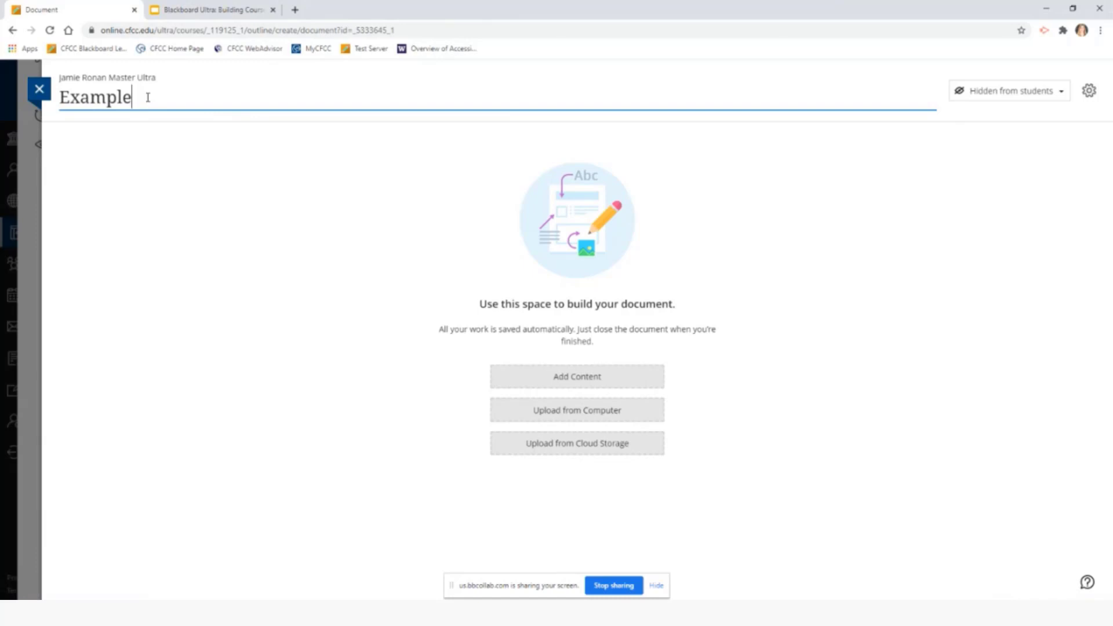
{"action": "left_click", "coordinate": [410, 252]}
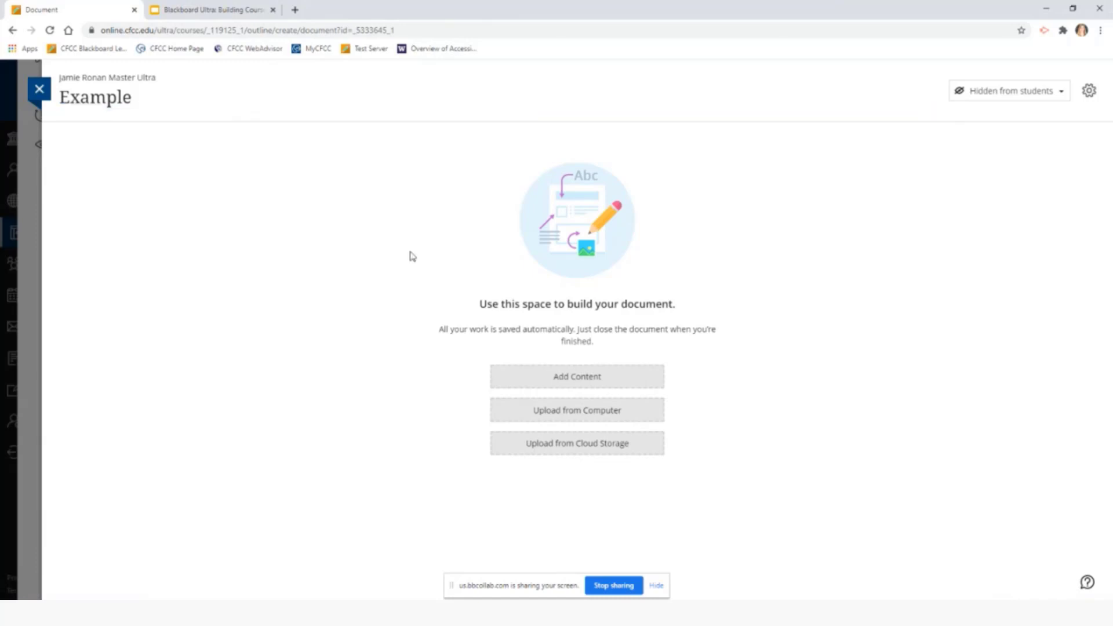
{"action": "left_click_drag", "start_coordinate": [476, 305], "coordinate": [686, 311]}
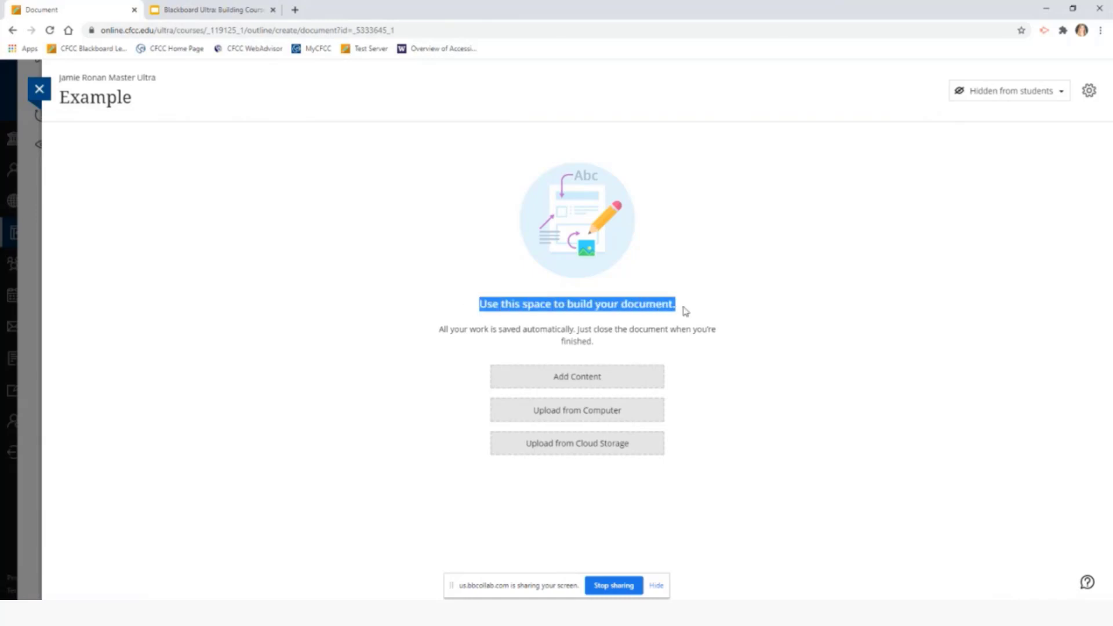
{"action": "left_click", "coordinate": [761, 345]}
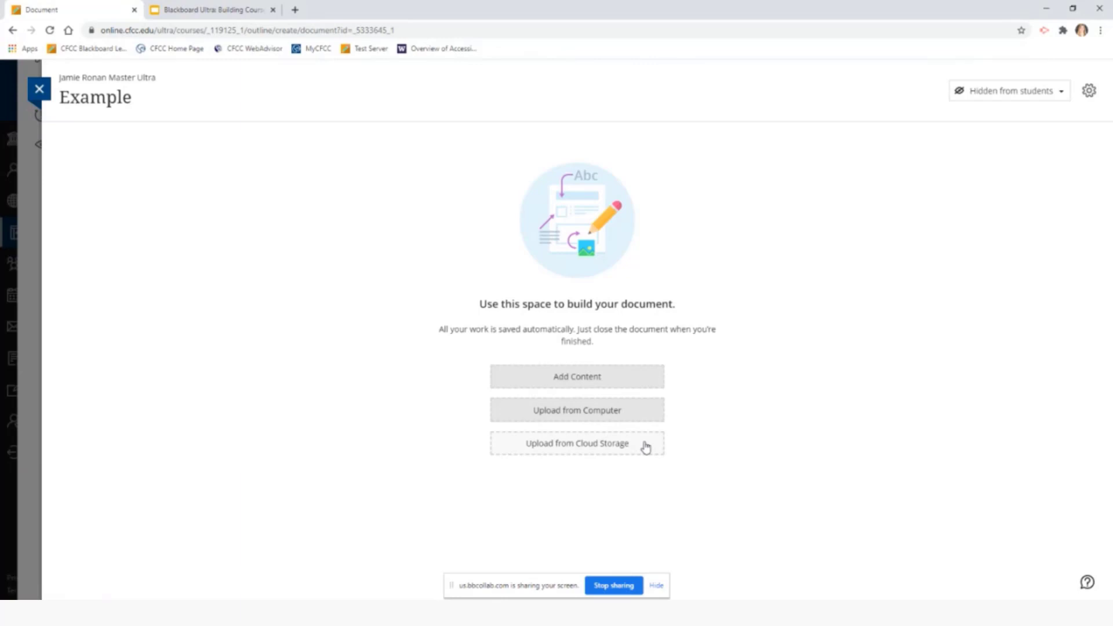
{"action": "left_click", "coordinate": [619, 378]}
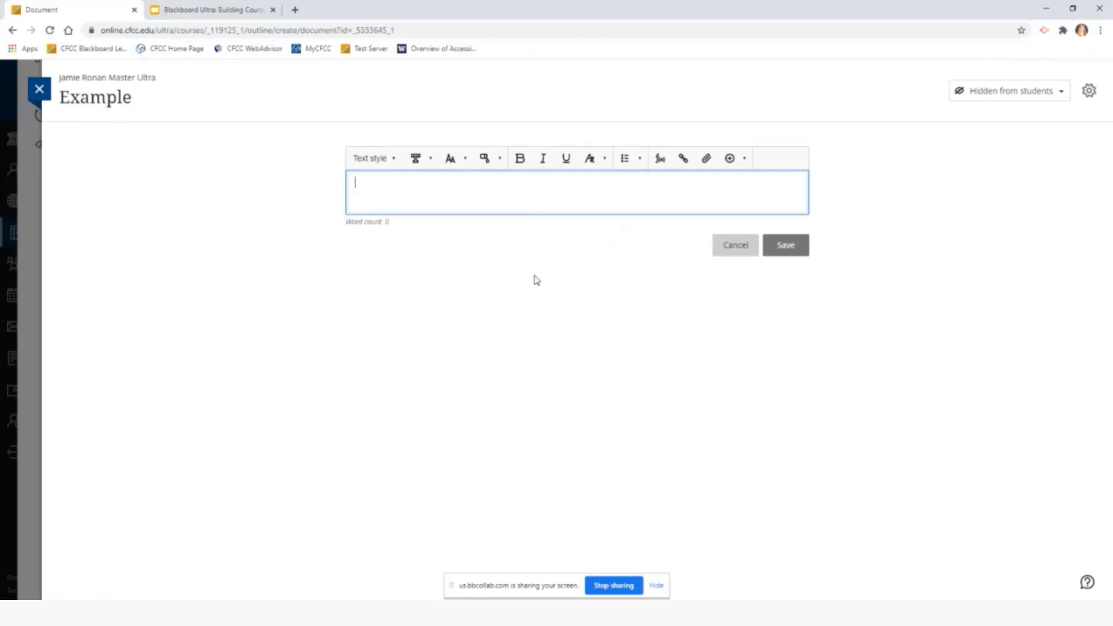
Type 'Example' in the text block and format it with a heading text style
{"action": "left_click", "coordinate": [394, 162]}
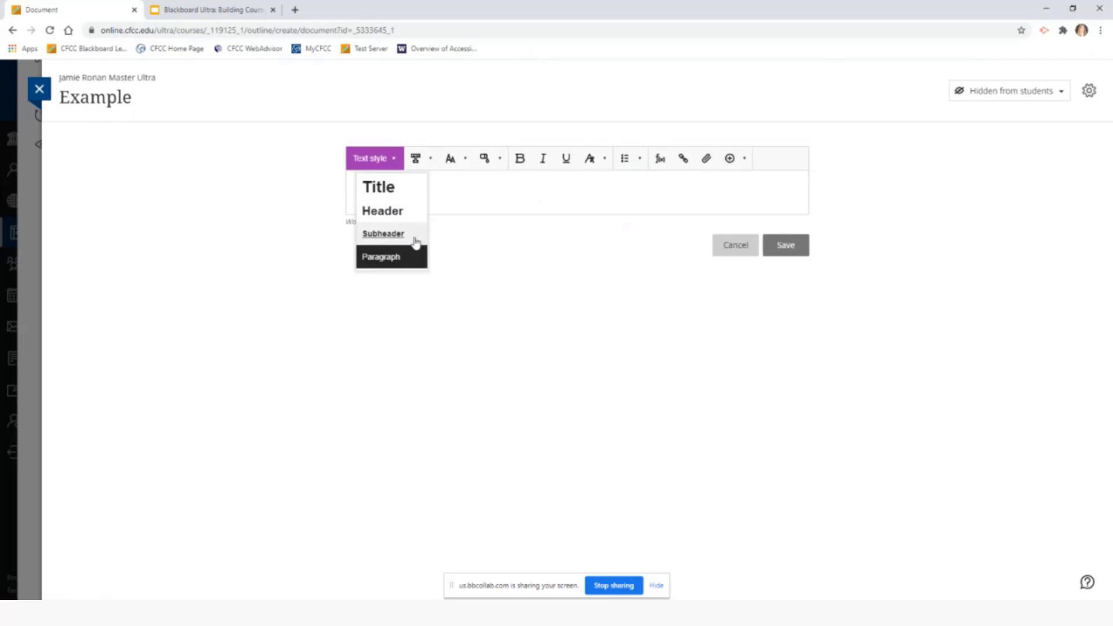
{"action": "left_click", "coordinate": [410, 206]}
{"action": "type", "text": "E"}
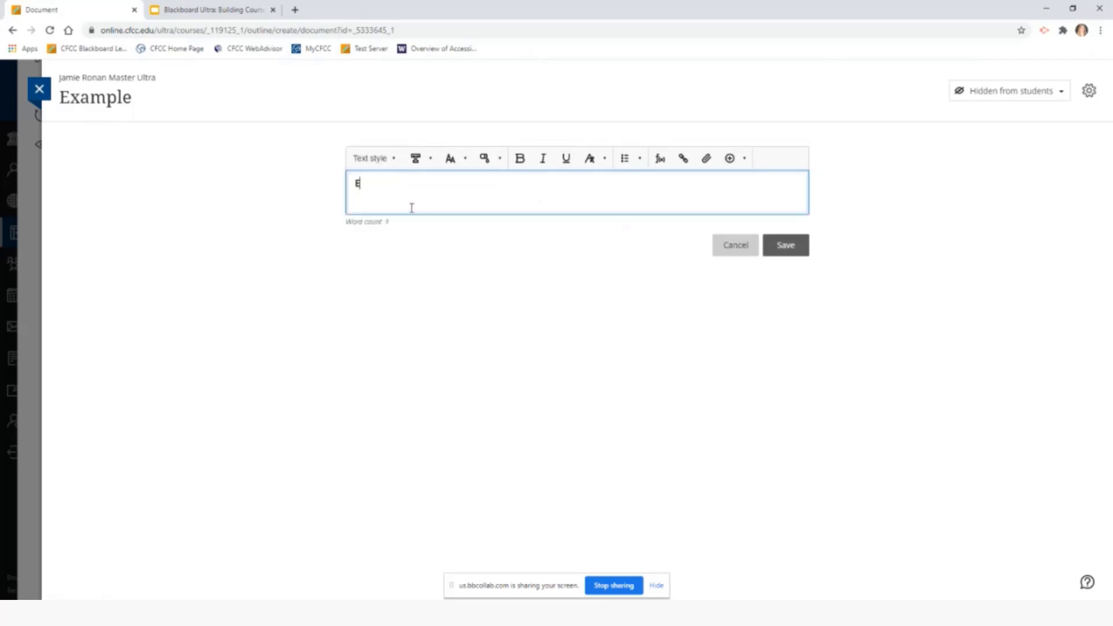
{"action": "type", "text": "xample"}
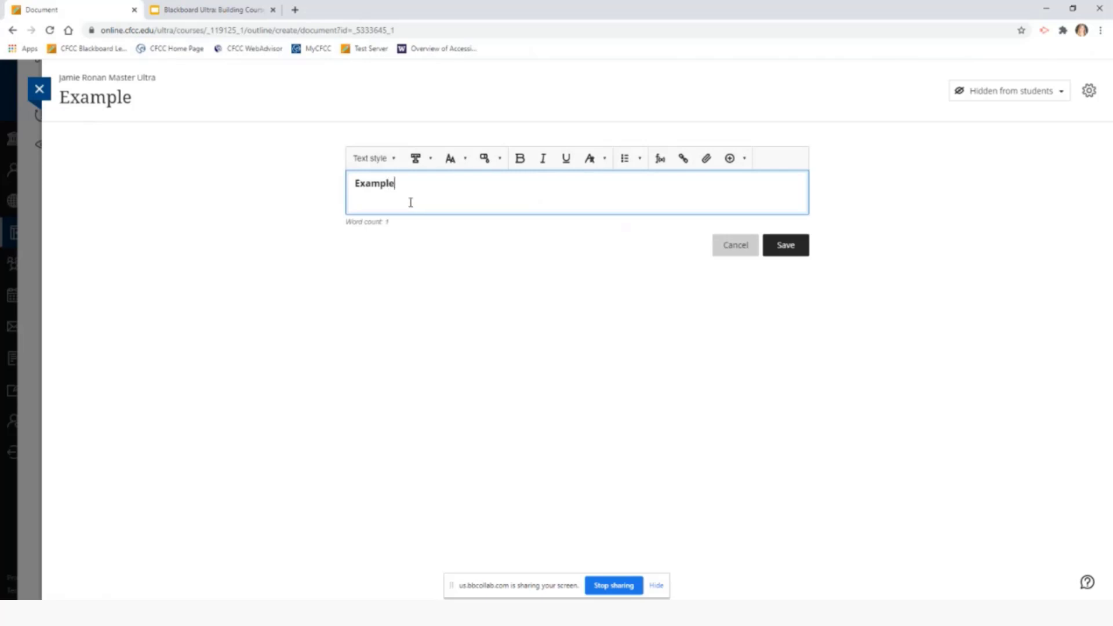
{"action": "left_click", "coordinate": [377, 183]}
{"action": "double_click", "coordinate": [377, 183]}
{"action": "left_click", "coordinate": [390, 162]}
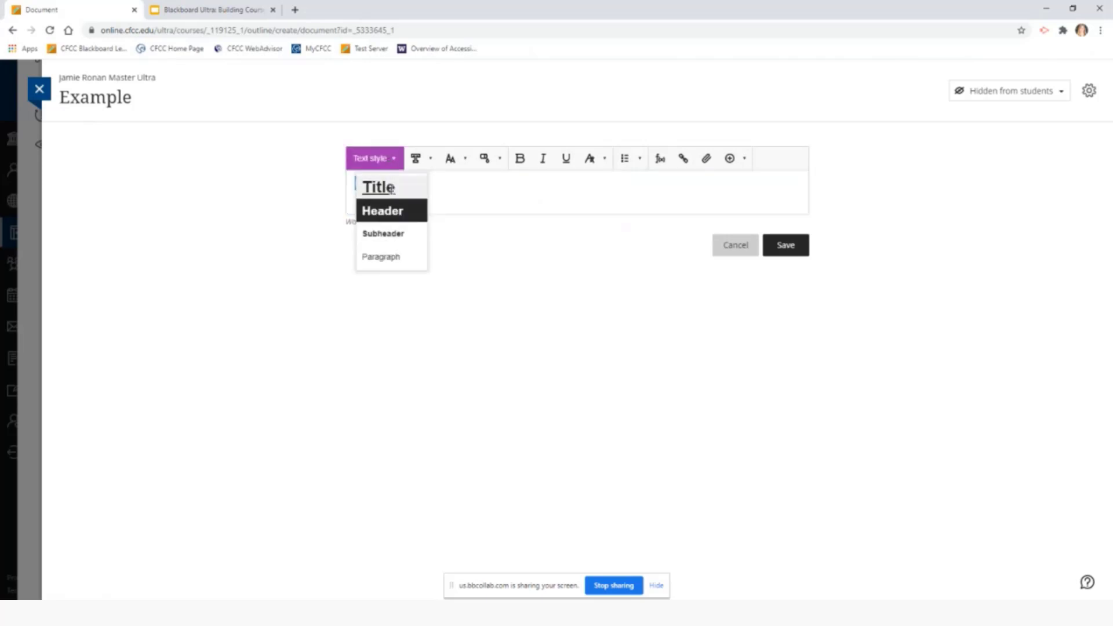
{"action": "left_click", "coordinate": [390, 191]}
{"action": "left_click", "coordinate": [473, 198]}
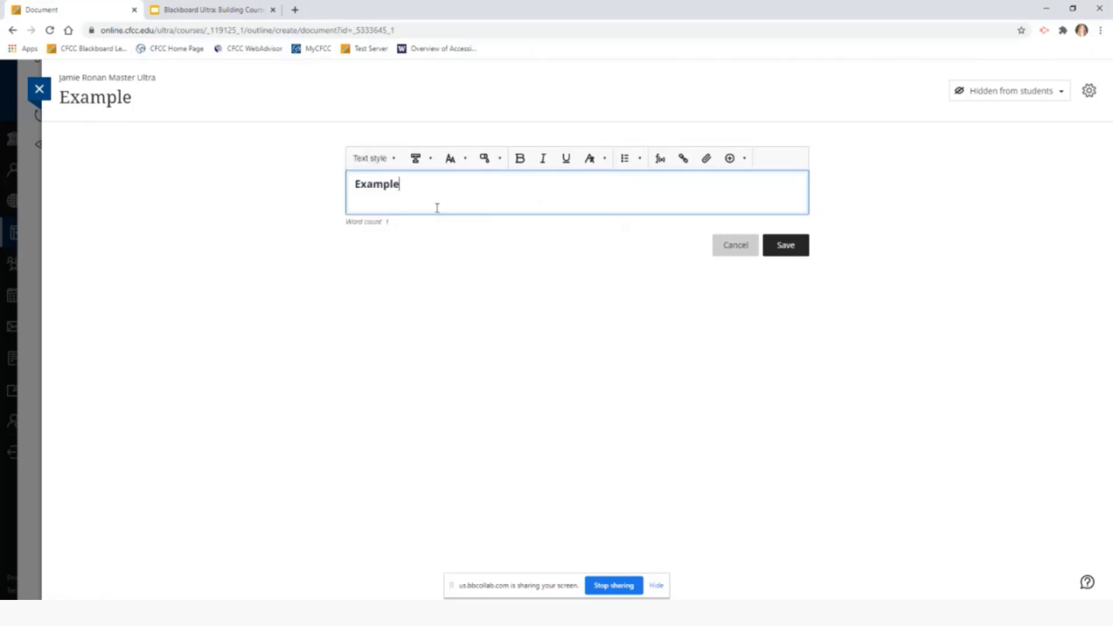
Look through the Font and list formatting options without changing anything
{"action": "left_click", "coordinate": [430, 164]}
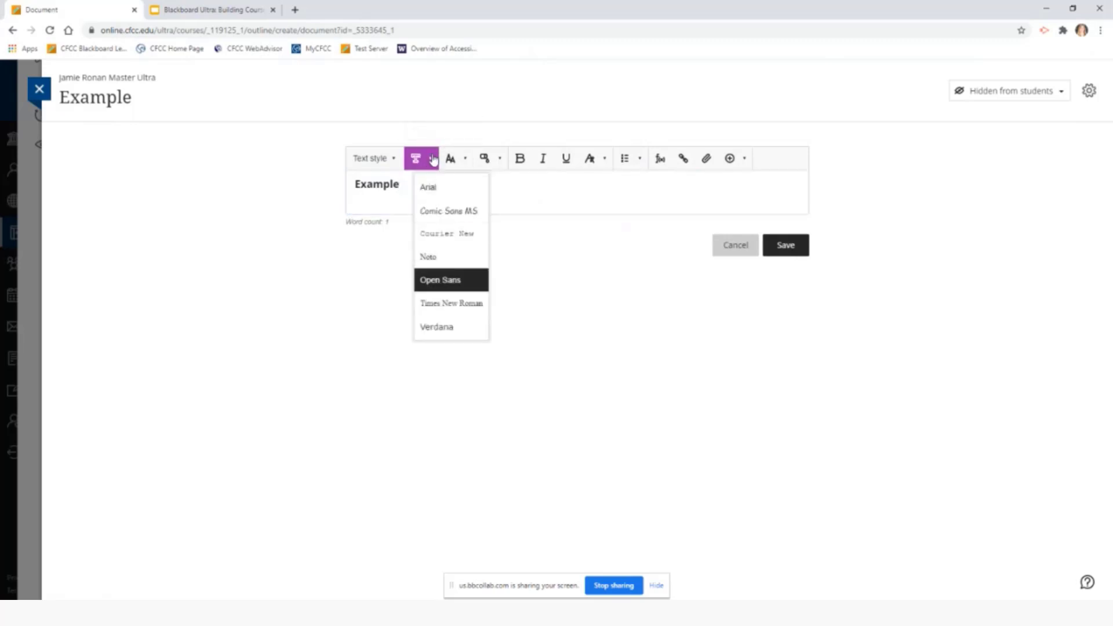
{"action": "left_click", "coordinate": [434, 160]}
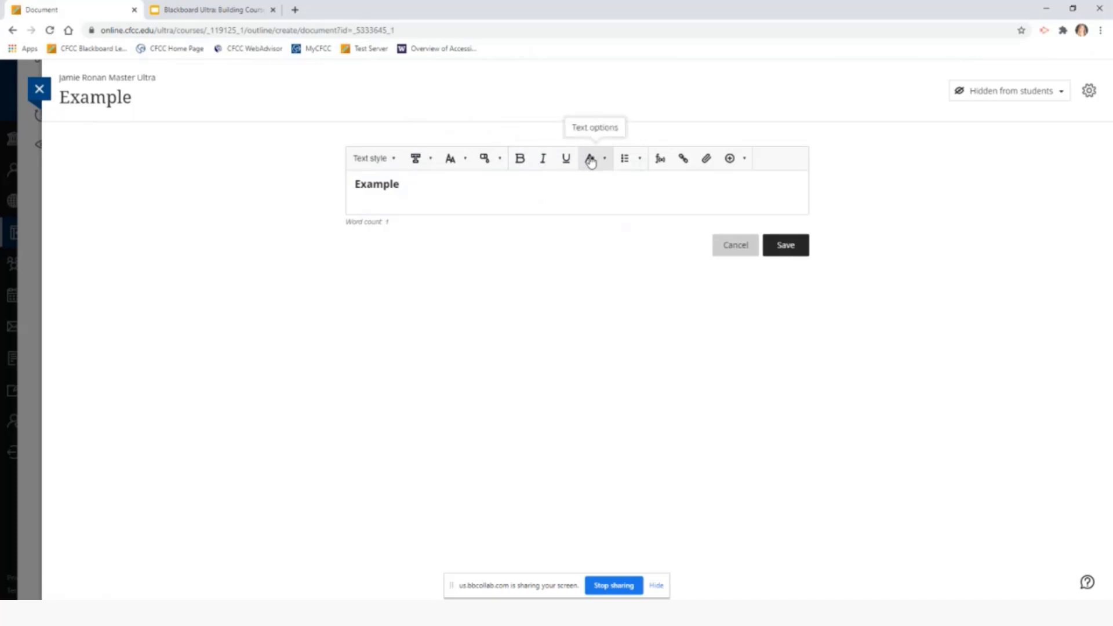
{"action": "left_click", "coordinate": [642, 162]}
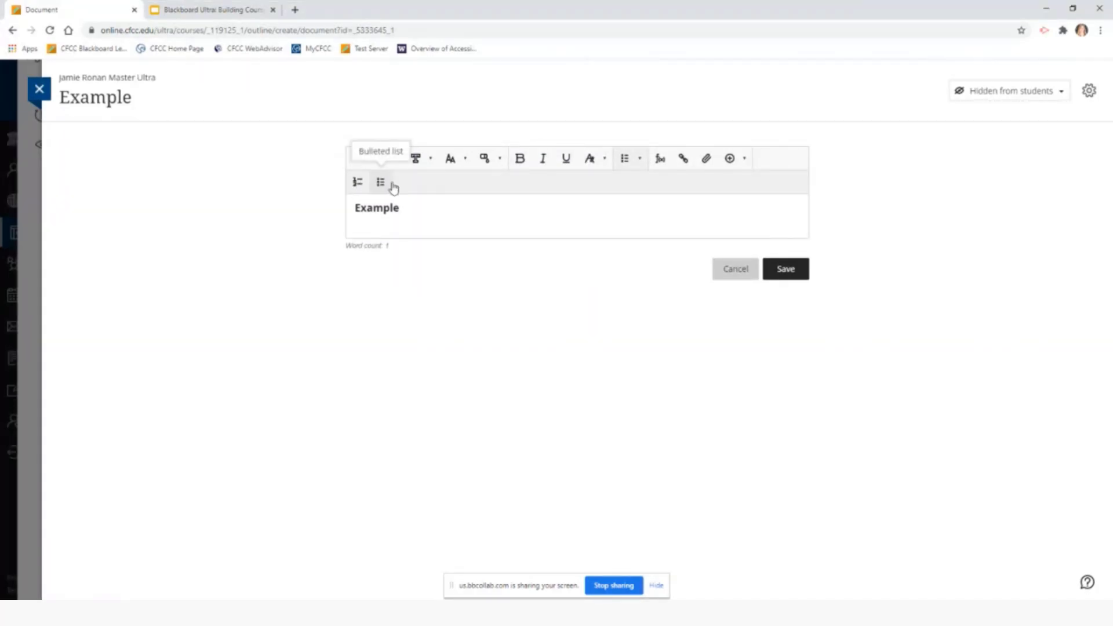
{"action": "left_click", "coordinate": [640, 161]}
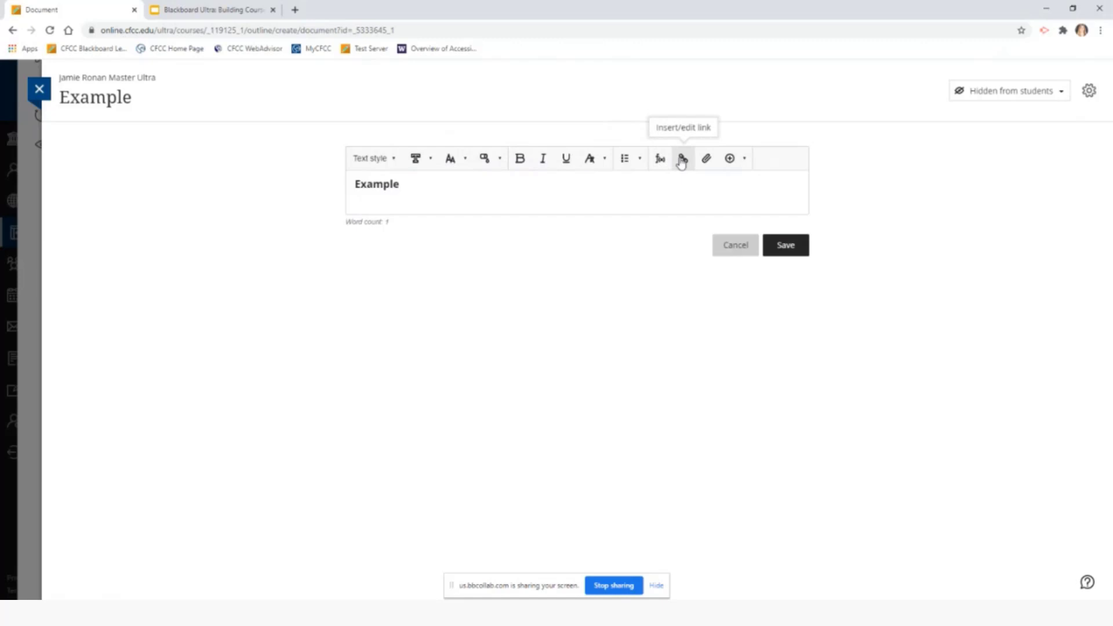
Try the web media embed form and cancel it, then choose Insert YouTube video
{"action": "left_click", "coordinate": [748, 163]}
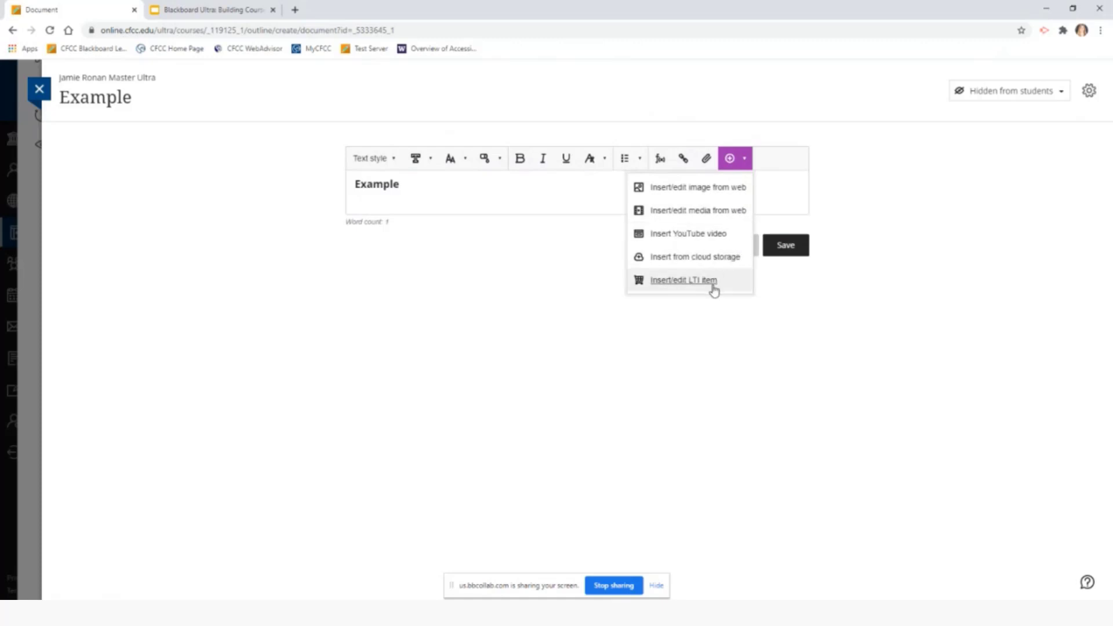
{"action": "left_click", "coordinate": [746, 161]}
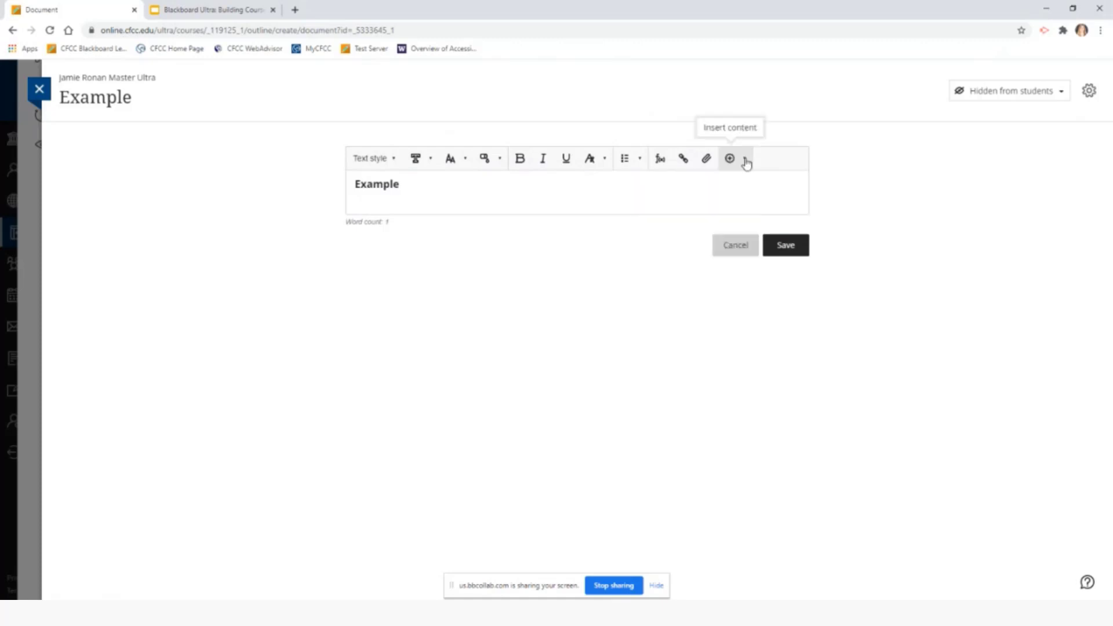
{"action": "left_click", "coordinate": [731, 188]}
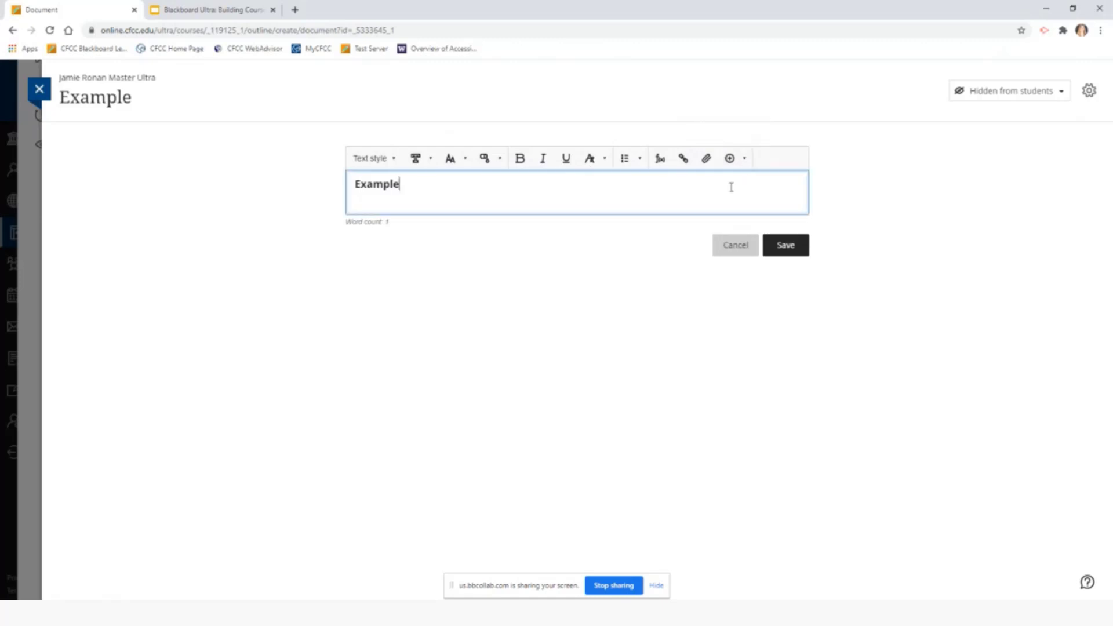
{"action": "left_click", "coordinate": [741, 159]}
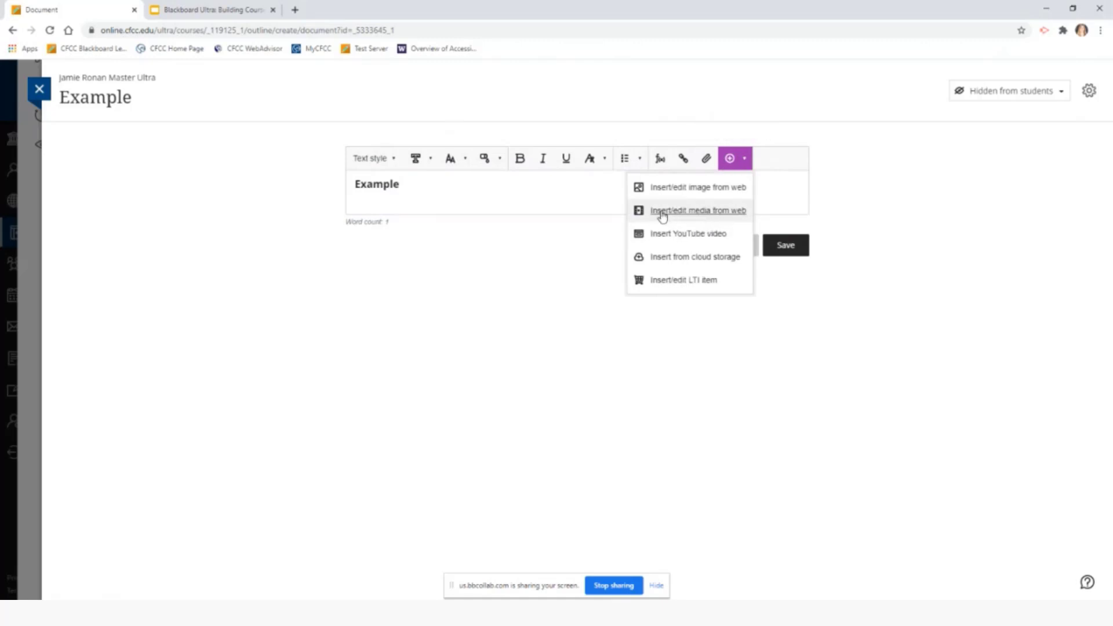
{"action": "left_click", "coordinate": [732, 214]}
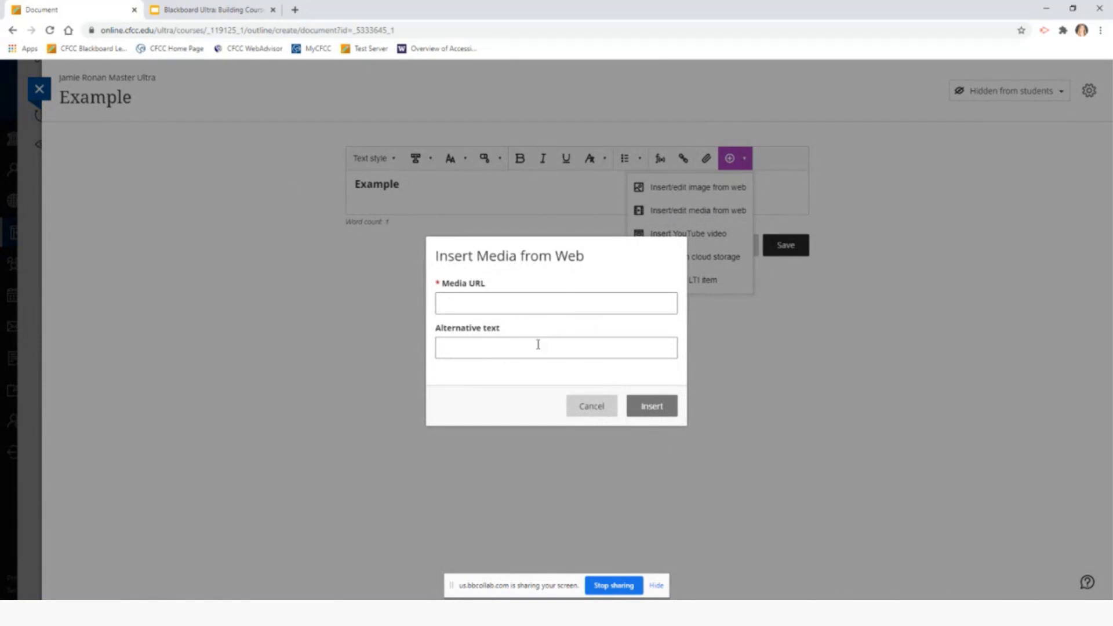
{"action": "left_click", "coordinate": [531, 302]}
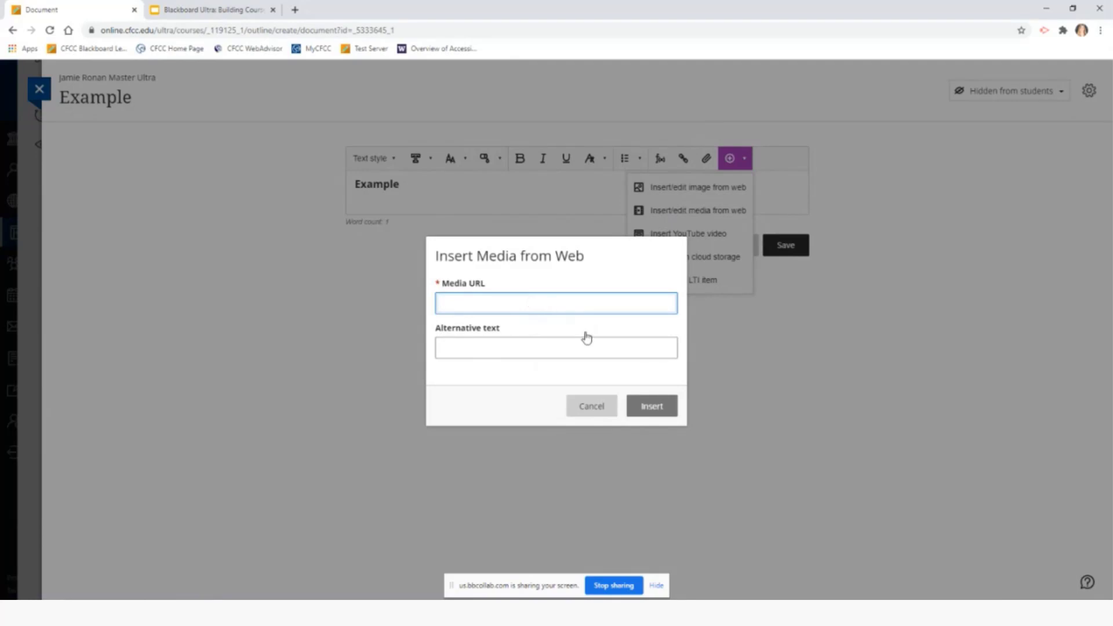
{"action": "left_click", "coordinate": [601, 416]}
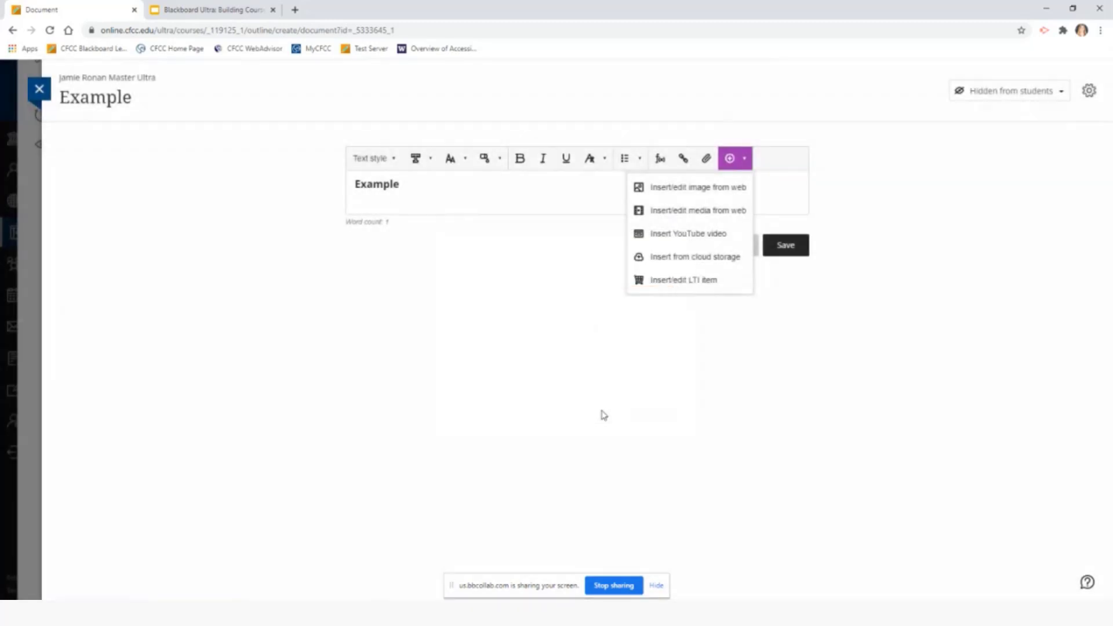
{"action": "left_click", "coordinate": [746, 165]}
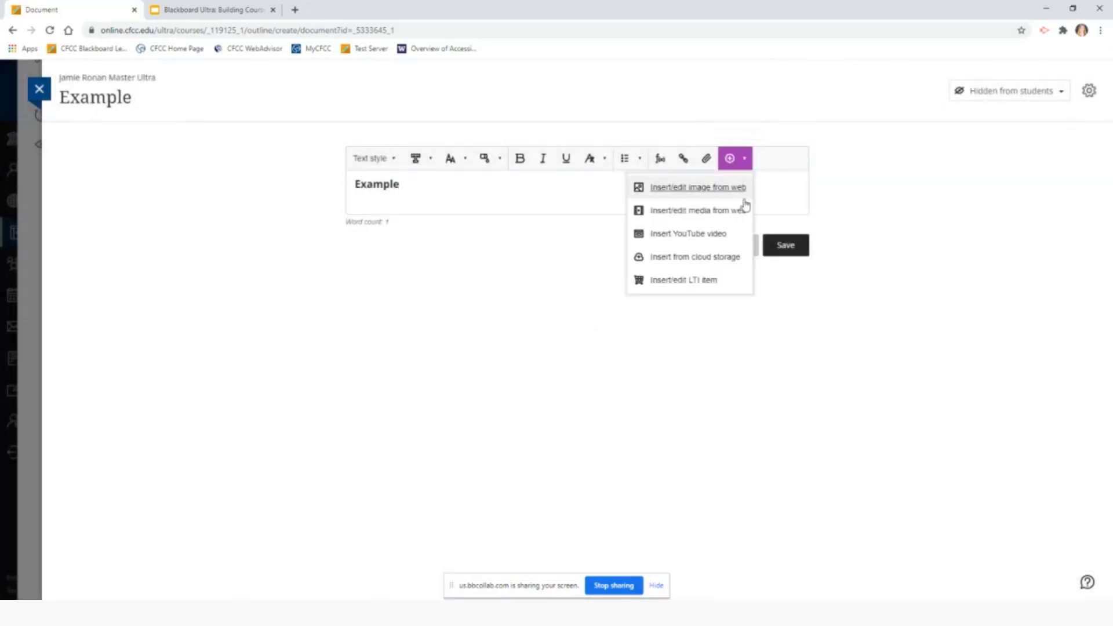
{"action": "left_click", "coordinate": [722, 239]}
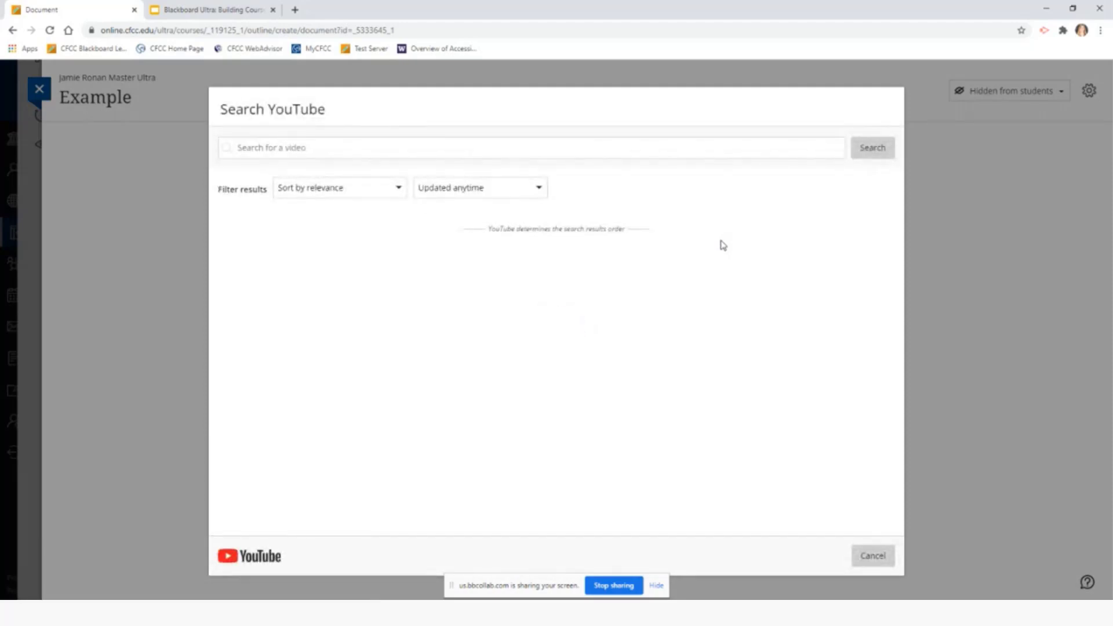
Search YouTube for 'cape fear community college' and select the 'Find Your Passion. Build Your Future.' video
{"action": "left_click", "coordinate": [551, 151]}
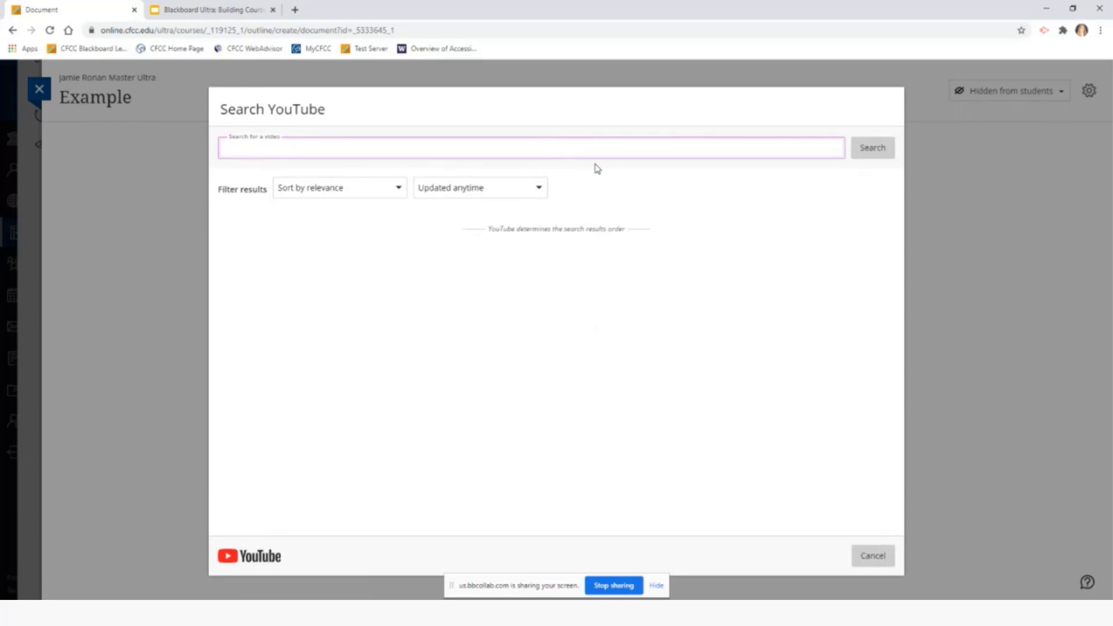
{"action": "type", "text": "cape  fear community college"}
{"action": "key", "text": "Return"}
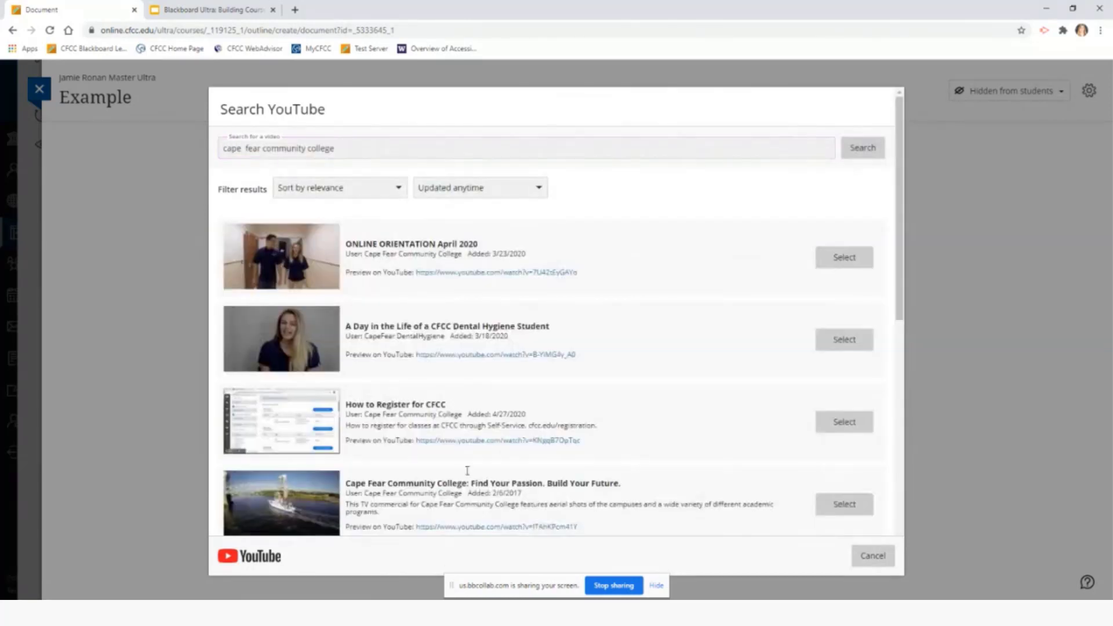
{"action": "scroll", "coordinate": [467, 471], "scroll_direction": "down", "scroll_amount": 2}
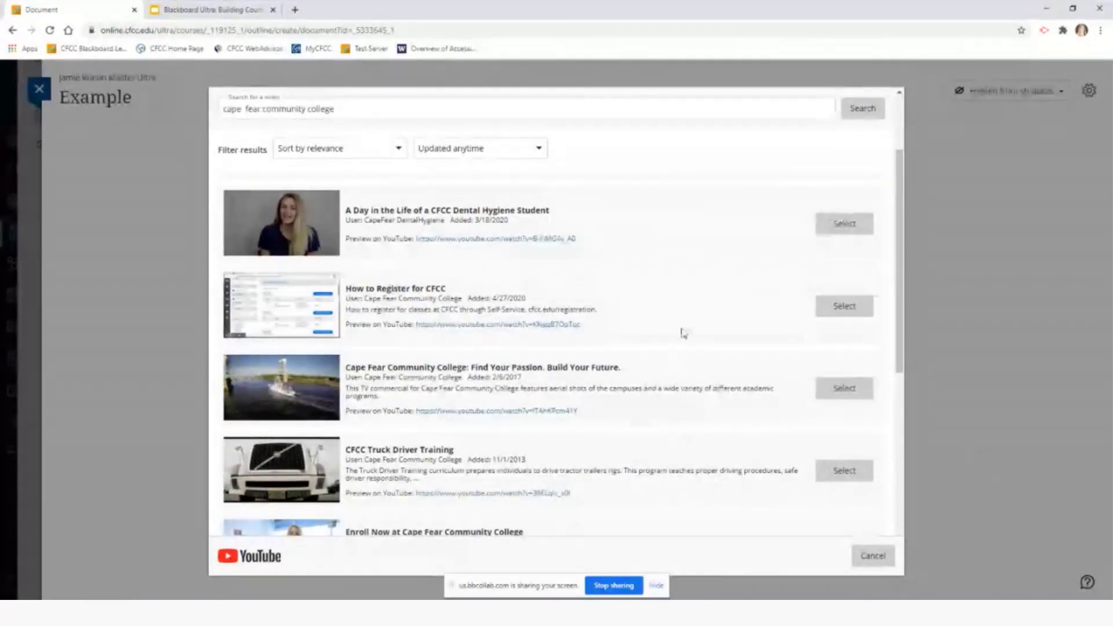
{"action": "scroll", "coordinate": [683, 333], "scroll_direction": "up", "scroll_amount": 3}
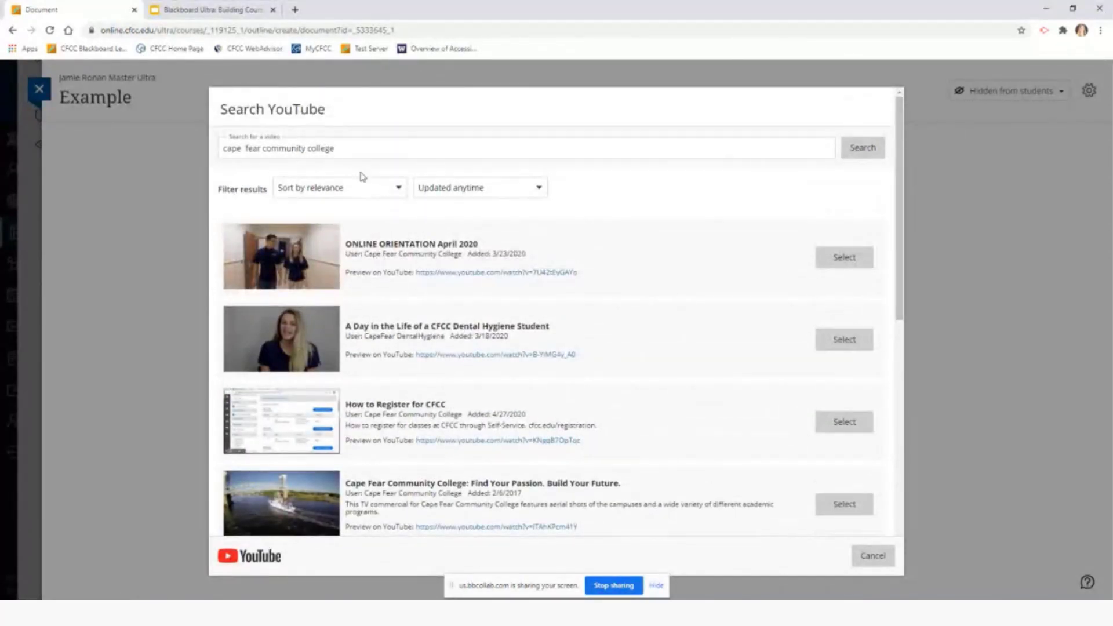
{"action": "triple_click", "coordinate": [364, 146]}
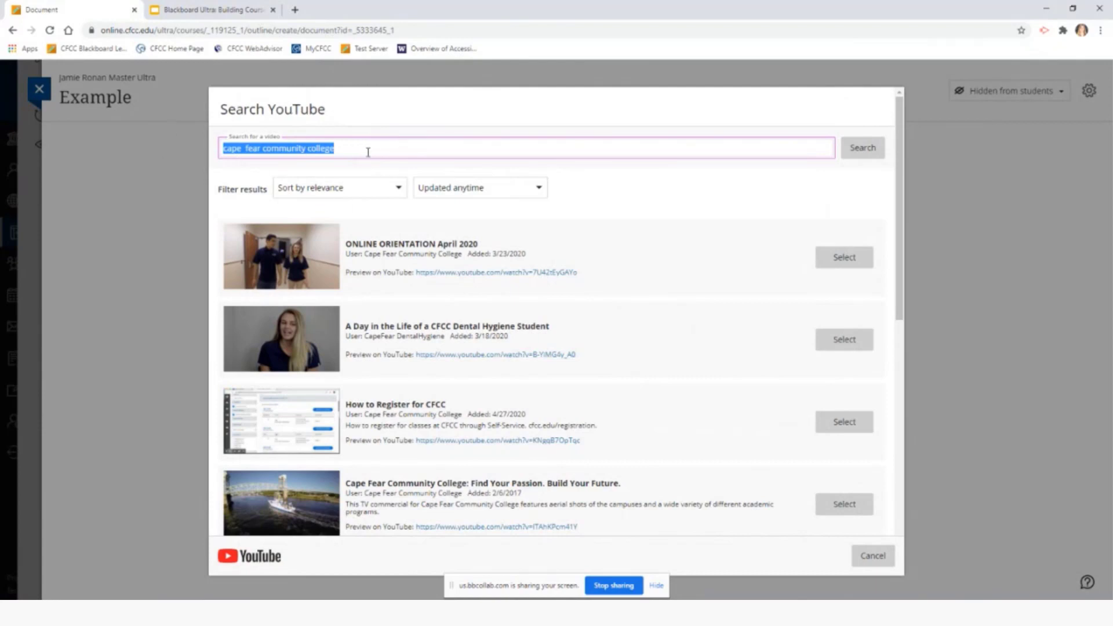
{"action": "scroll", "coordinate": [339, 487], "scroll_direction": "down", "scroll_amount": 2}
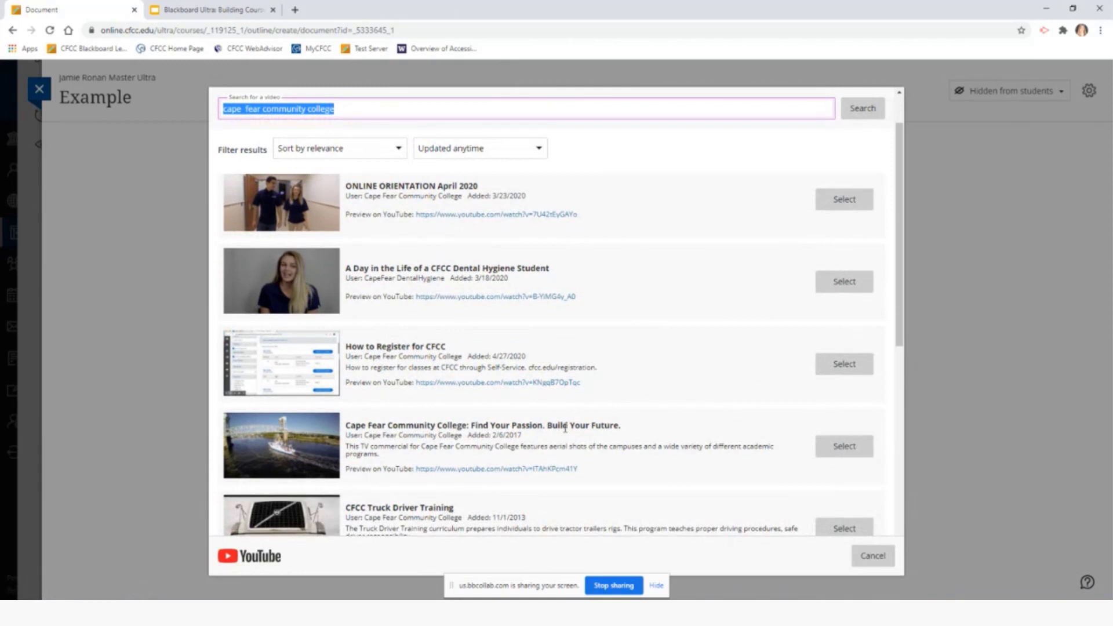
{"action": "left_click", "coordinate": [855, 452]}
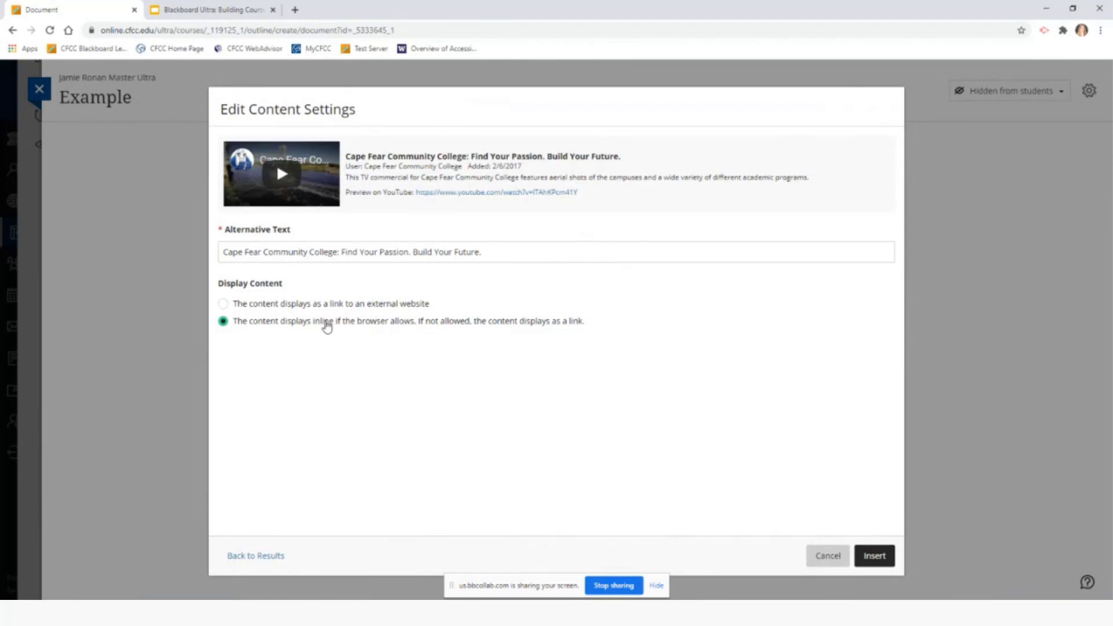
Insert the Cape Fear video inline, keeping the default content settings
{"action": "left_click", "coordinate": [875, 557]}
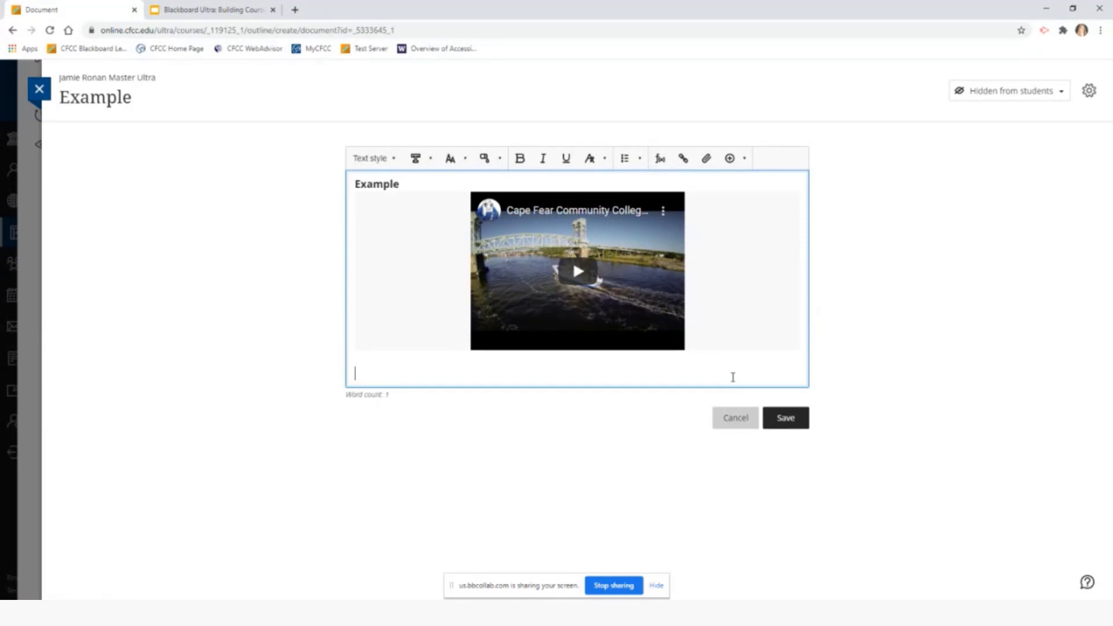
{"action": "type", "text": "Test"}
{"action": "key", "text": "BackSpace"}
{"action": "key", "text": "BackSpace"}
{"action": "type", "text": "st"}
{"action": "key", "text": "Return"}
{"action": "key", "text": "Return"}
{"action": "key", "text": "Return"}
{"action": "key", "text": "Return"}
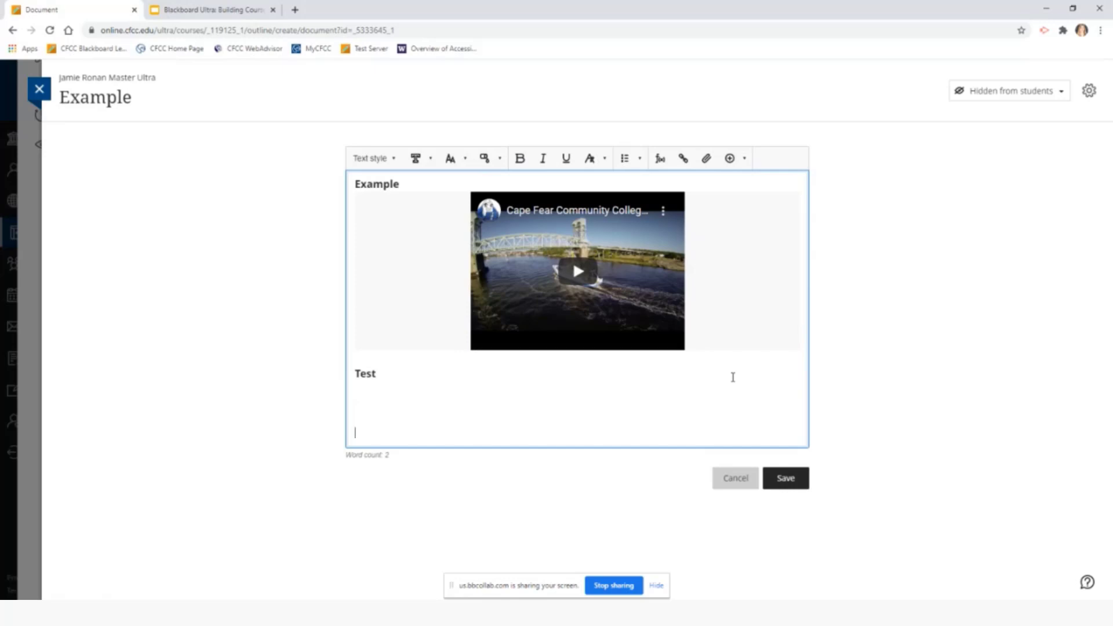
{"action": "key", "text": "BackSpace"}
{"action": "key", "text": "BackSpace"}
{"action": "key", "text": "BackSpace"}
{"action": "key", "text": "BackSpace"}
{"action": "key", "text": "BackSpace"}
{"action": "key", "text": "BackSpace"}
{"action": "key", "text": "BackSpace"}
{"action": "key", "text": "BackSpace"}
{"action": "key", "text": "BackSpace"}
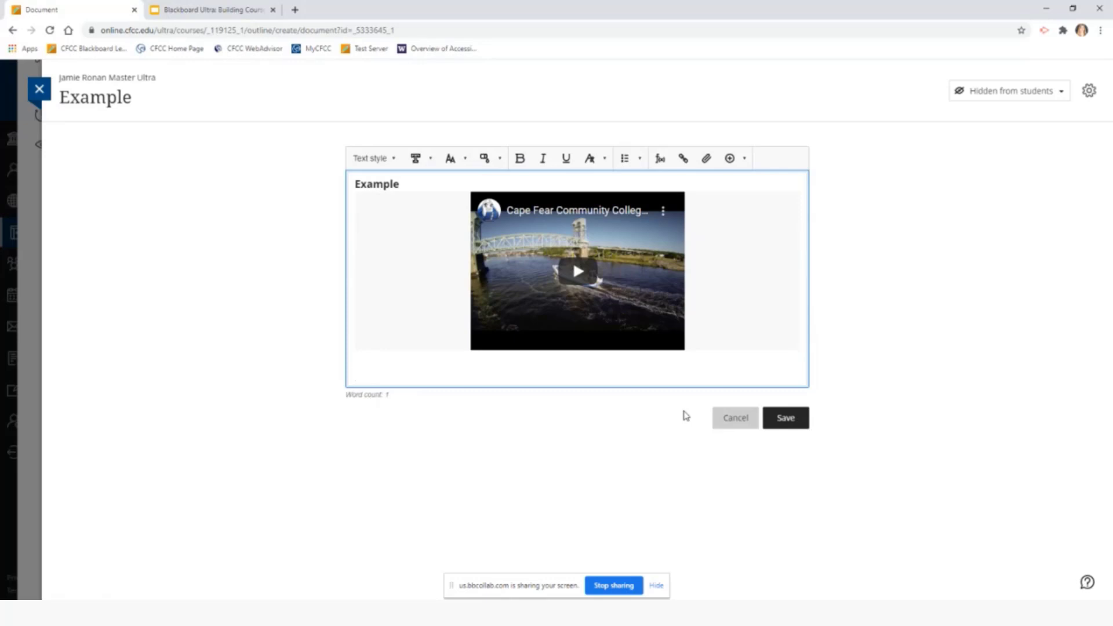
Switch visibility to Visible and back to Hidden, then choose Conditional availability
{"action": "left_click", "coordinate": [1064, 95]}
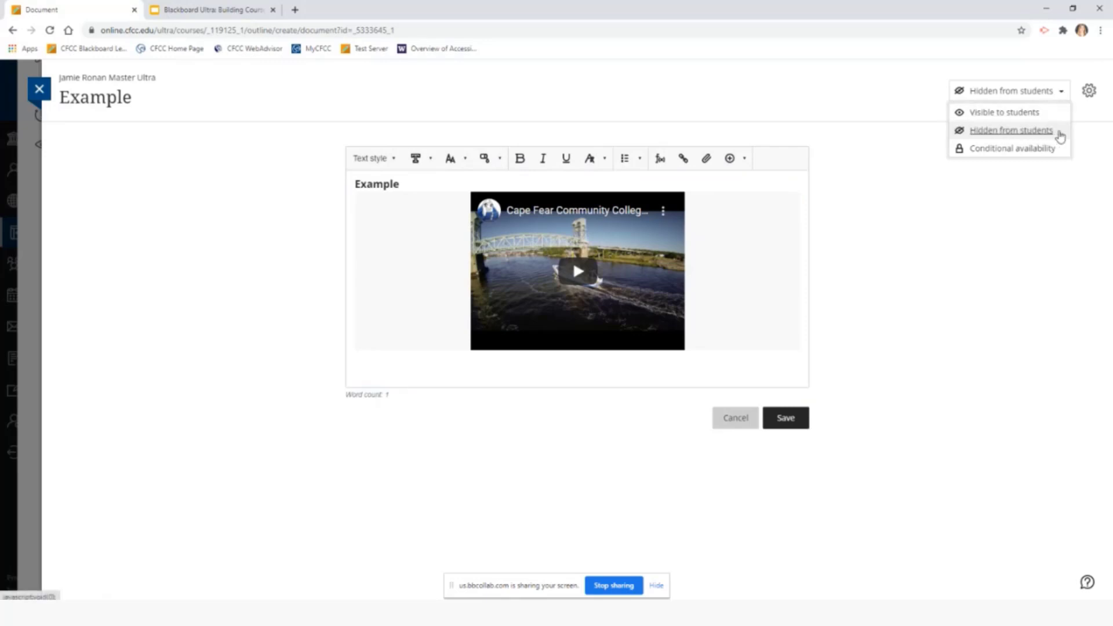
{"action": "left_click", "coordinate": [1030, 111]}
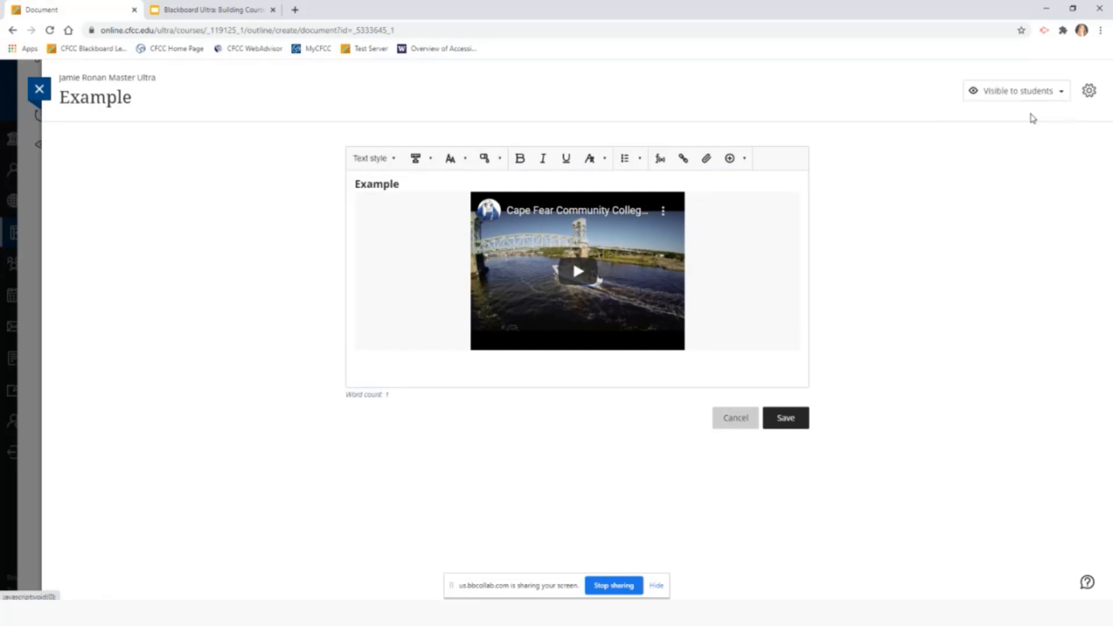
{"action": "left_click", "coordinate": [1061, 93]}
{"action": "left_click", "coordinate": [1067, 133]}
{"action": "left_click", "coordinate": [1062, 93]}
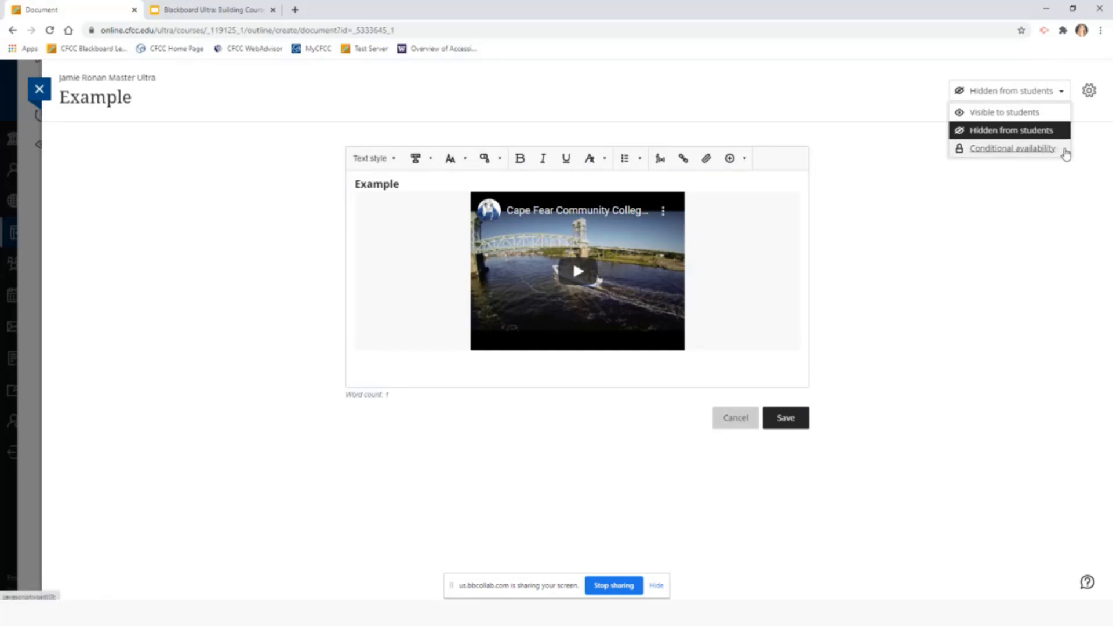
{"action": "left_click", "coordinate": [1064, 149]}
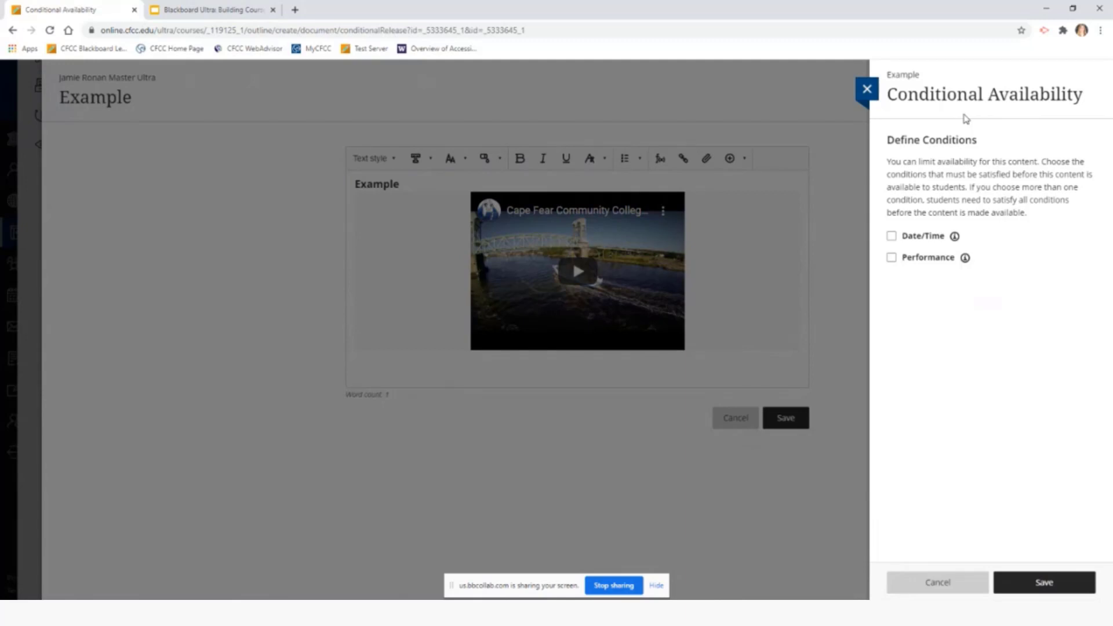
Try a Date/Time release condition with a show-on date, then remove it
{"action": "left_click", "coordinate": [892, 238]}
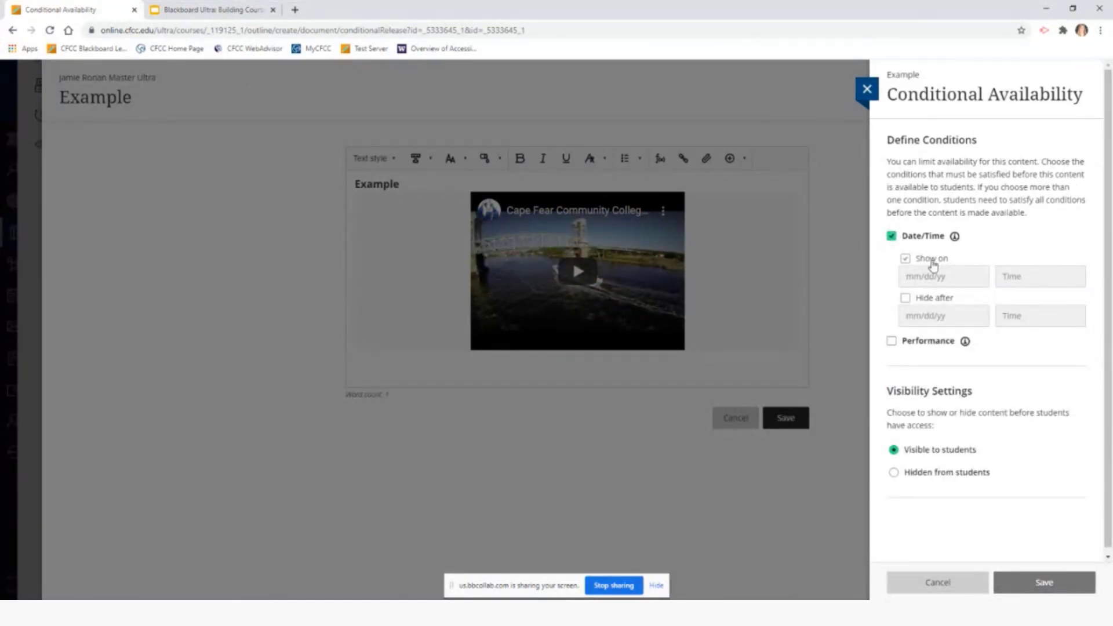
{"action": "left_click", "coordinate": [932, 261]}
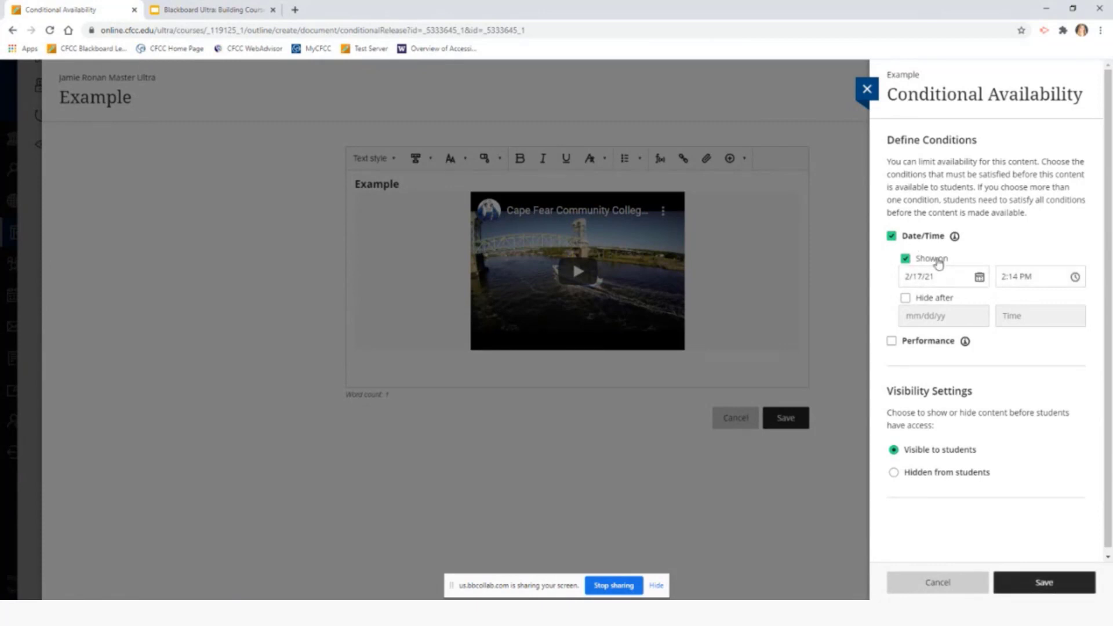
{"action": "left_click", "coordinate": [892, 237]}
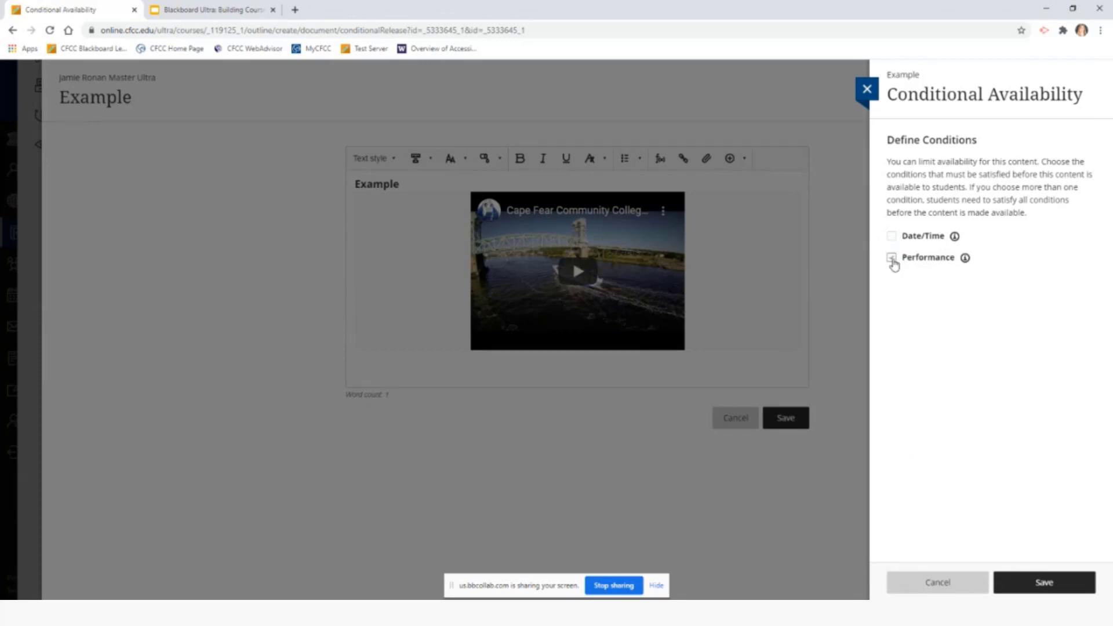
Try a Performance condition on the Introductions grade, remove it, and close without saving
{"action": "left_click", "coordinate": [891, 259]}
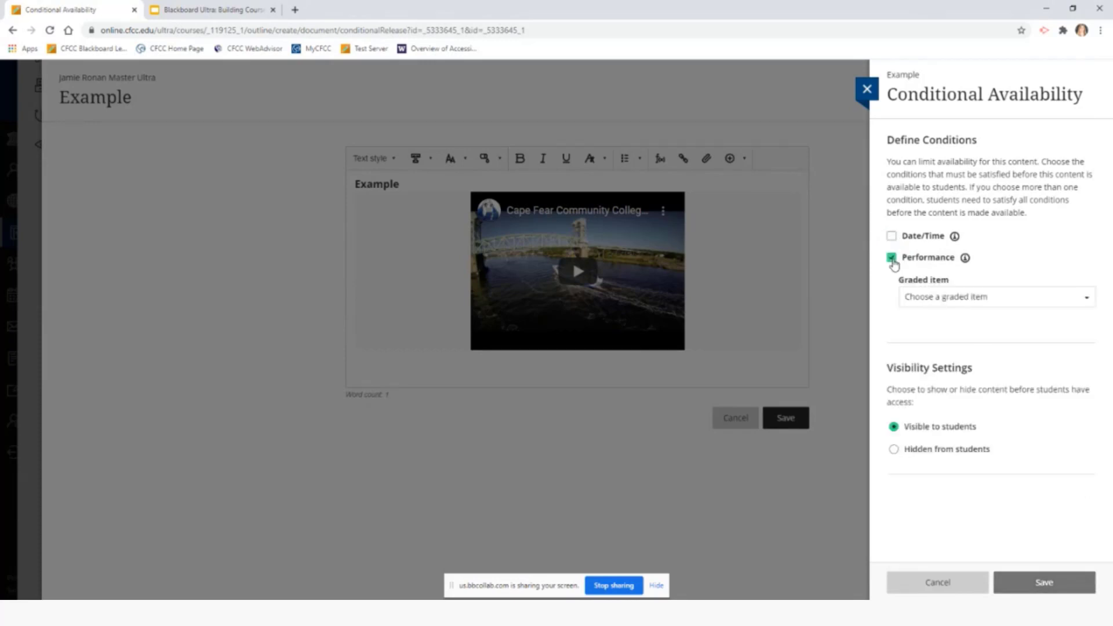
{"action": "left_click", "coordinate": [1090, 304]}
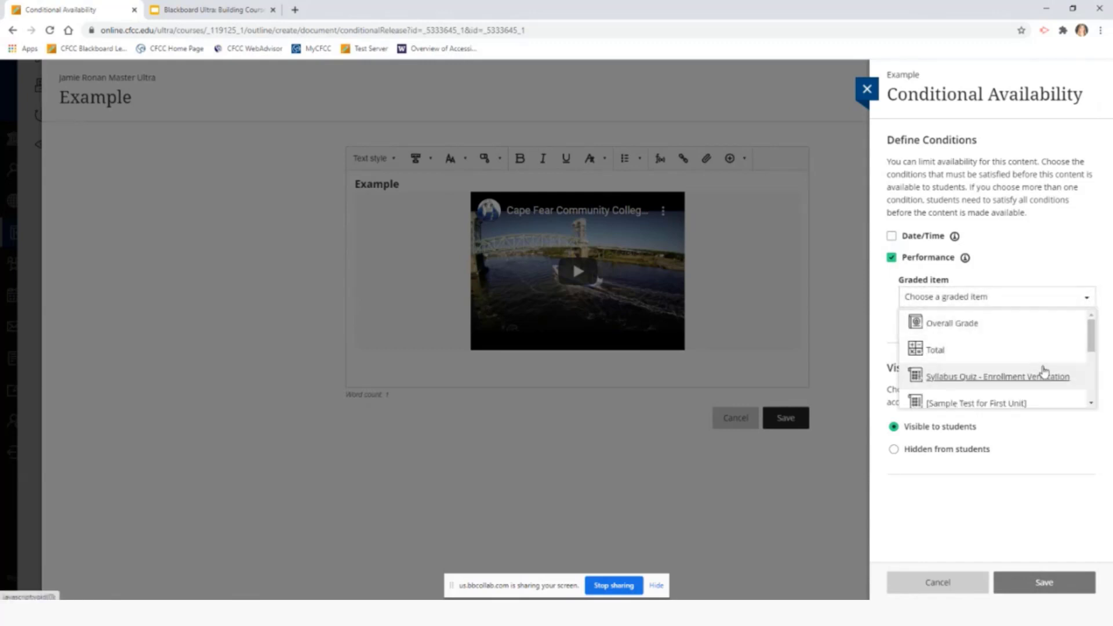
{"action": "scroll", "coordinate": [1039, 368], "scroll_direction": "down", "scroll_amount": 3}
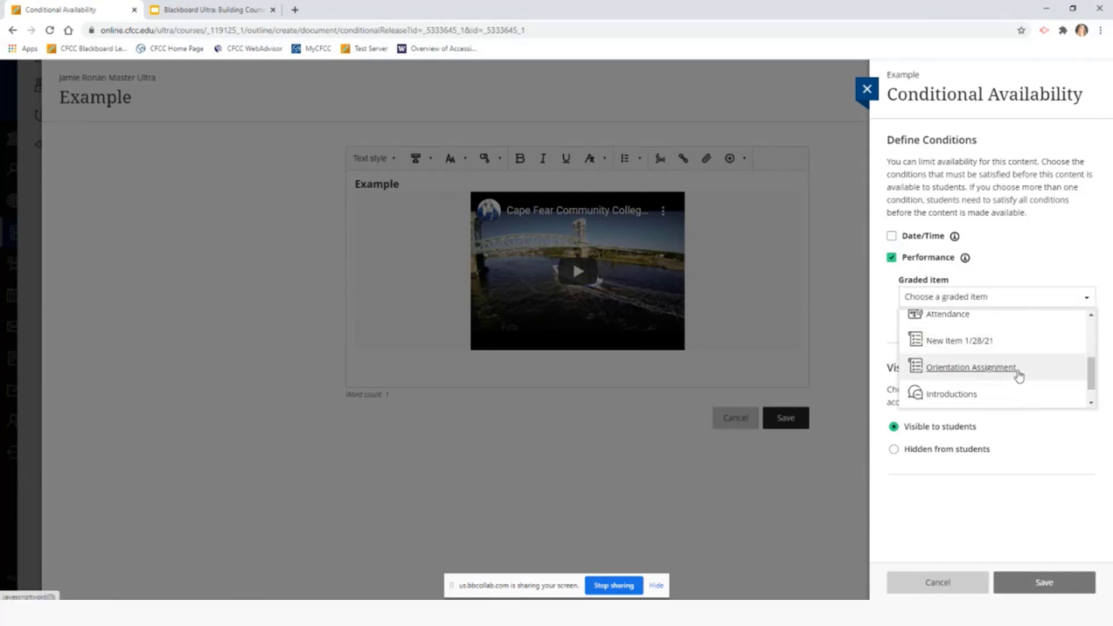
{"action": "left_click", "coordinate": [989, 394]}
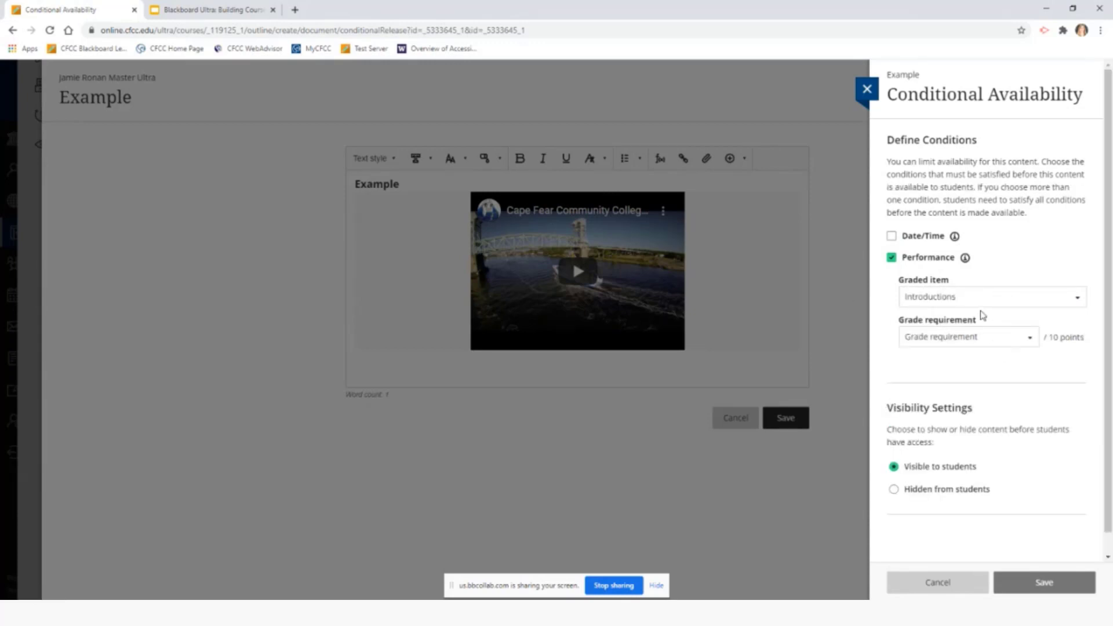
{"action": "left_click", "coordinate": [1031, 342]}
{"action": "left_click", "coordinate": [1027, 339]}
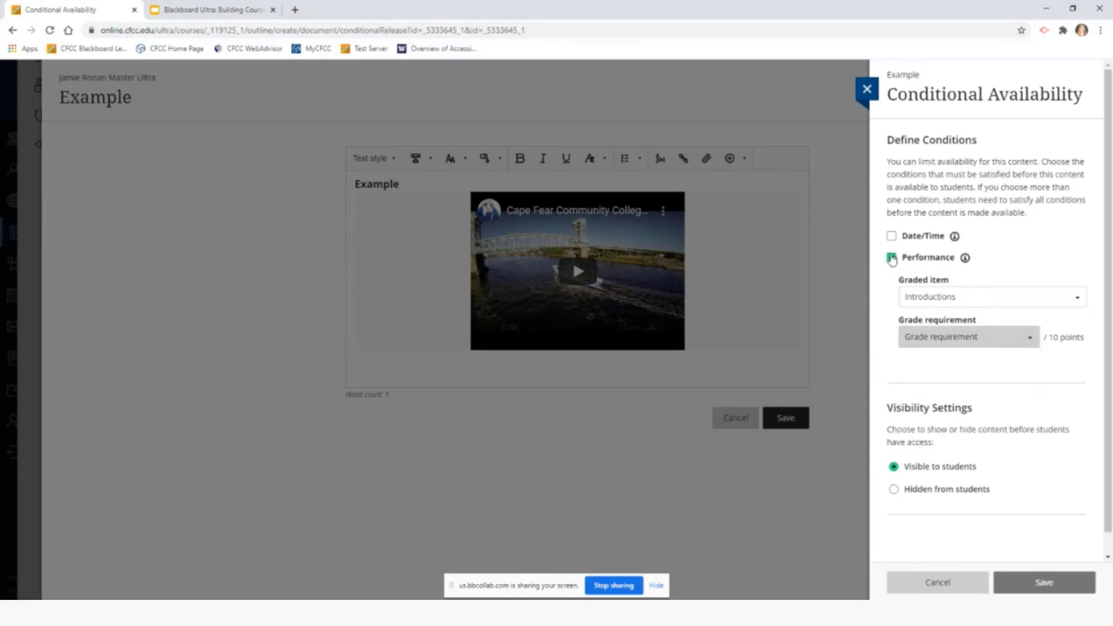
{"action": "left_click", "coordinate": [893, 262]}
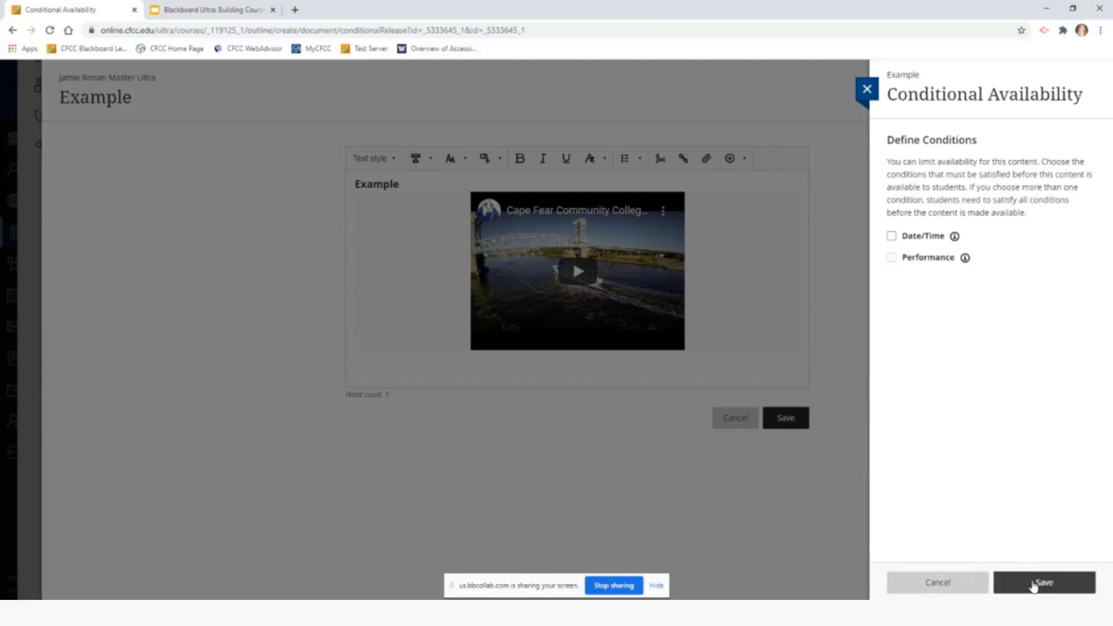
{"action": "left_click", "coordinate": [953, 585]}
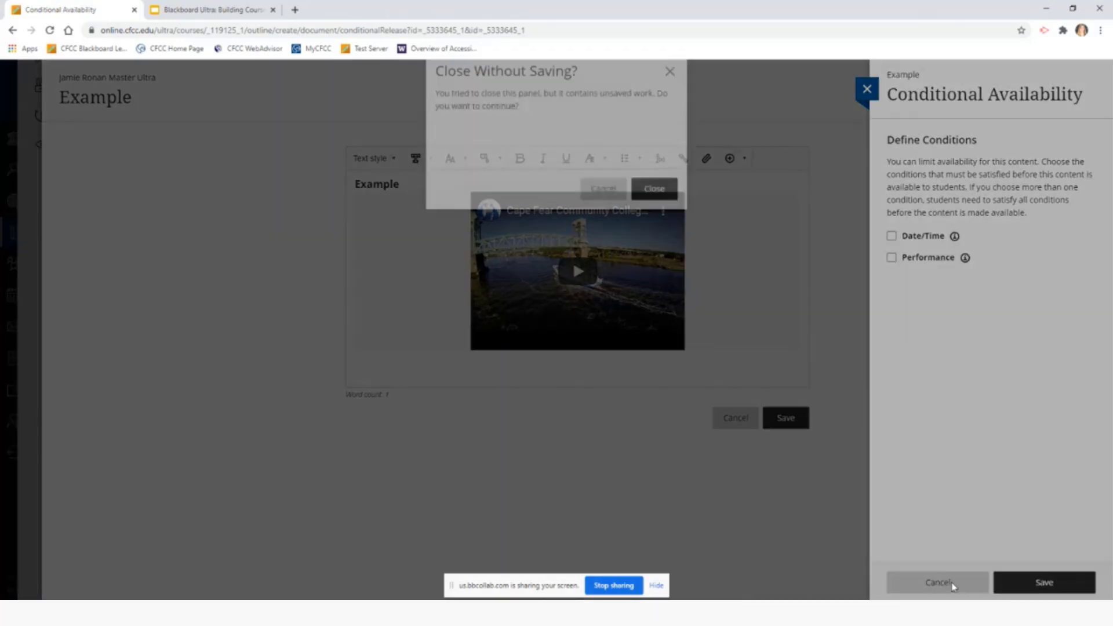
{"action": "left_click", "coordinate": [654, 213]}
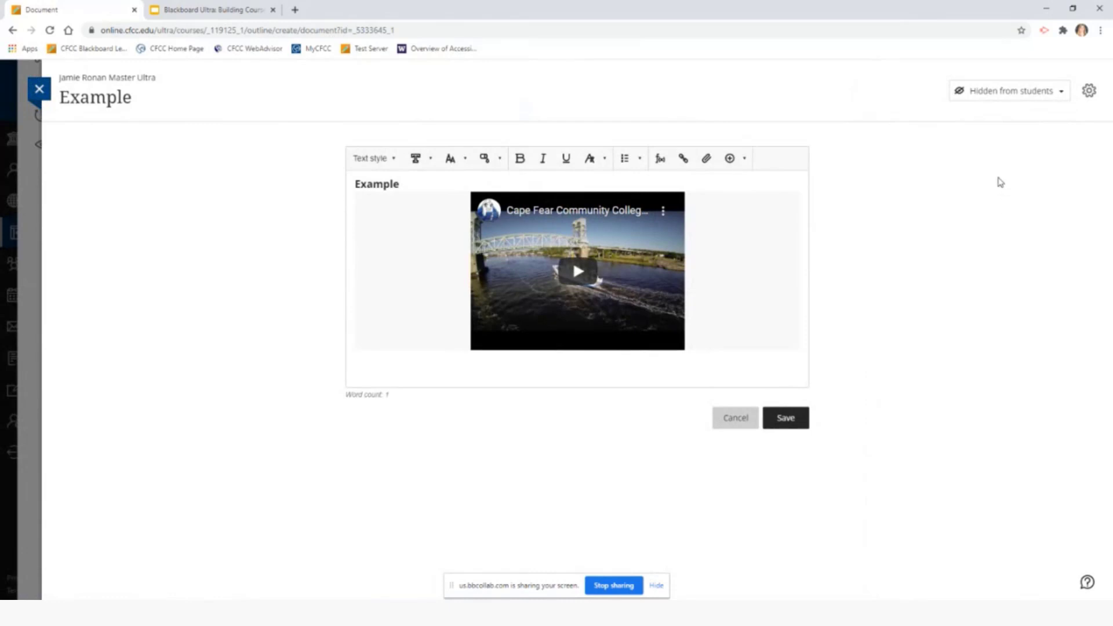
Enter 'Example' as the description in Document Settings and save it
{"action": "left_click", "coordinate": [1090, 91]}
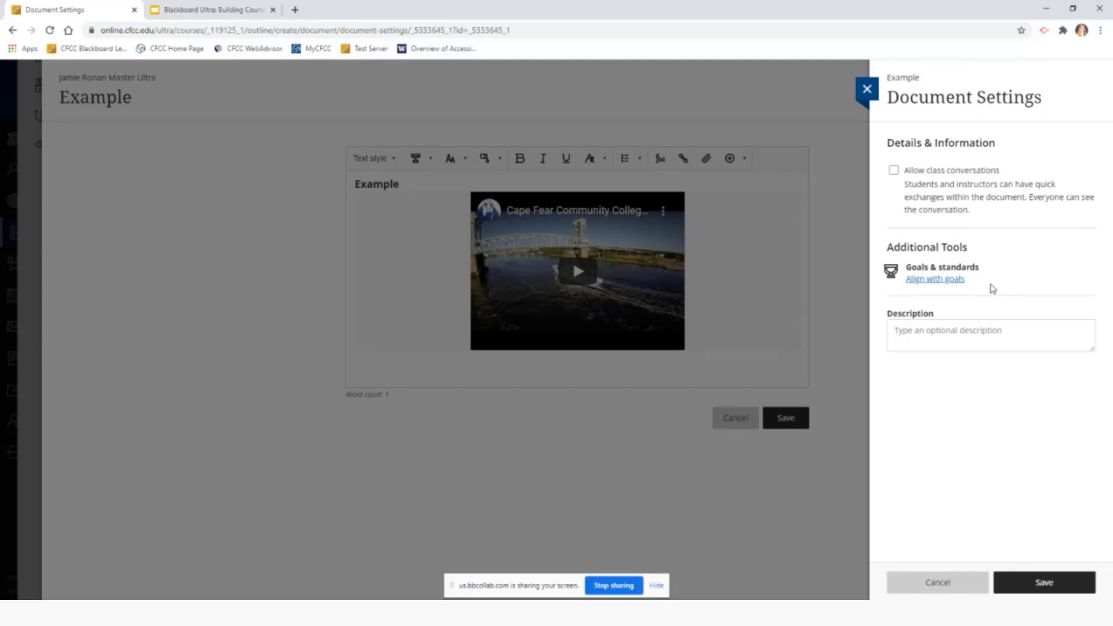
{"action": "left_click", "coordinate": [960, 339]}
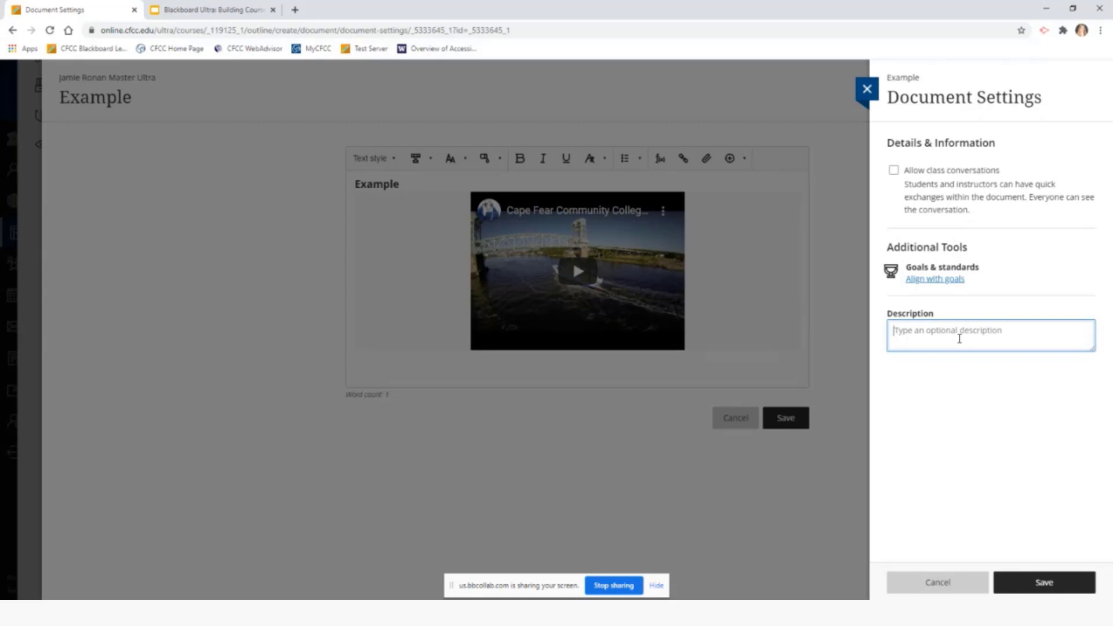
{"action": "type", "text": "Example"}
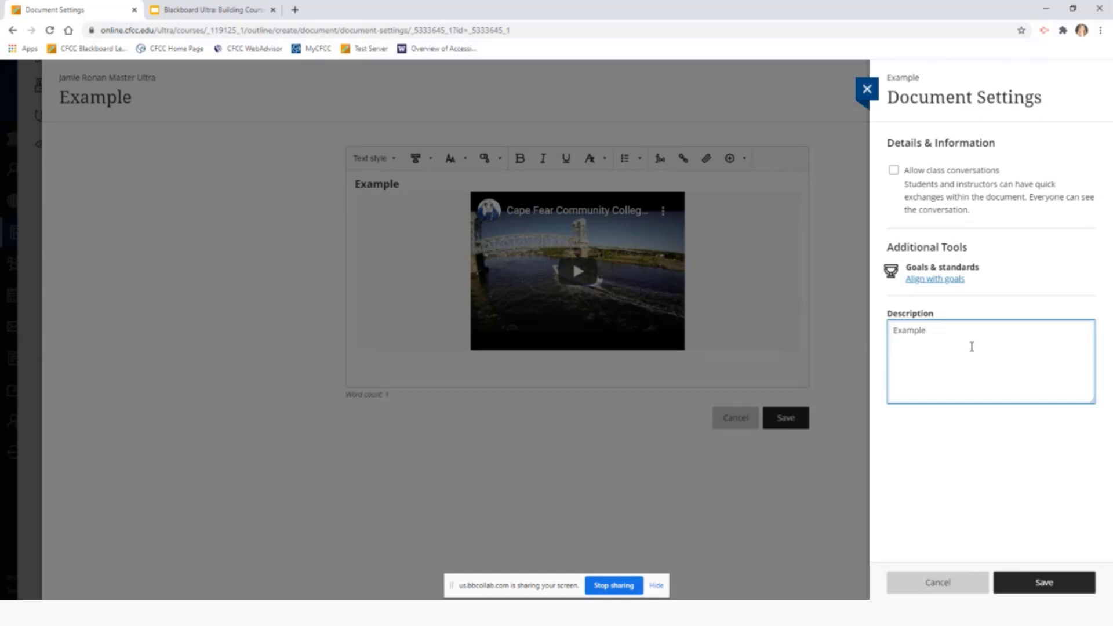
{"action": "left_click", "coordinate": [1074, 587]}
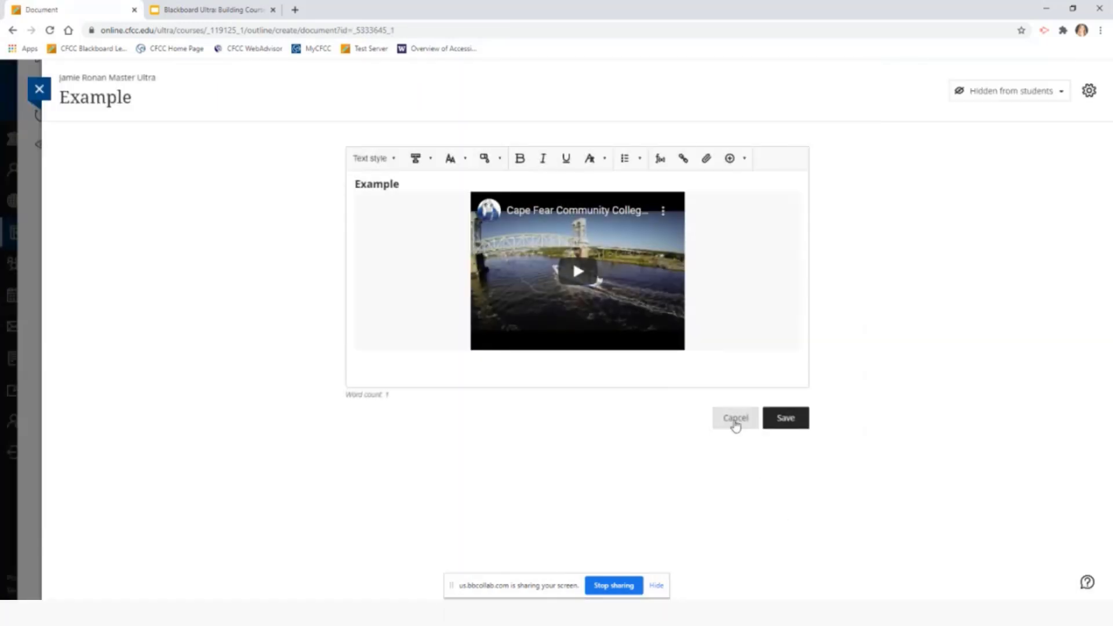
Discard the Example document's pending edit, then check and close the computer and cloud-storage upload pickers
{"action": "left_click", "coordinate": [735, 418]}
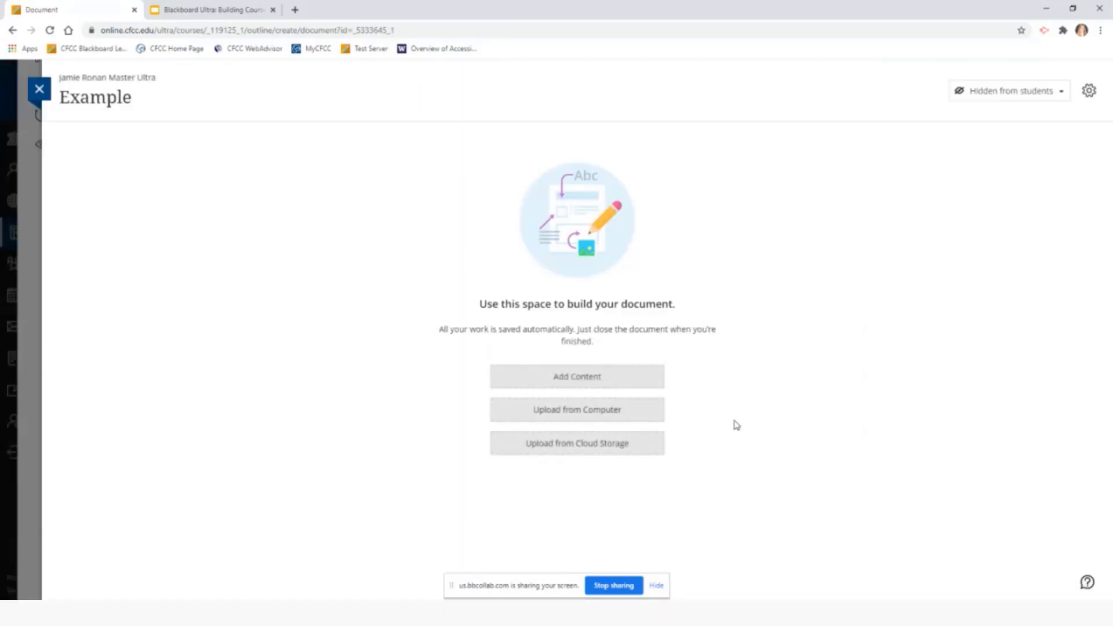
{"action": "left_click", "coordinate": [636, 415]}
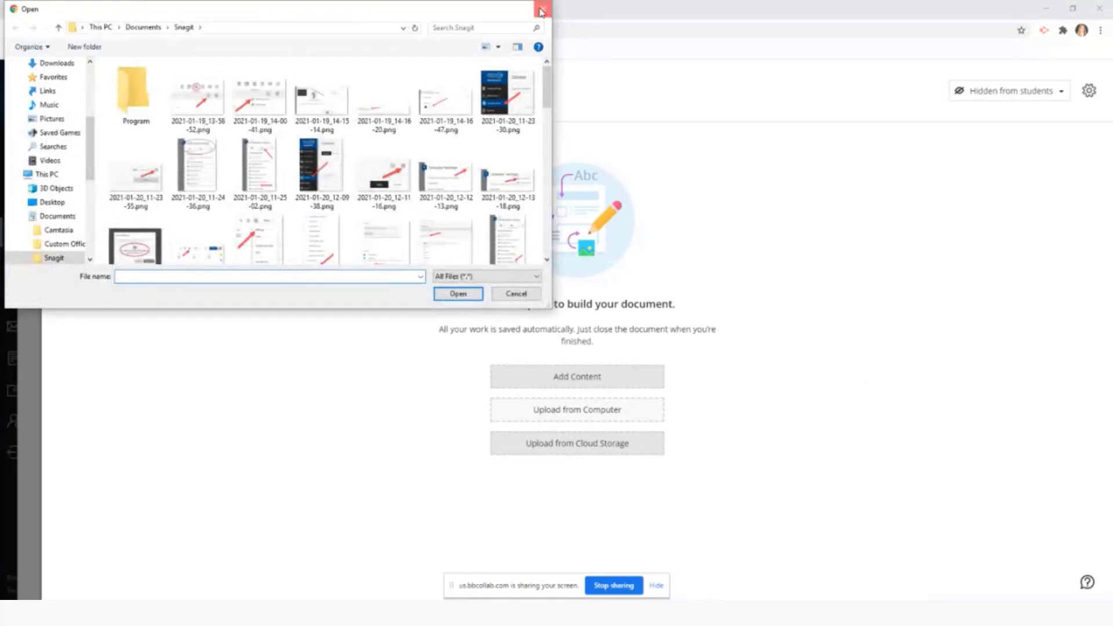
{"action": "left_click", "coordinate": [543, 9]}
{"action": "left_click", "coordinate": [642, 449]}
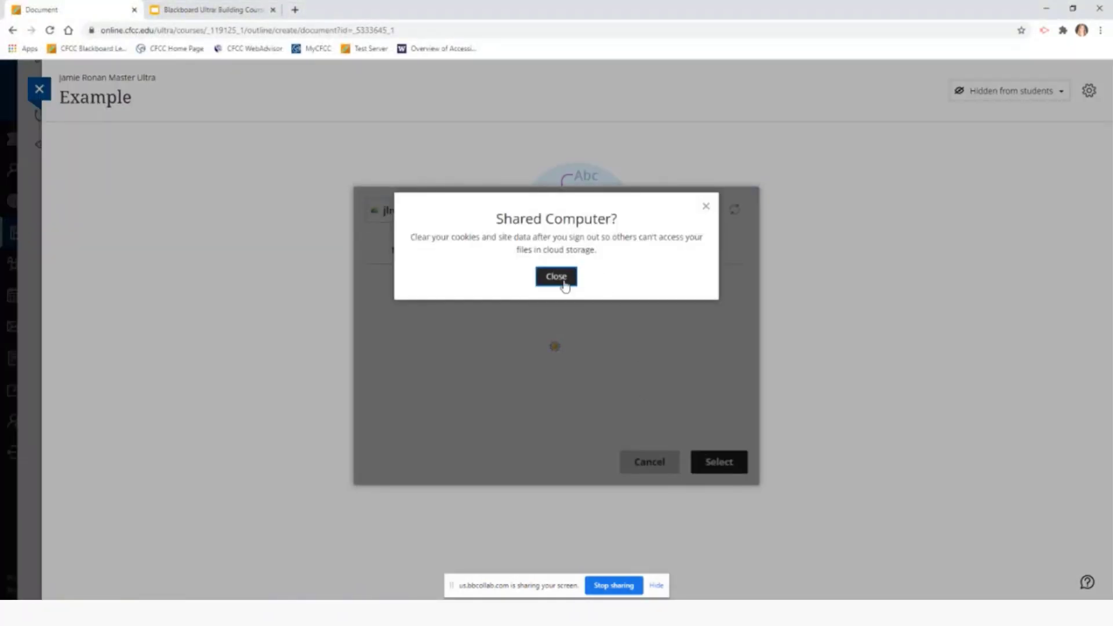
{"action": "left_click", "coordinate": [561, 278]}
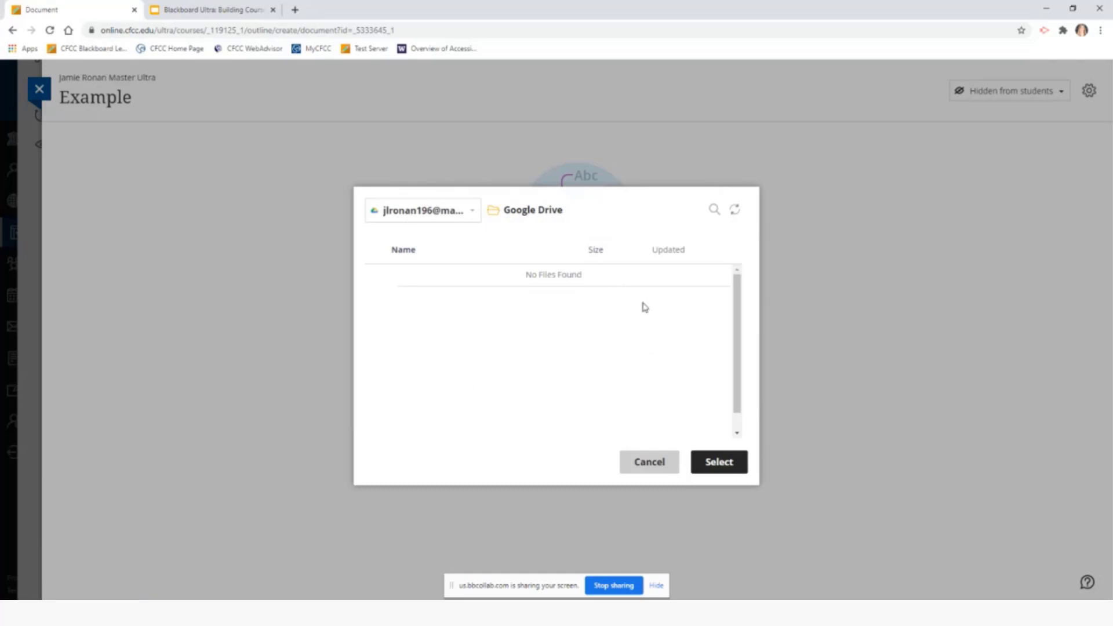
{"action": "left_click", "coordinate": [669, 468]}
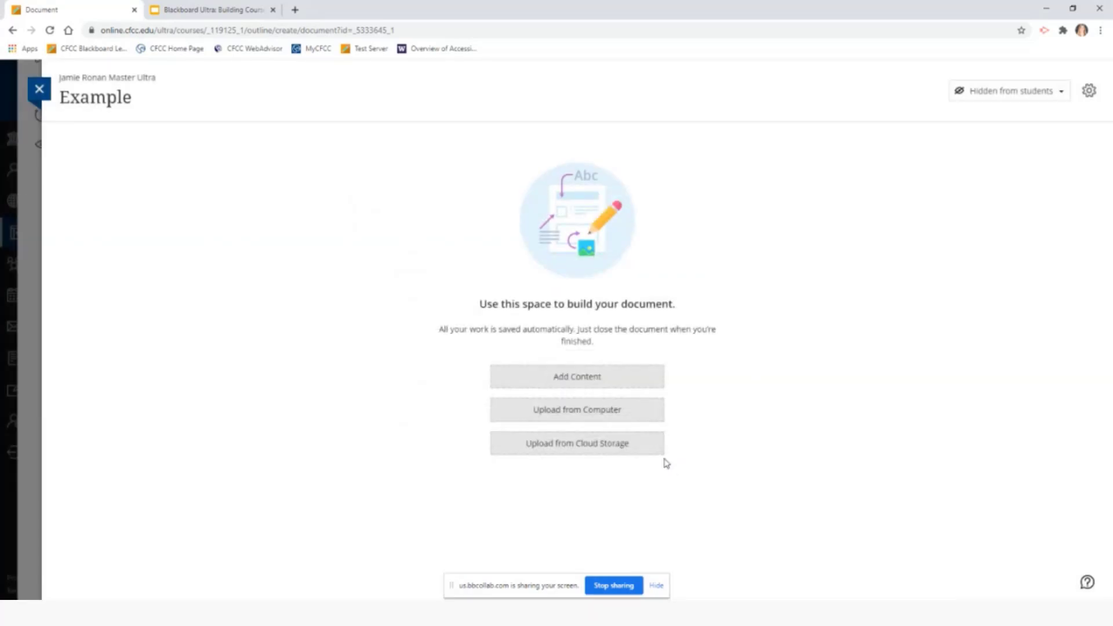
Close the Example document and open Create Item between Unit 2 Tasks and Example
{"action": "left_click", "coordinate": [40, 91]}
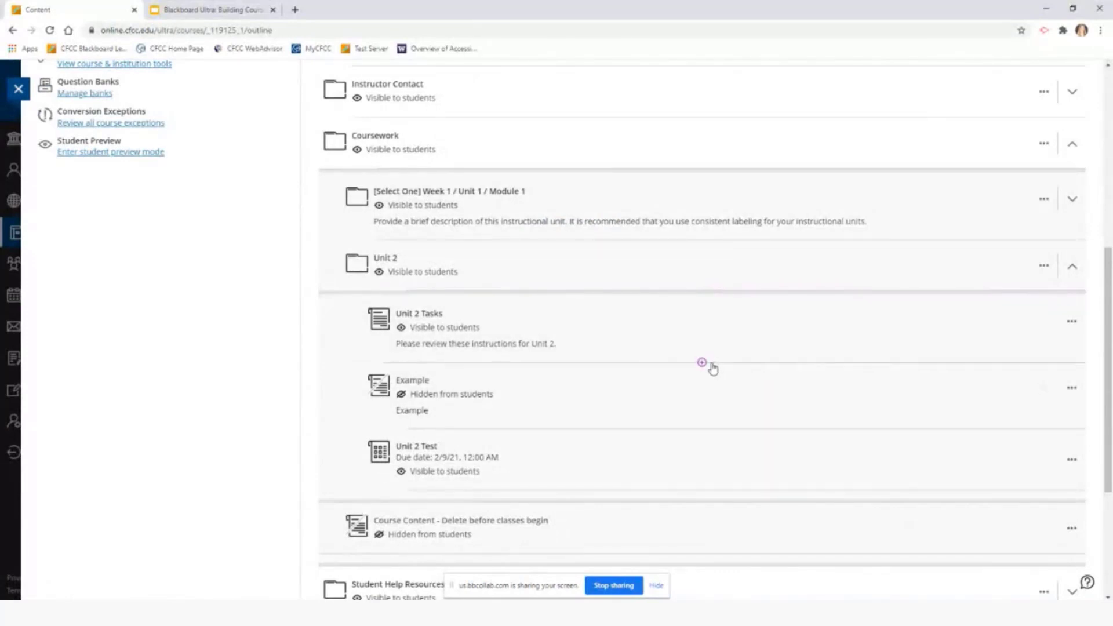
{"action": "mouse_move", "coordinate": [703, 364]}
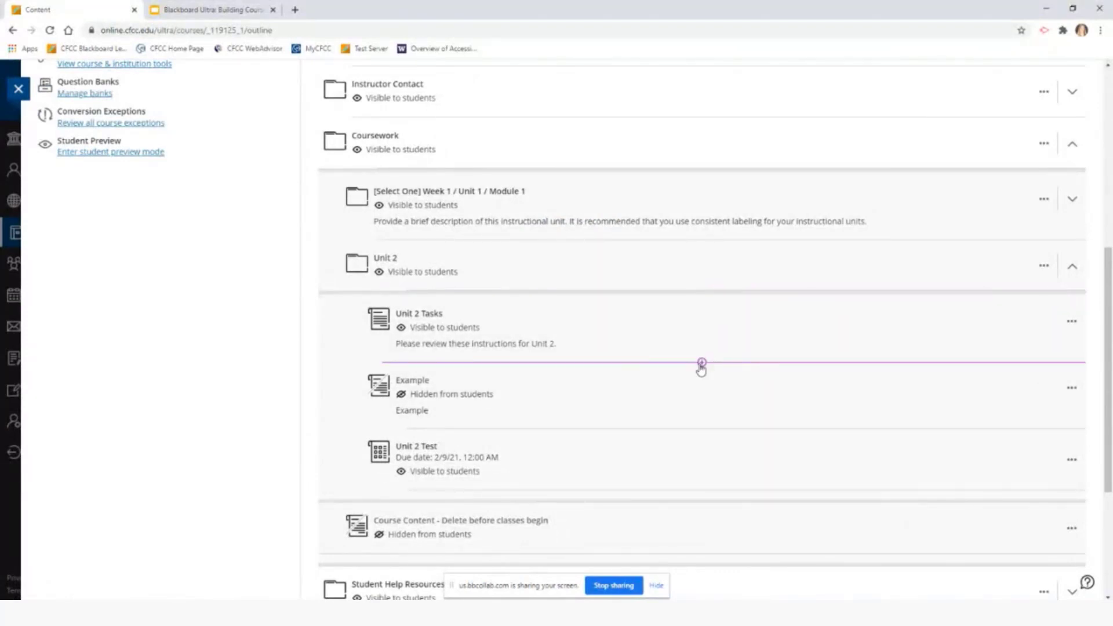
{"action": "left_click", "coordinate": [703, 363]}
{"action": "left_click", "coordinate": [722, 380]}
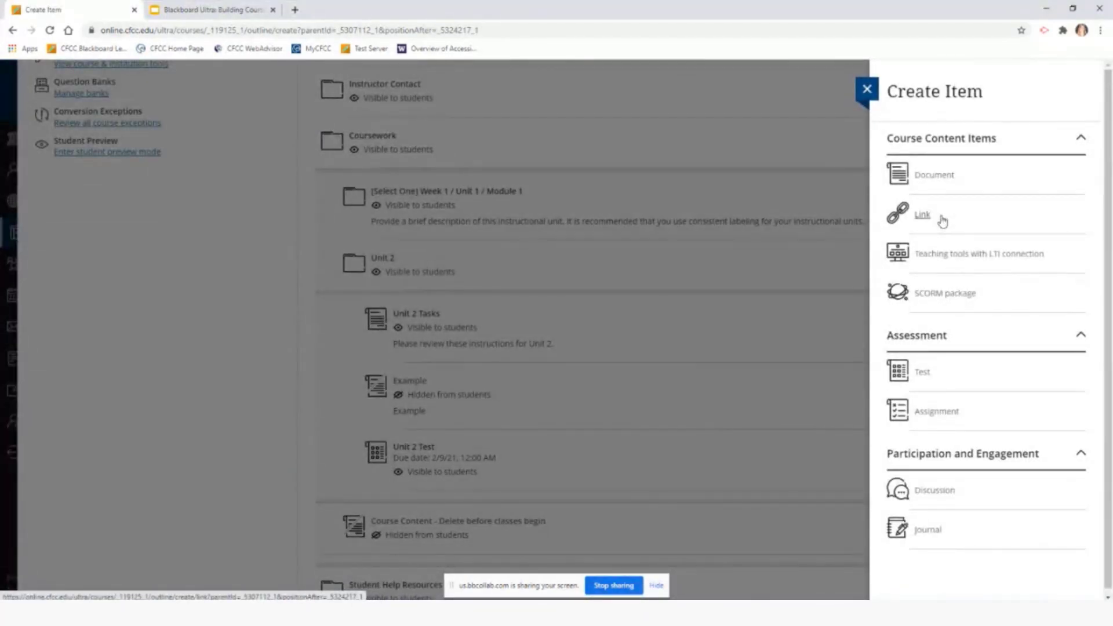
Start a new Link item in Unit 2, keeping it hidden from students
{"action": "left_click", "coordinate": [923, 215]}
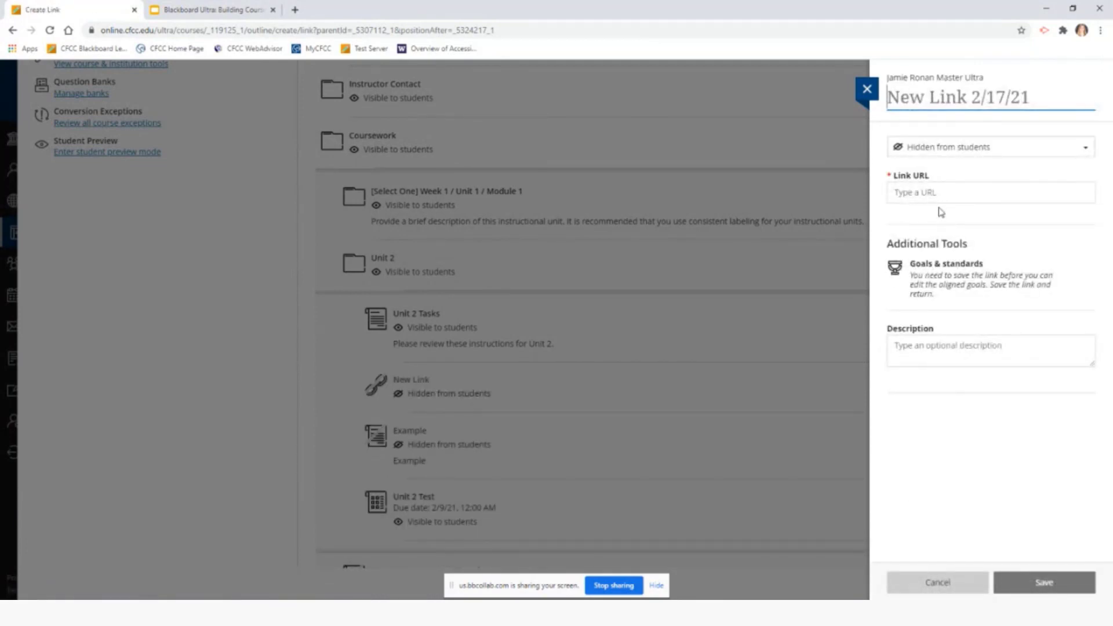
{"action": "left_click", "coordinate": [953, 192]}
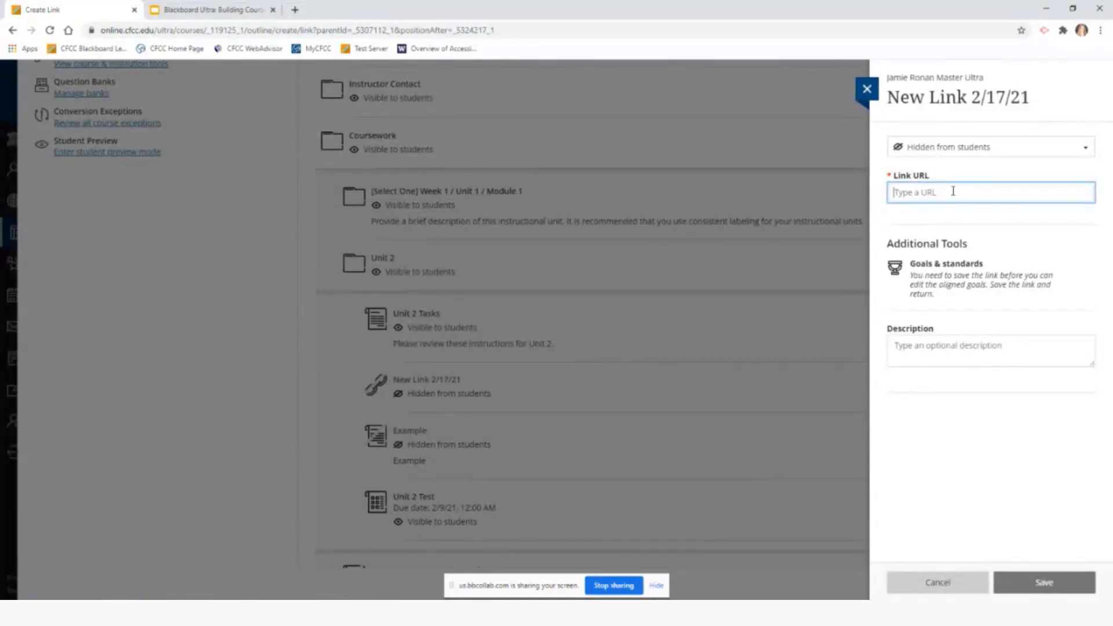
{"action": "left_click", "coordinate": [1082, 152]}
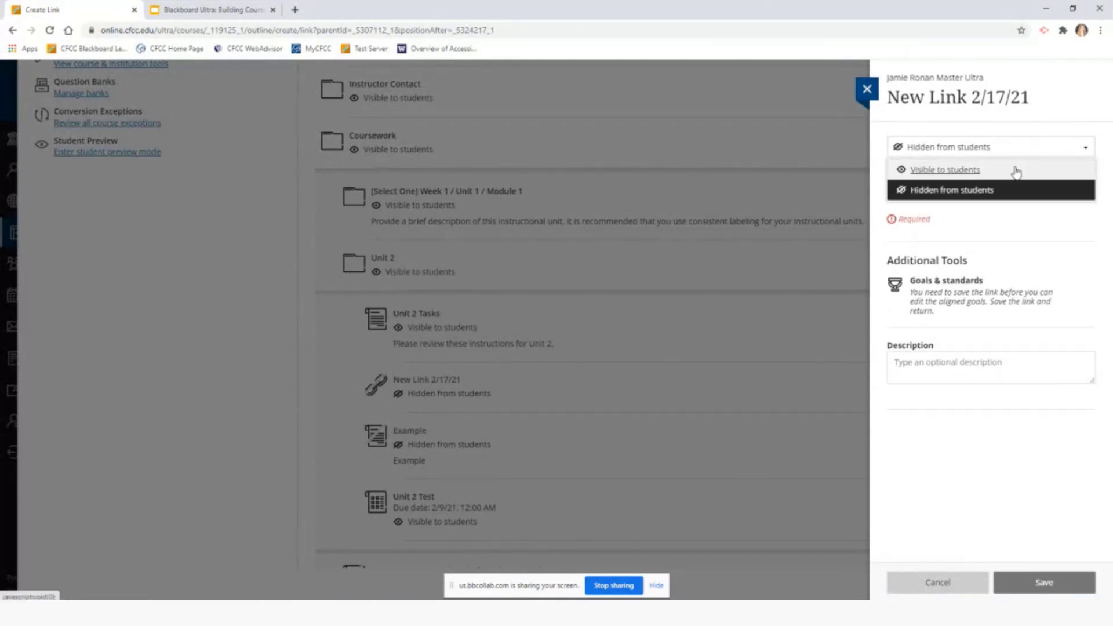
{"action": "left_click", "coordinate": [1061, 152]}
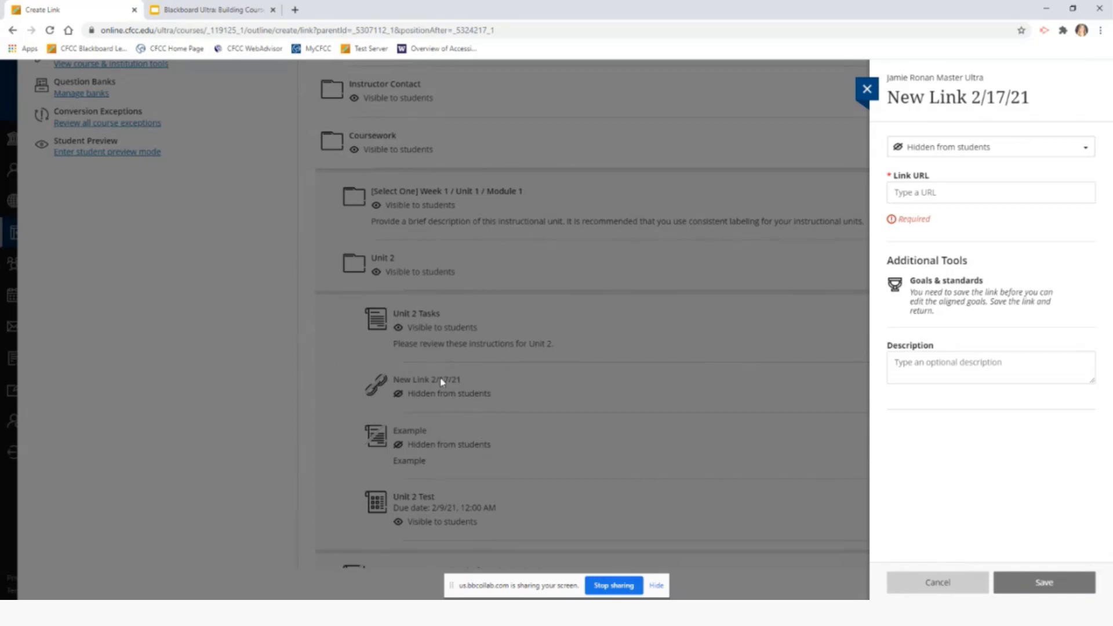
{"action": "left_click", "coordinate": [951, 195]}
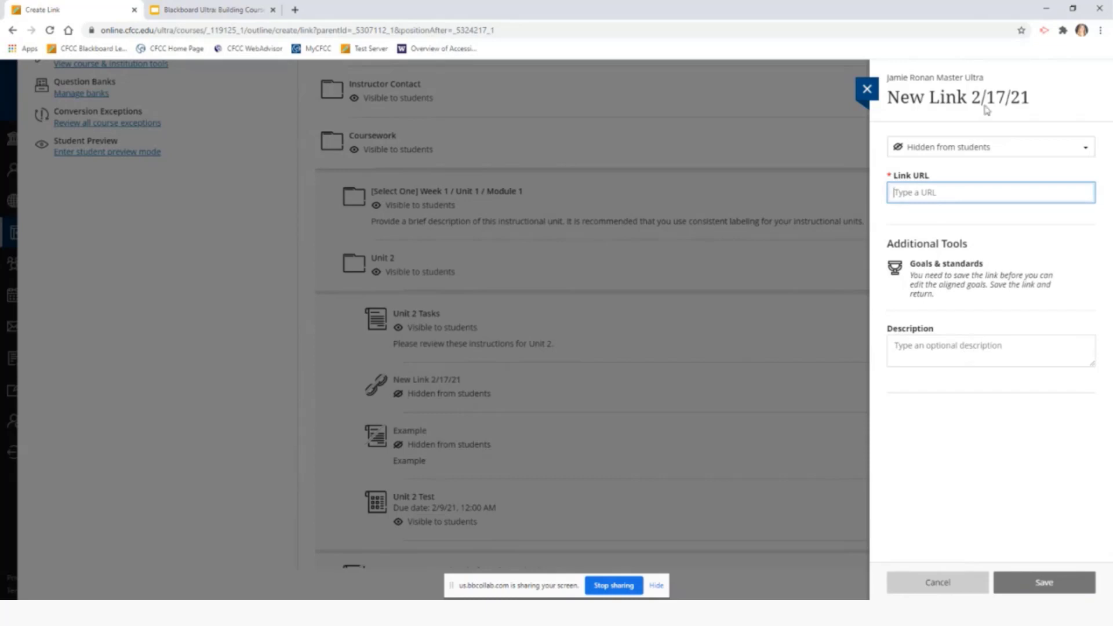
Rename the draft link to 'Example', leave it hidden, then cancel it
{"action": "left_click", "coordinate": [1042, 104]}
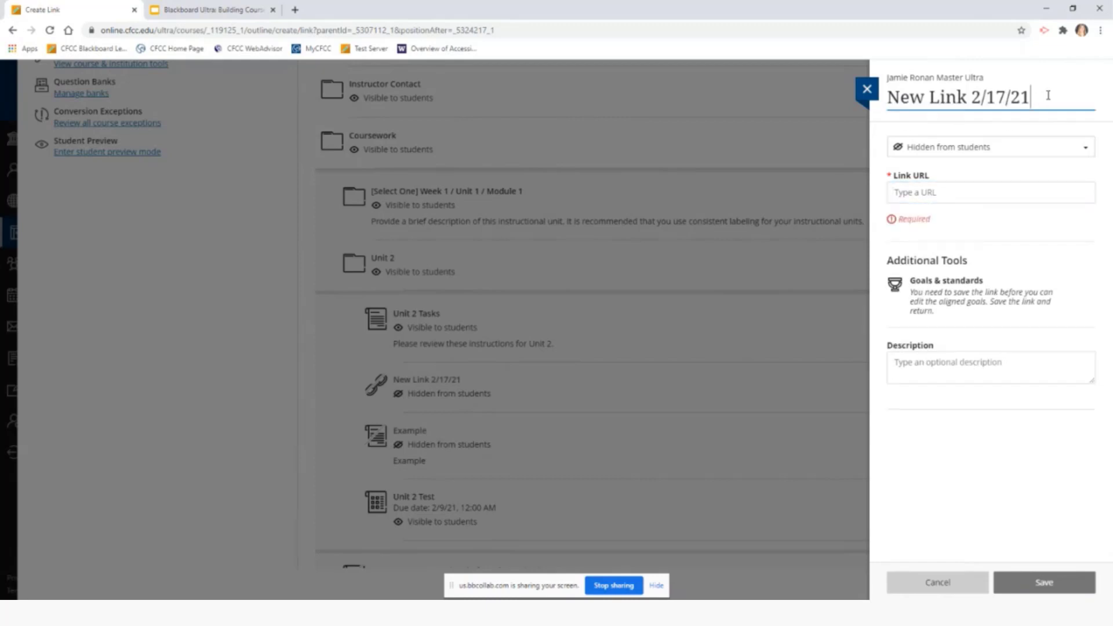
{"action": "key", "text": "ctrl+a"}
{"action": "type", "text": "Example"}
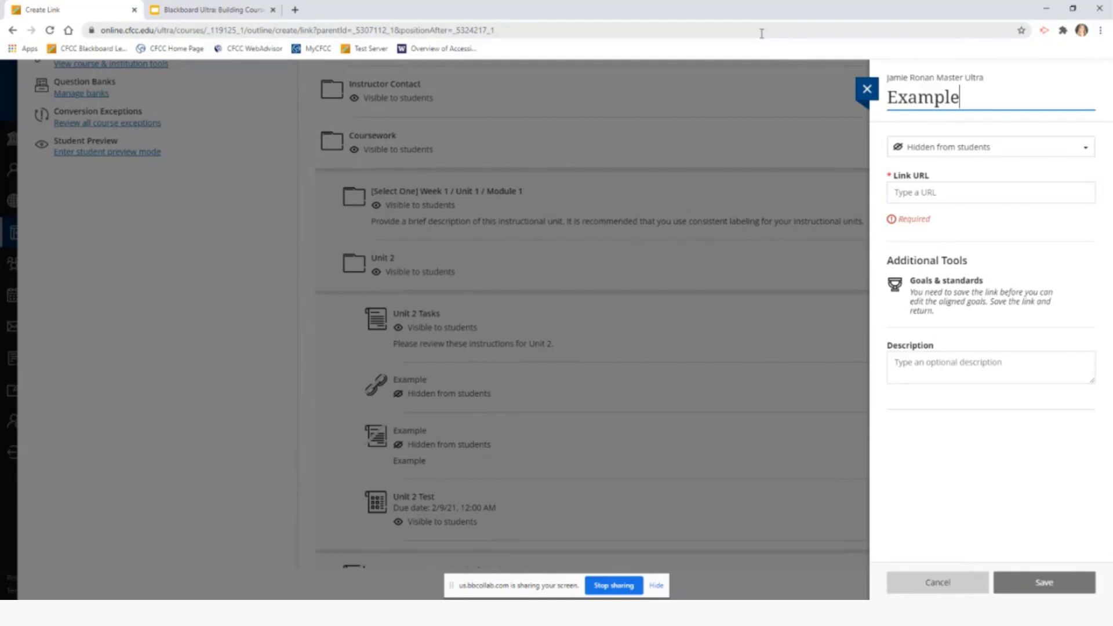
{"action": "left_click", "coordinate": [977, 130]}
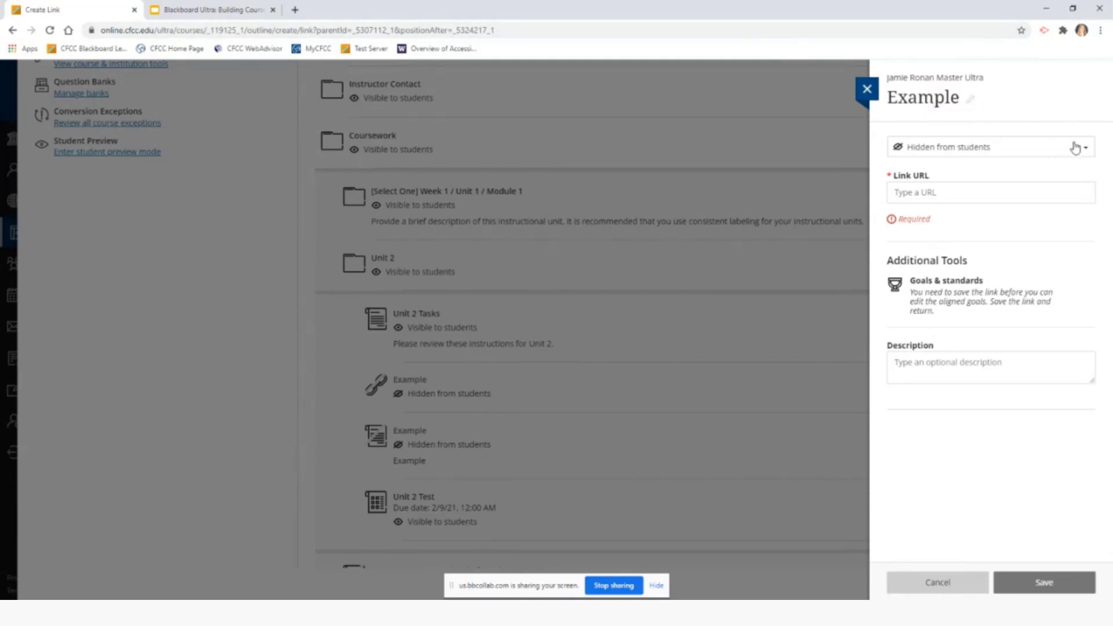
{"action": "left_click", "coordinate": [1090, 155]}
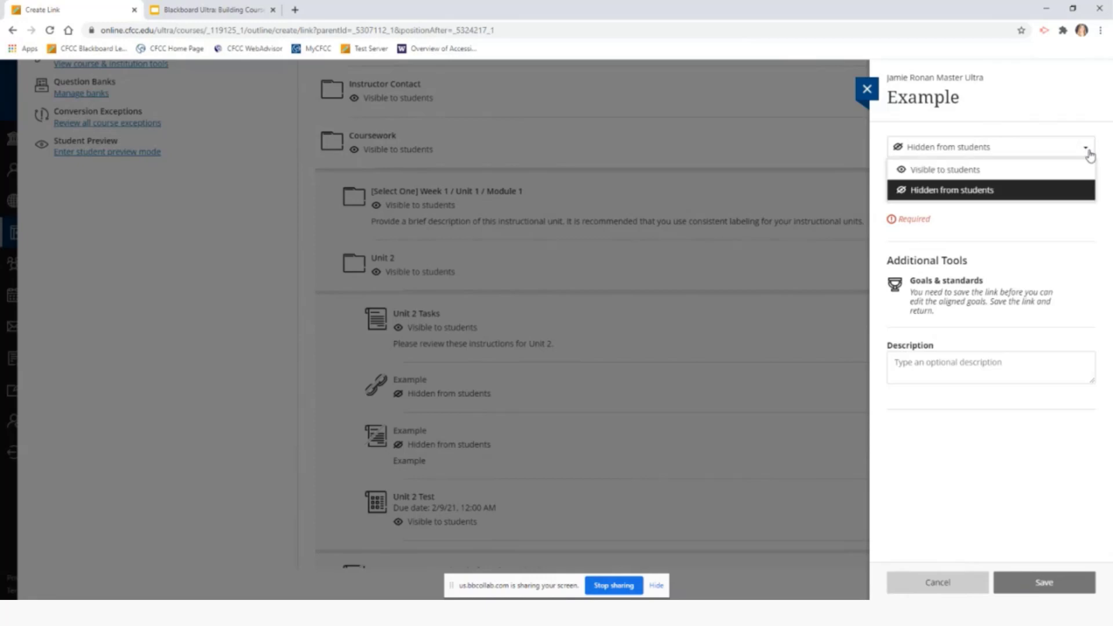
{"action": "left_click", "coordinate": [1090, 154]}
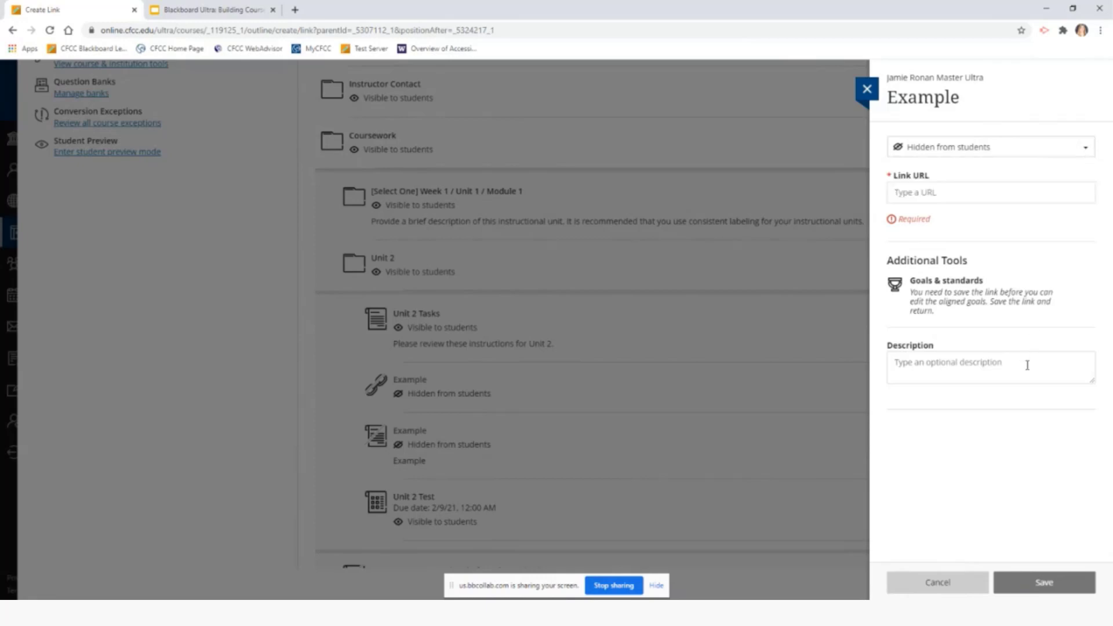
{"action": "left_click", "coordinate": [956, 585]}
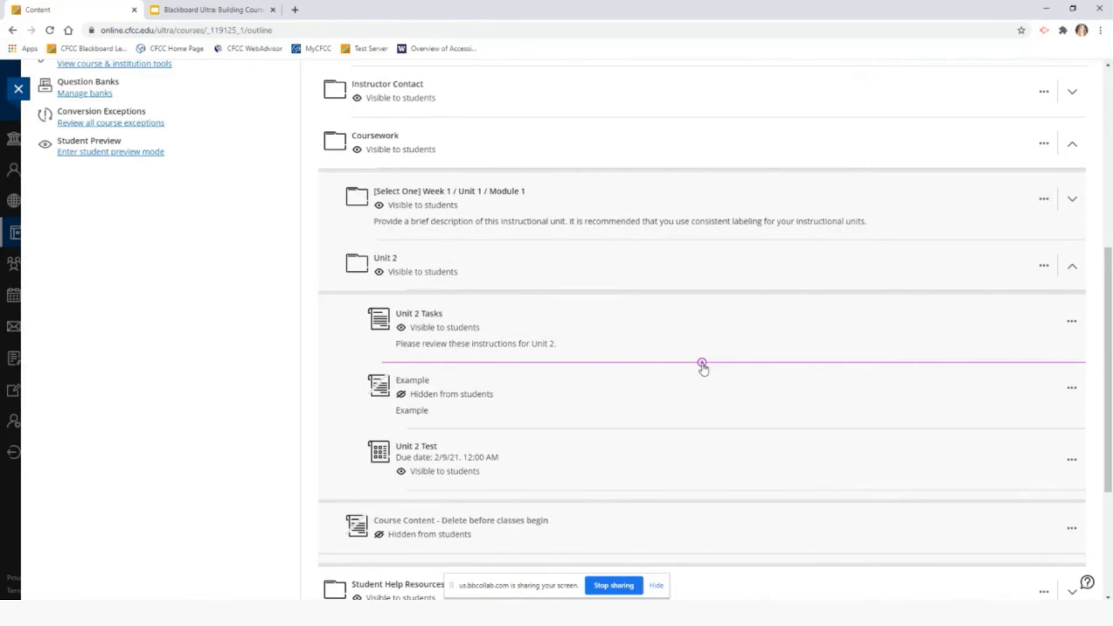
Start a new teaching-tool LTI link between Unit 2 Tasks and Example
{"action": "left_click", "coordinate": [702, 365]}
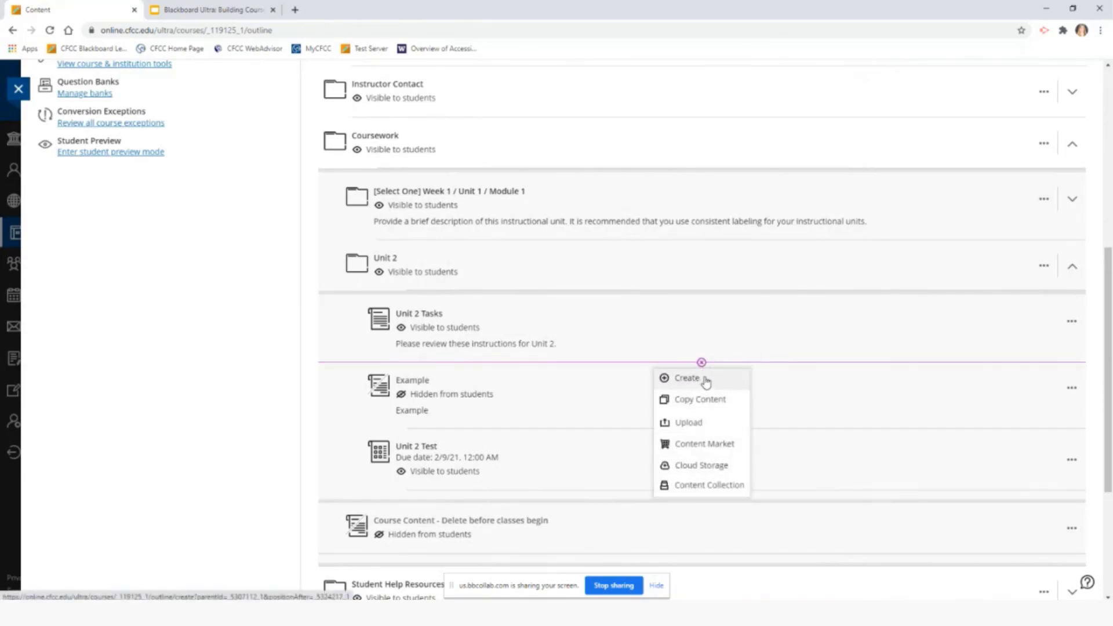
{"action": "left_click", "coordinate": [687, 378]}
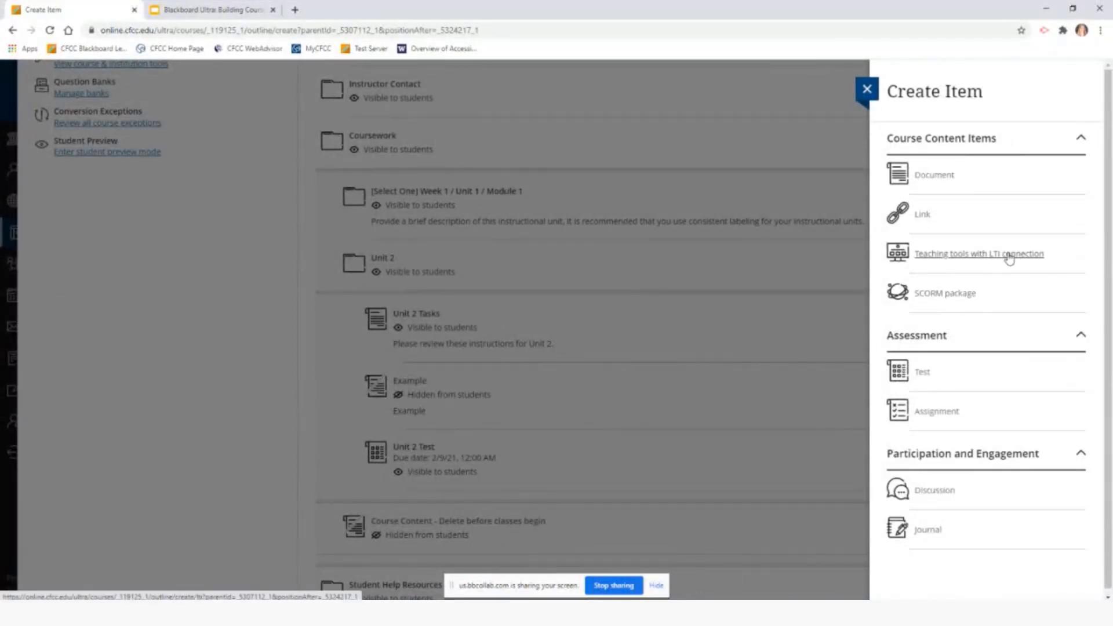
{"action": "left_click", "coordinate": [1010, 258]}
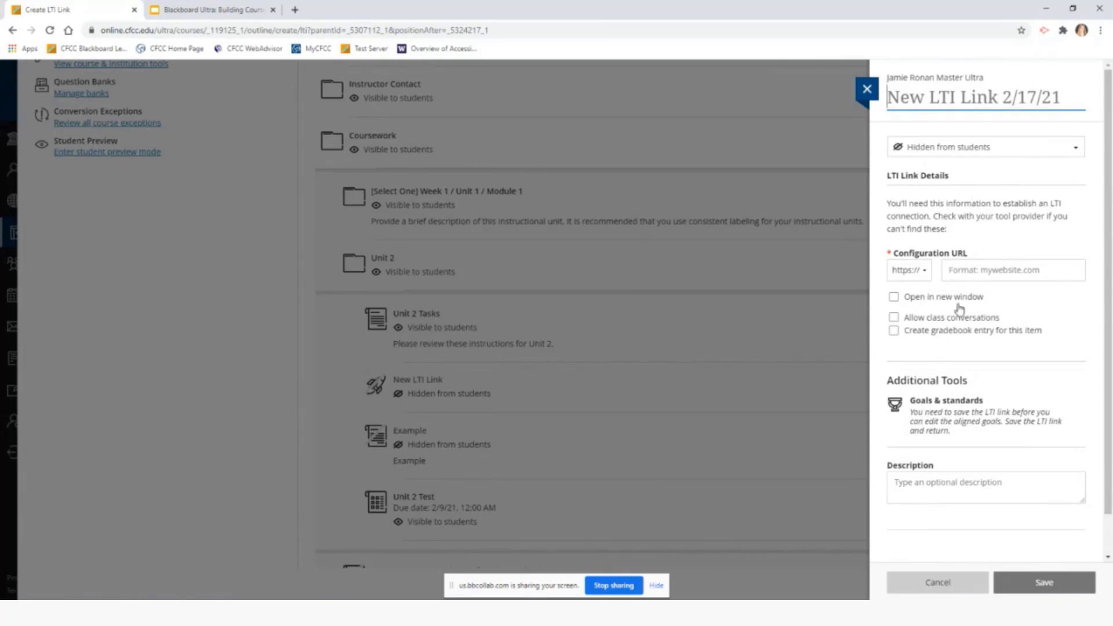
Toggle class conversations on and off, add a gradebook entry, then discard the LTI link
{"action": "left_click", "coordinate": [993, 319]}
{"action": "left_click", "coordinate": [993, 319]}
{"action": "left_click", "coordinate": [928, 331]}
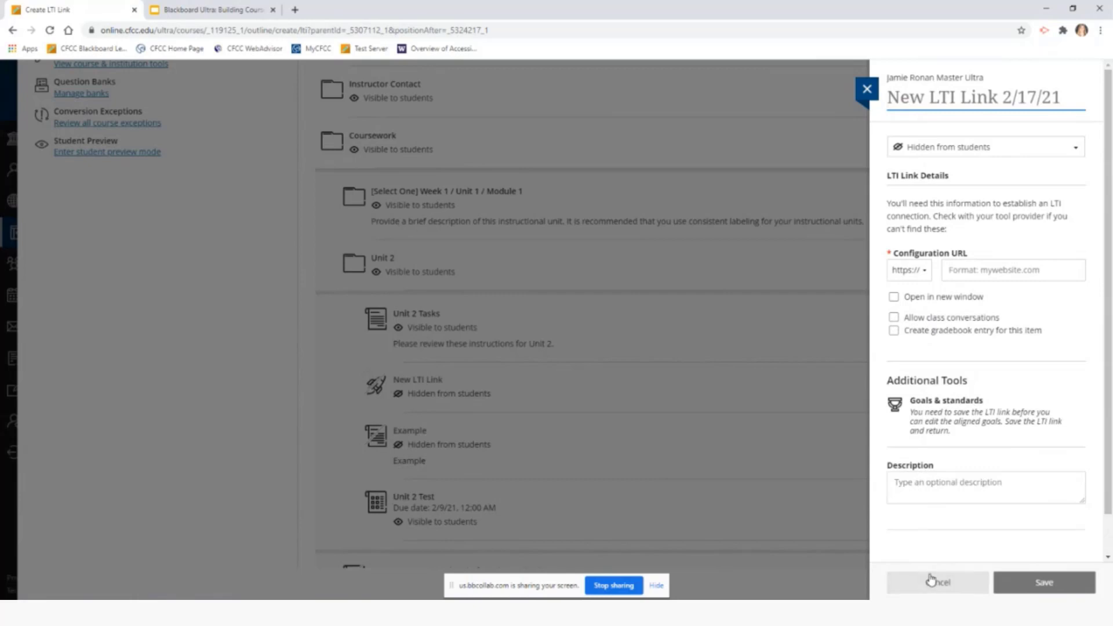
{"action": "left_click", "coordinate": [868, 91]}
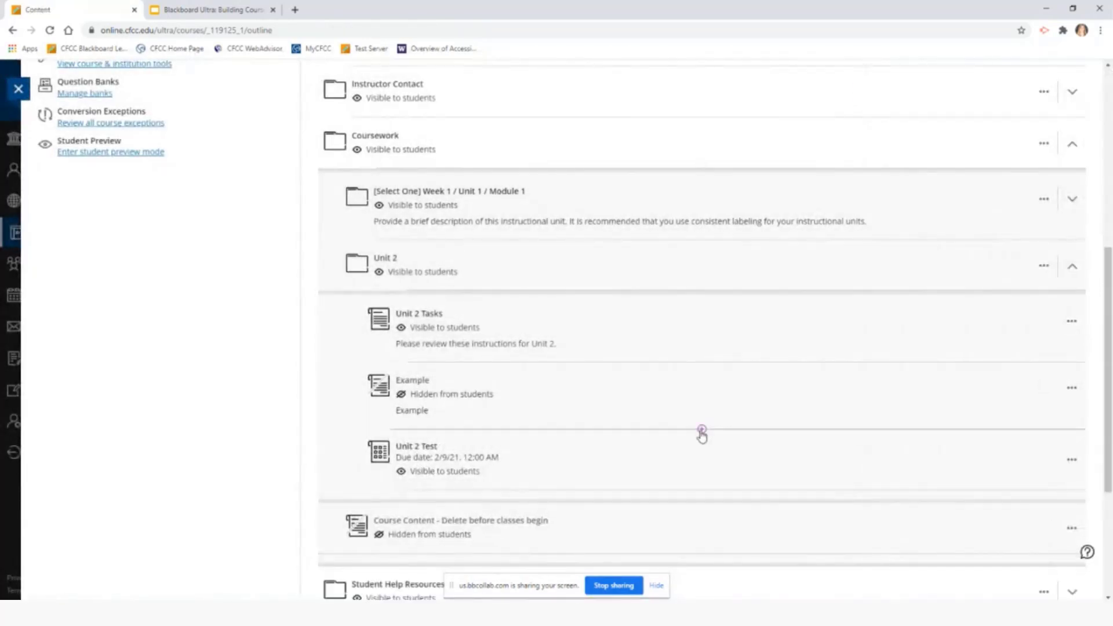
{"action": "left_click", "coordinate": [702, 431]}
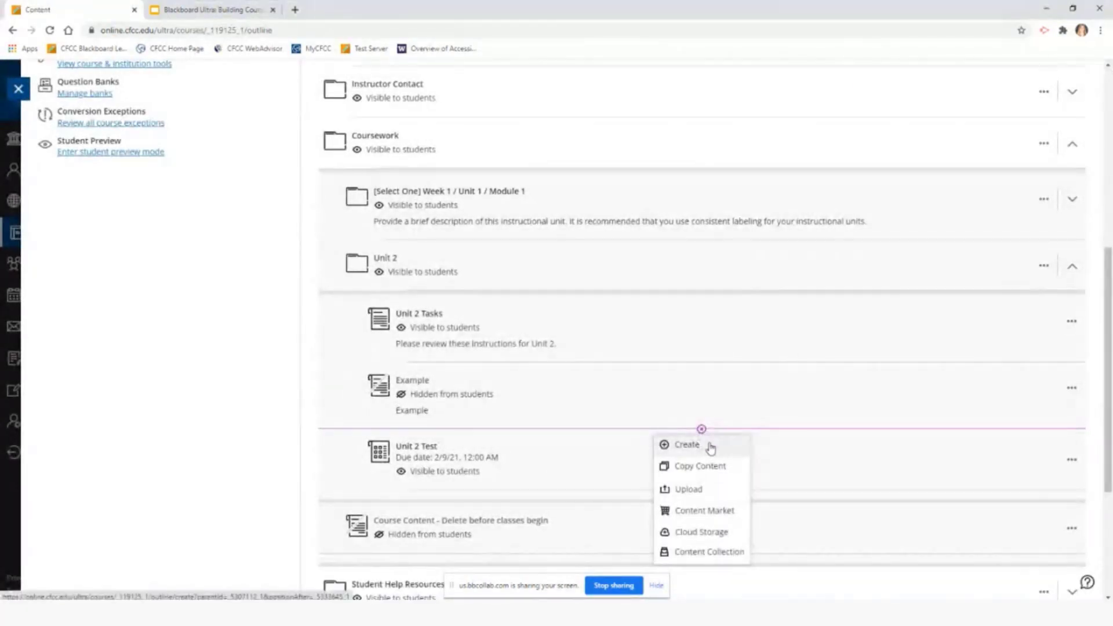
{"action": "left_click", "coordinate": [710, 448]}
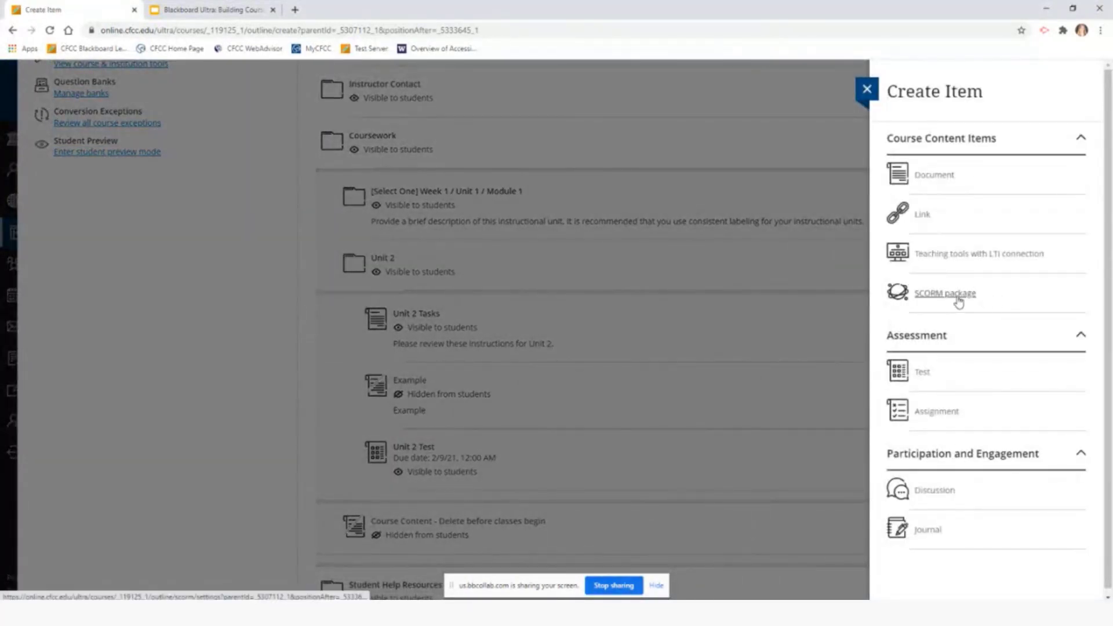
{"action": "left_click", "coordinate": [958, 297]}
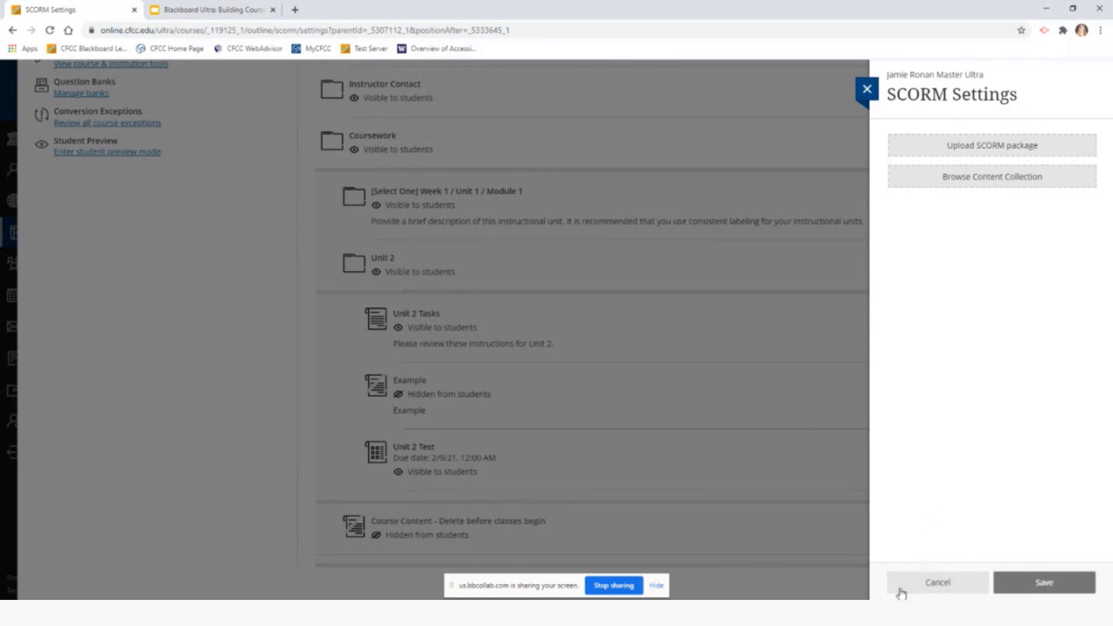
{"action": "left_click", "coordinate": [928, 589]}
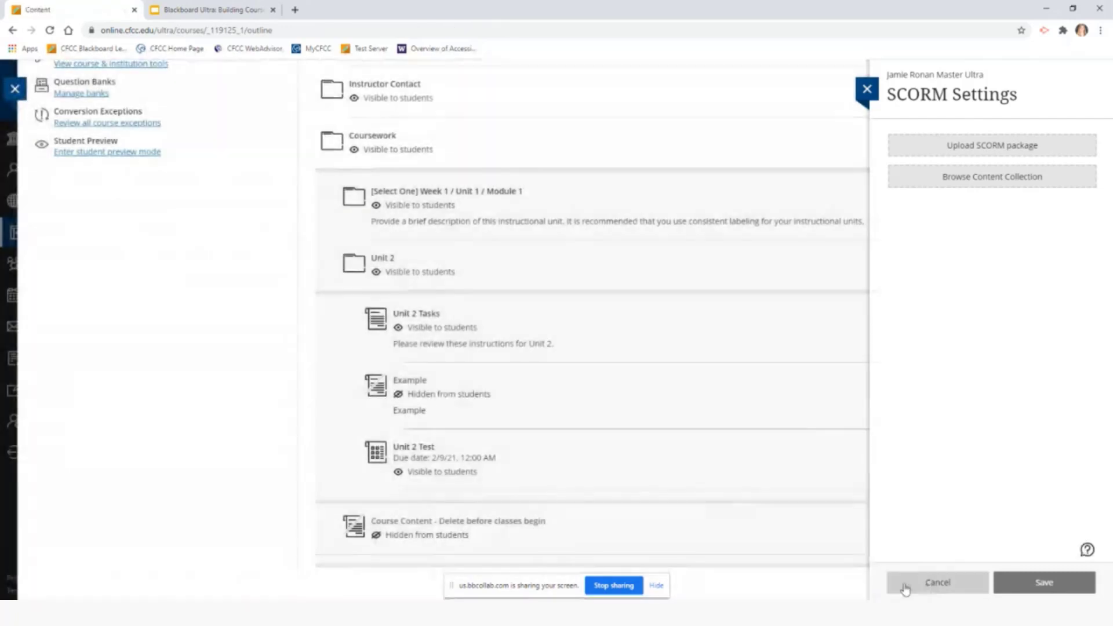
Create a new Test in Unit 2 directly after Unit 2 Tasks
{"action": "scroll", "coordinate": [632, 386], "scroll_direction": "down", "scroll_amount": 4}
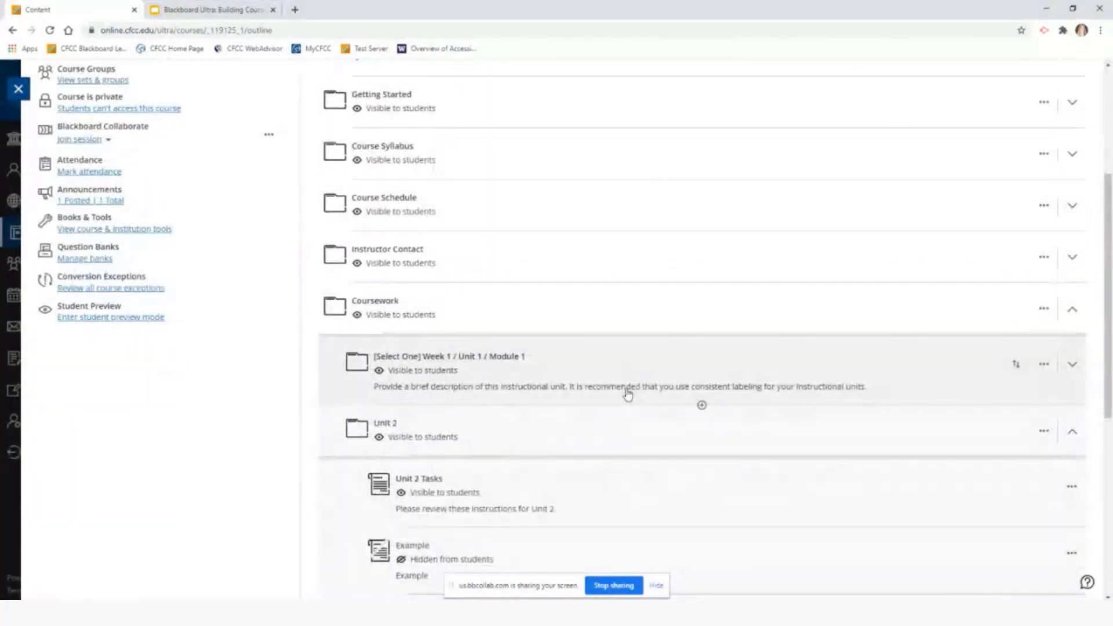
{"action": "scroll", "coordinate": [629, 390], "scroll_direction": "down", "scroll_amount": 2}
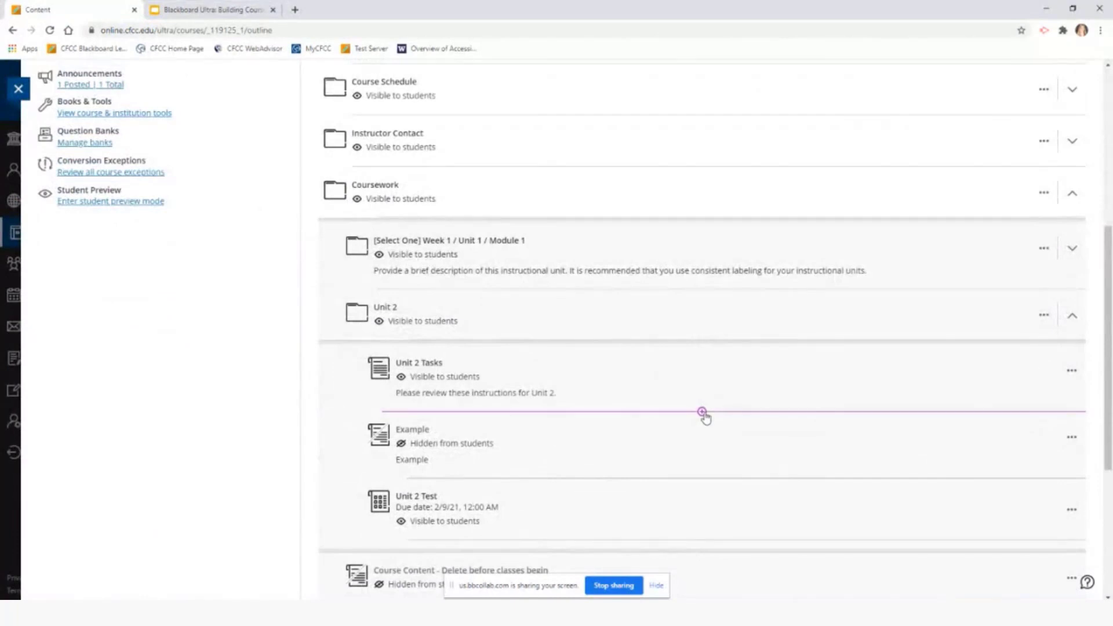
{"action": "left_click", "coordinate": [703, 413]}
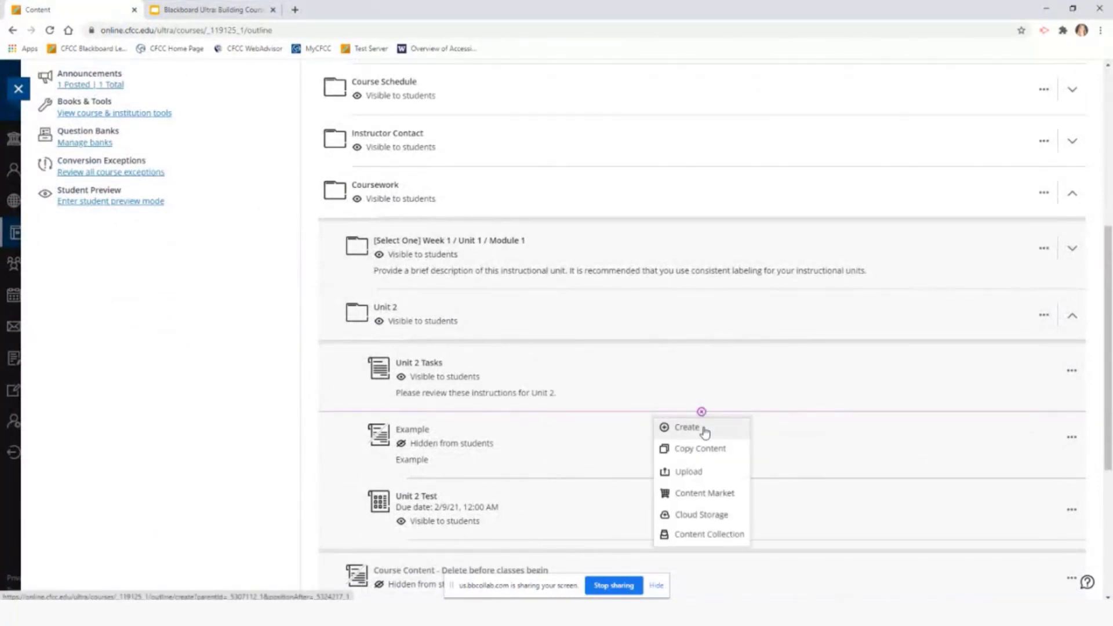
{"action": "left_click", "coordinate": [704, 429]}
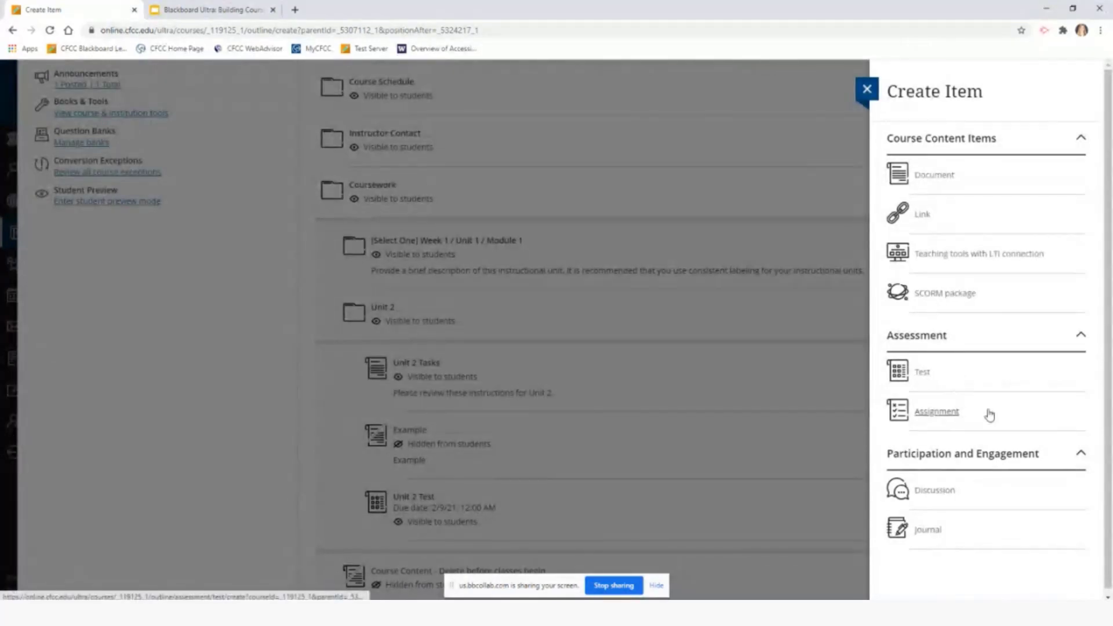
{"action": "left_click", "coordinate": [922, 373]}
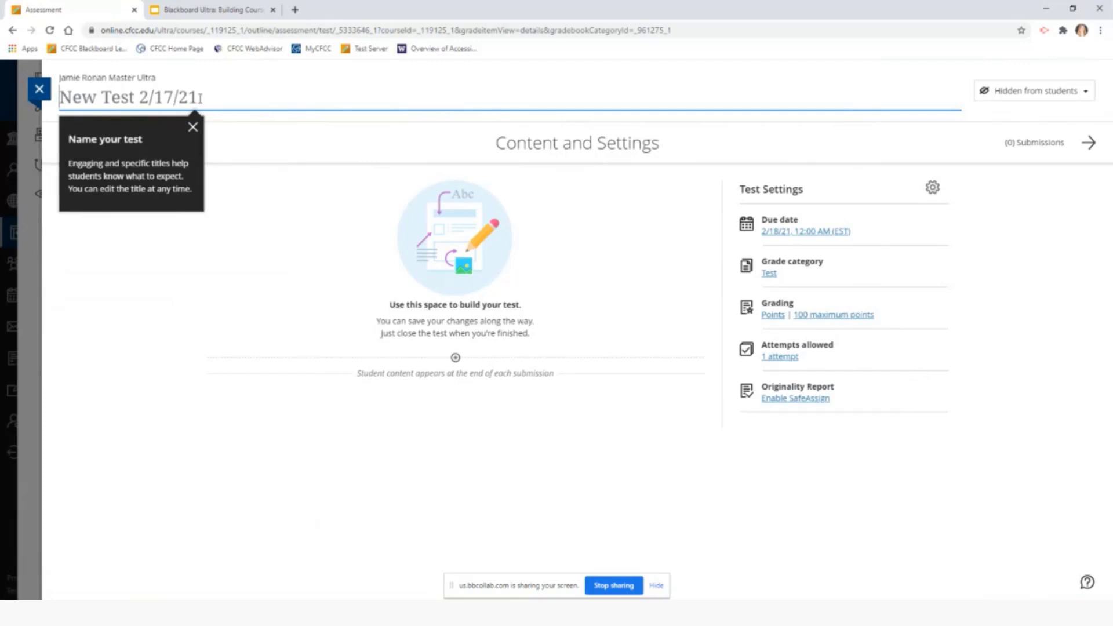
Title the new test 'Test 1' and bring up the add-content choices in its content area
{"action": "type", "text": "Te"}
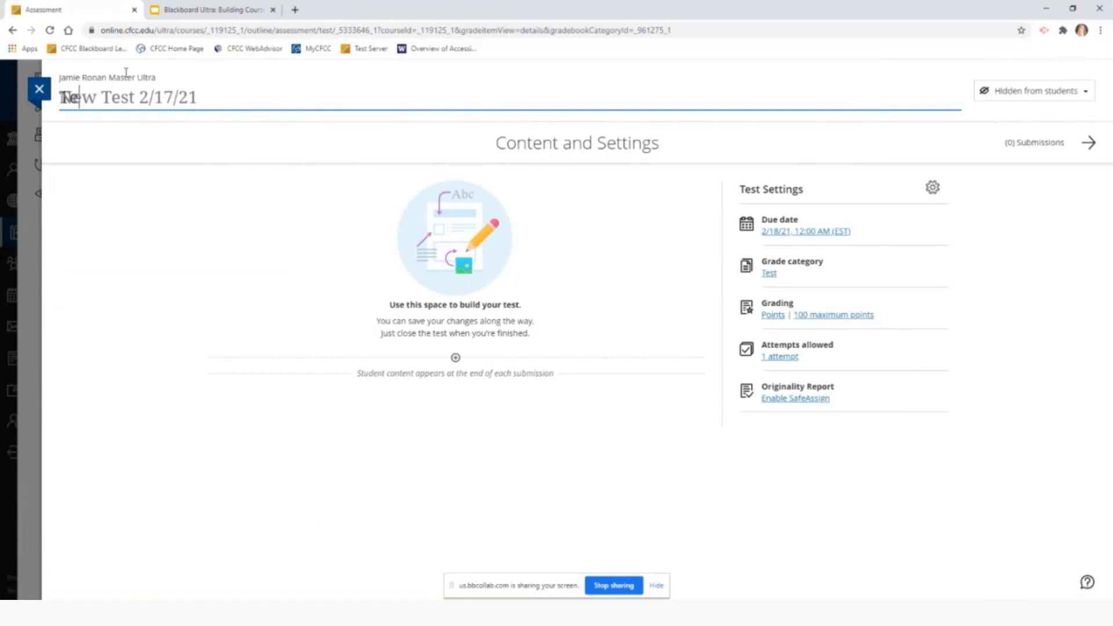
{"action": "type", "text": "st 1"}
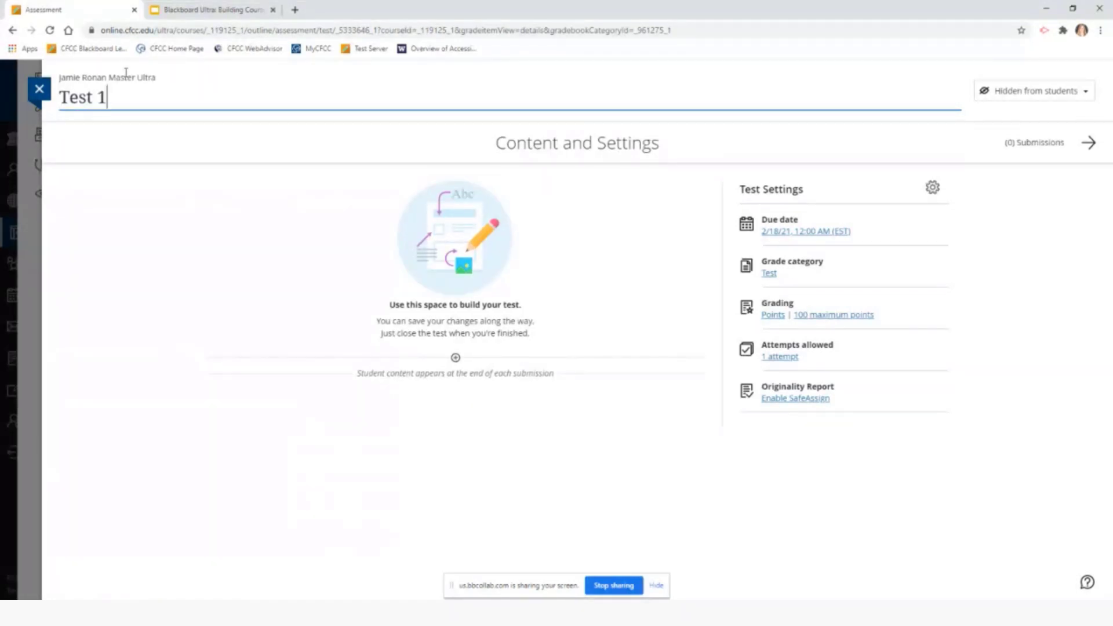
{"action": "left_click", "coordinate": [119, 154]}
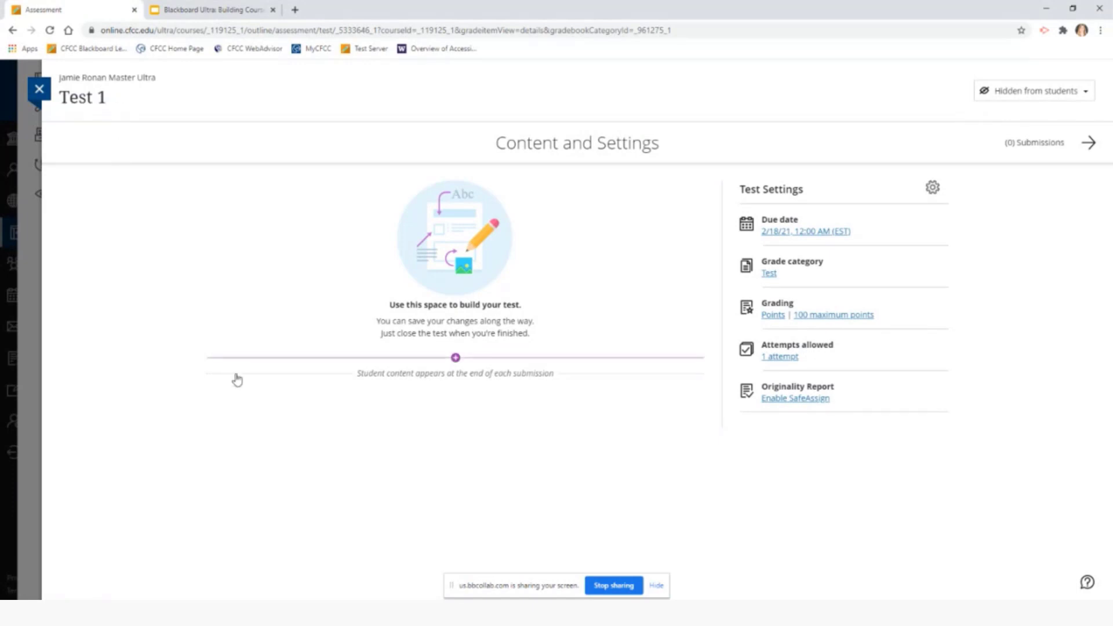
{"action": "left_click", "coordinate": [456, 358]}
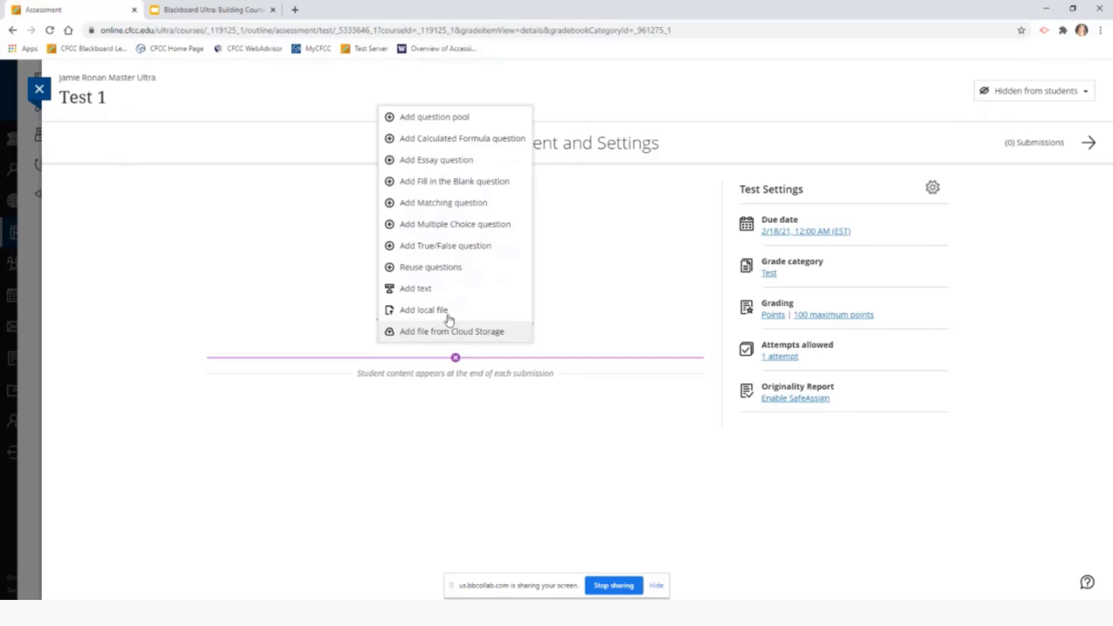
{"action": "left_click", "coordinate": [466, 120]}
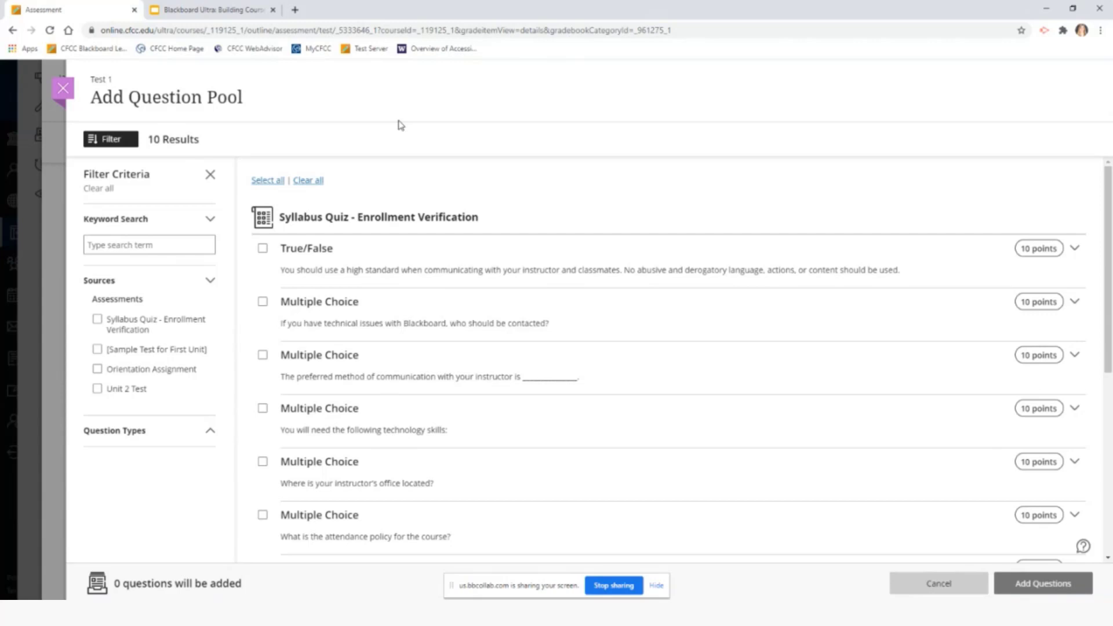
{"action": "left_click", "coordinate": [128, 331]}
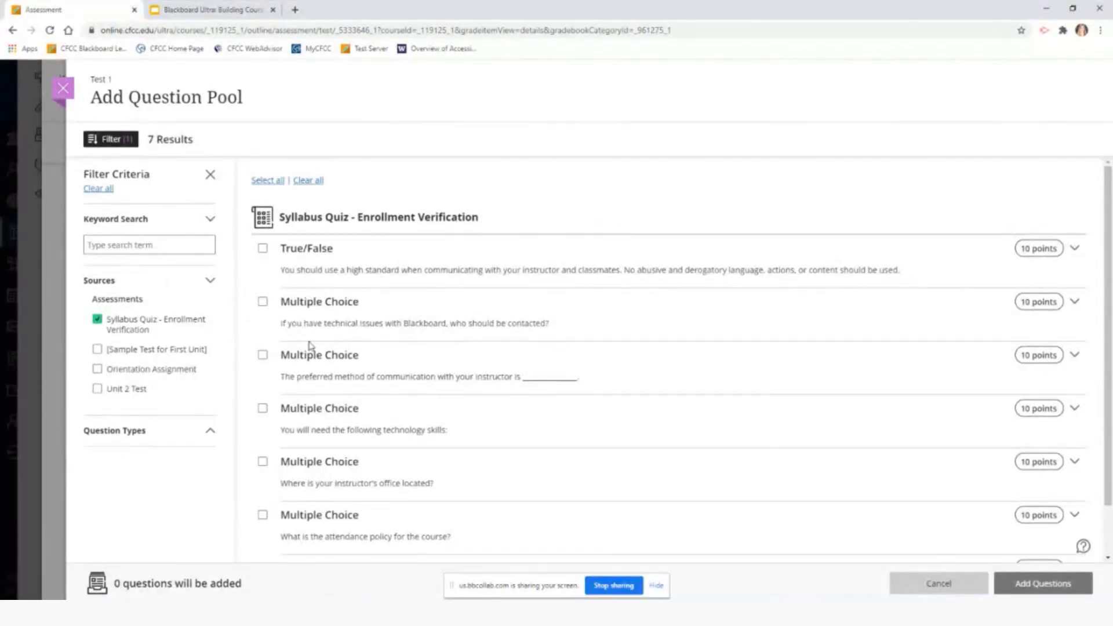
{"action": "left_click", "coordinate": [263, 355]}
{"action": "left_click", "coordinate": [264, 358]}
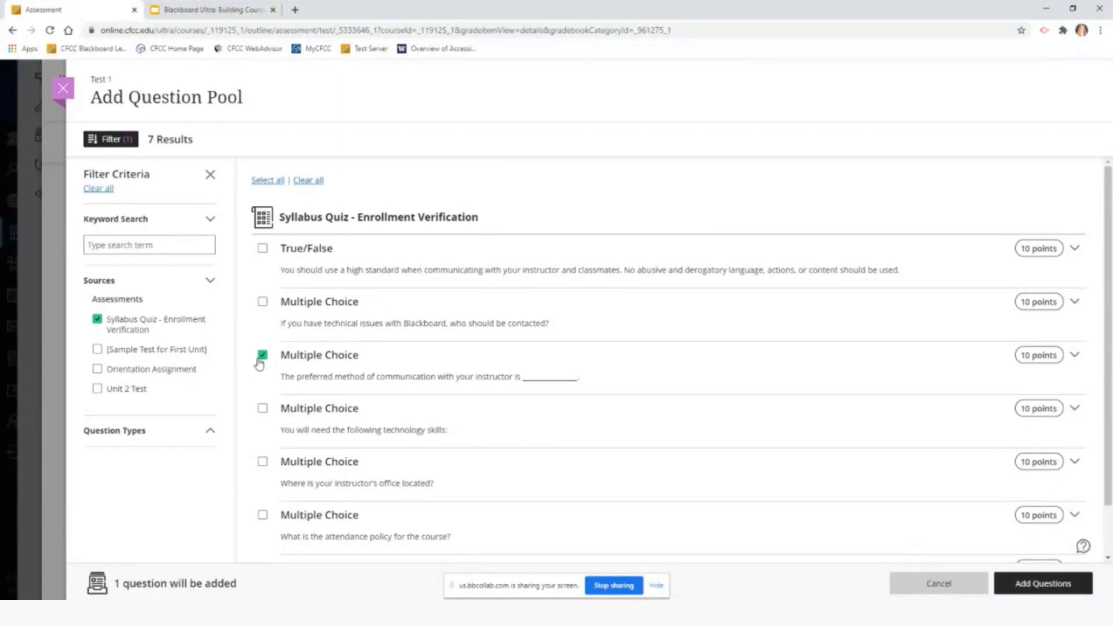
{"action": "left_click", "coordinate": [262, 358]}
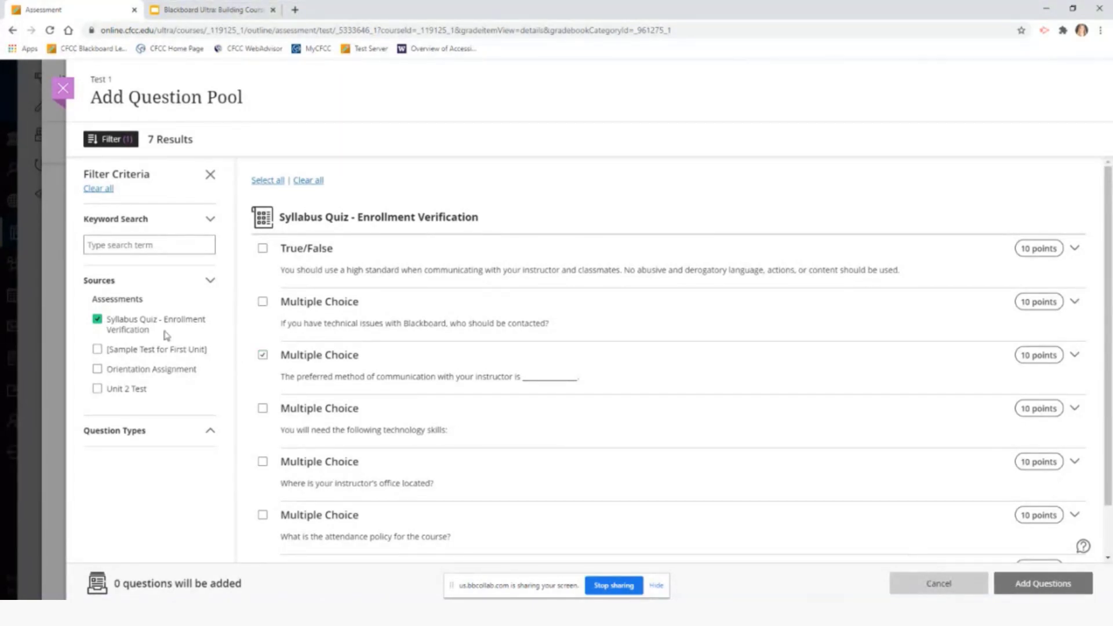
{"action": "left_click", "coordinate": [98, 320]}
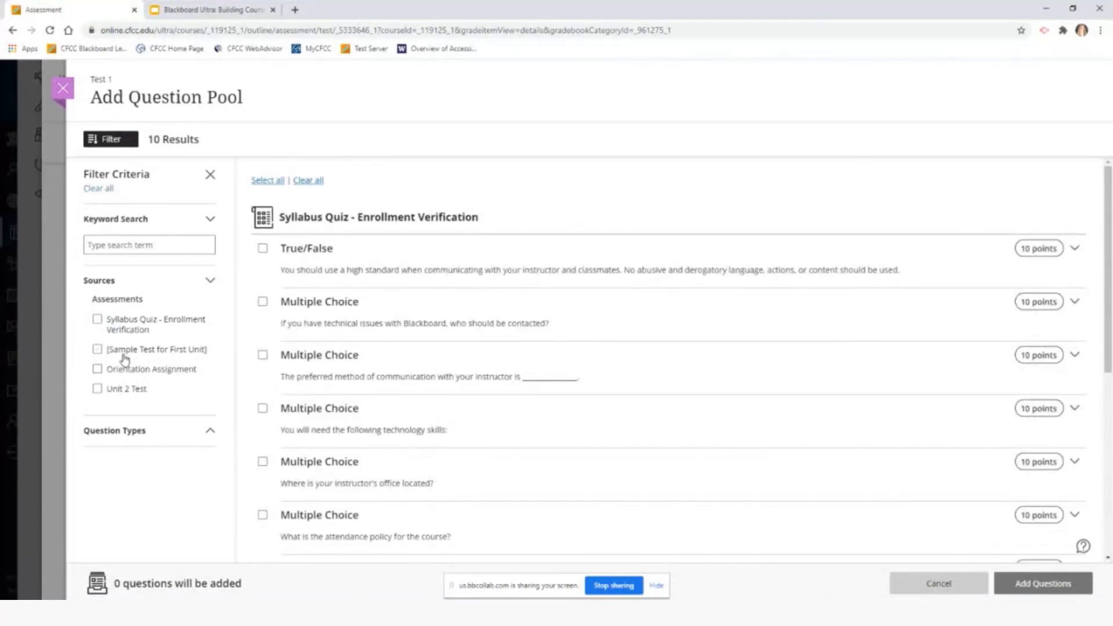
{"action": "left_click", "coordinate": [120, 394]}
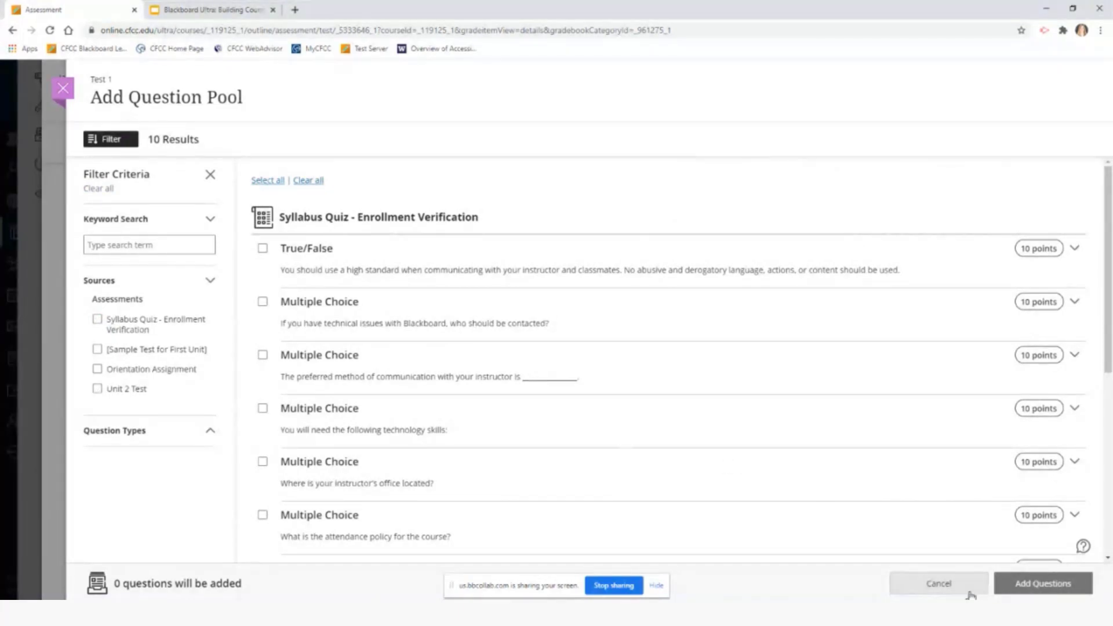
{"action": "left_click", "coordinate": [65, 89]}
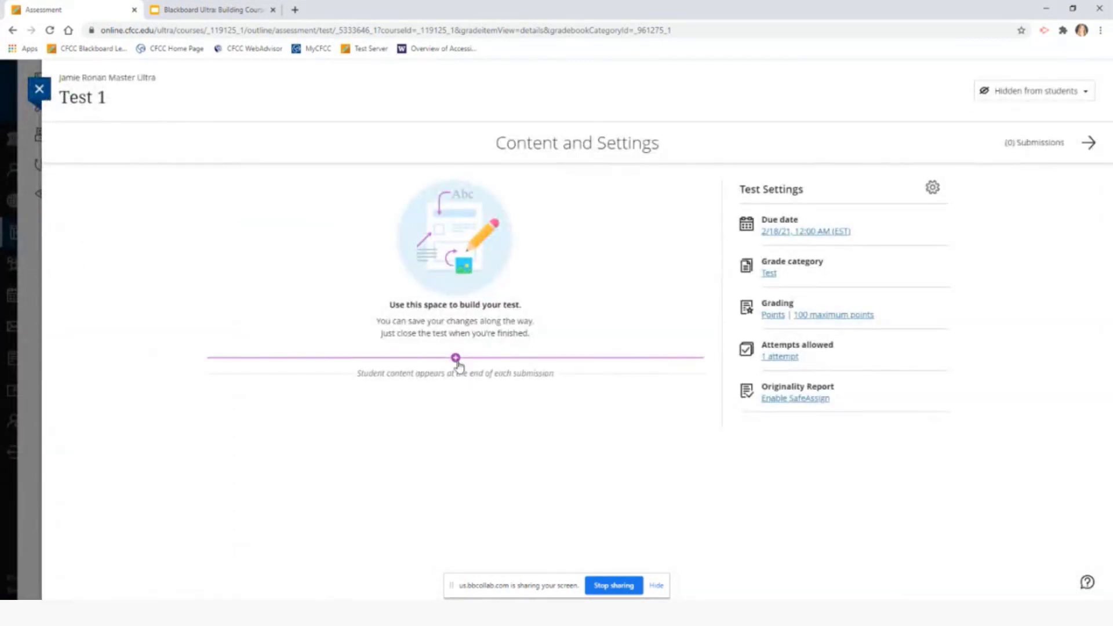
{"action": "left_click", "coordinate": [457, 359]}
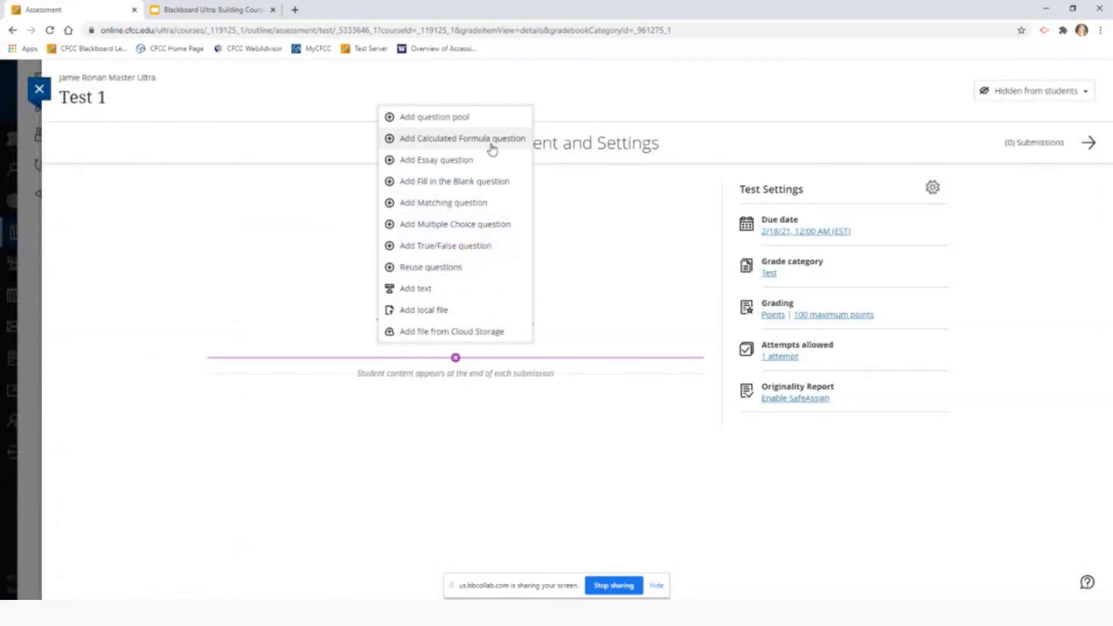
{"action": "left_click", "coordinate": [492, 149]}
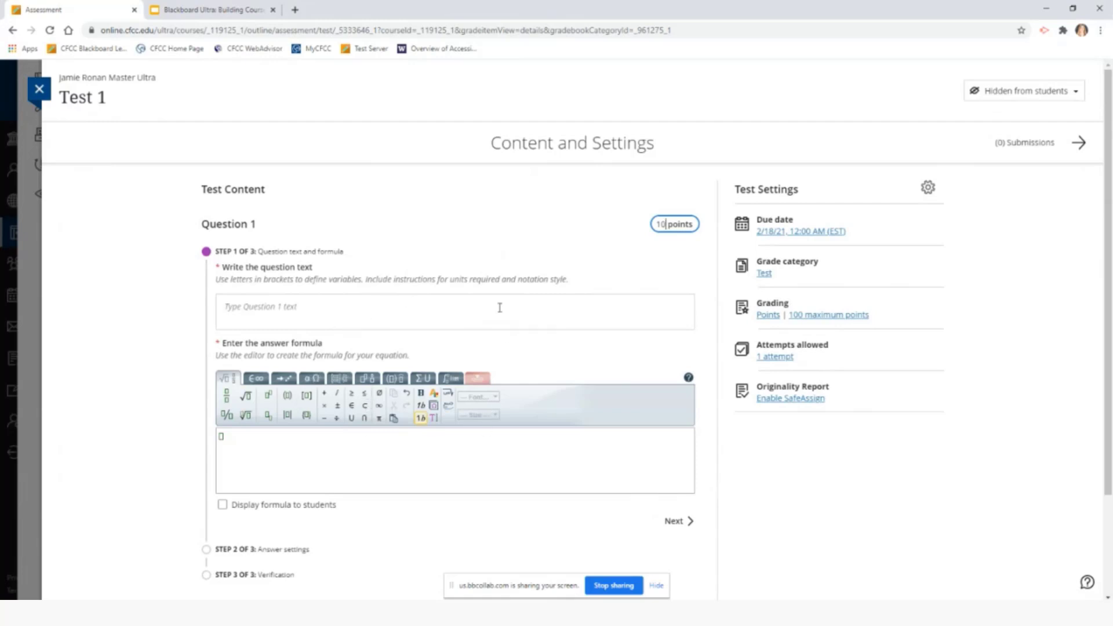
{"action": "scroll", "coordinate": [458, 485], "scroll_direction": "down", "scroll_amount": 2}
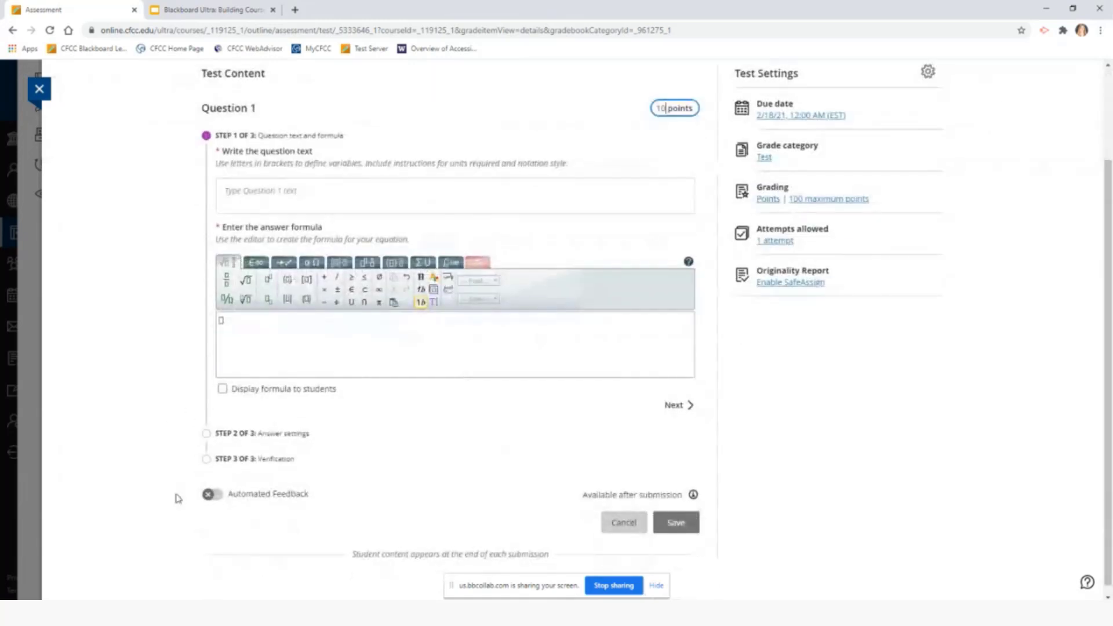
{"action": "scroll", "coordinate": [445, 466], "scroll_direction": "up", "scroll_amount": 1}
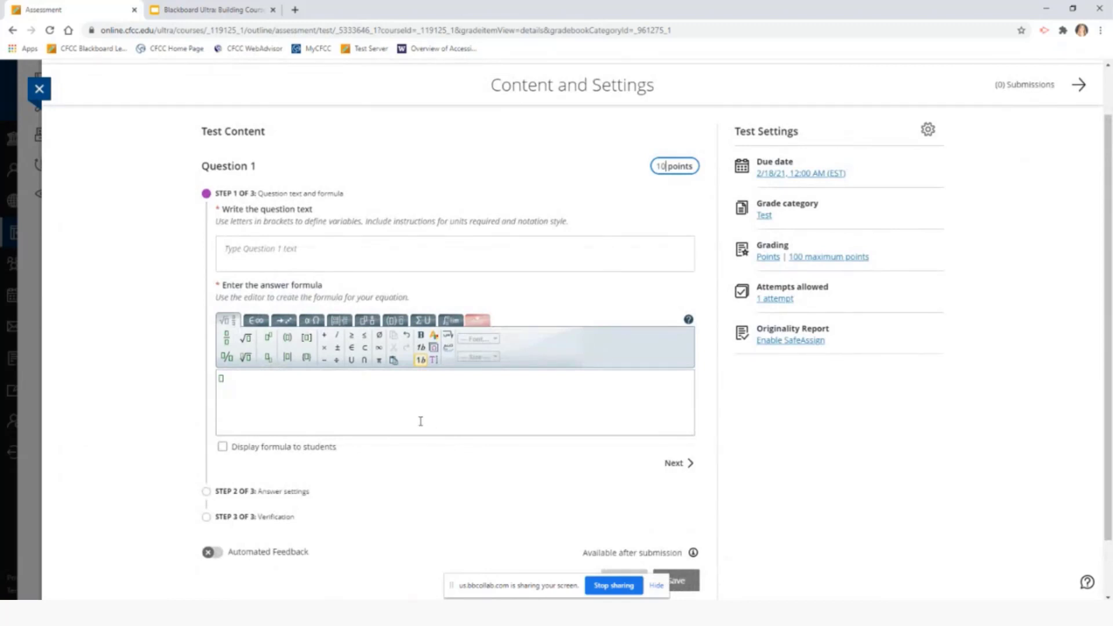
{"action": "scroll", "coordinate": [416, 421], "scroll_direction": "down", "scroll_amount": 1}
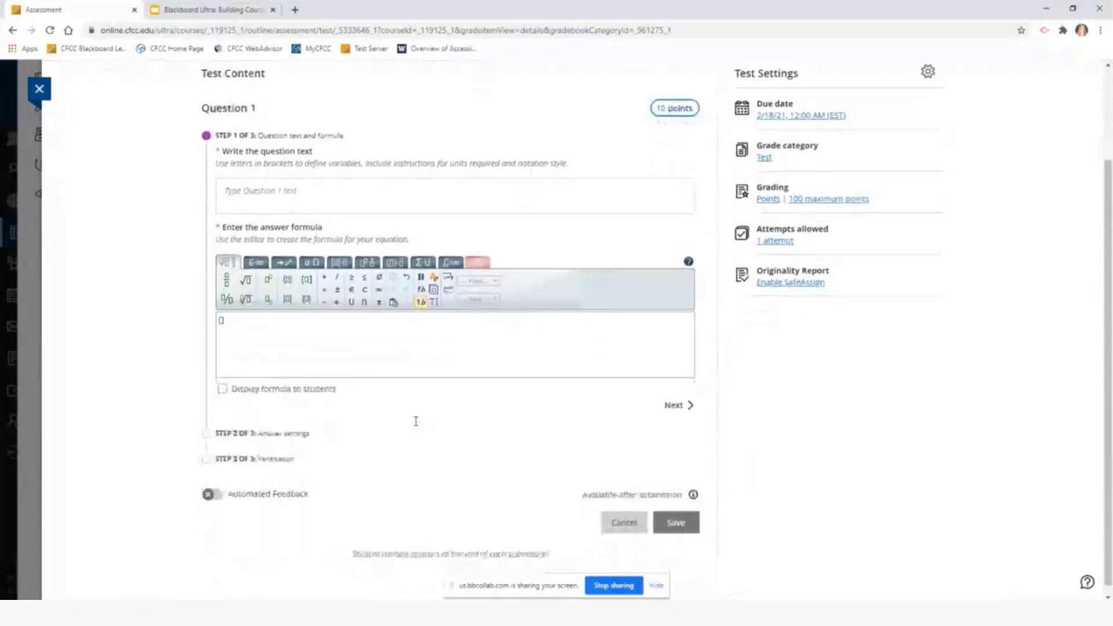
{"action": "left_click", "coordinate": [629, 527]}
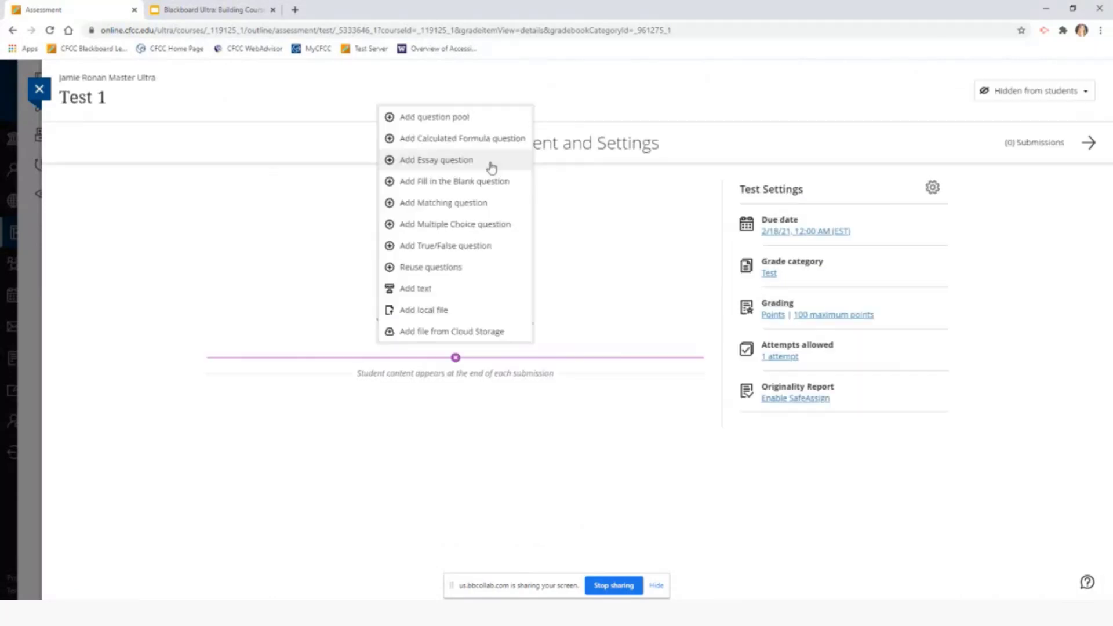
{"action": "left_click", "coordinate": [475, 205]}
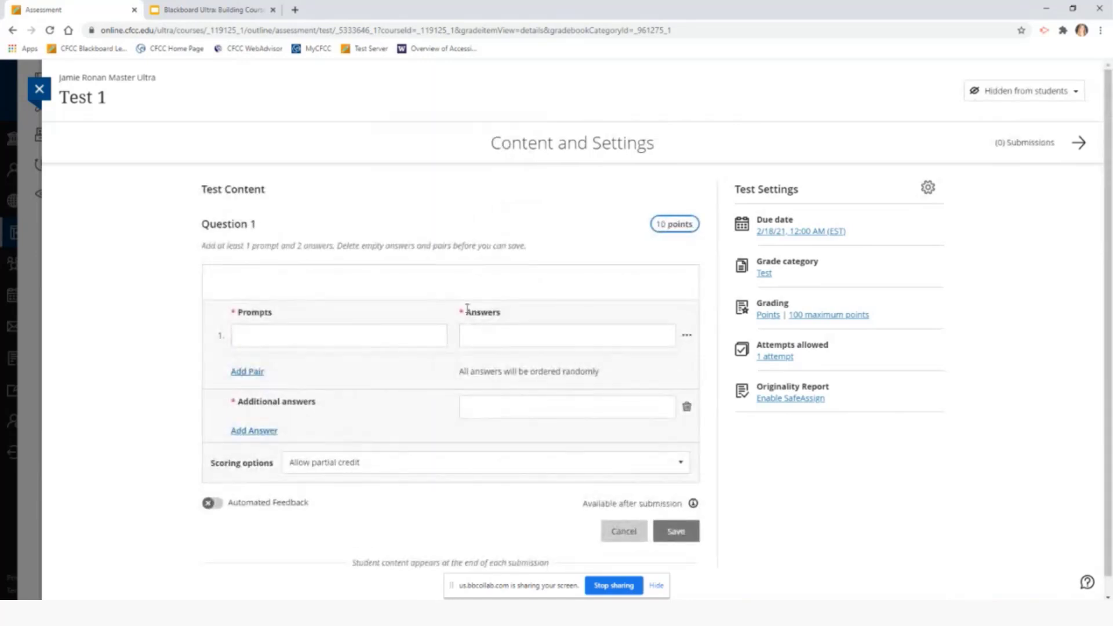
{"action": "left_click", "coordinate": [384, 331]}
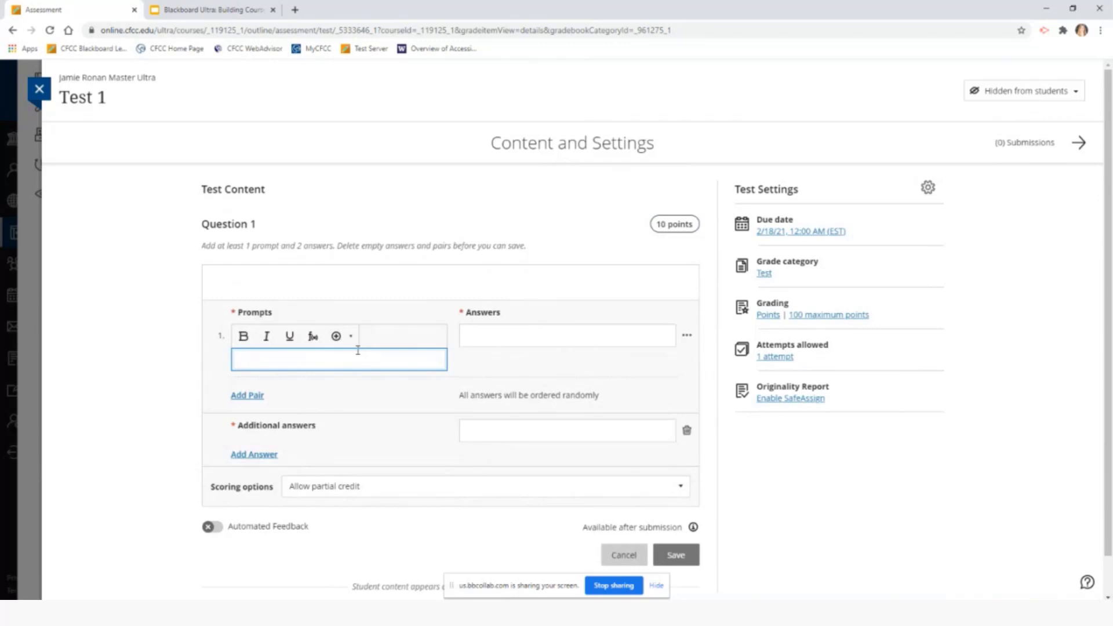
{"action": "left_click", "coordinate": [624, 558]}
{"action": "left_click", "coordinate": [456, 357]}
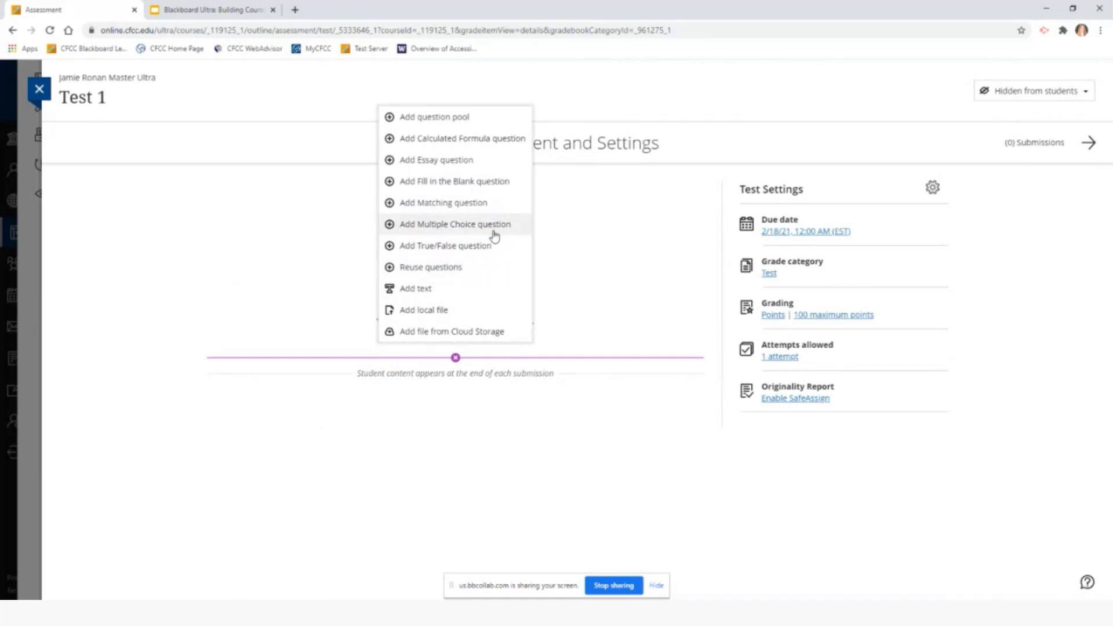
{"action": "left_click", "coordinate": [471, 272]}
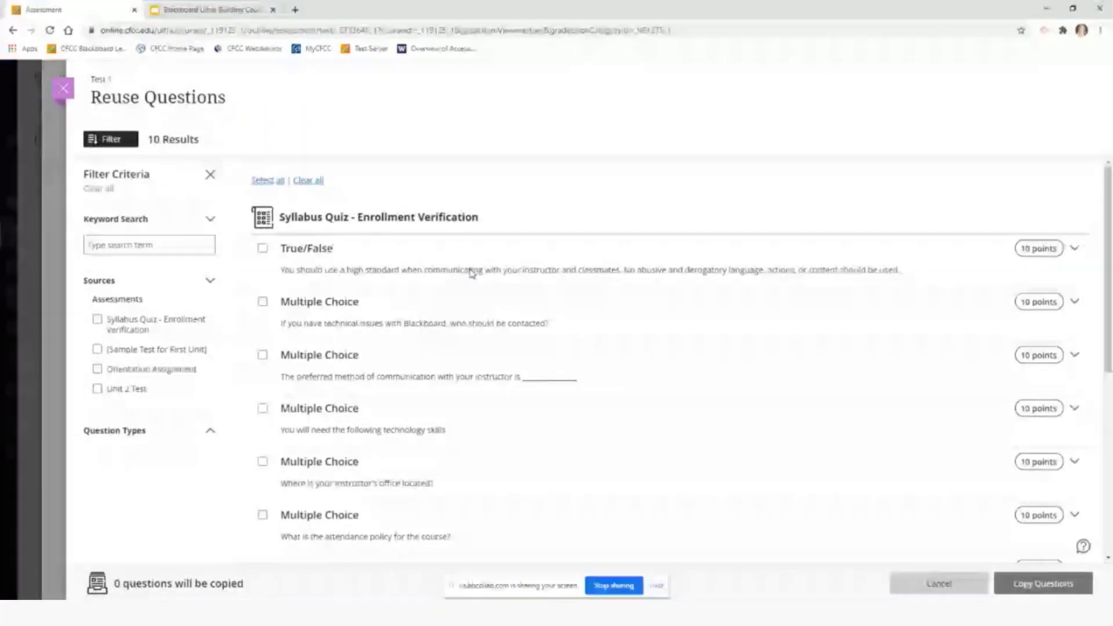
{"action": "left_click", "coordinate": [945, 590]}
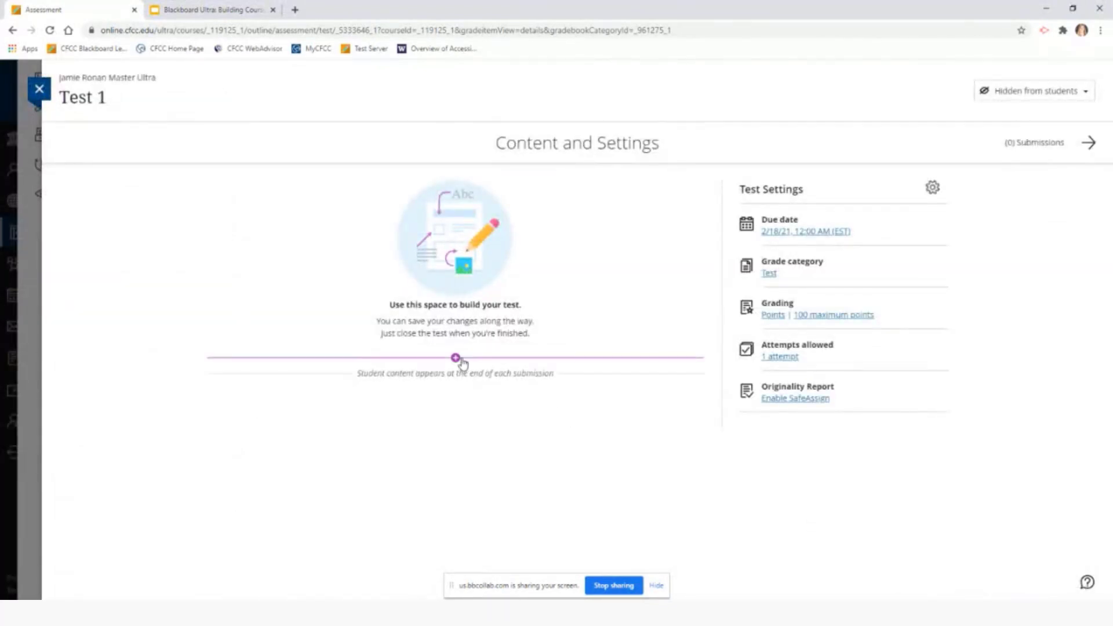
Add a multiple-choice question to Test 1 with the text 'What is...?'
{"action": "left_click", "coordinate": [461, 359]}
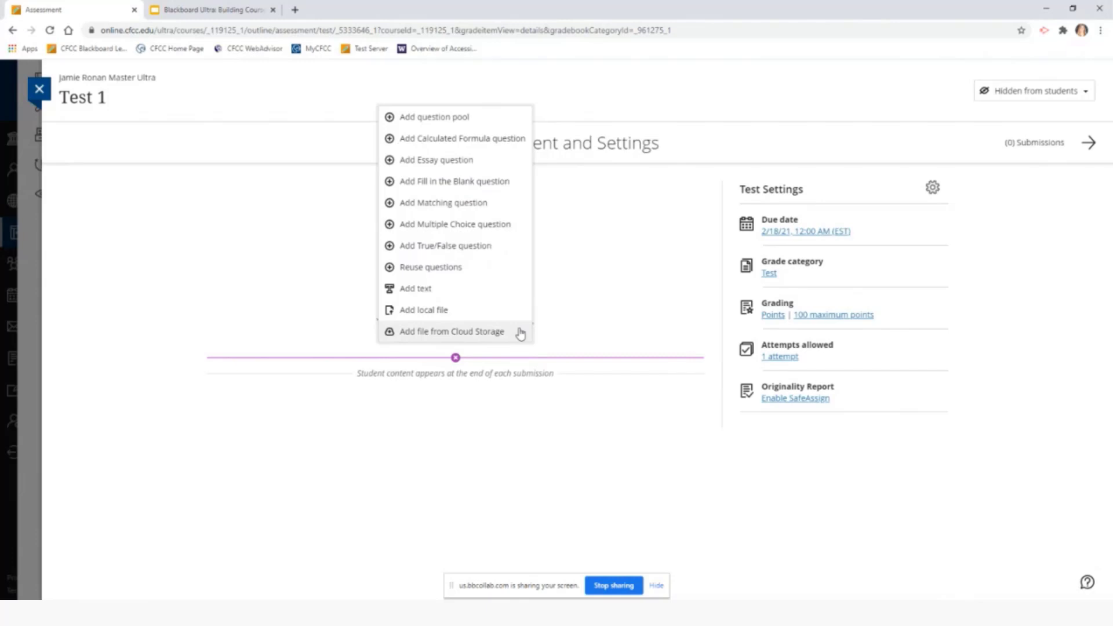
{"action": "left_click", "coordinate": [471, 226]}
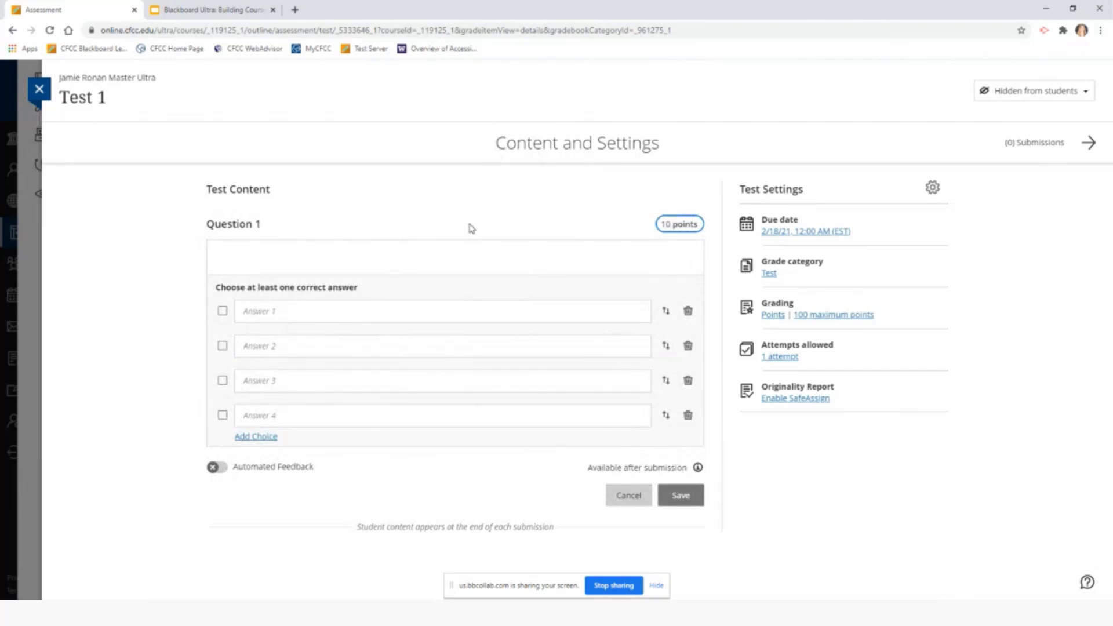
{"action": "left_click", "coordinate": [415, 258]}
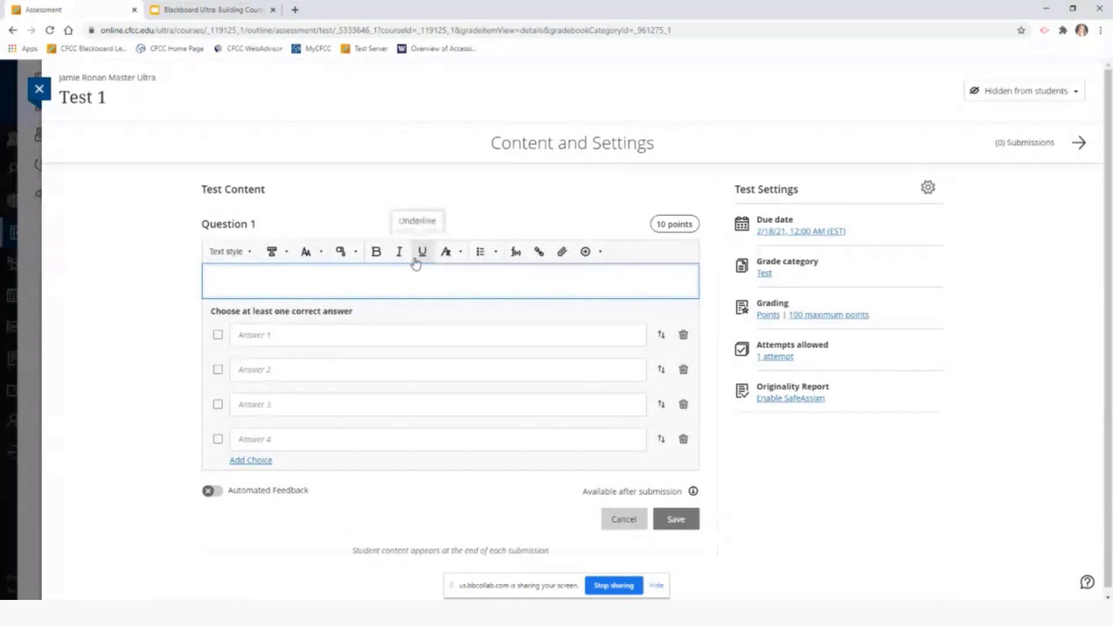
{"action": "type", "text": "What is"}
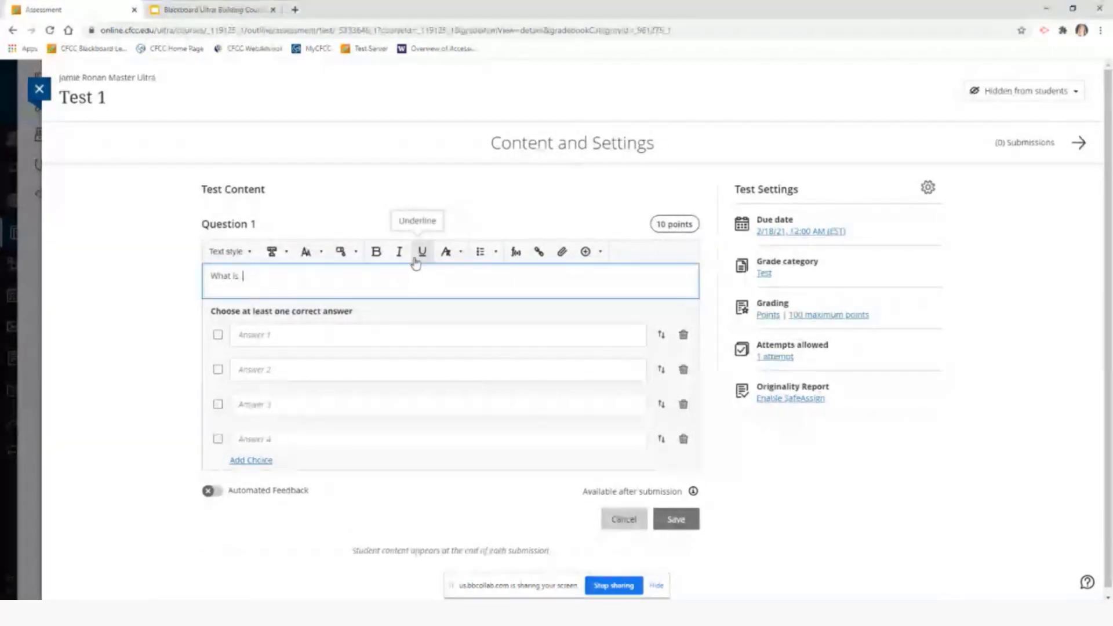
{"action": "type", "text": "...?"}
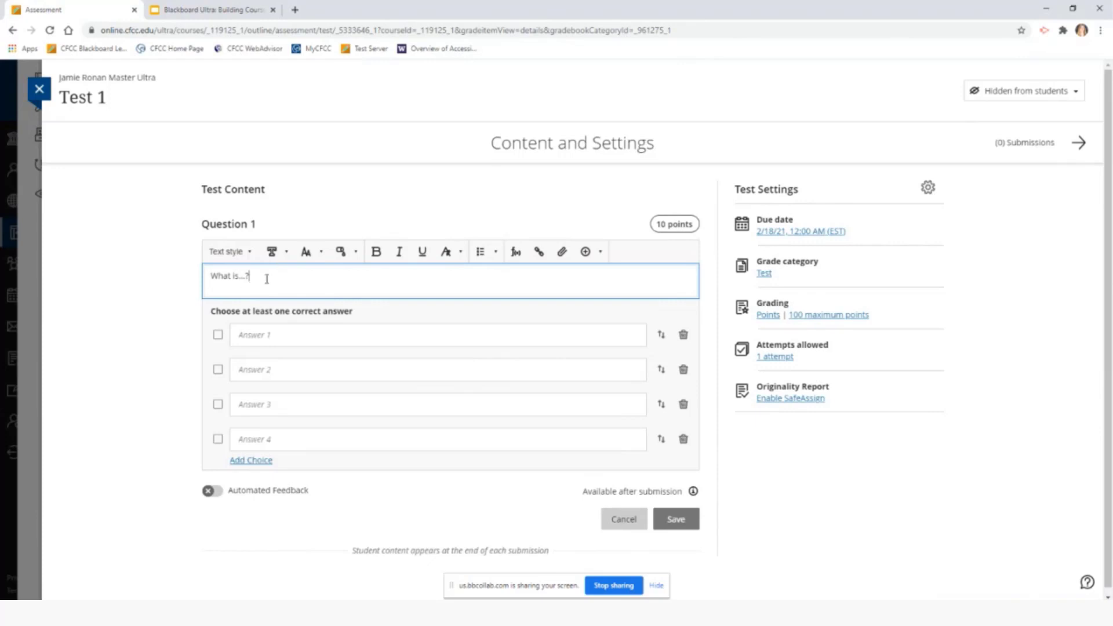
Browse the Font and Insert content menus for the question text without changing anything
{"action": "left_click_drag", "start_coordinate": [267, 279], "coordinate": [210, 277]}
{"action": "left_click", "coordinate": [300, 279]}
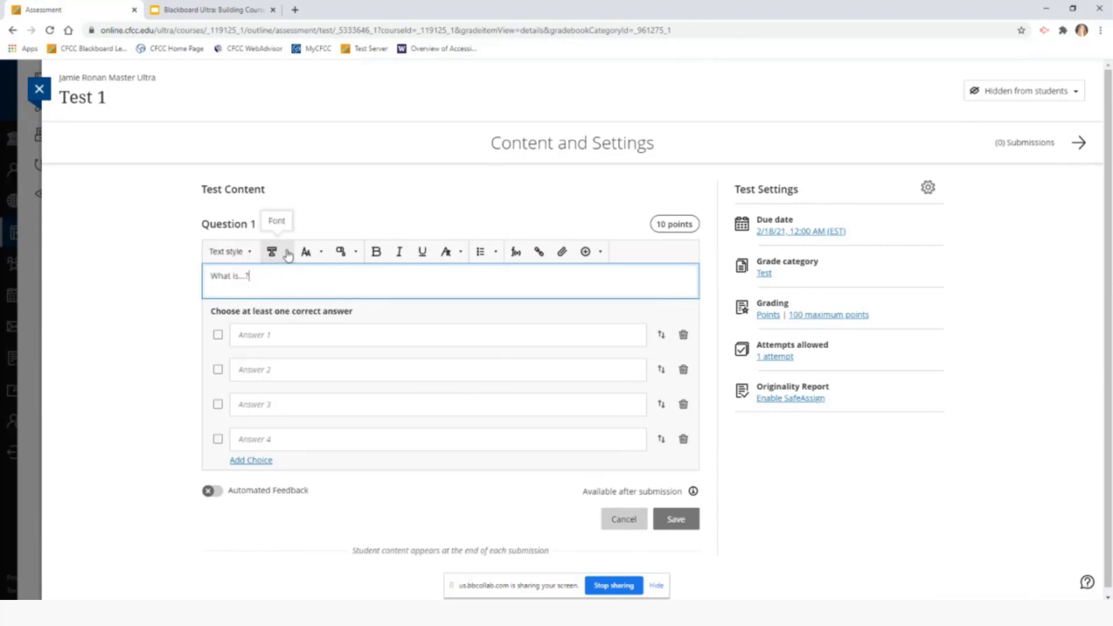
{"action": "left_click", "coordinate": [288, 254]}
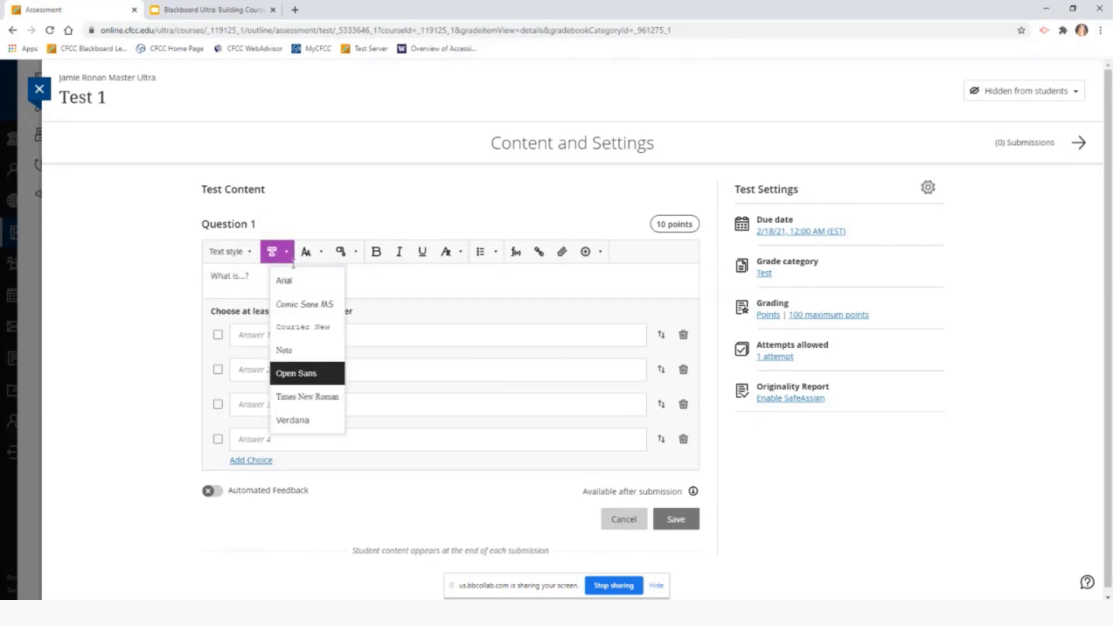
{"action": "left_click", "coordinate": [288, 256]}
{"action": "left_click", "coordinate": [317, 256]}
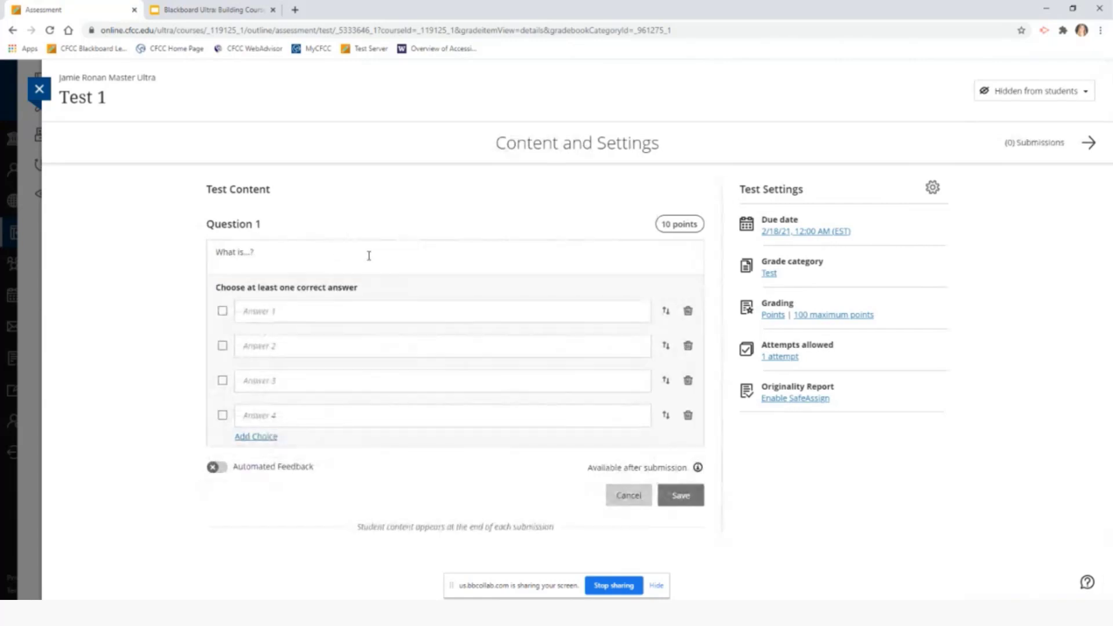
{"action": "left_click", "coordinate": [395, 268]}
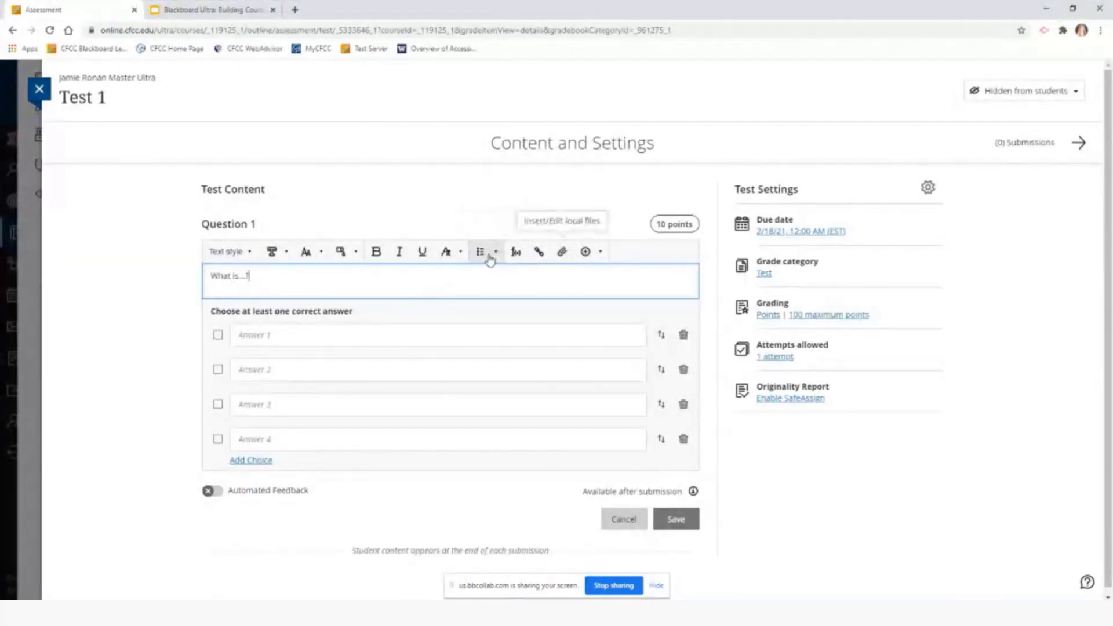
{"action": "left_click", "coordinate": [602, 254]}
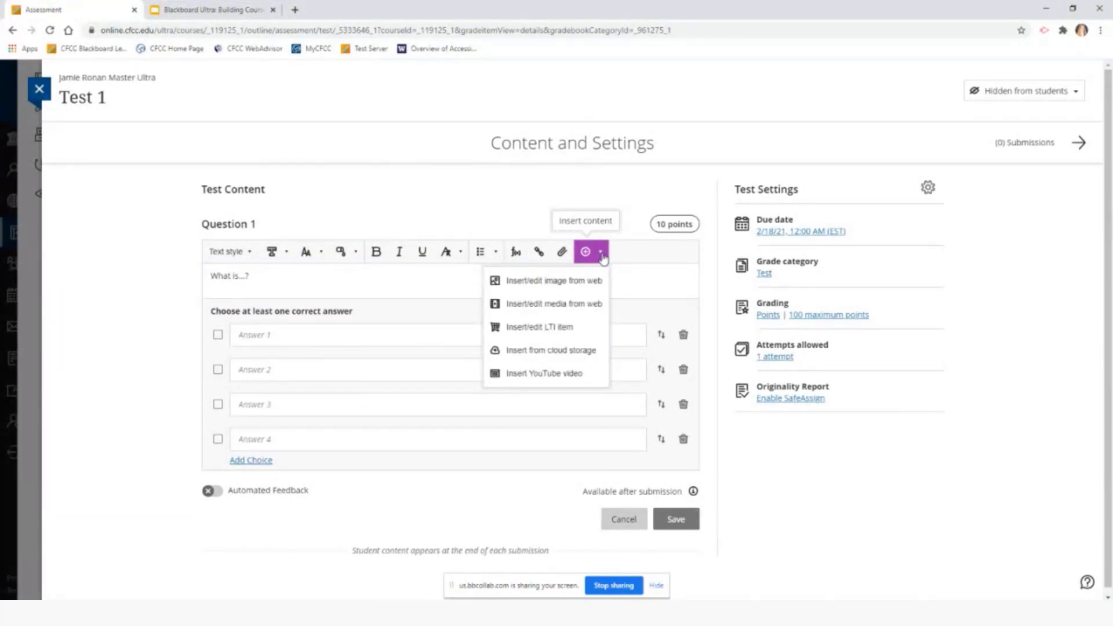
{"action": "left_click", "coordinate": [601, 256]}
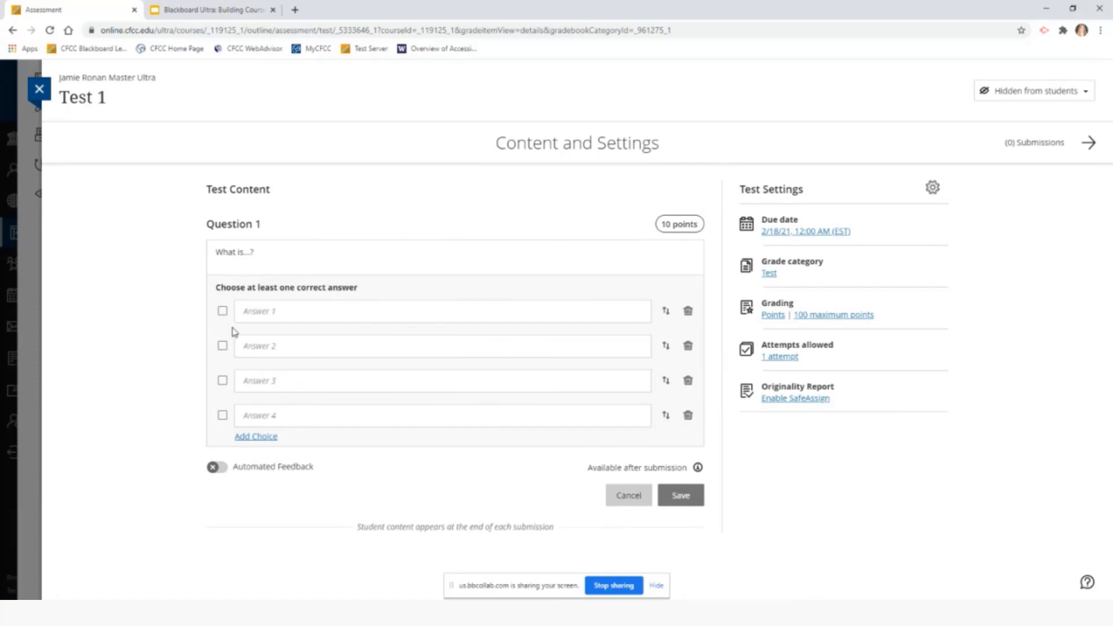
Enter sds, dfd and sds as the first three answer choices
{"action": "left_click", "coordinate": [243, 312]}
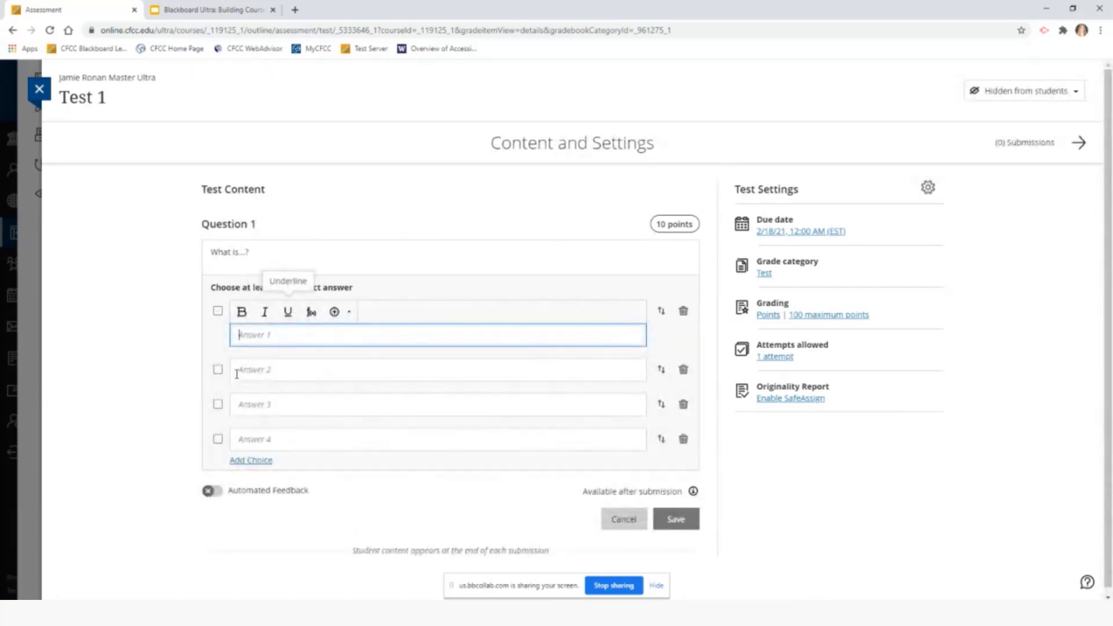
{"action": "type", "text": "sds"}
{"action": "left_click", "coordinate": [340, 369]}
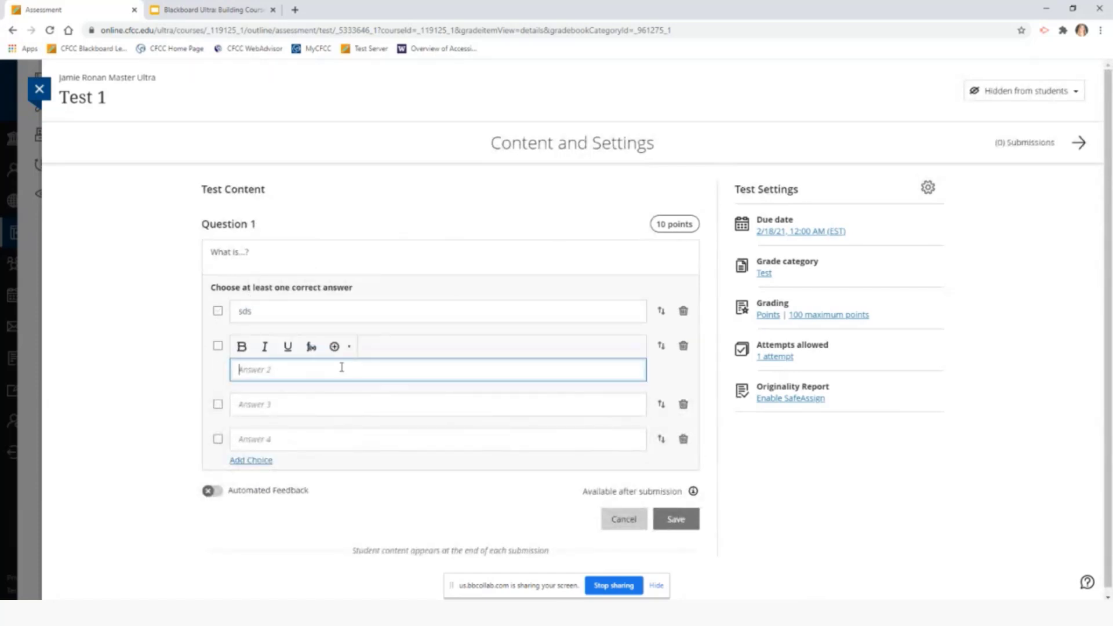
{"action": "type", "text": "dfd"}
{"action": "left_click", "coordinate": [299, 404]}
{"action": "type", "text": "sds"}
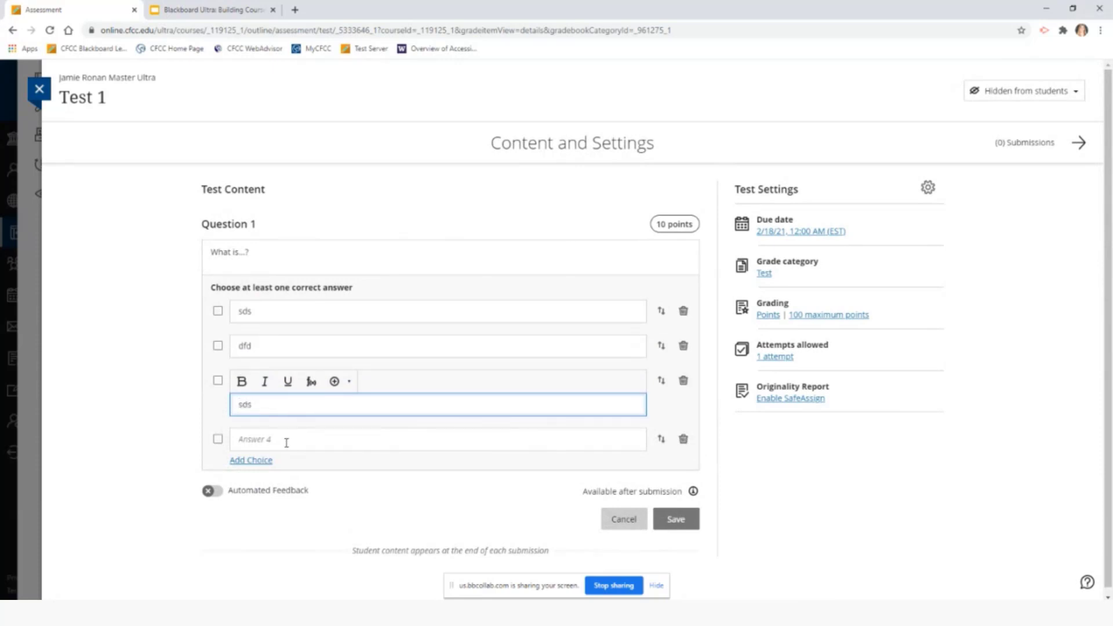
Mark all three answers, sds, dfd and sds, as correct
{"action": "left_click", "coordinate": [219, 313]}
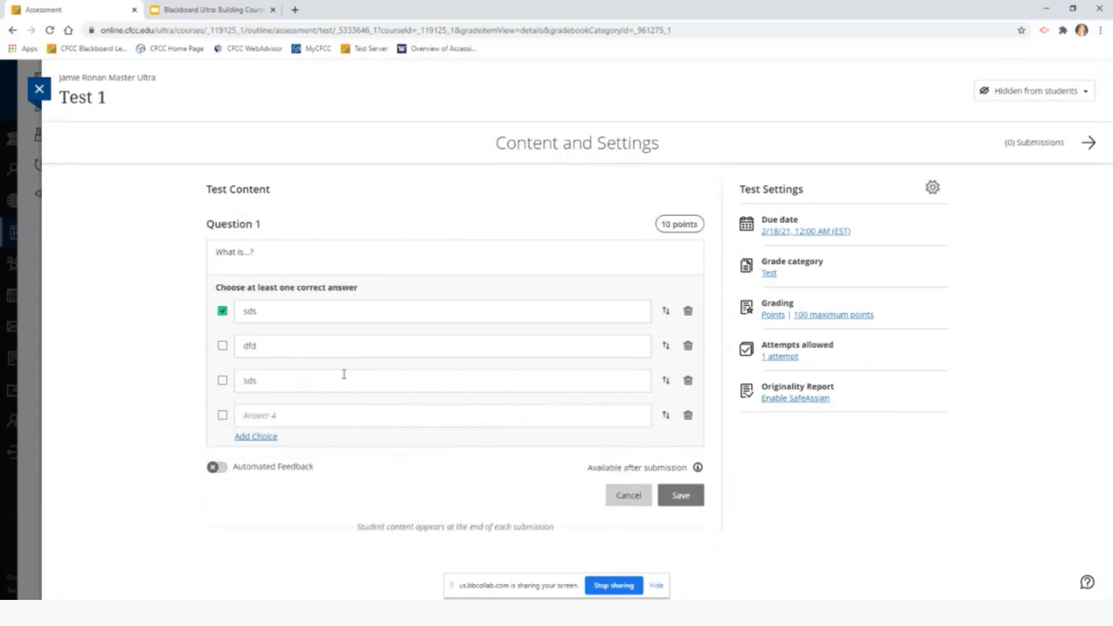
{"action": "left_click", "coordinate": [221, 346]}
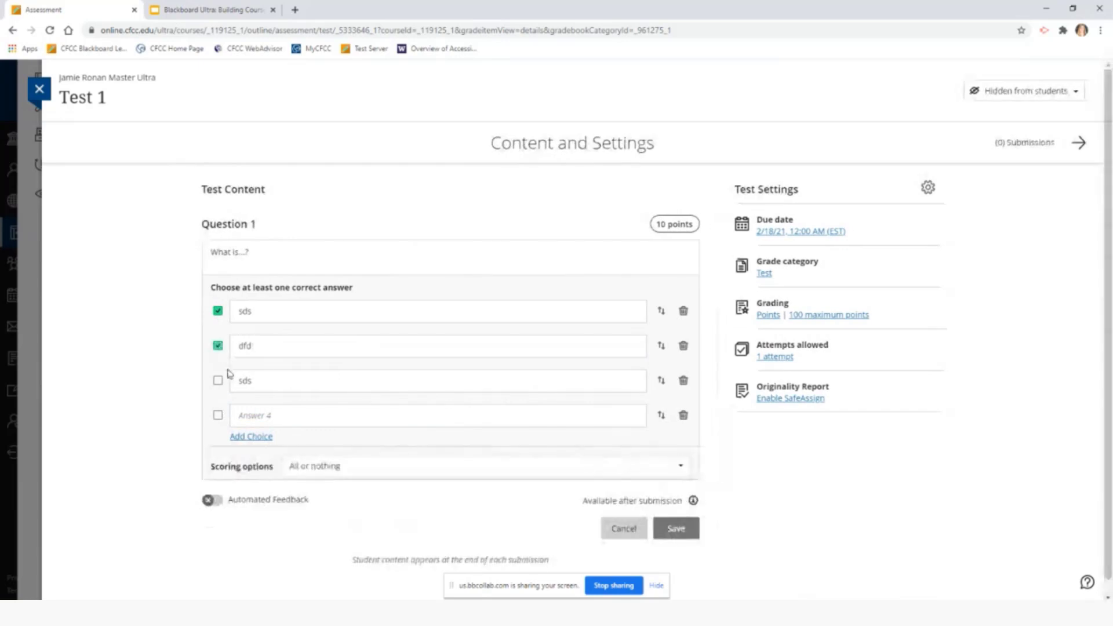
{"action": "left_click", "coordinate": [219, 381]}
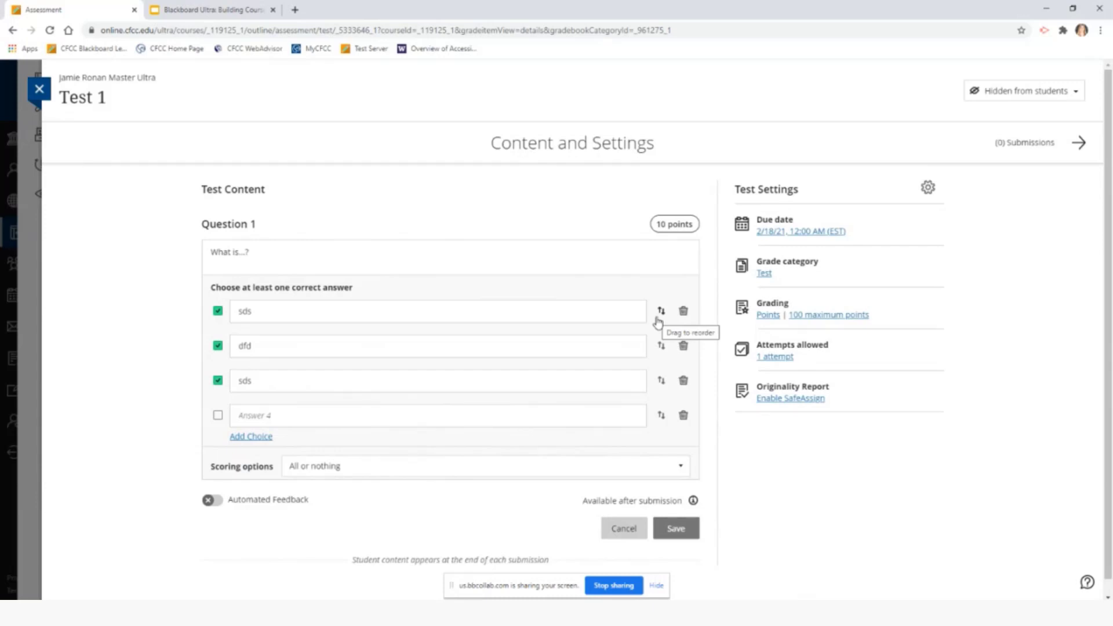
Drag the first sds answer below dfd and keep All or nothing scoring
{"action": "left_click_drag", "start_coordinate": [660, 313], "coordinate": [652, 376]}
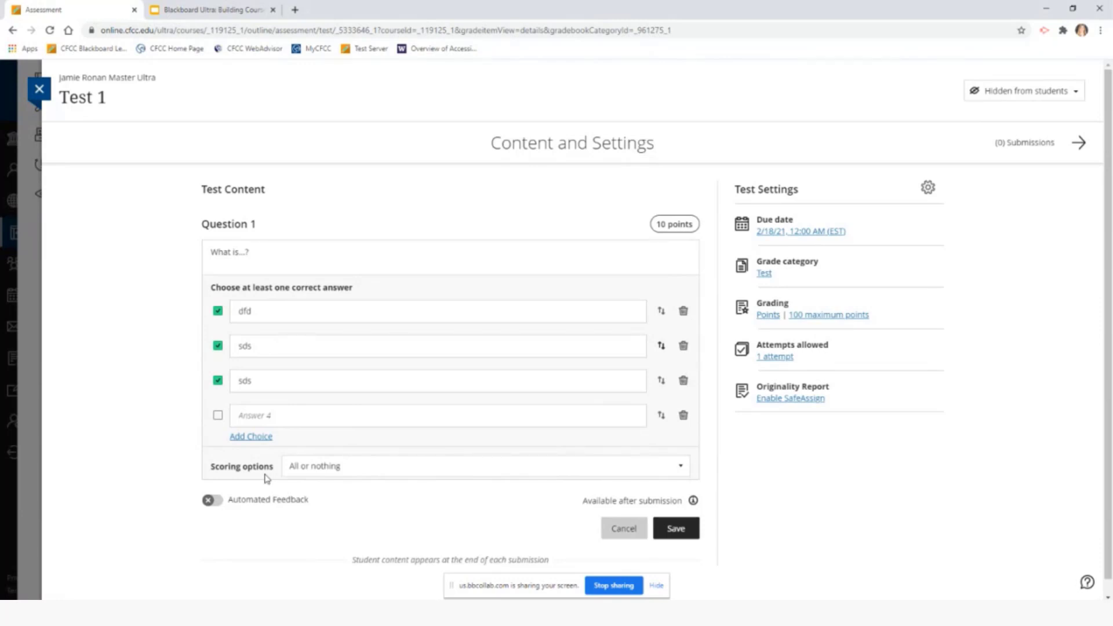
{"action": "left_click", "coordinate": [677, 471]}
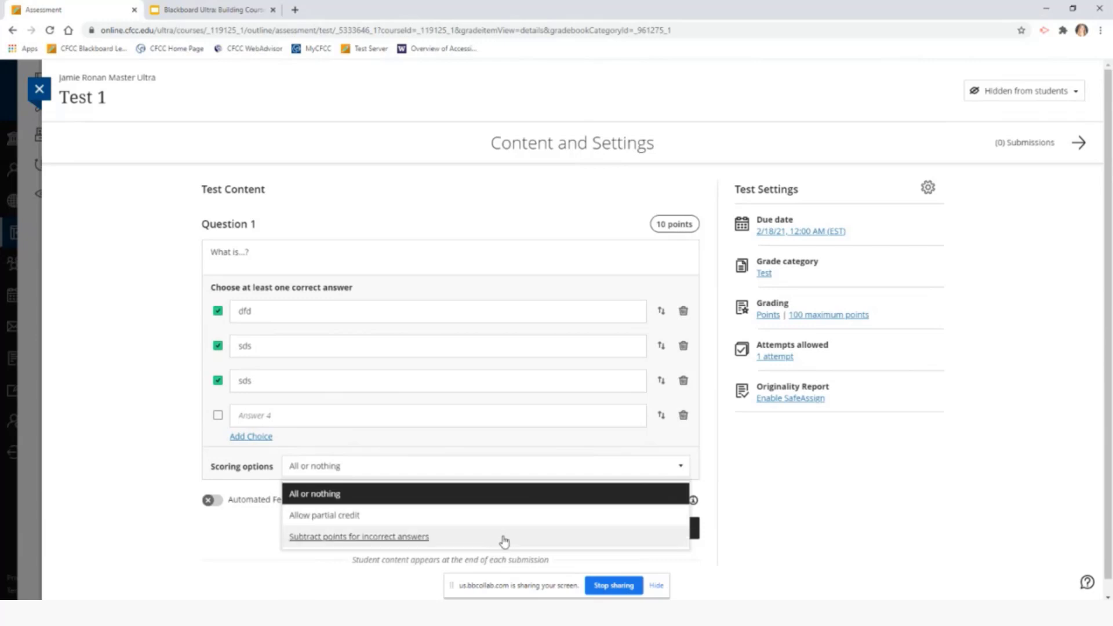
{"action": "left_click", "coordinate": [682, 468]}
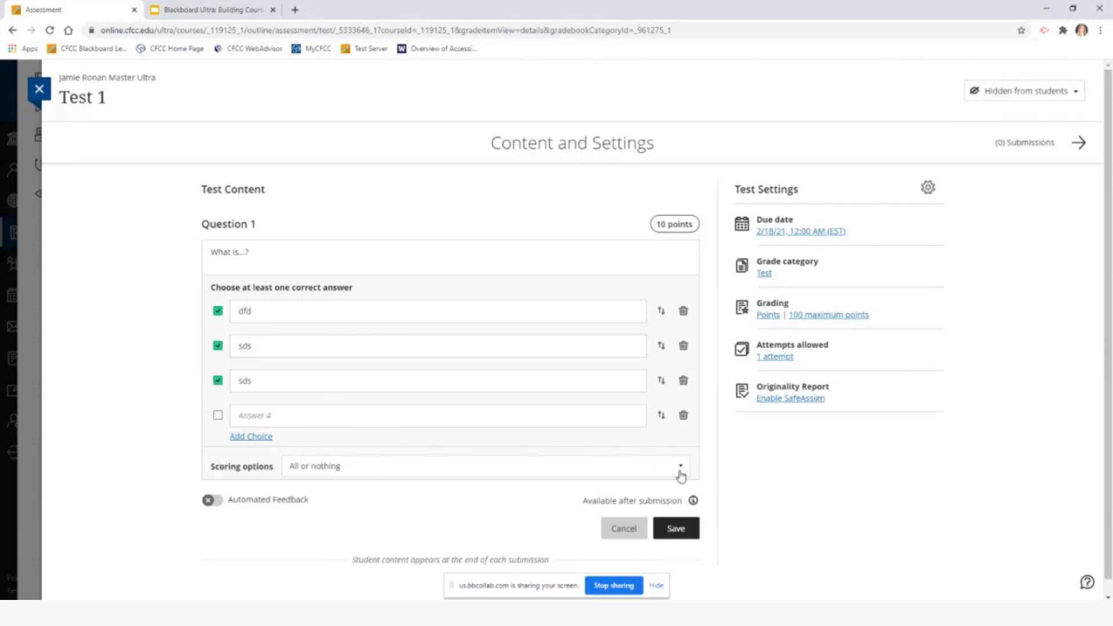
{"action": "scroll", "coordinate": [849, 479], "scroll_direction": "down", "scroll_amount": 1}
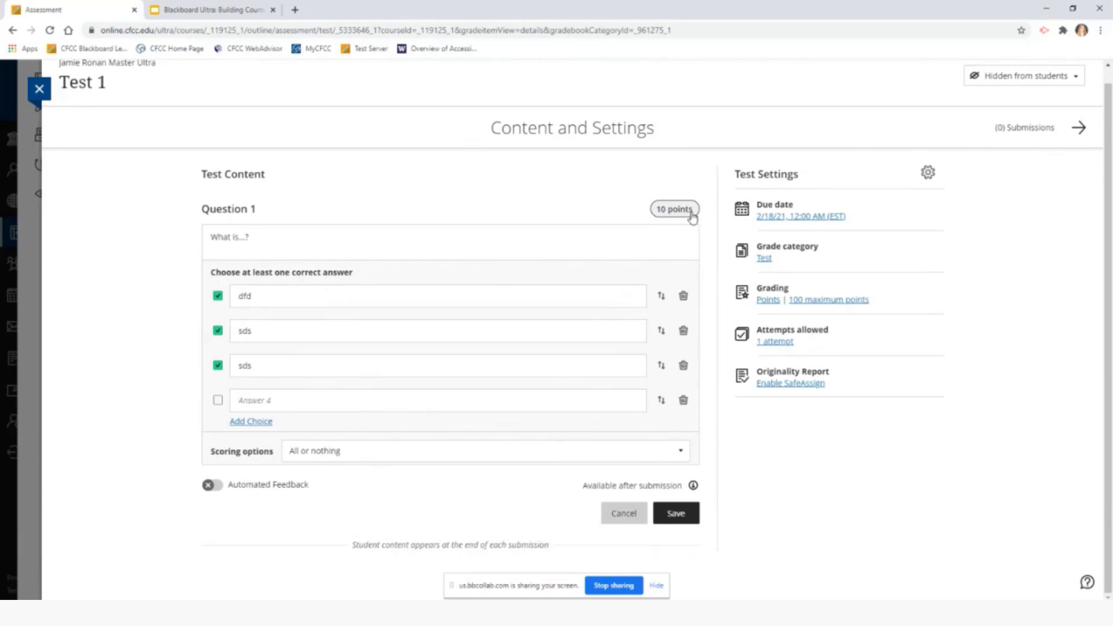
Replace the 10 in Question 1's points pill with 5 and confirm
{"action": "left_click", "coordinate": [659, 213]}
{"action": "left_click", "coordinate": [669, 214]}
{"action": "key", "text": "BackSpace"}
{"action": "key", "text": "BackSpace"}
{"action": "type", "text": "5"}
{"action": "left_click", "coordinate": [674, 243]}
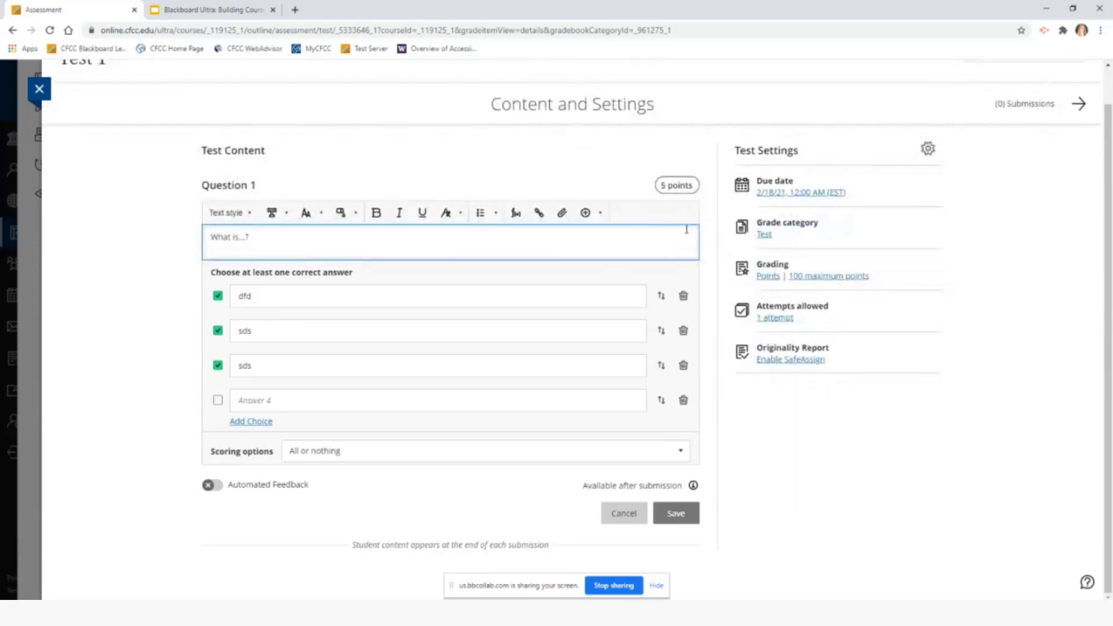
{"action": "left_click", "coordinate": [710, 313]}
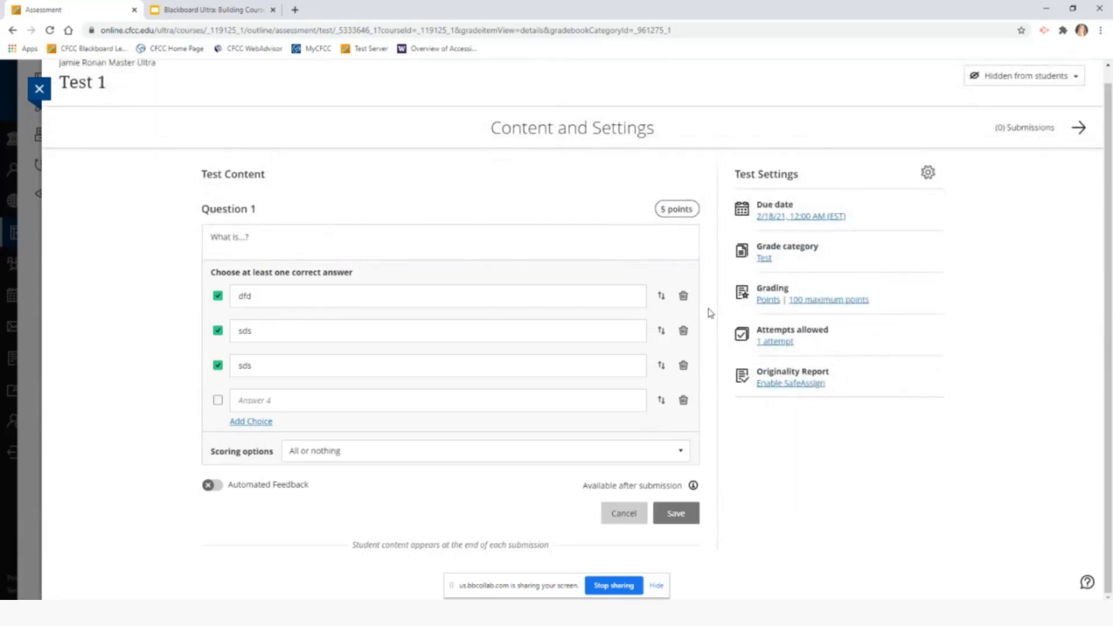
{"action": "left_click", "coordinate": [213, 490]}
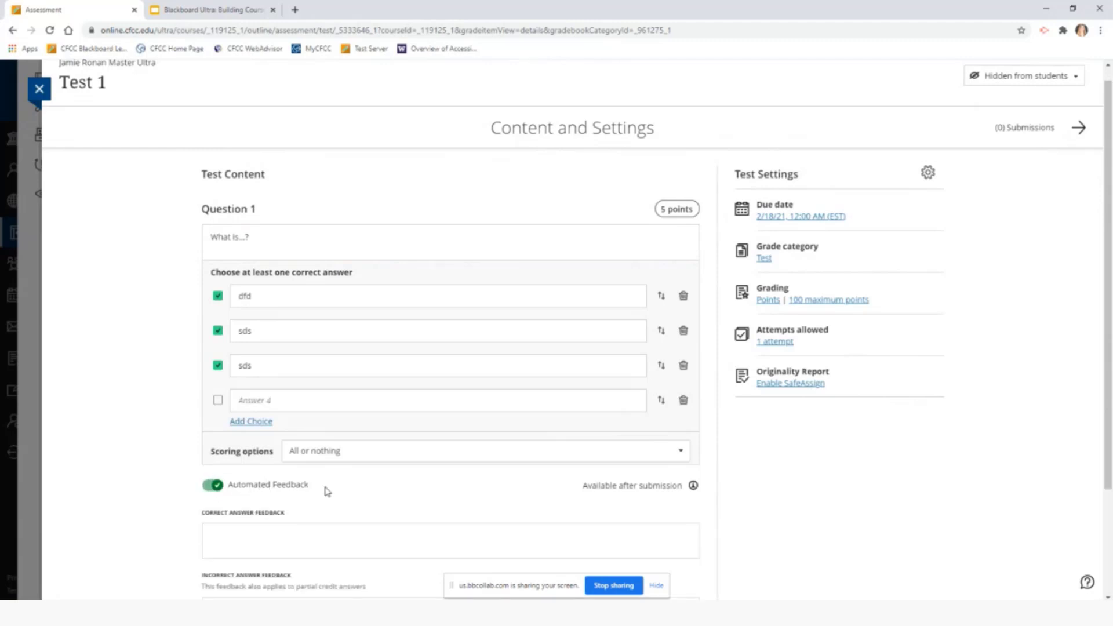
{"action": "scroll", "coordinate": [328, 492], "scroll_direction": "down", "scroll_amount": 2}
{"action": "left_click", "coordinate": [322, 422]}
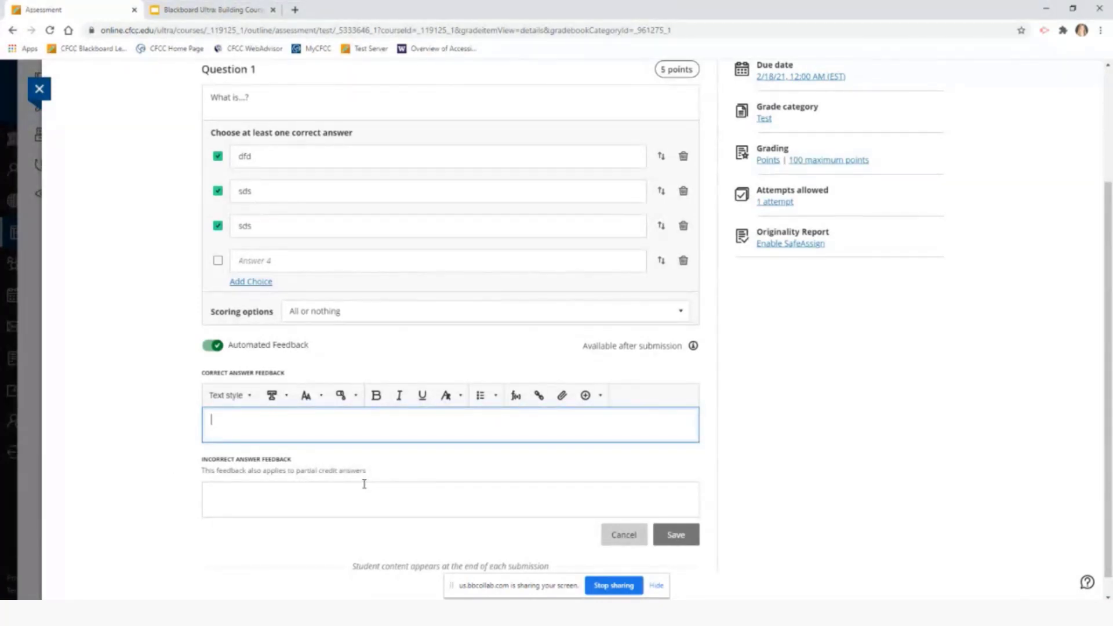
{"action": "left_click", "coordinate": [282, 499]}
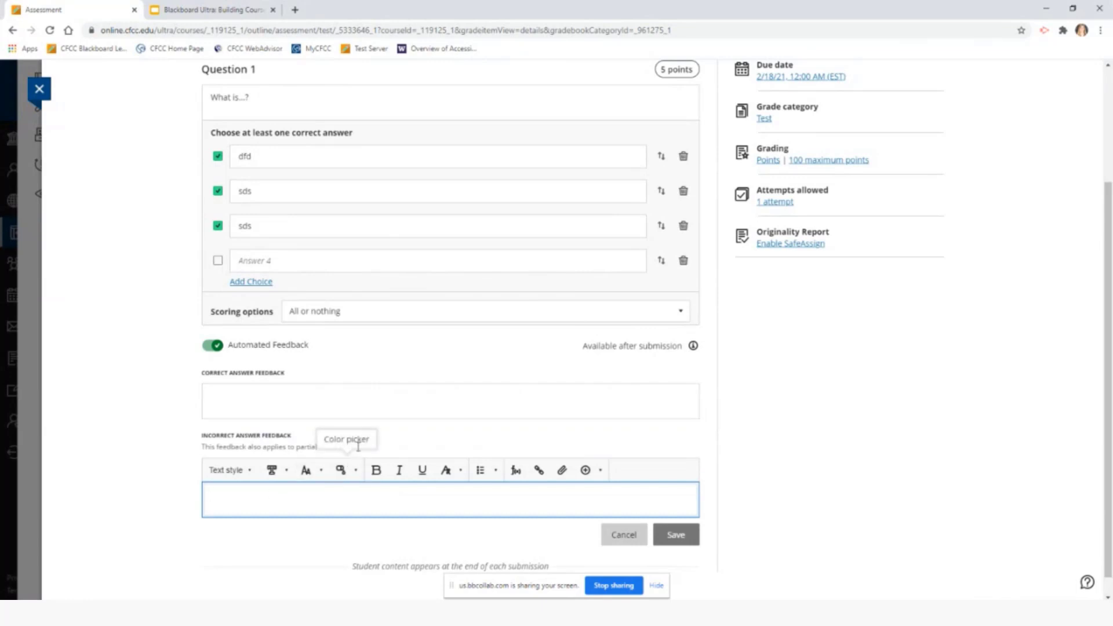
{"action": "left_click", "coordinate": [791, 400]}
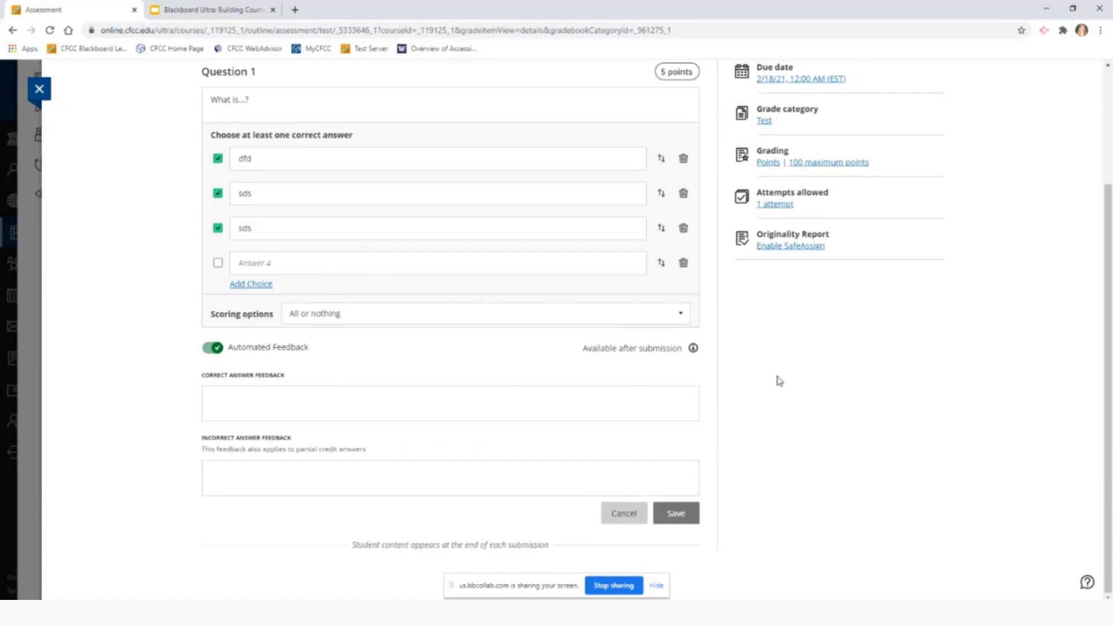
{"action": "scroll", "coordinate": [780, 381], "scroll_direction": "up", "scroll_amount": 3}
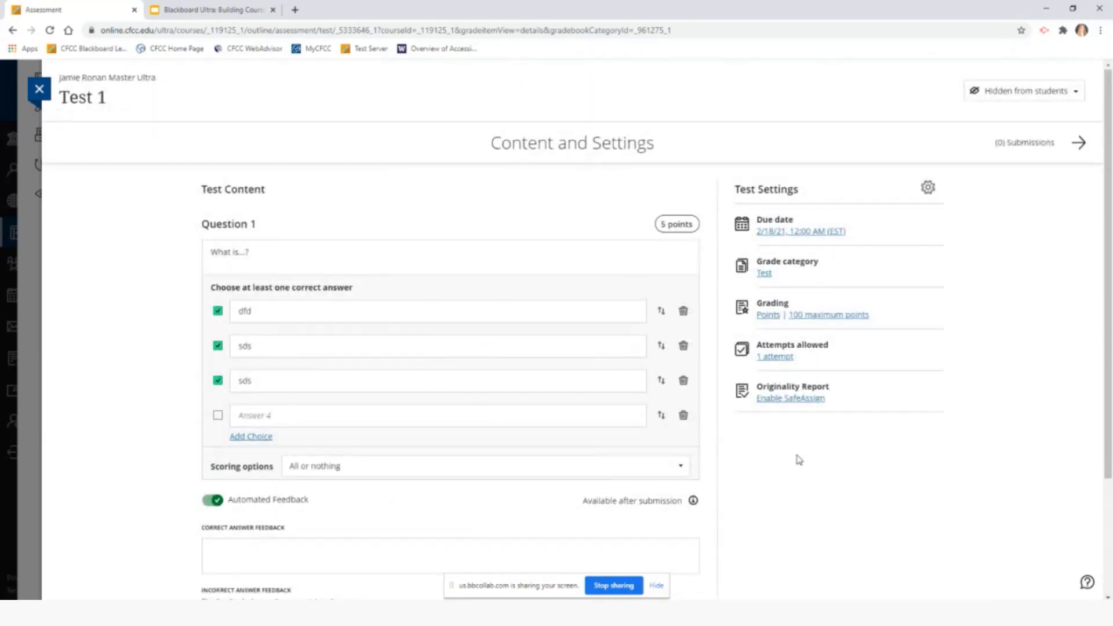
In Test 1's settings, set the due date to 2/22/21 at 8:00 PM, leaving class conversations off
{"action": "left_click", "coordinate": [929, 190]}
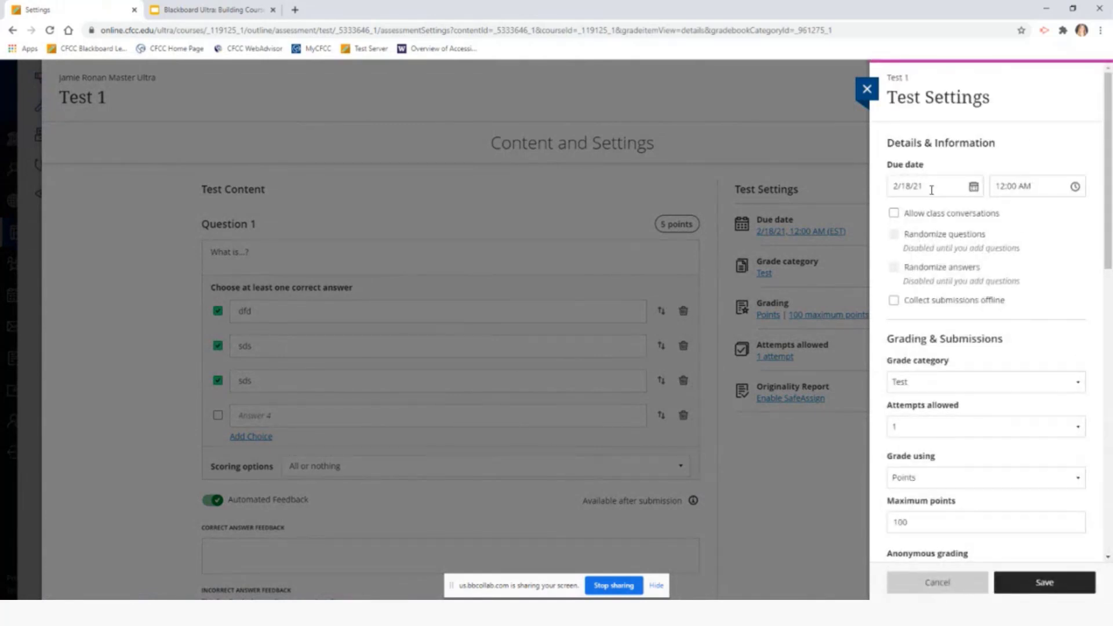
{"action": "left_click", "coordinate": [976, 189]}
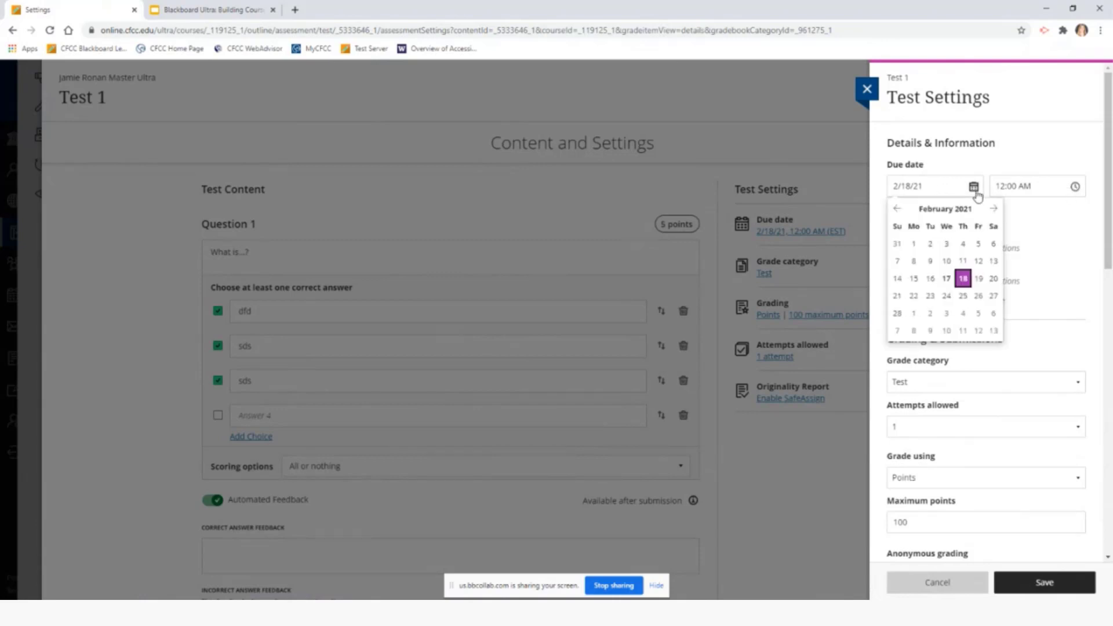
{"action": "left_click", "coordinate": [918, 299]}
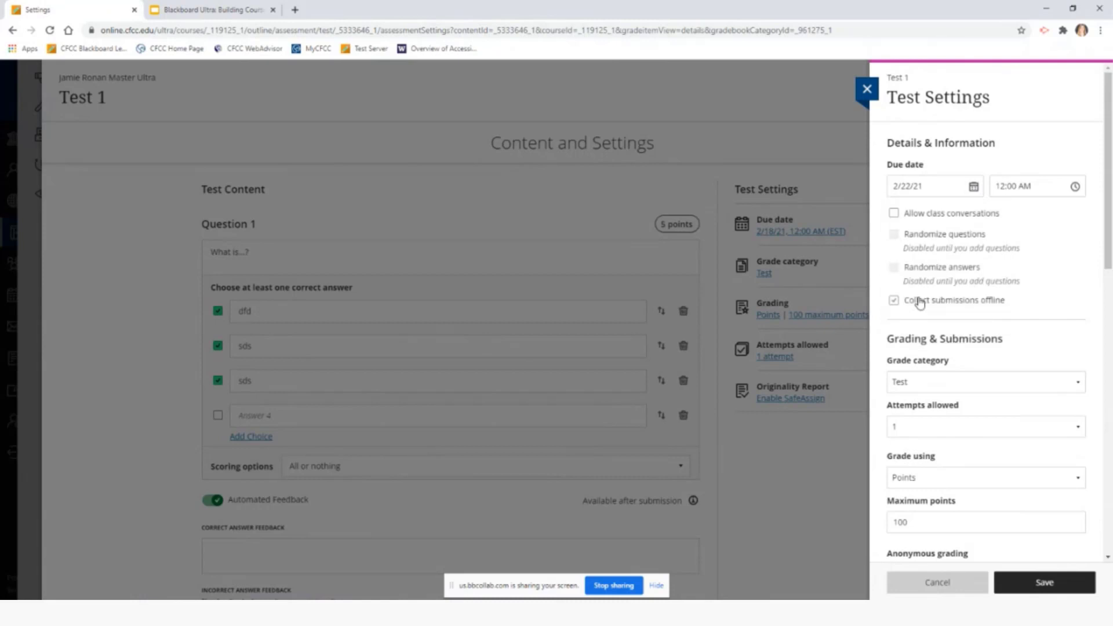
{"action": "left_click", "coordinate": [1076, 188]}
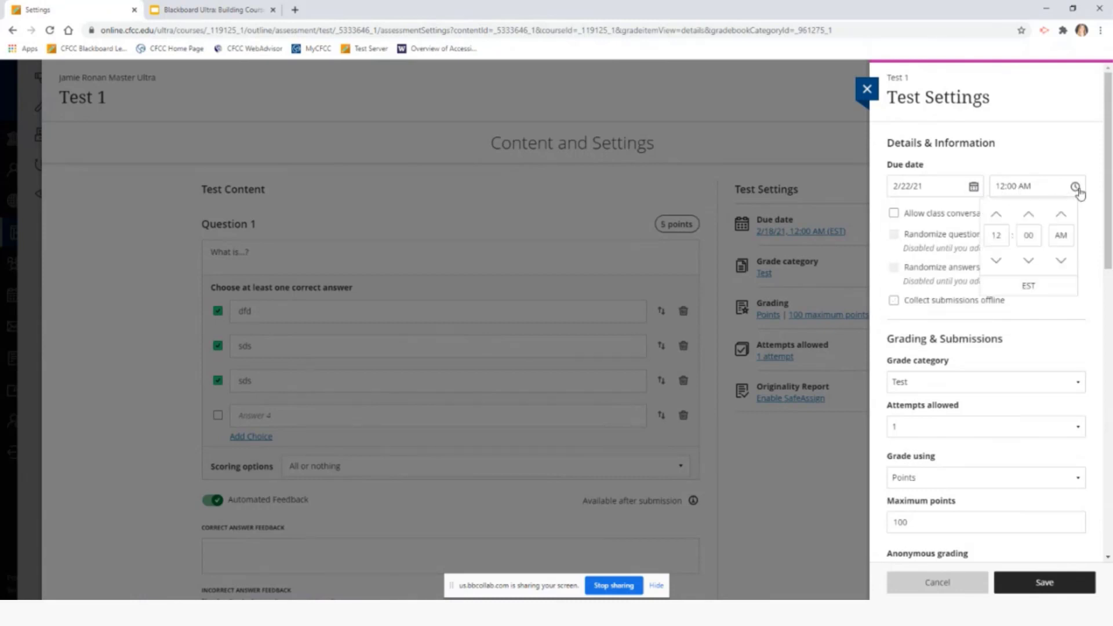
{"action": "left_click", "coordinate": [1002, 236]}
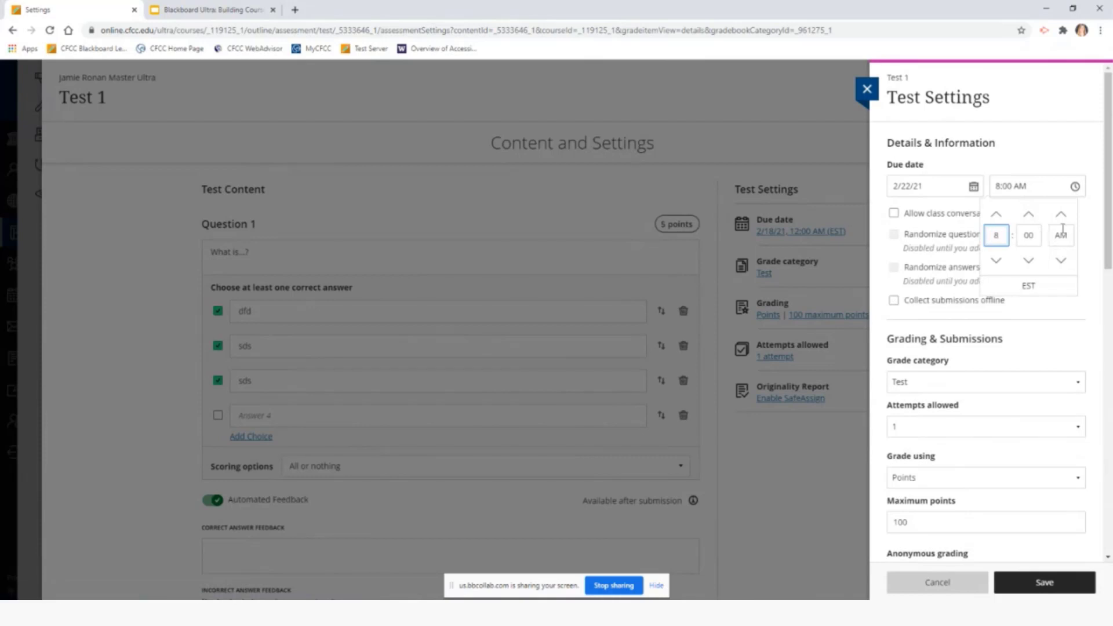
{"action": "left_click", "coordinate": [1061, 260]}
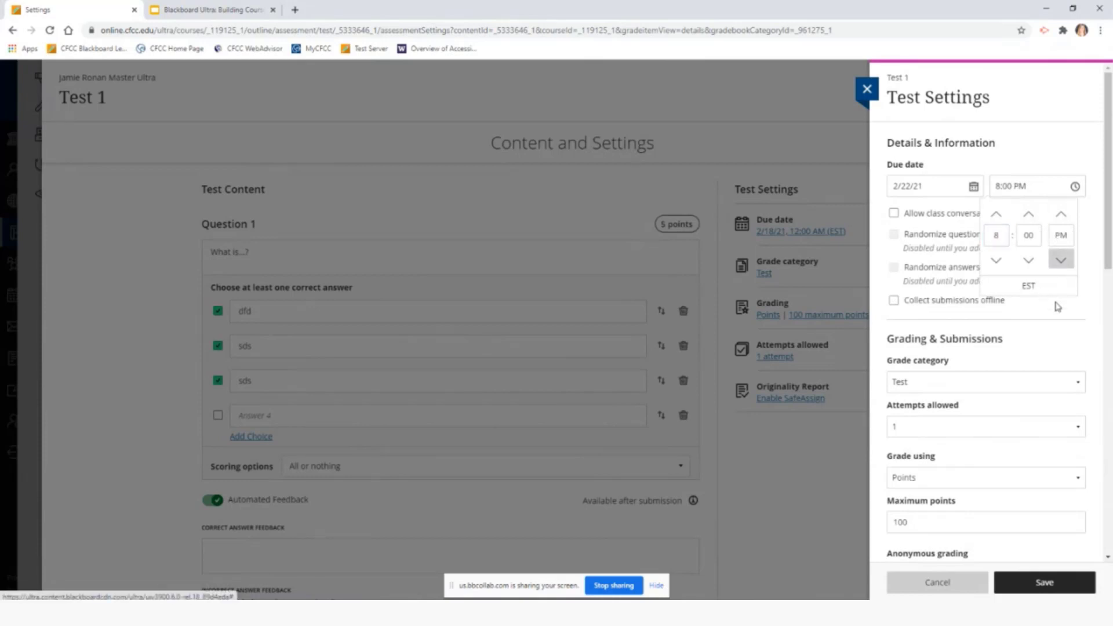
{"action": "left_click", "coordinate": [1084, 308]}
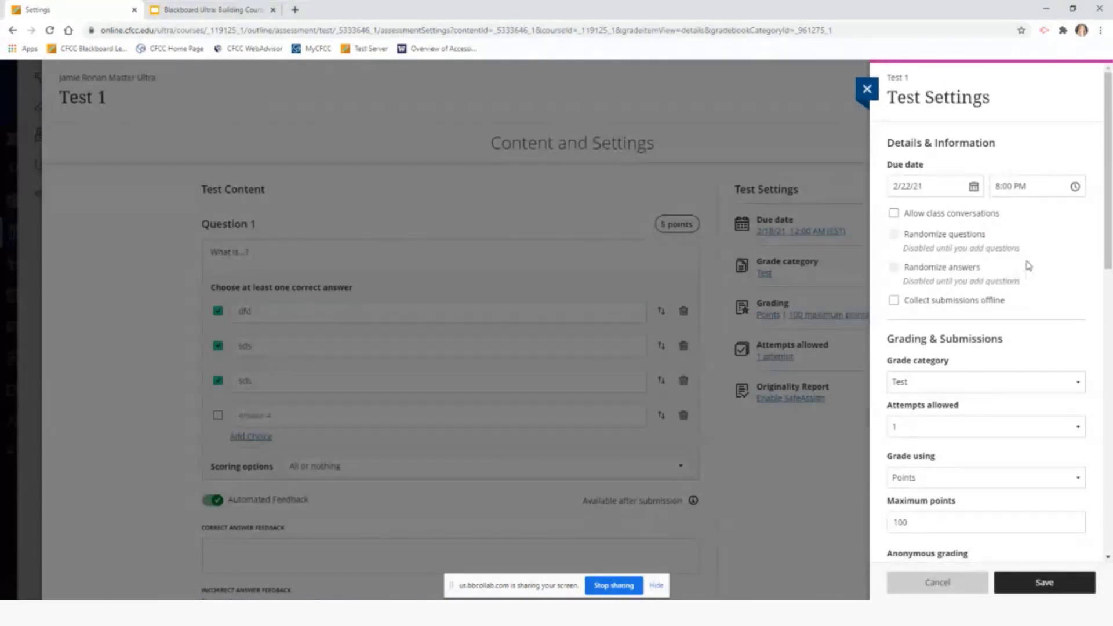
{"action": "left_click", "coordinate": [963, 215]}
{"action": "left_click", "coordinate": [947, 221]}
Review the grading options, keeping the Test category, 1 attempt and grading by Points
{"action": "scroll", "coordinate": [1051, 253], "scroll_direction": "down", "scroll_amount": 3}
{"action": "scroll", "coordinate": [1051, 253], "scroll_direction": "down", "scroll_amount": 1}
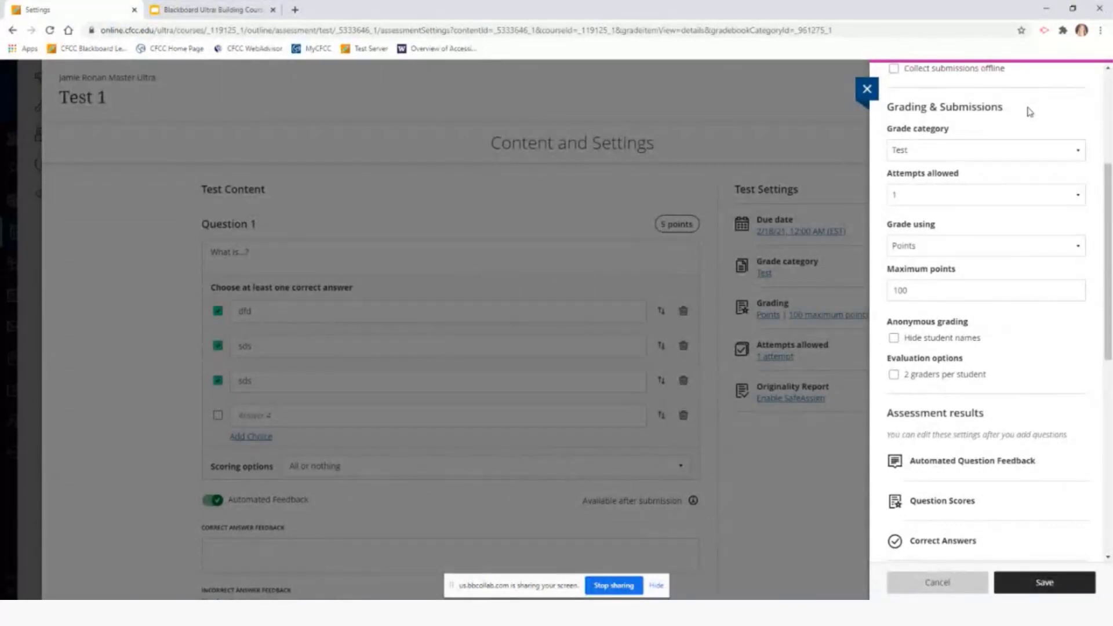
{"action": "left_click", "coordinate": [1047, 152]}
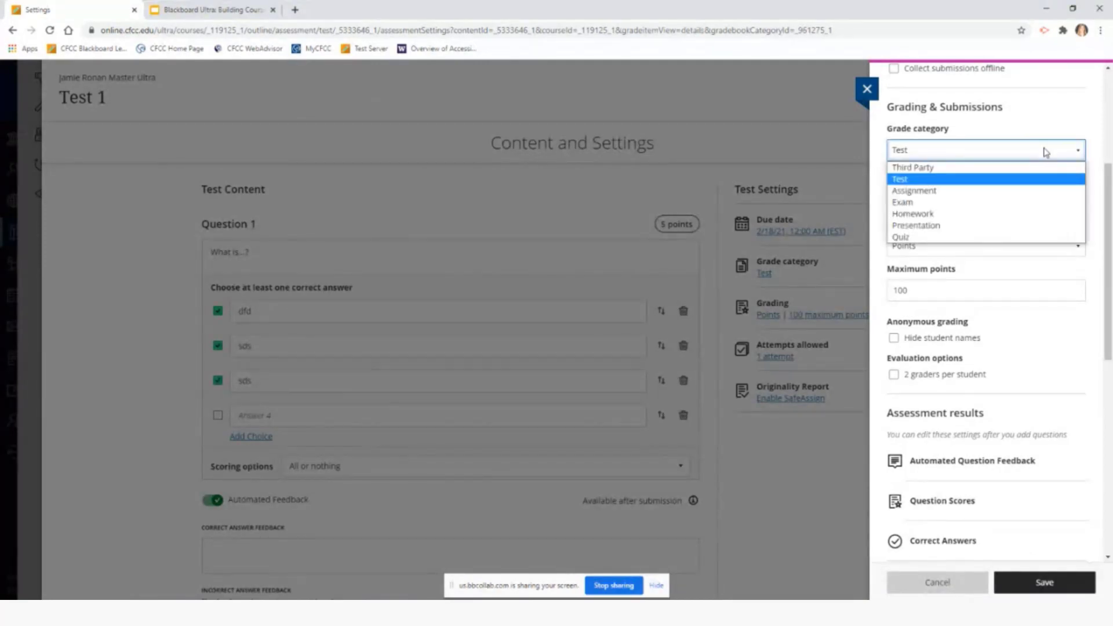
{"action": "left_click", "coordinate": [1017, 154]}
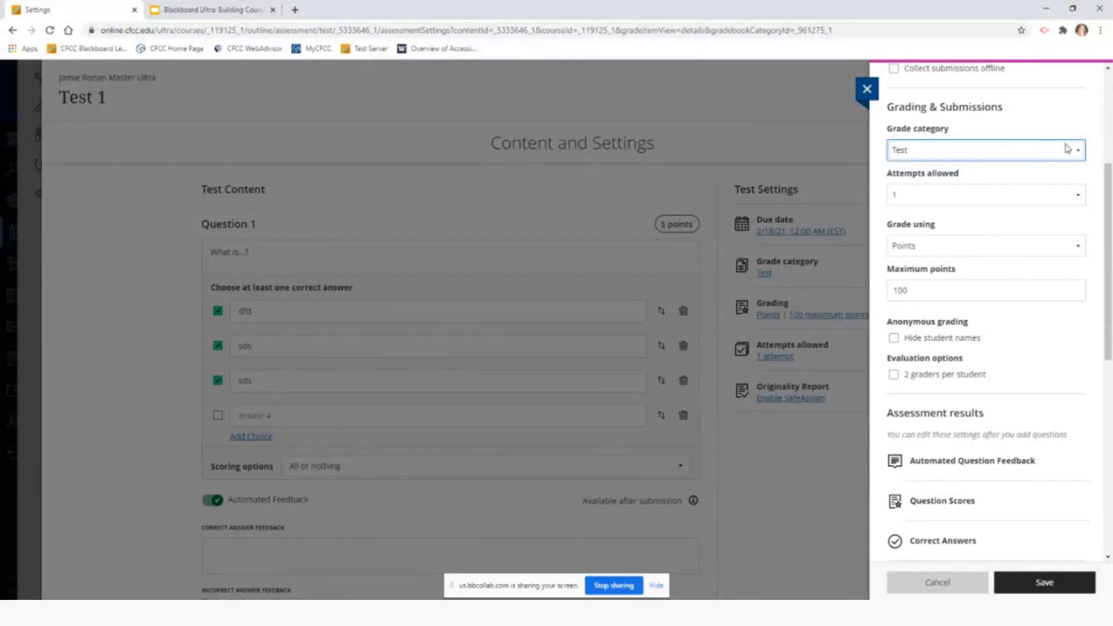
{"action": "left_click", "coordinate": [1076, 199]}
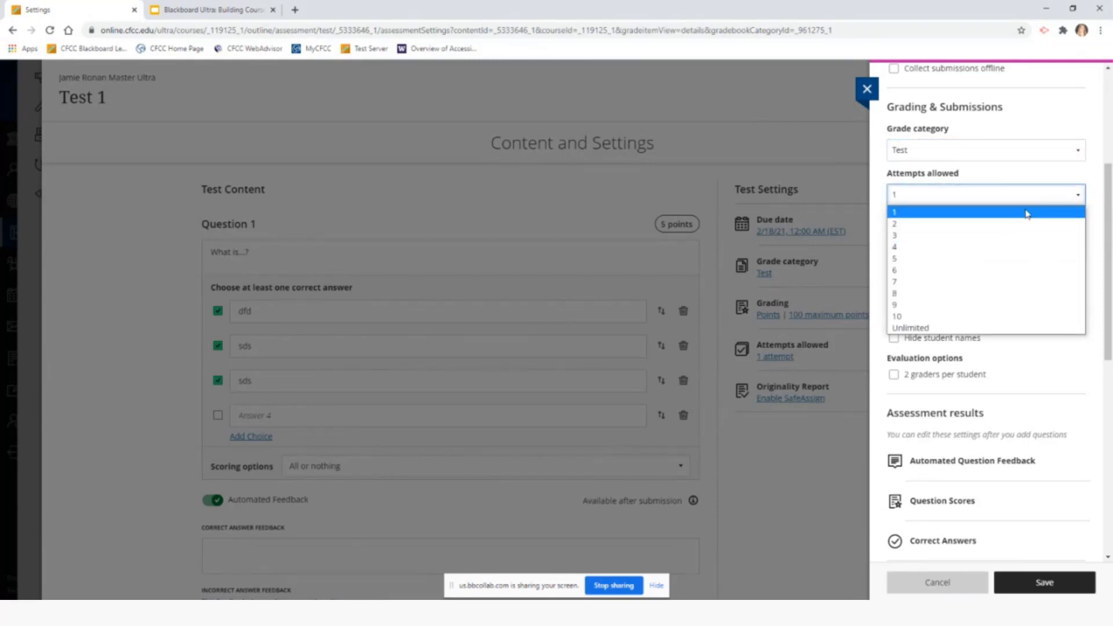
{"action": "left_click", "coordinate": [1027, 213]}
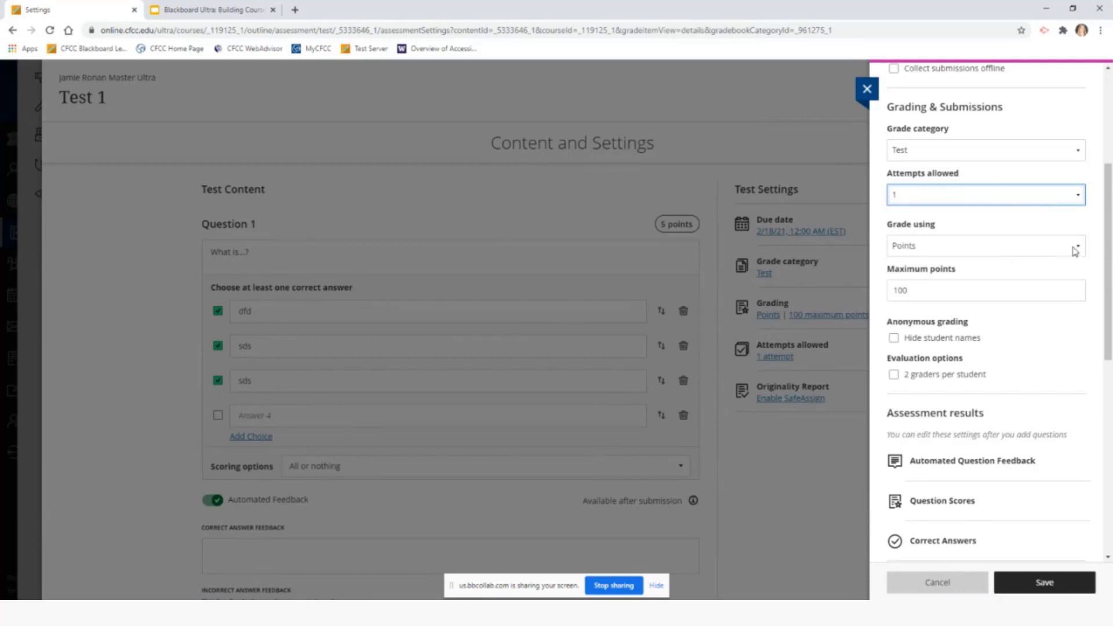
{"action": "left_click", "coordinate": [1075, 246]}
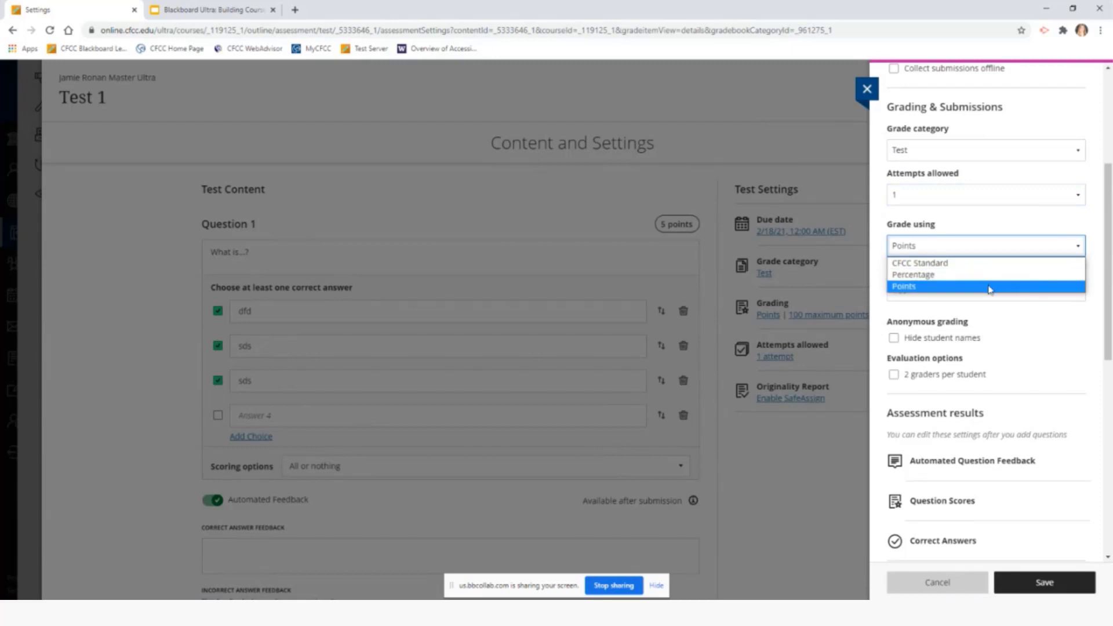
{"action": "left_click", "coordinate": [1071, 245]}
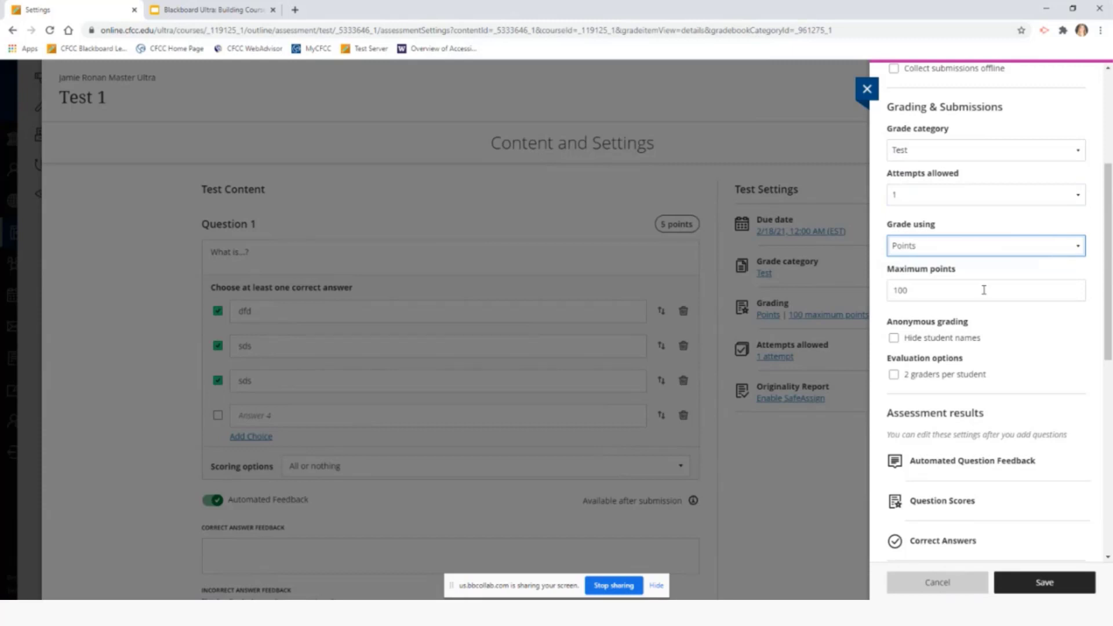
Look over the Assessment security section, then save the test settings
{"action": "scroll", "coordinate": [993, 296], "scroll_direction": "down", "scroll_amount": 1}
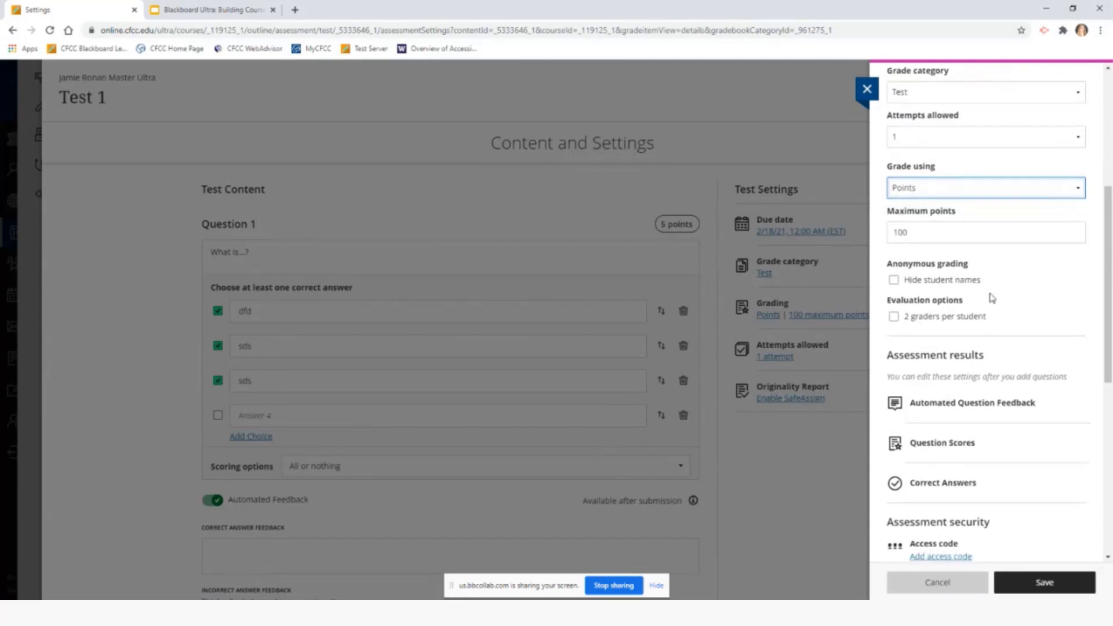
{"action": "scroll", "coordinate": [993, 297], "scroll_direction": "down", "scroll_amount": 3}
{"action": "scroll", "coordinate": [1049, 311], "scroll_direction": "down", "scroll_amount": 2}
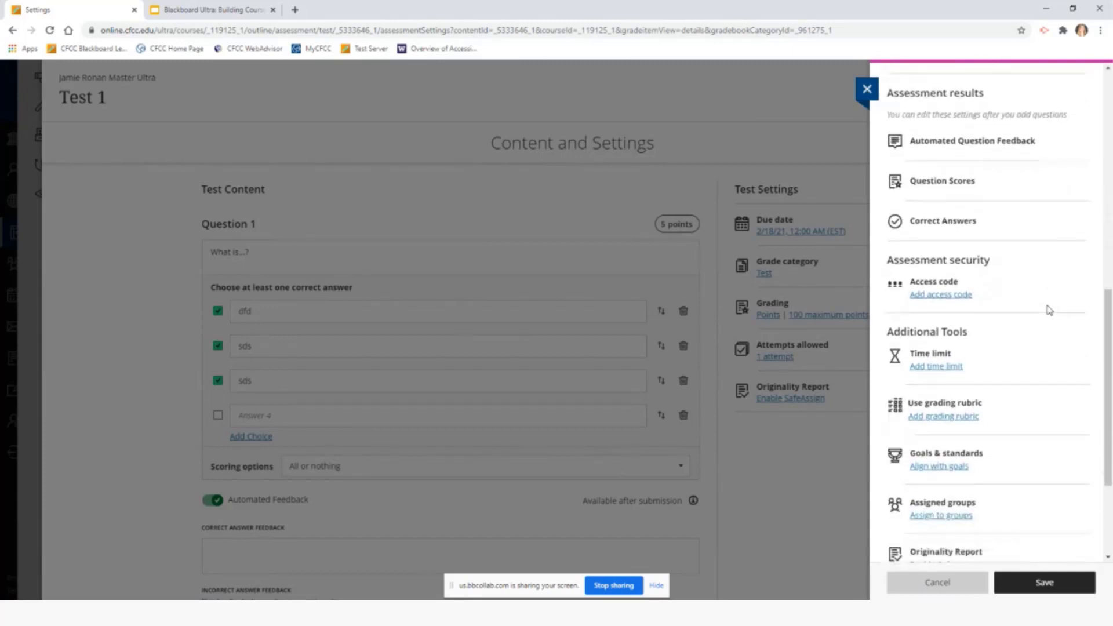
{"action": "scroll", "coordinate": [1049, 311], "scroll_direction": "down", "scroll_amount": 1}
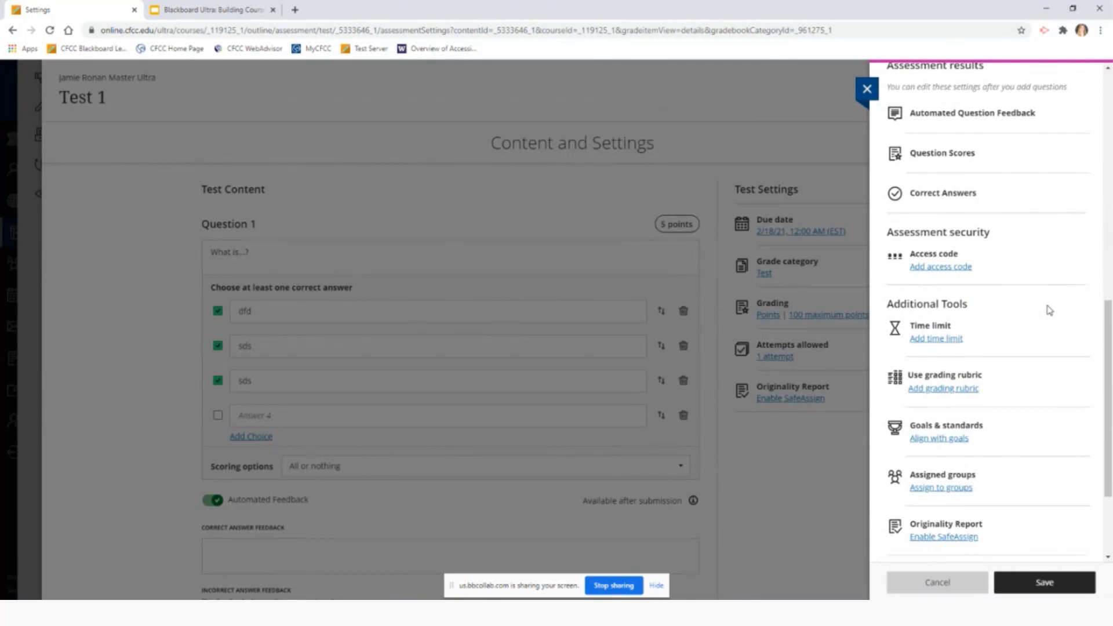
{"action": "left_click_drag", "start_coordinate": [883, 235], "coordinate": [998, 233]}
{"action": "left_click", "coordinate": [1014, 245]}
{"action": "scroll", "coordinate": [1000, 490], "scroll_direction": "down", "scroll_amount": 2}
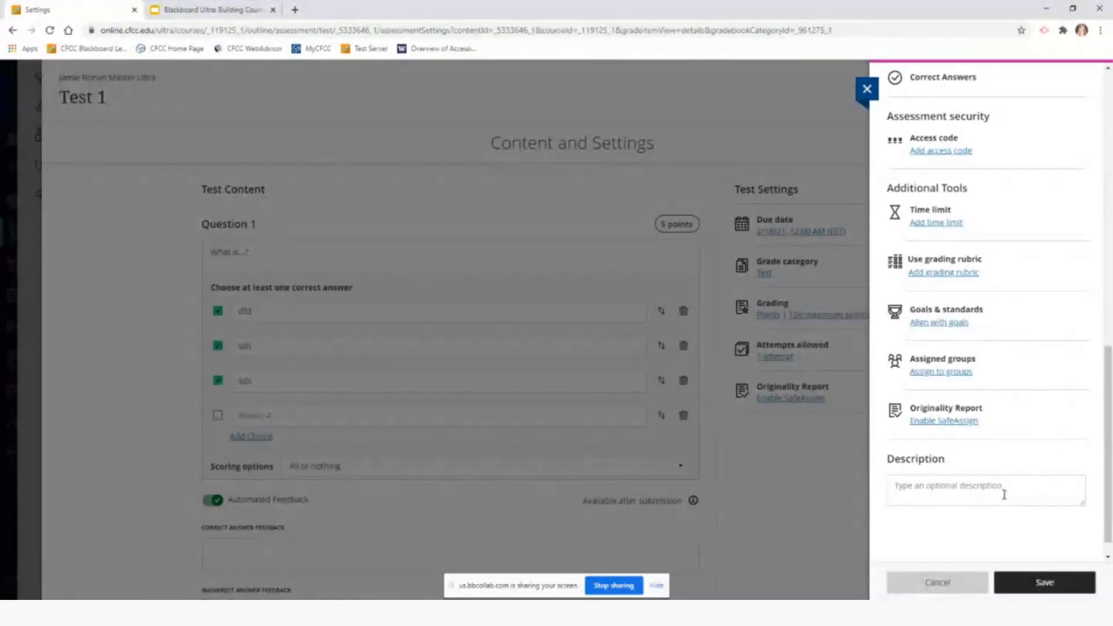
{"action": "scroll", "coordinate": [1031, 399], "scroll_direction": "up", "scroll_amount": 1}
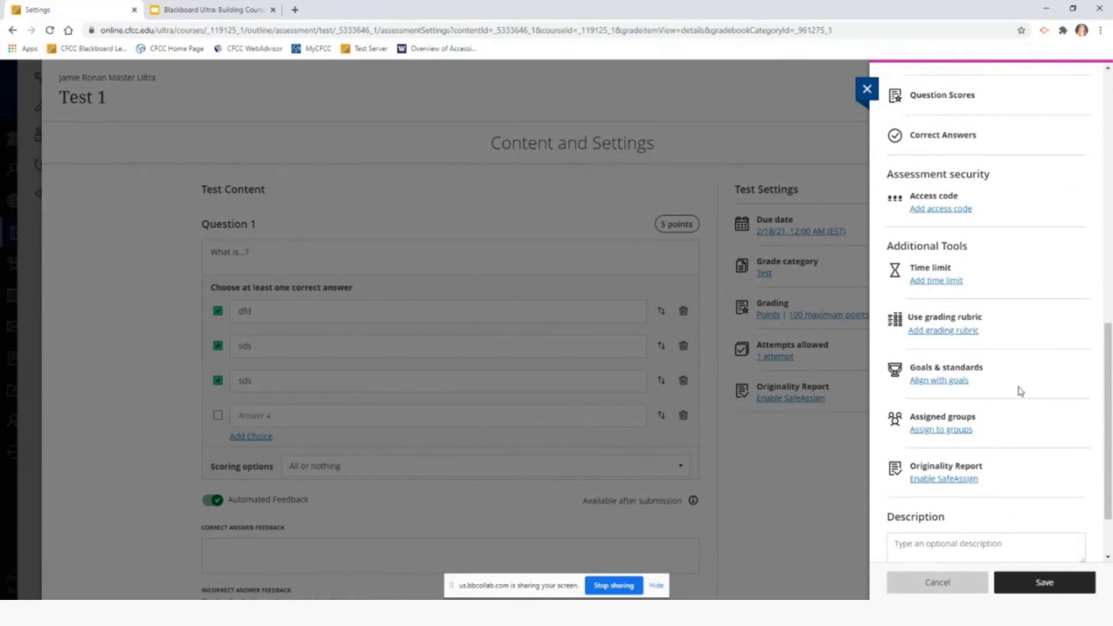
{"action": "scroll", "coordinate": [1026, 392], "scroll_direction": "up", "scroll_amount": 4}
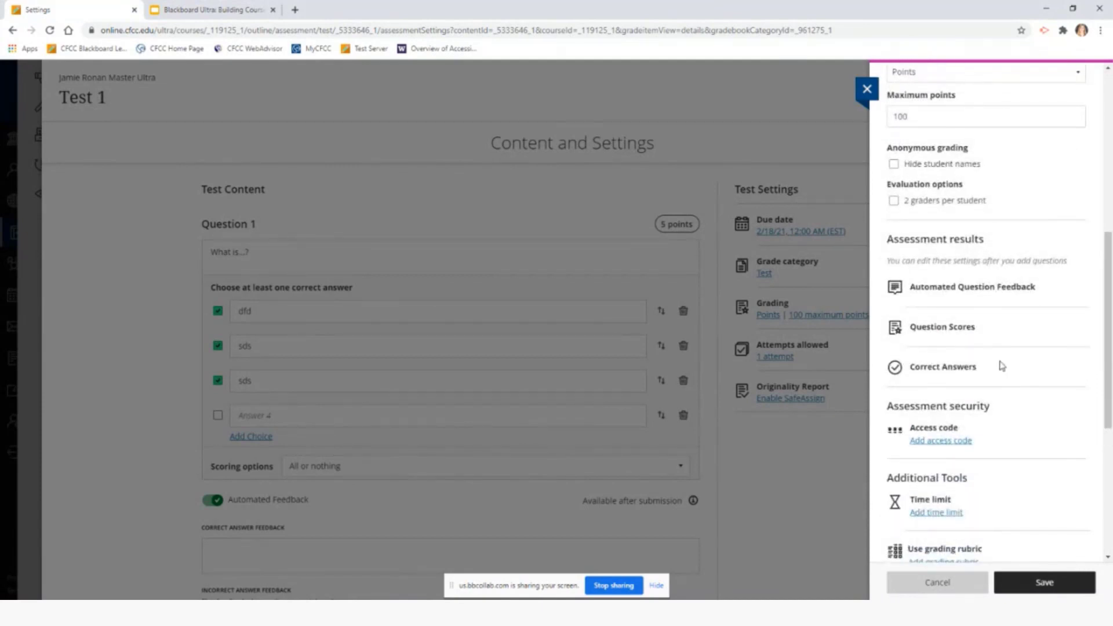
{"action": "scroll", "coordinate": [1002, 365], "scroll_direction": "up", "scroll_amount": 7}
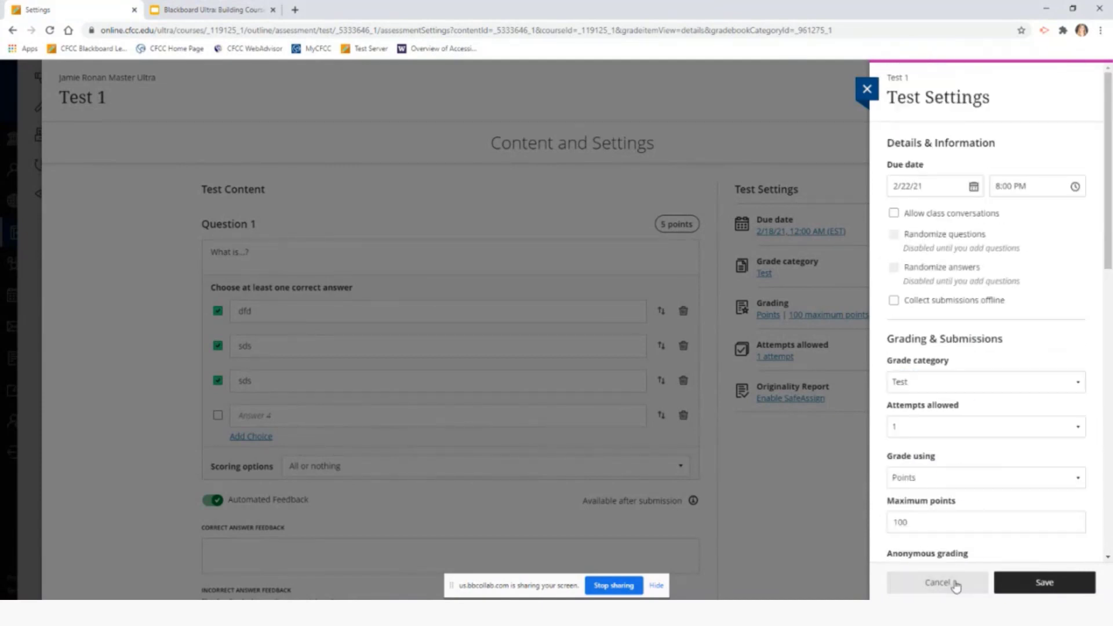
{"action": "left_click", "coordinate": [1062, 588]}
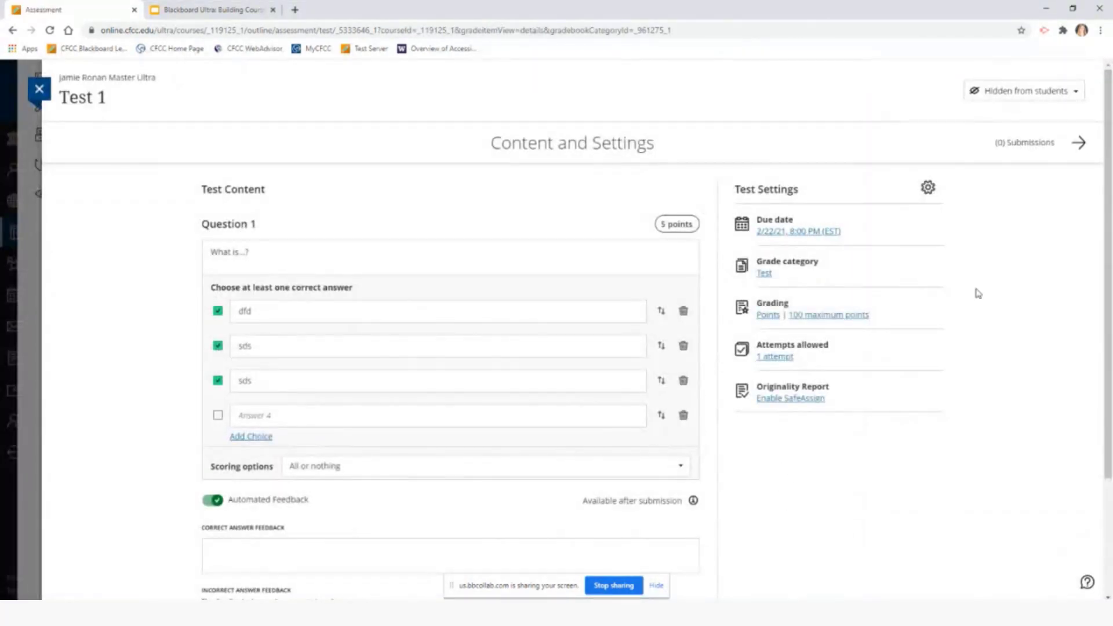
Turn off automated feedback, keep Test 1 hidden from students, and cancel the unsaved question
{"action": "scroll", "coordinate": [695, 482], "scroll_direction": "down", "scroll_amount": 3}
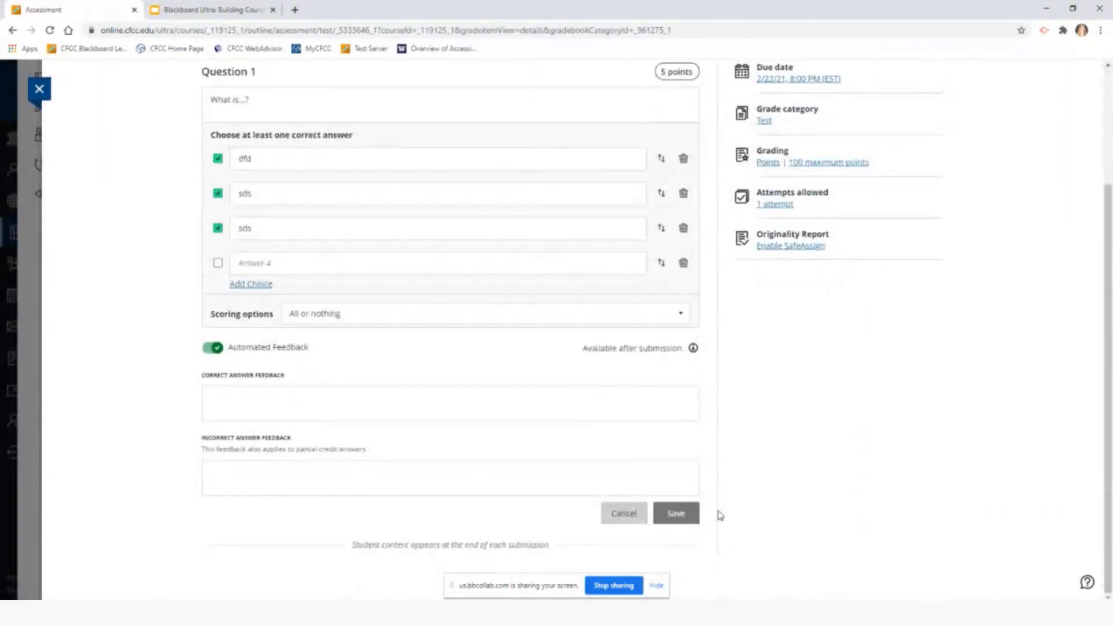
{"action": "scroll", "coordinate": [336, 396], "scroll_direction": "up", "scroll_amount": 1}
{"action": "left_click", "coordinate": [212, 406]}
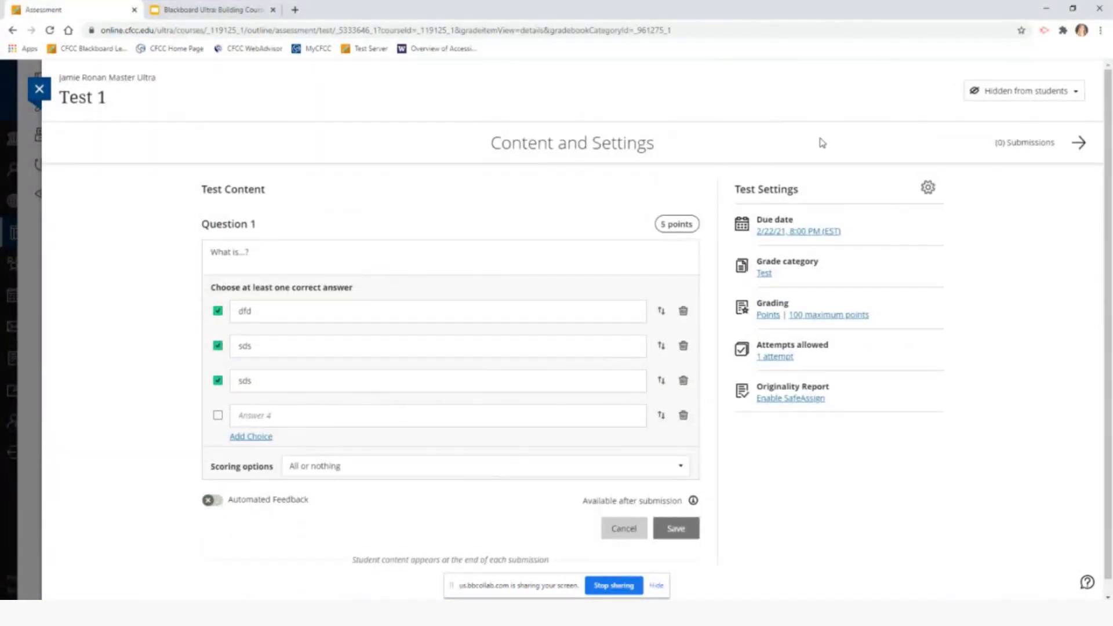
{"action": "left_click", "coordinate": [1077, 93]}
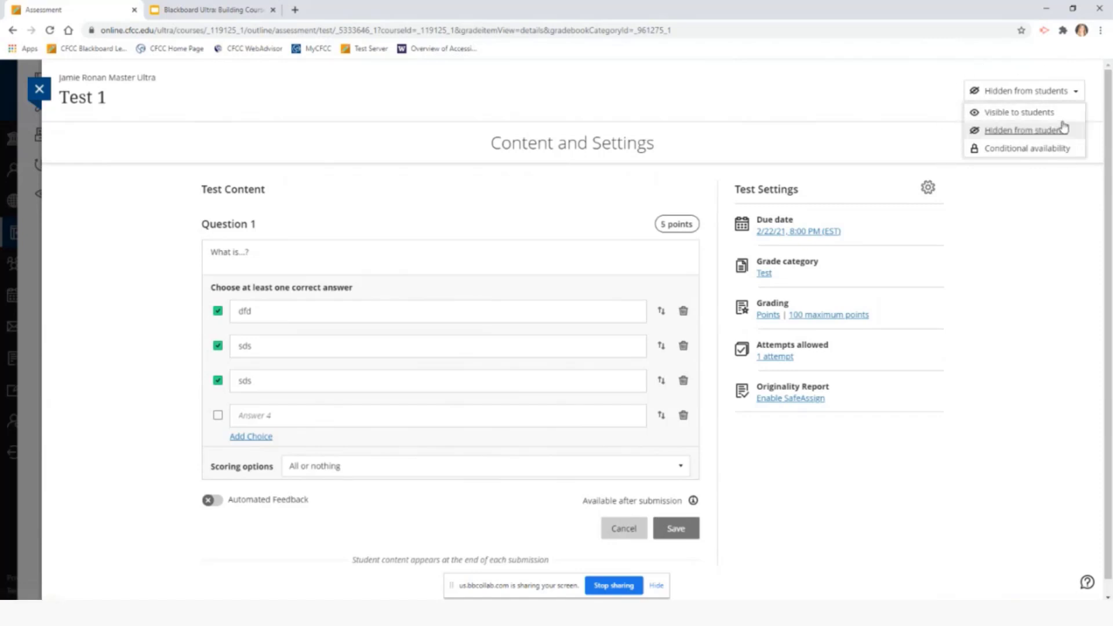
{"action": "left_click", "coordinate": [1078, 94]}
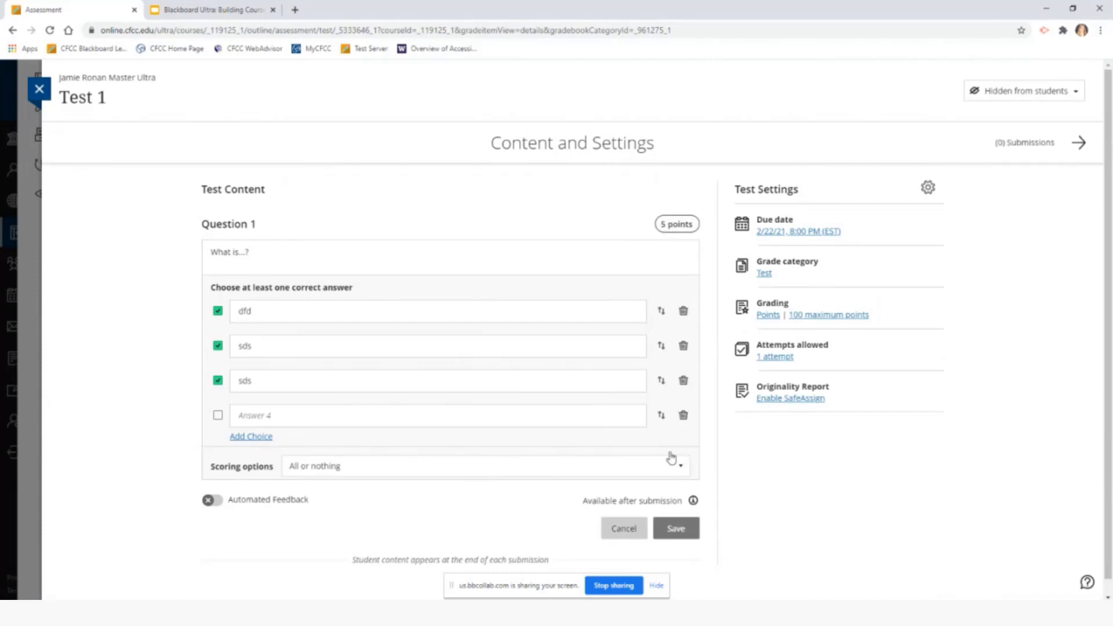
{"action": "scroll", "coordinate": [657, 429], "scroll_direction": "down", "scroll_amount": 1}
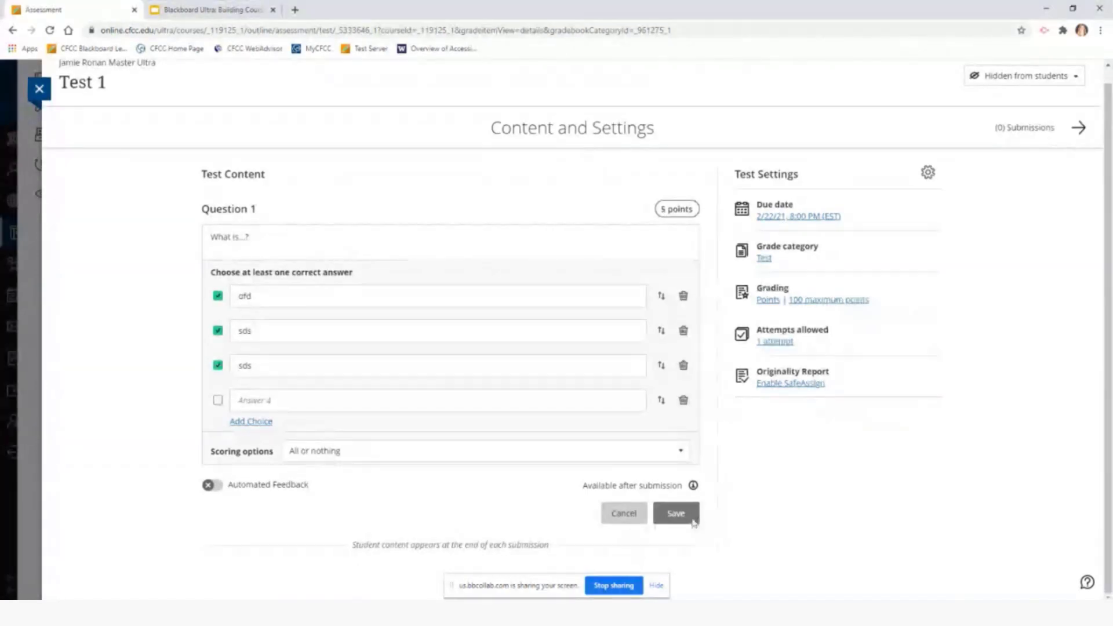
{"action": "left_click", "coordinate": [625, 515]}
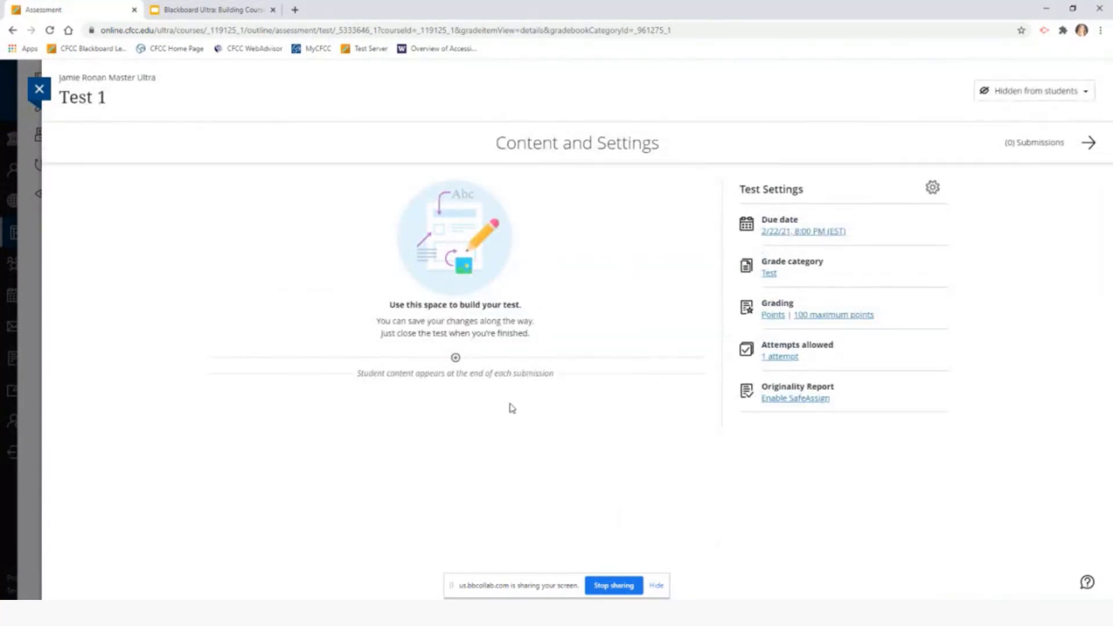
Add an essay question to Test 1 with the text 'example' and save it as Question 1
{"action": "left_click", "coordinate": [456, 358]}
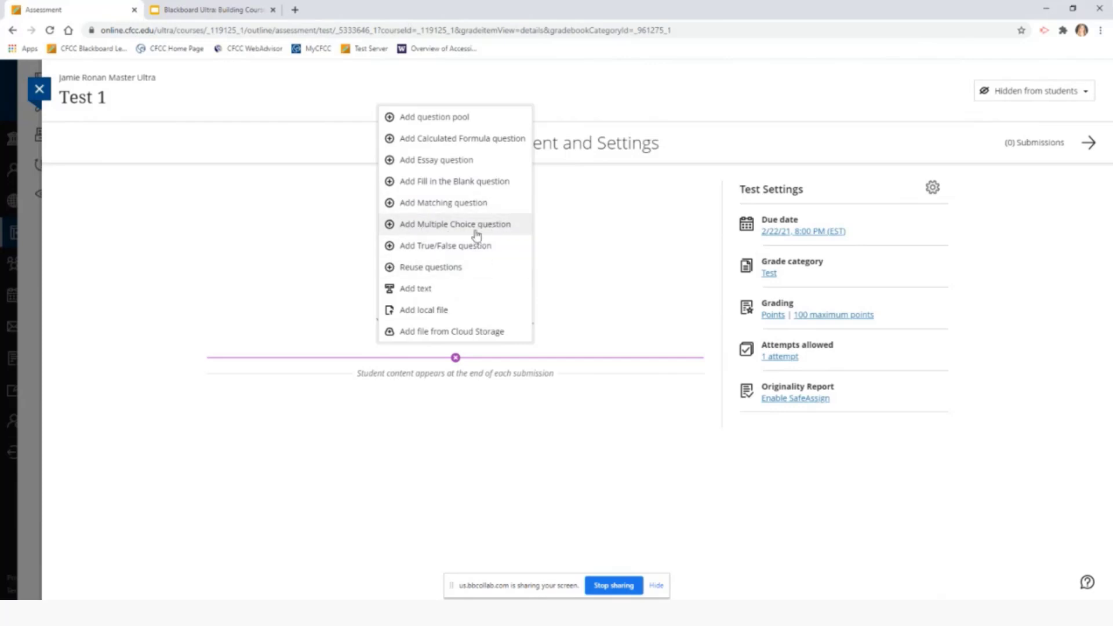
{"action": "left_click", "coordinate": [437, 166]}
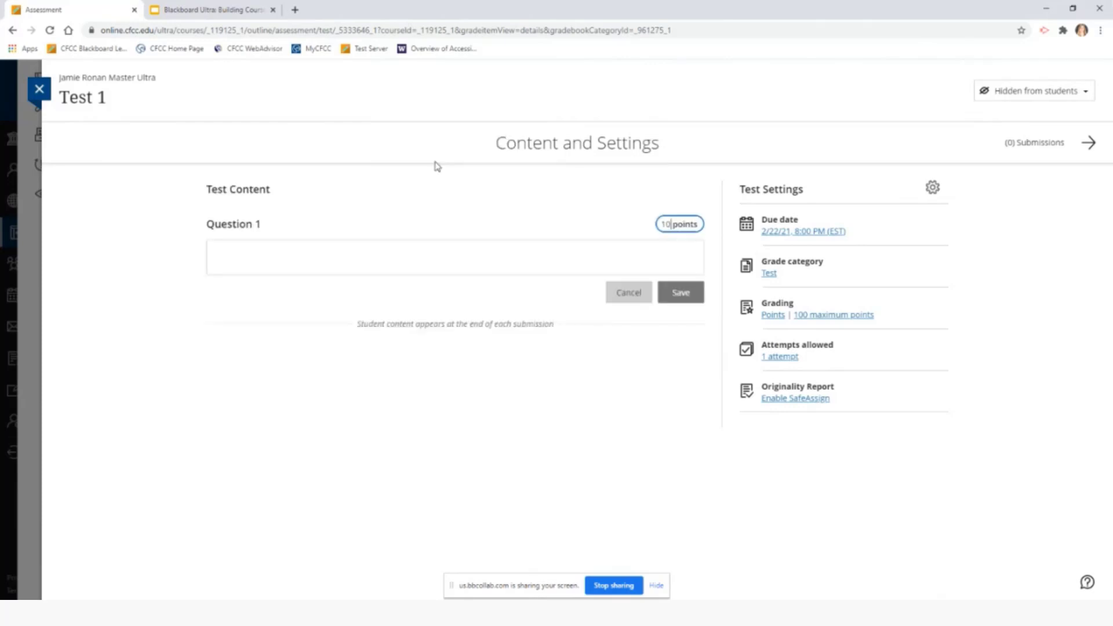
{"action": "left_click", "coordinate": [309, 251]}
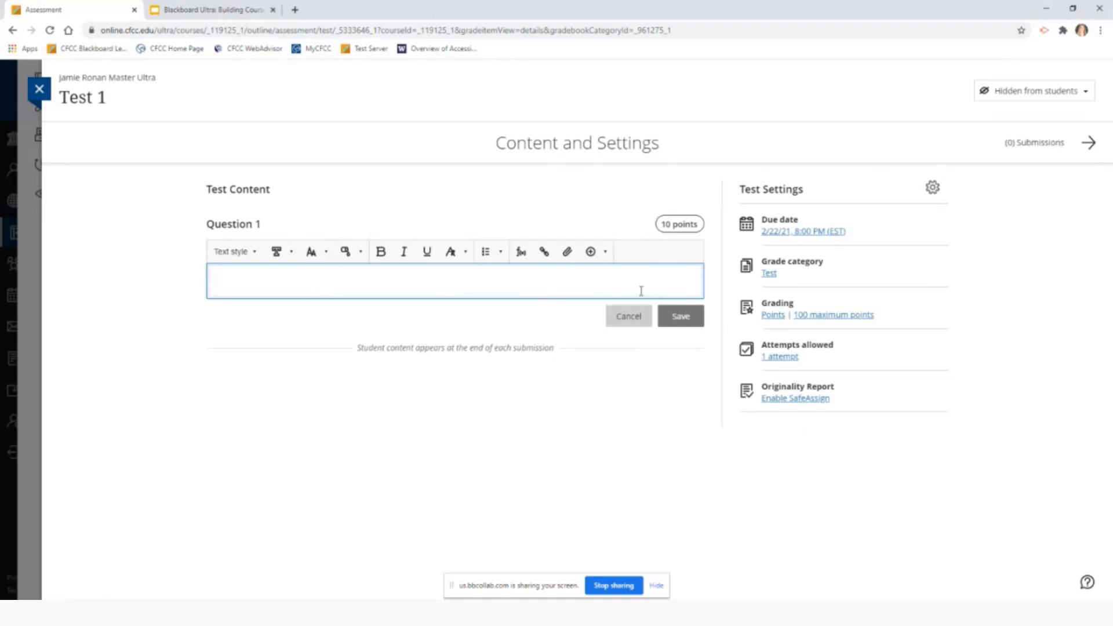
{"action": "type", "text": "example"}
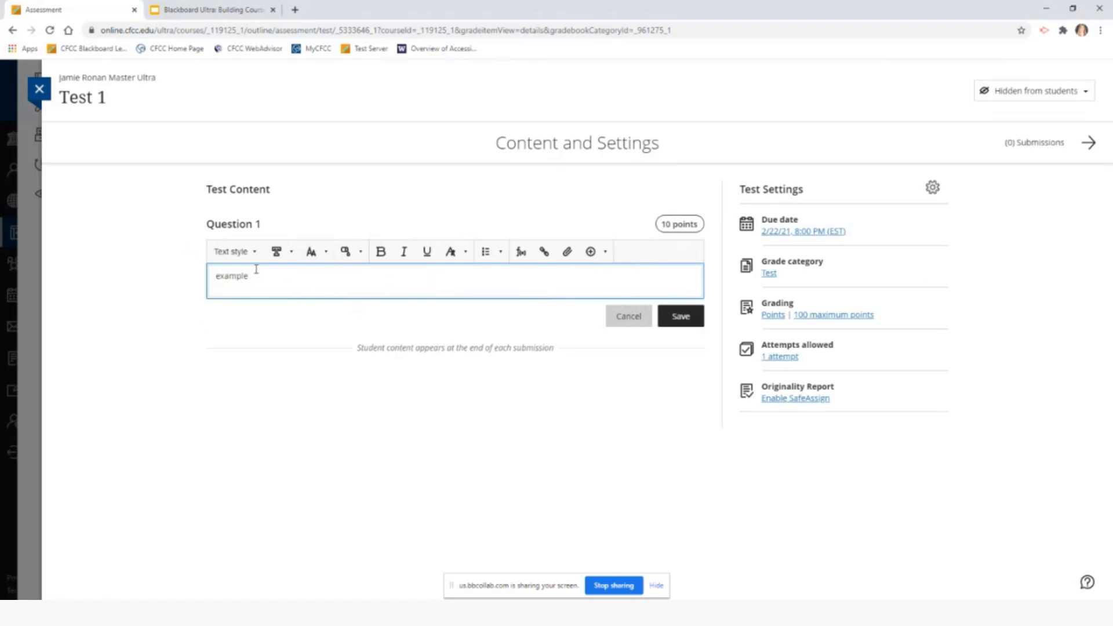
{"action": "key", "text": "BackSpace"}
{"action": "key", "text": "BackSpace"}
{"action": "key", "text": "BackSpace"}
{"action": "key", "text": "BackSpace"}
{"action": "key", "text": "BackSpace"}
{"action": "key", "text": "BackSpace"}
{"action": "key", "text": "BackSpace"}
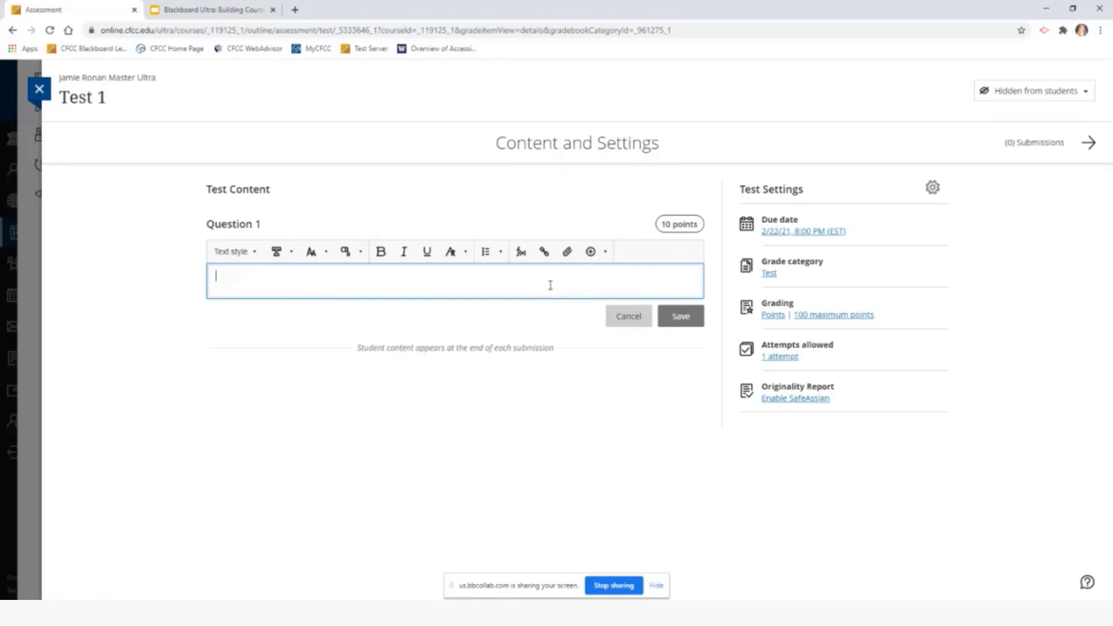
{"action": "type", "text": "example"}
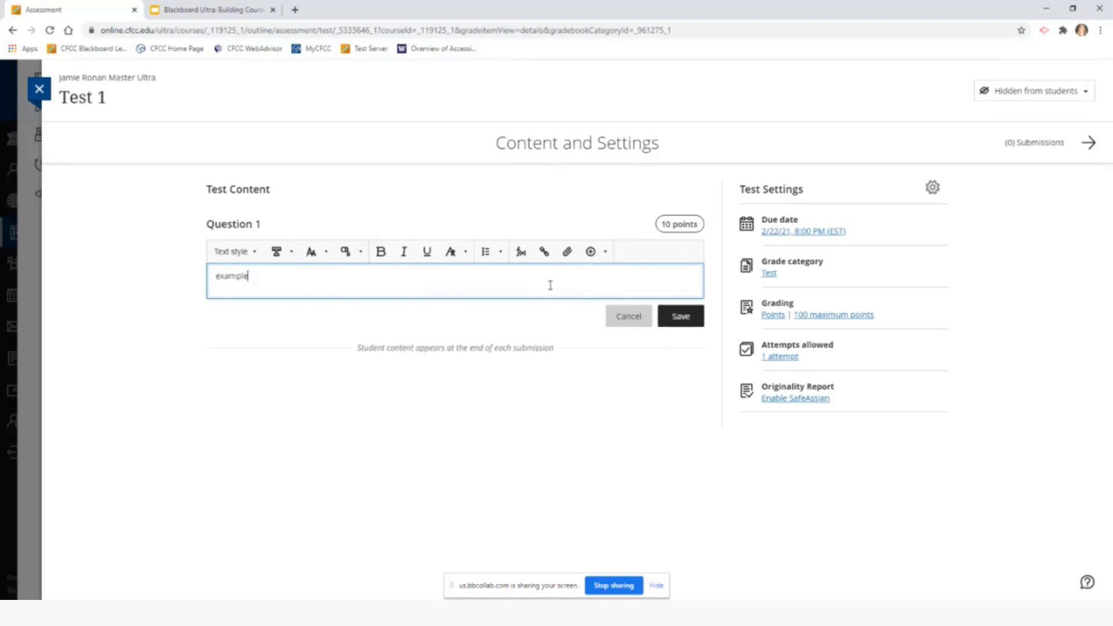
{"action": "left_click", "coordinate": [590, 411]}
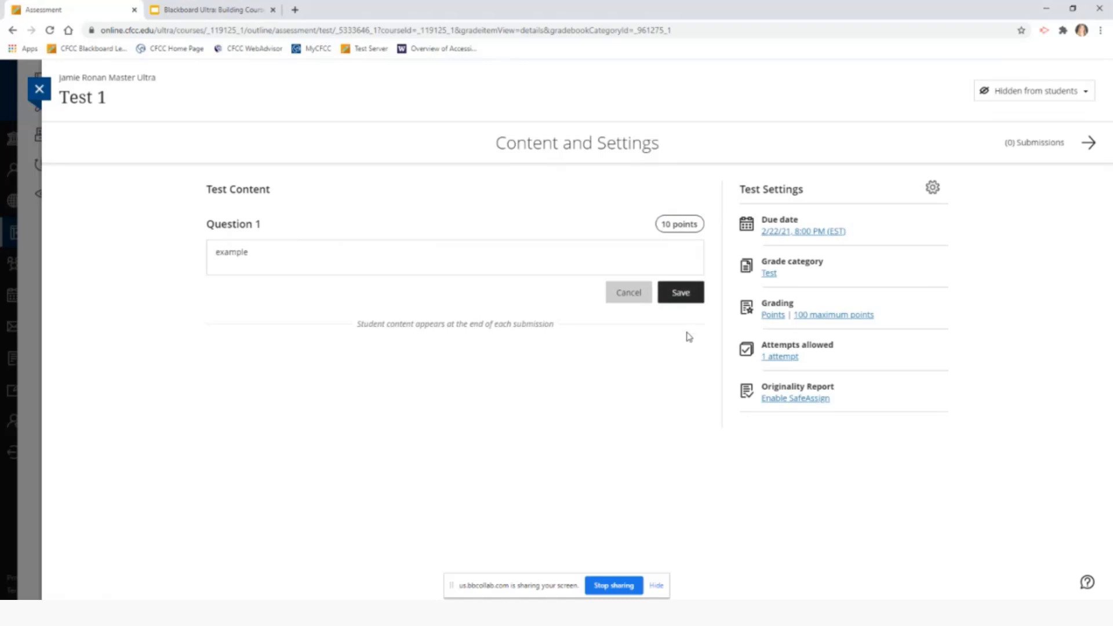
{"action": "left_click", "coordinate": [687, 291]}
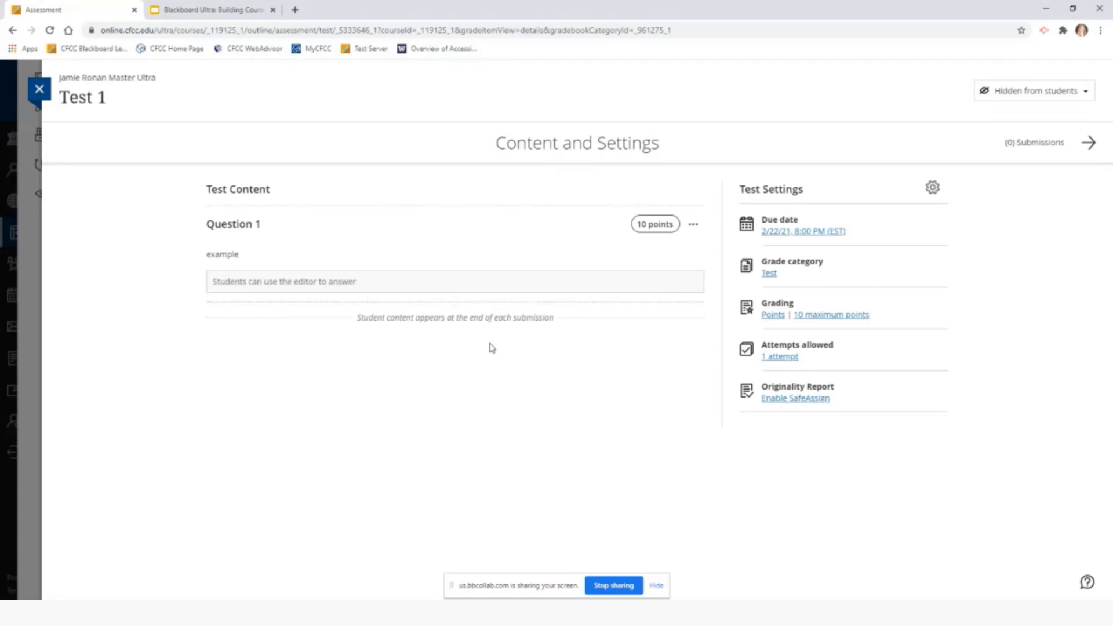
{"action": "mouse_move", "coordinate": [489, 303]}
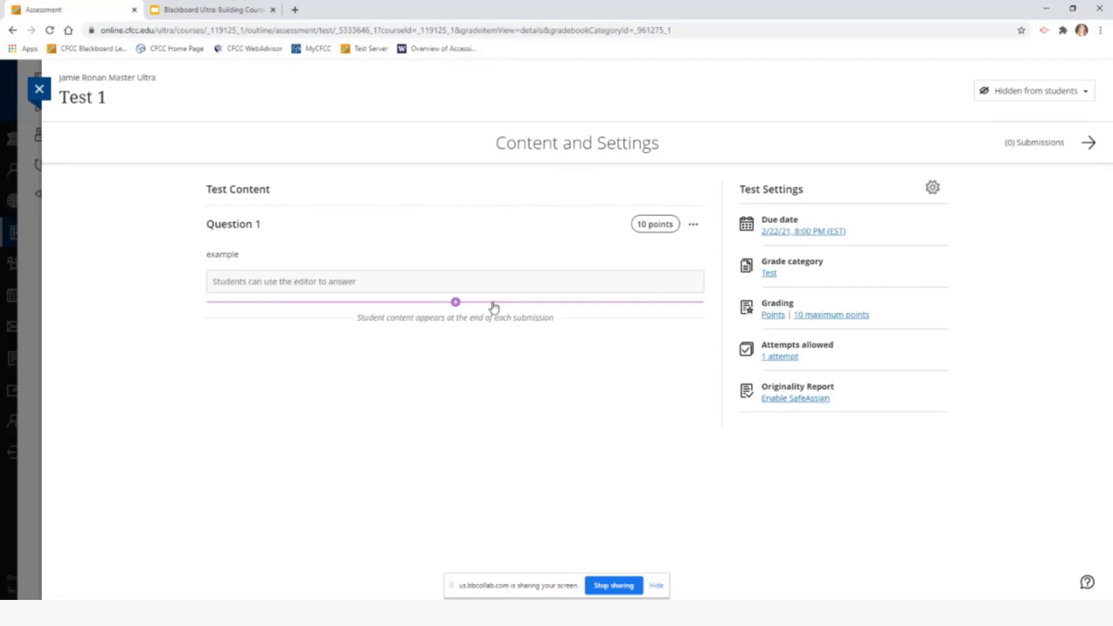
{"action": "left_click", "coordinate": [457, 303]}
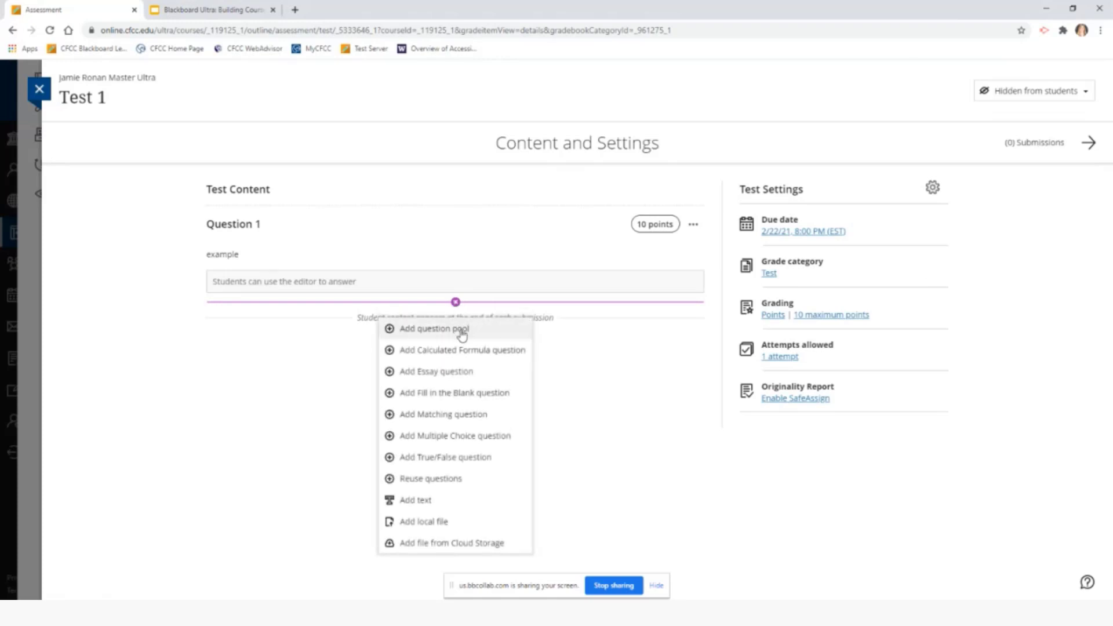
{"action": "left_click", "coordinate": [459, 378]}
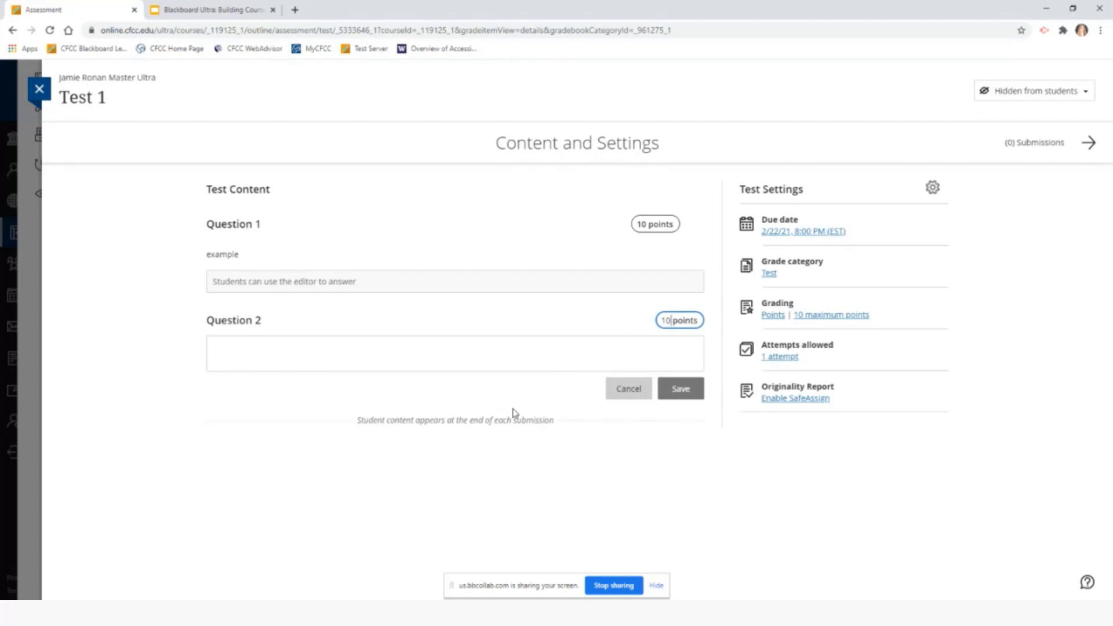
{"action": "left_click", "coordinate": [629, 388]}
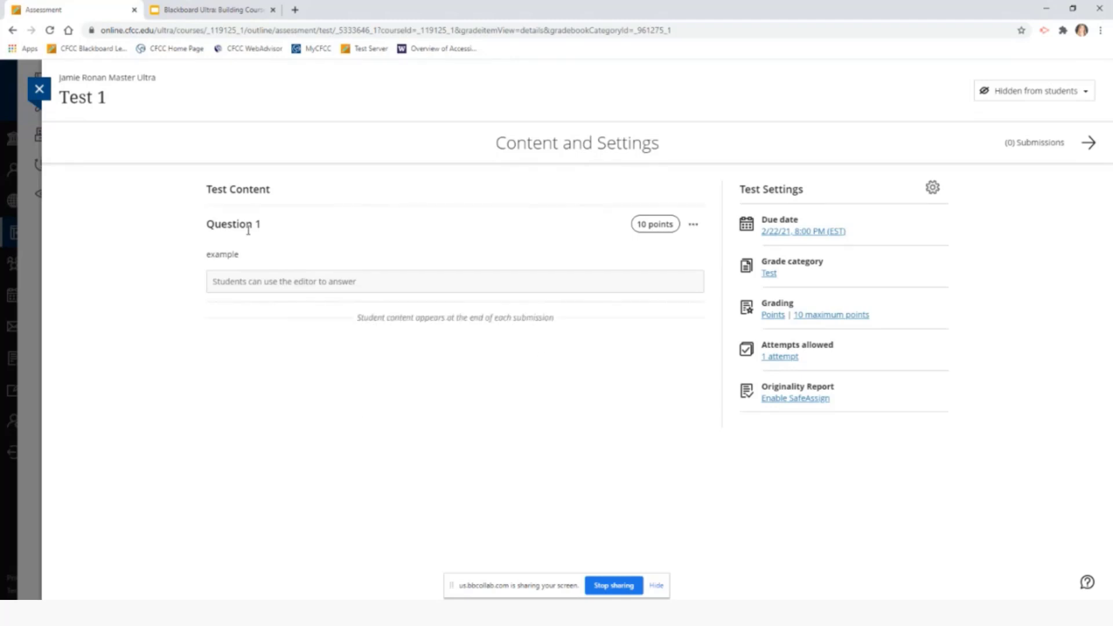
Close Test 1 and create a new assignment from the + below Test 1 in Unit 2
{"action": "left_click", "coordinate": [39, 91]}
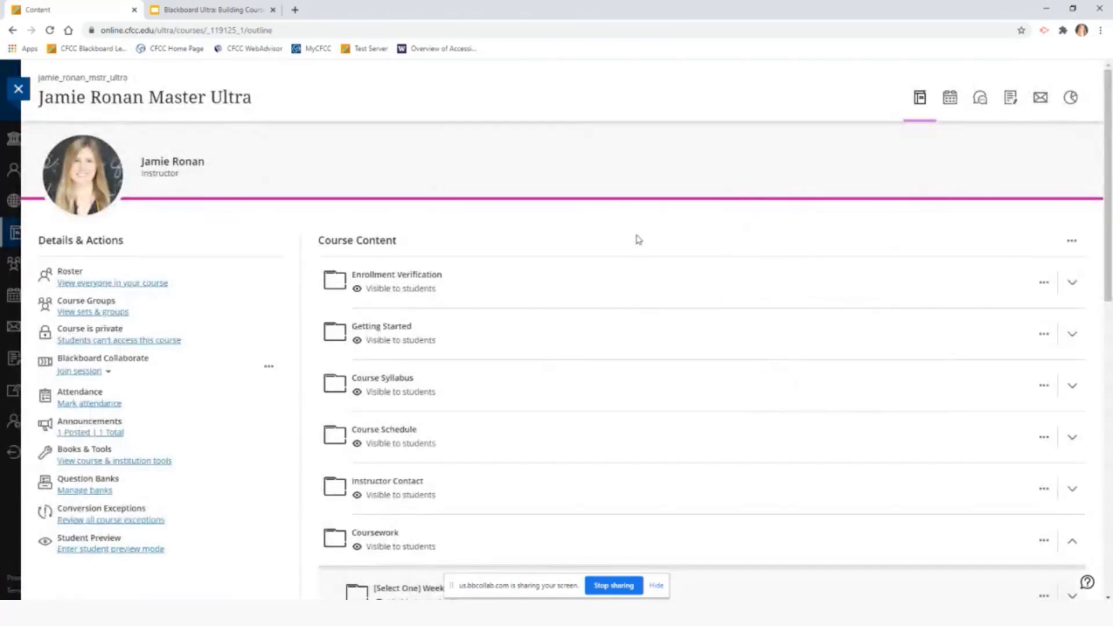
{"action": "scroll", "coordinate": [636, 243], "scroll_direction": "down", "scroll_amount": 3}
{"action": "scroll", "coordinate": [636, 294], "scroll_direction": "down", "scroll_amount": 5}
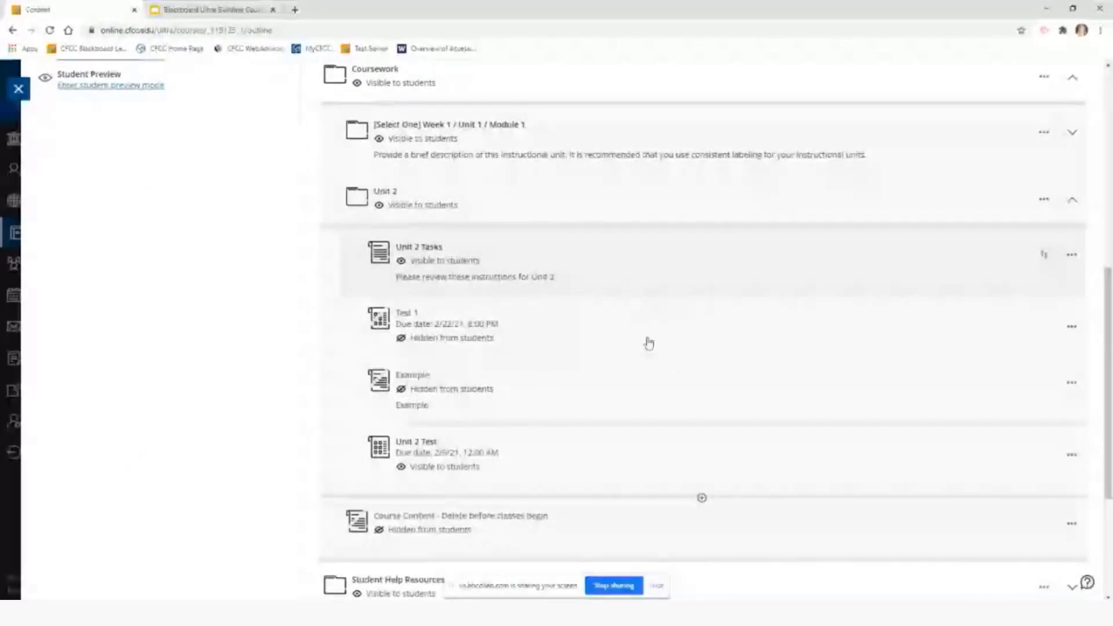
{"action": "left_click", "coordinate": [702, 357]}
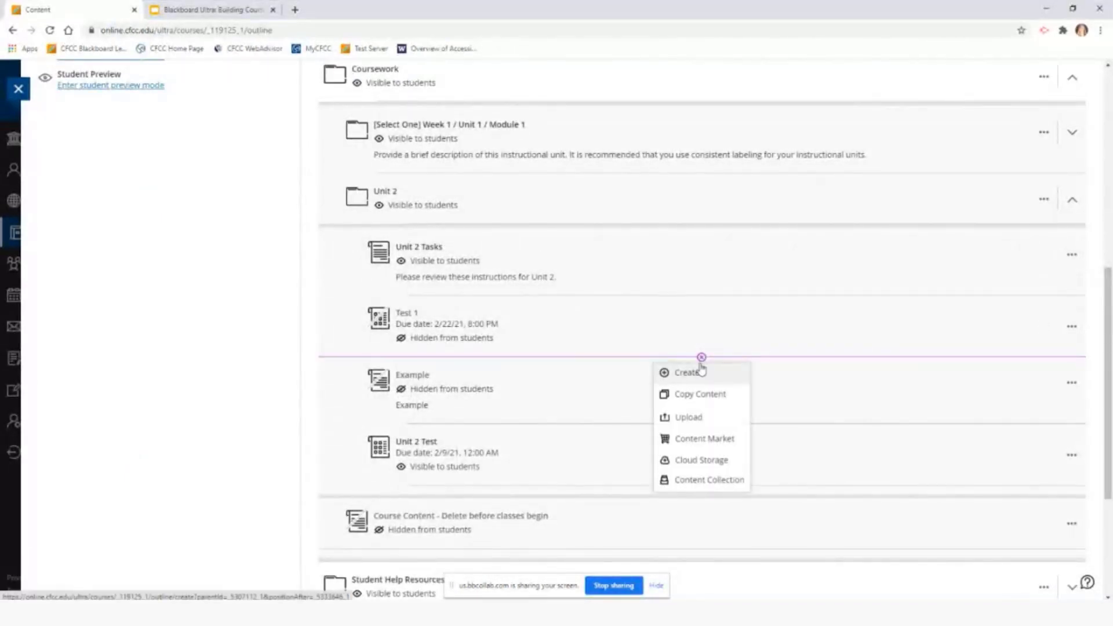
{"action": "left_click", "coordinate": [719, 379]}
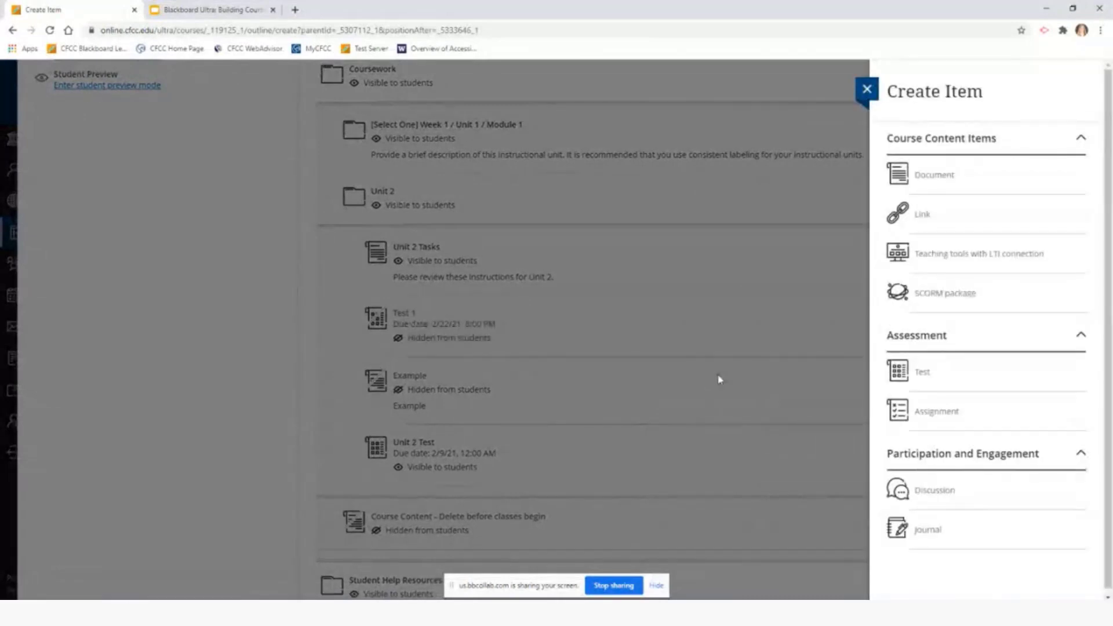
{"action": "left_click", "coordinate": [940, 412]}
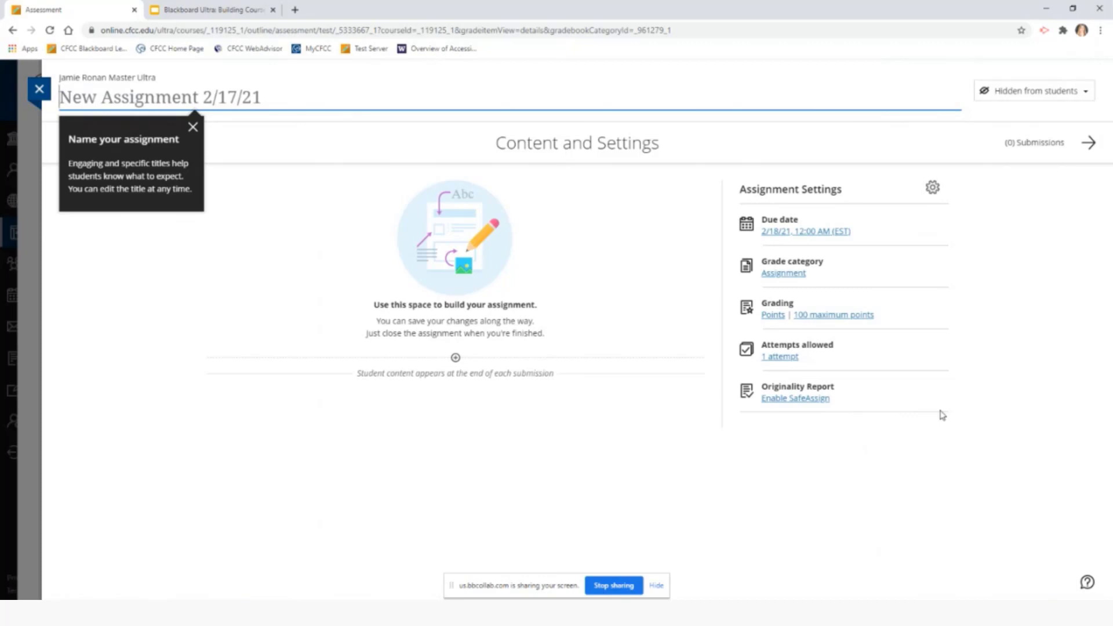
Title the new assignment 'Project', leaving its content area empty
{"action": "type", "text": "Project"}
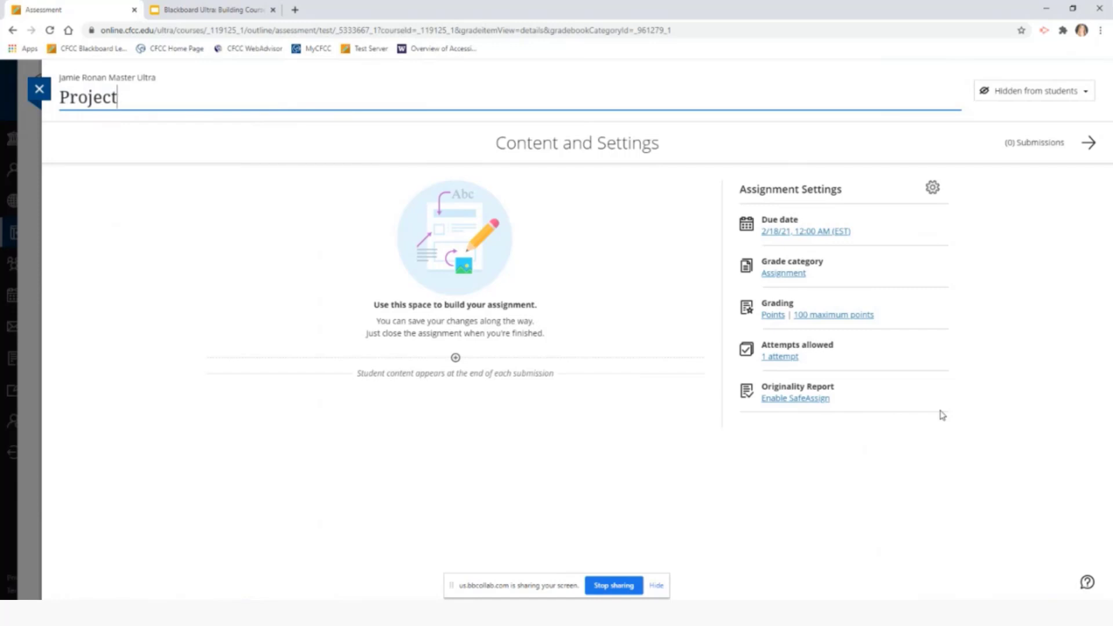
{"action": "left_click", "coordinate": [459, 448]}
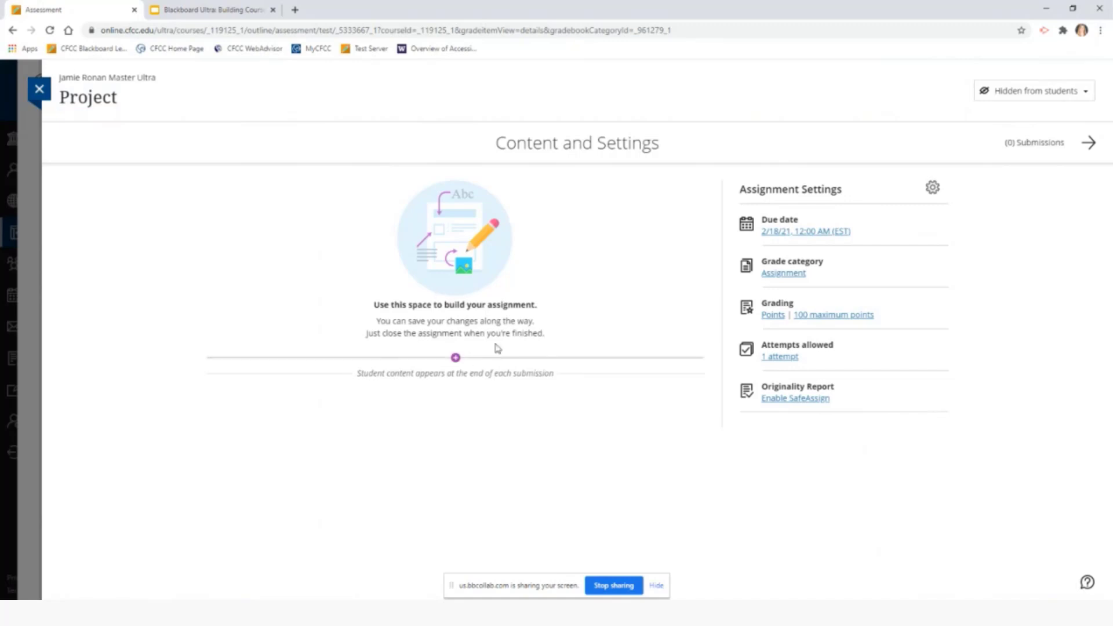
{"action": "left_click", "coordinate": [456, 359]}
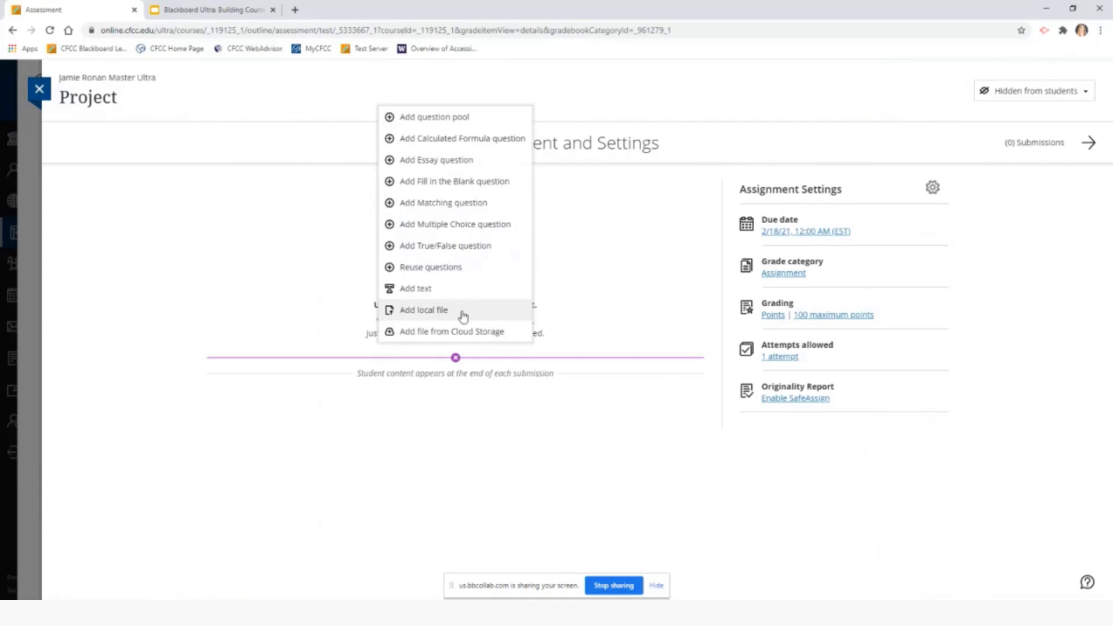
{"action": "left_click", "coordinate": [455, 399]}
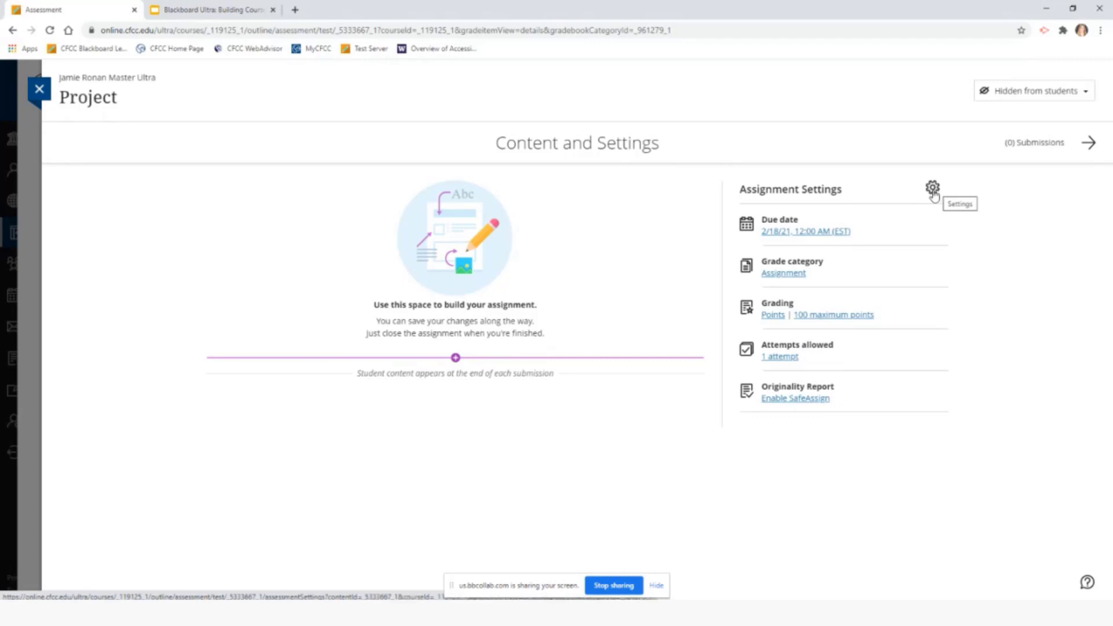
Keep Project hidden from students and close it to return to the course outline
{"action": "left_click", "coordinate": [1088, 96]}
{"action": "left_click", "coordinate": [1089, 96]}
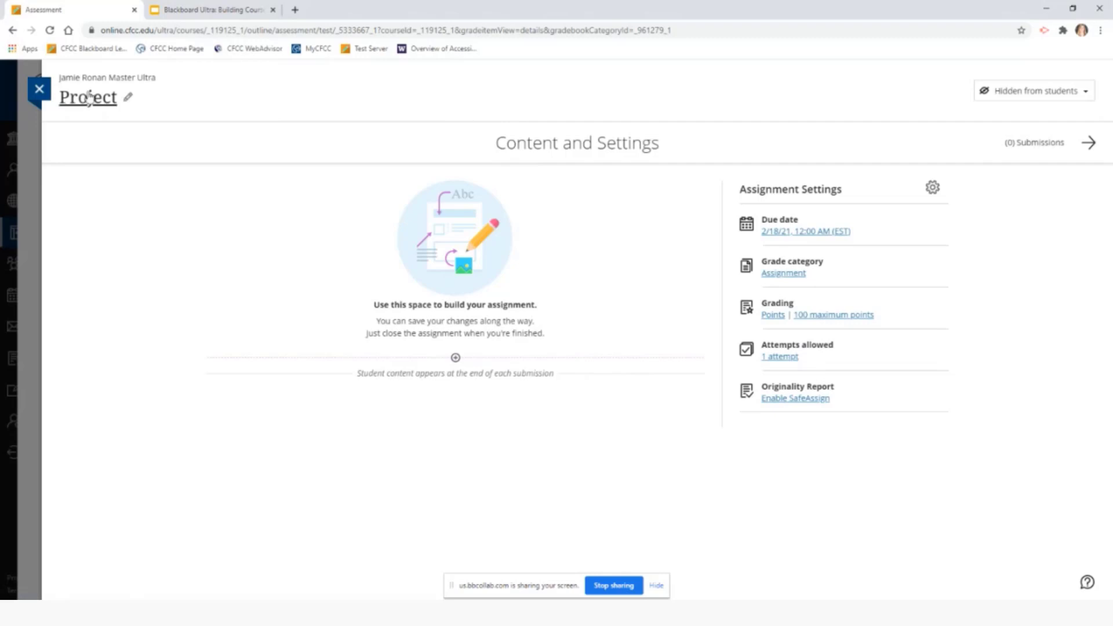
{"action": "left_click", "coordinate": [39, 90]}
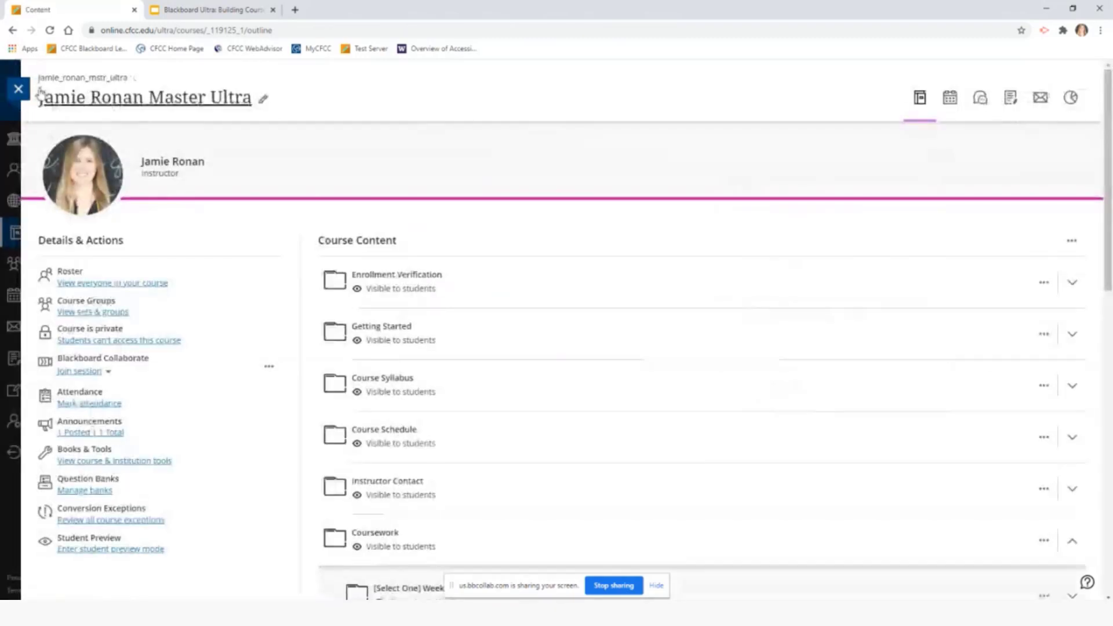
Open the Create choices at the + between Test 1 and Project in Unit 2
{"action": "scroll", "coordinate": [691, 303], "scroll_direction": "down", "scroll_amount": 3}
{"action": "scroll", "coordinate": [677, 302], "scroll_direction": "down", "scroll_amount": 4}
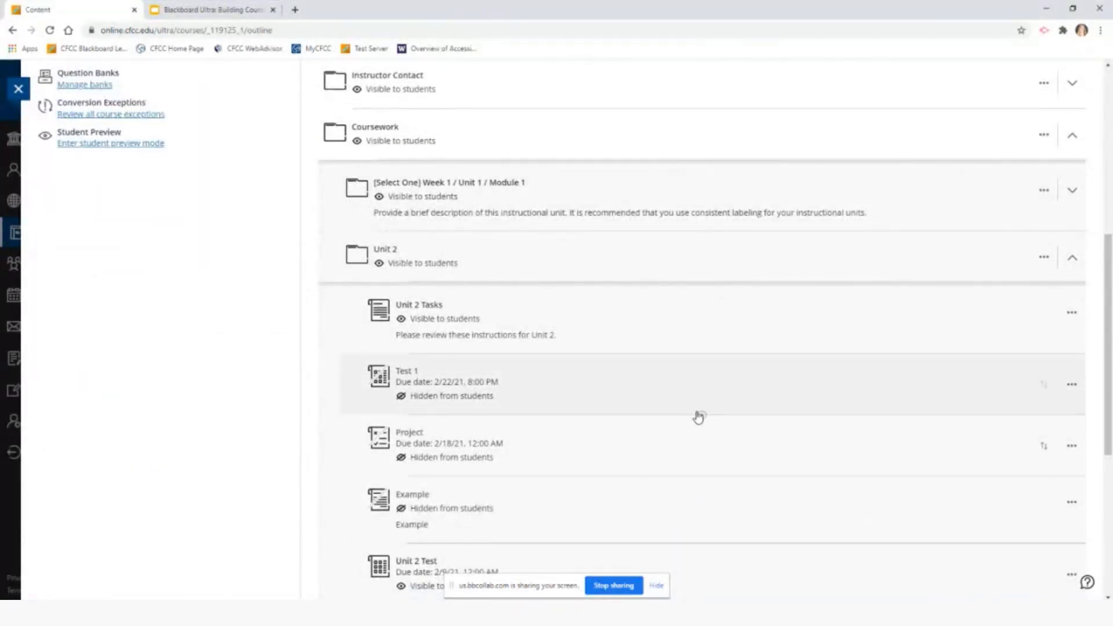
{"action": "left_click", "coordinate": [702, 417]}
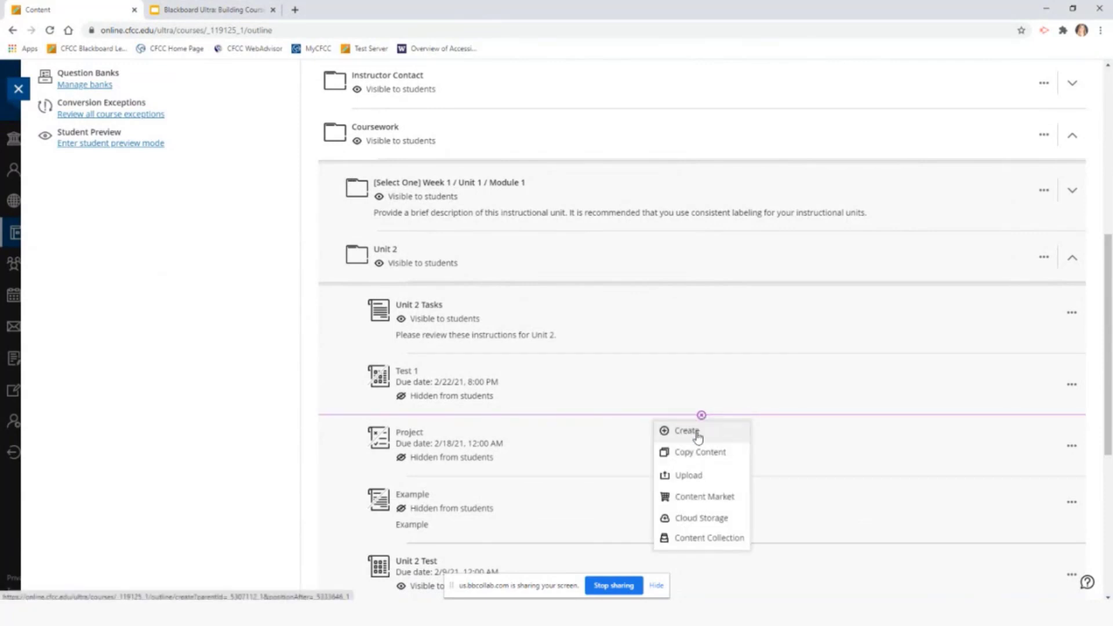
{"action": "left_click", "coordinate": [698, 432]}
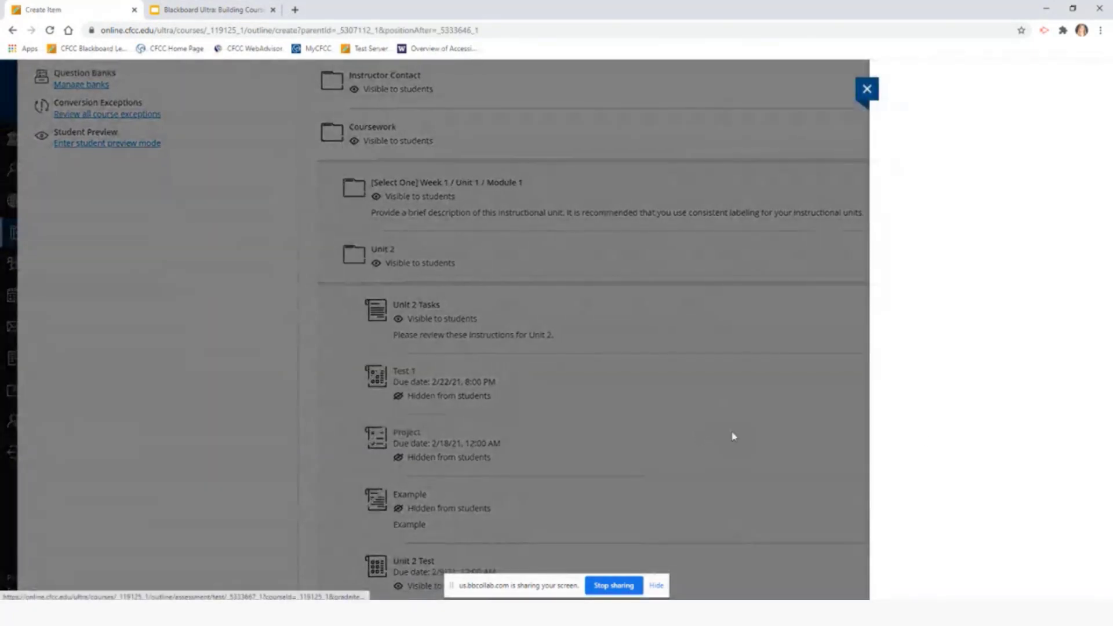
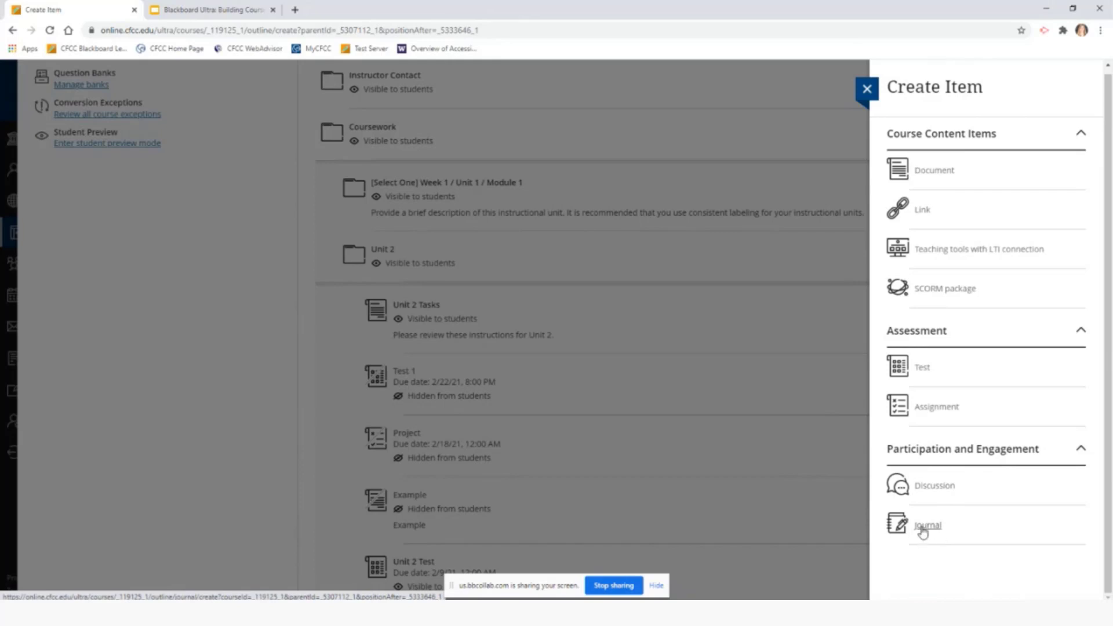
Add a journal to Unit 2 titled 'Journal', leaving it hidden from students
{"action": "left_click", "coordinate": [929, 526]}
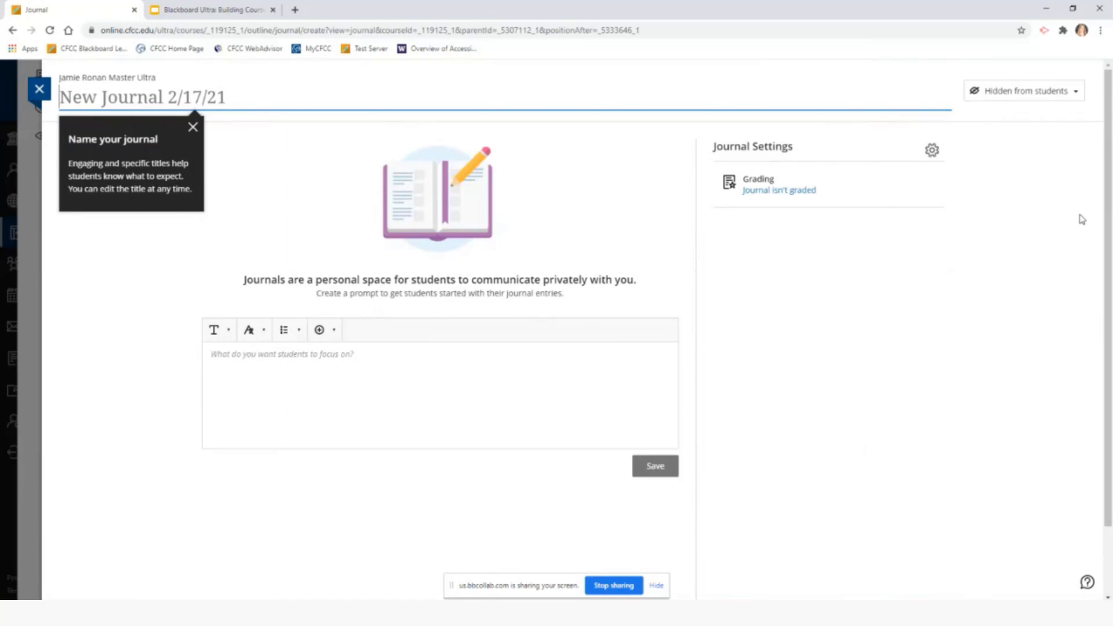
{"action": "type", "text": "Journal"}
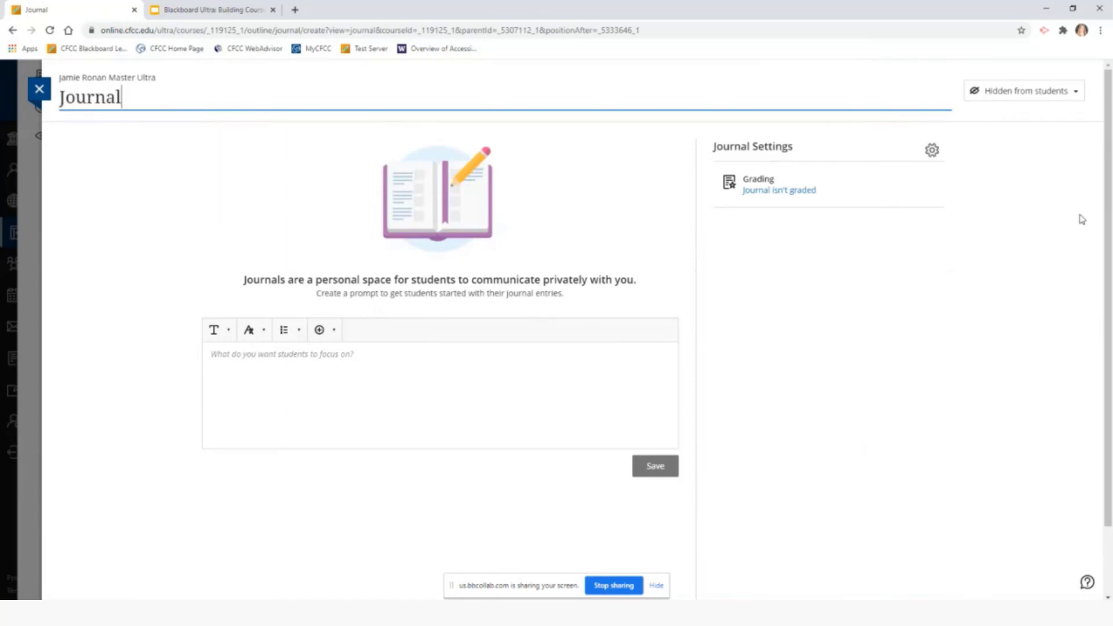
{"action": "left_click", "coordinate": [318, 359]}
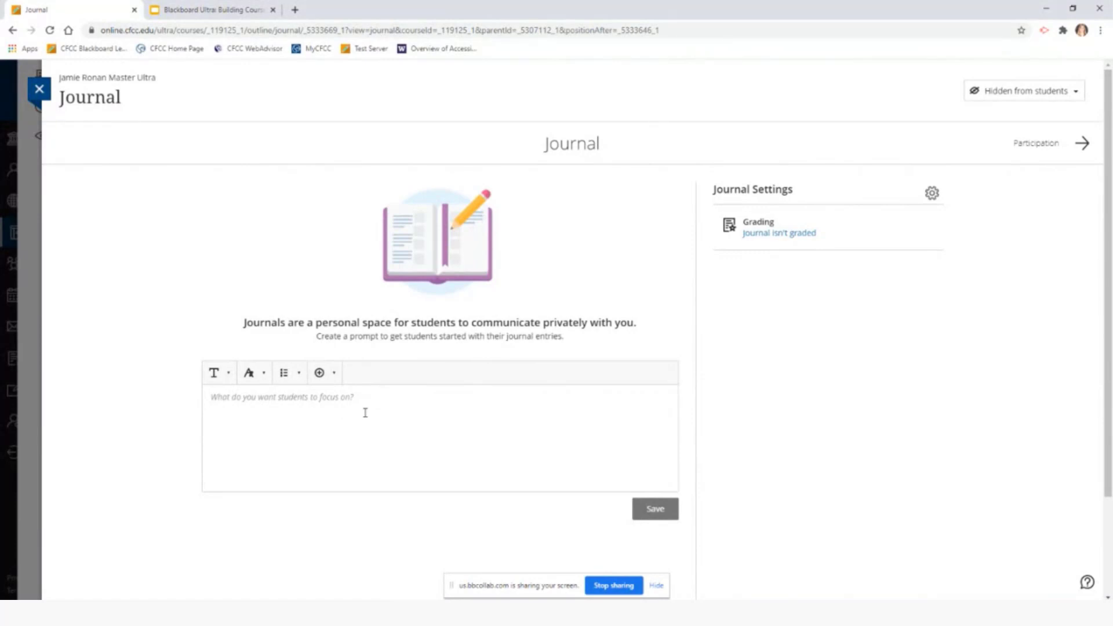
Type 'Prompt...' in the journal prompt and look over the text style, list and insert-content menus
{"action": "left_click", "coordinate": [344, 400]}
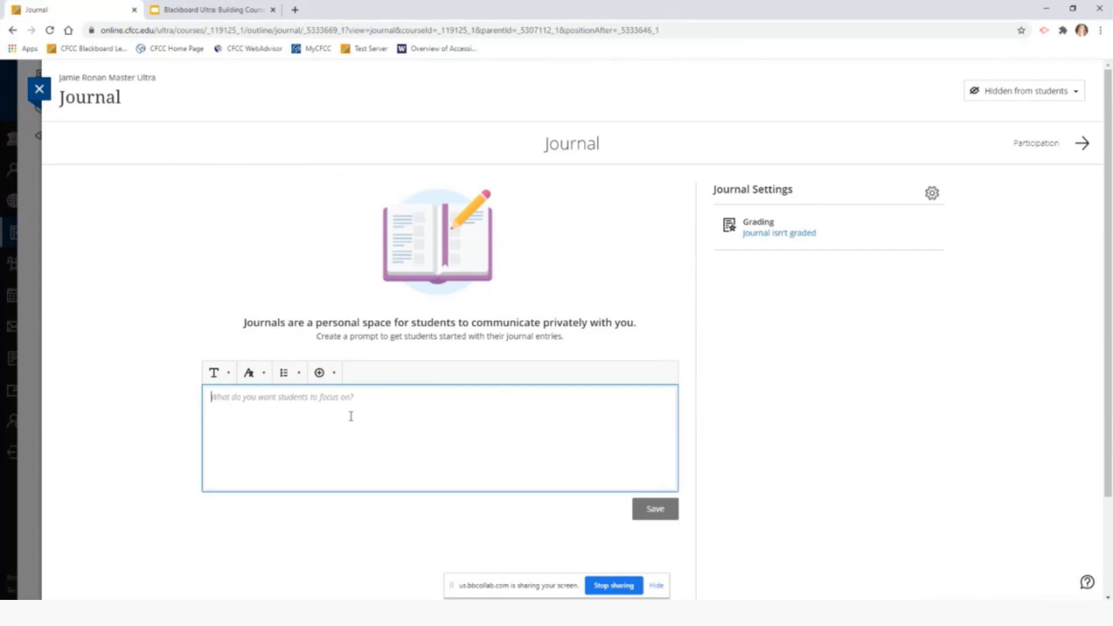
{"action": "type", "text": "Prompt"}
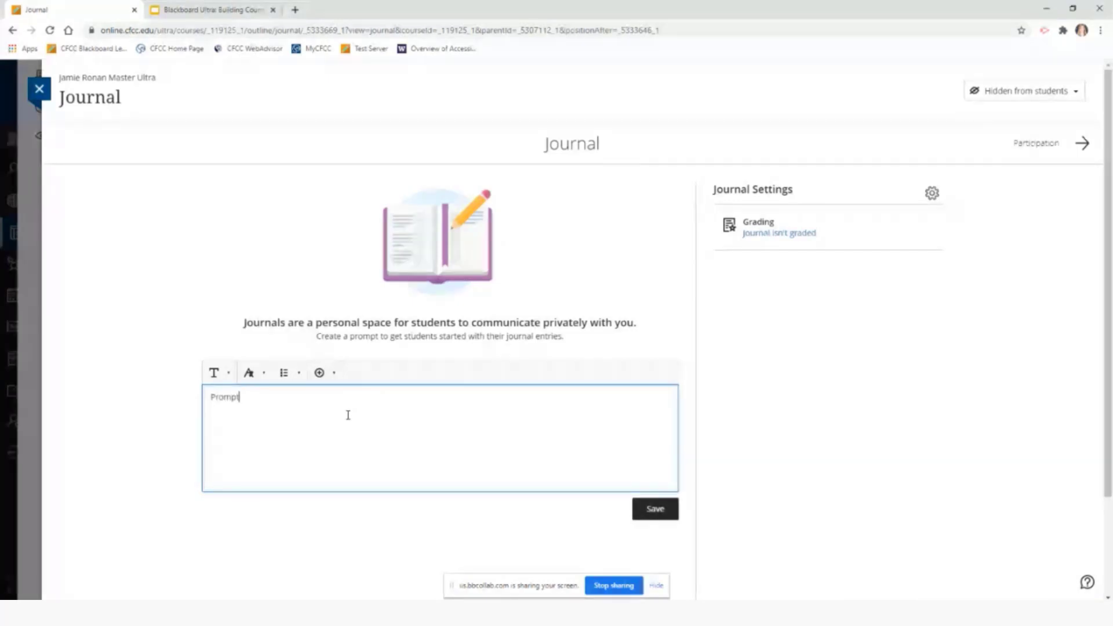
{"action": "type", "text": "..."}
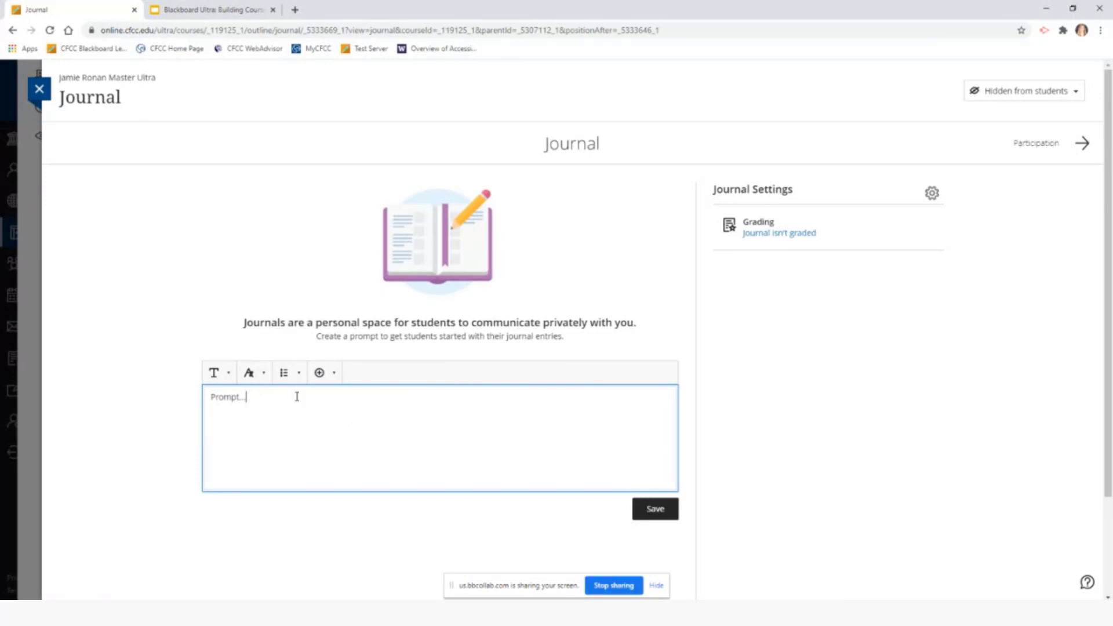
{"action": "left_click", "coordinate": [233, 374]}
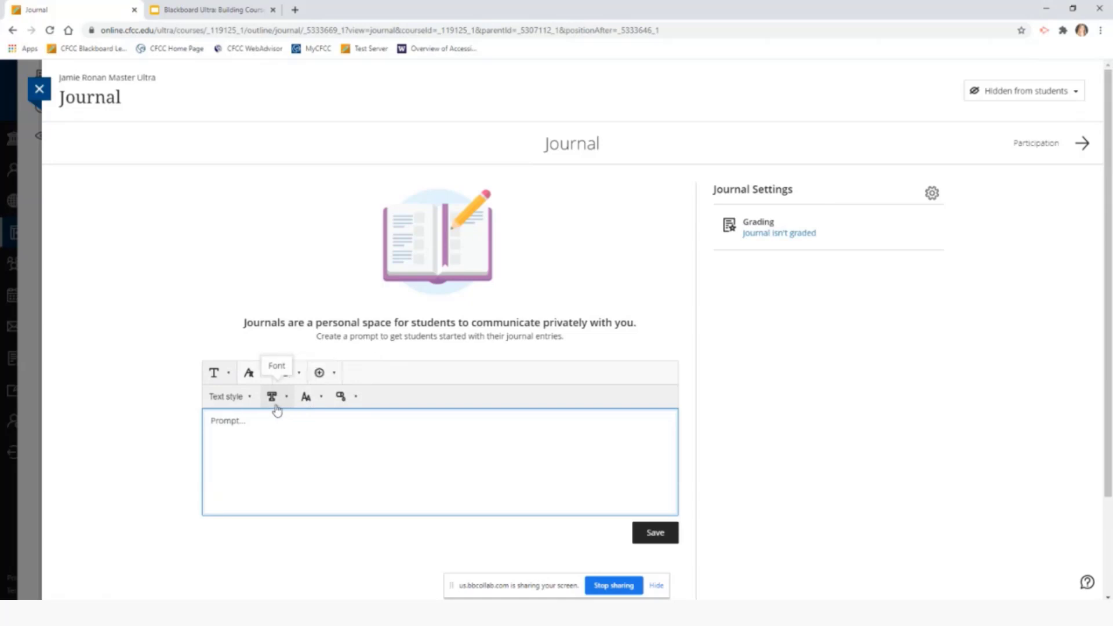
{"action": "left_click", "coordinate": [285, 373]}
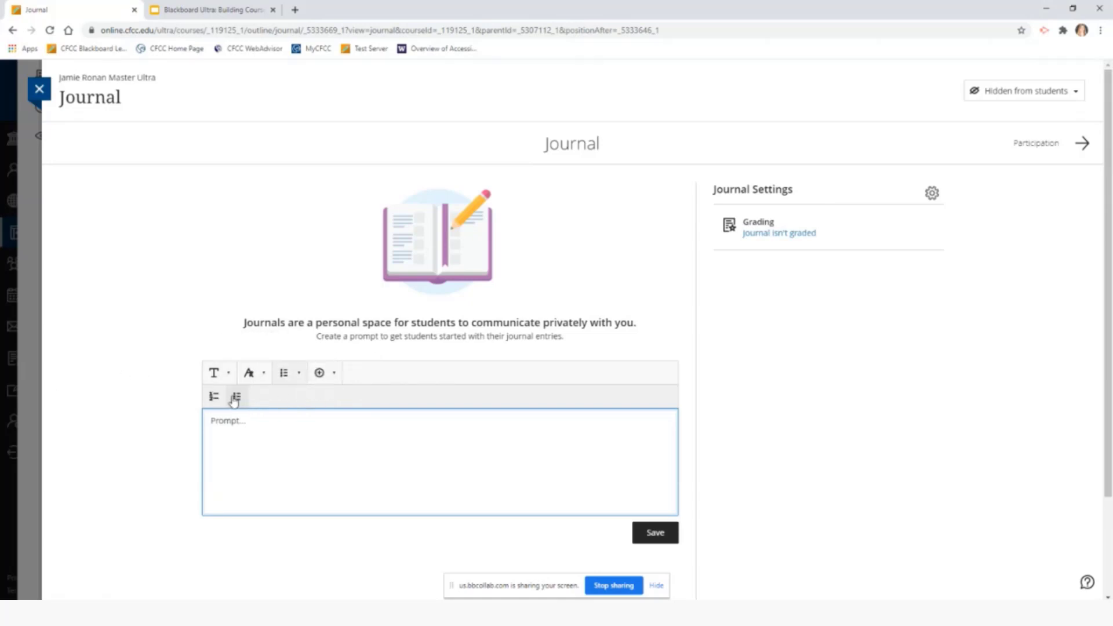
{"action": "left_click", "coordinate": [334, 373]}
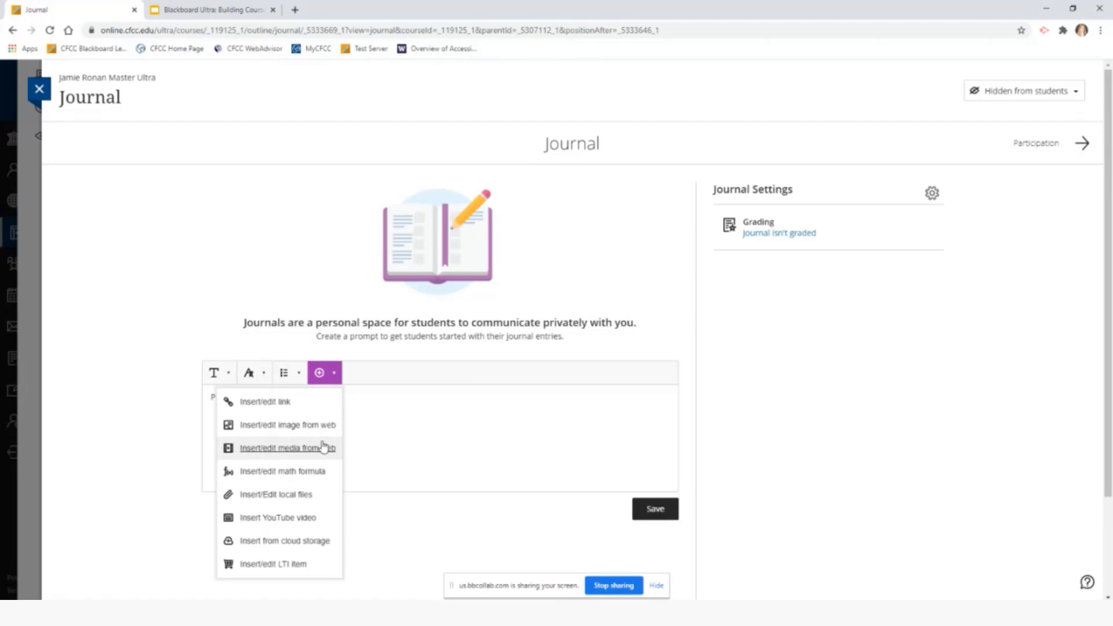
{"action": "left_click", "coordinate": [333, 376]}
{"action": "left_click", "coordinate": [268, 405]}
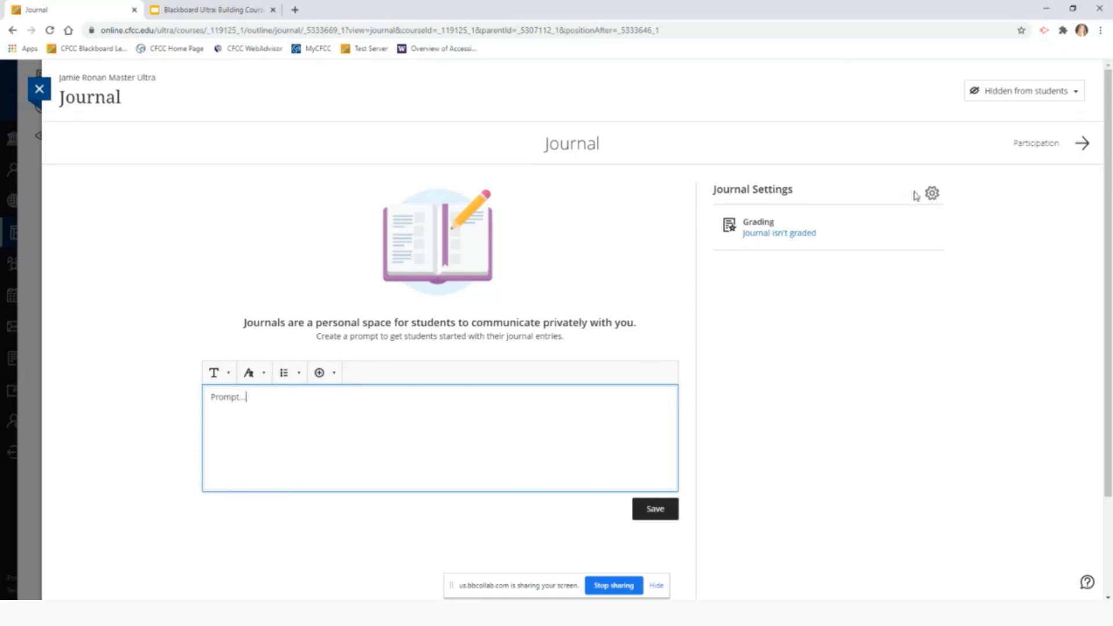
Save journal settings as ungraded, with students unable to edit or delete entries and comments
{"action": "left_click", "coordinate": [932, 195]}
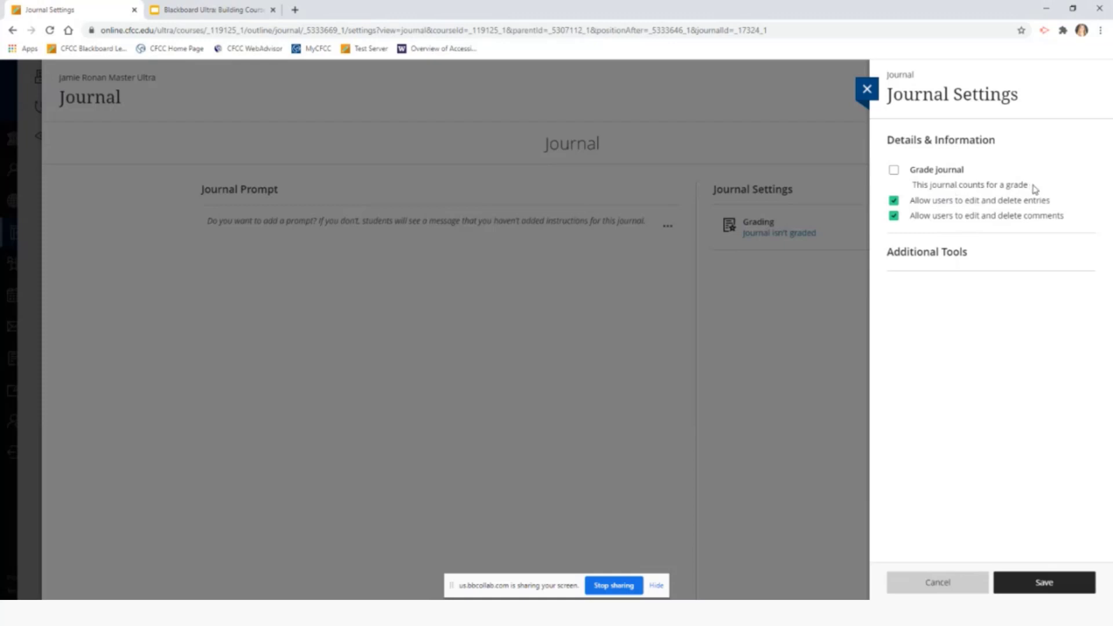
{"action": "left_click", "coordinate": [894, 170]}
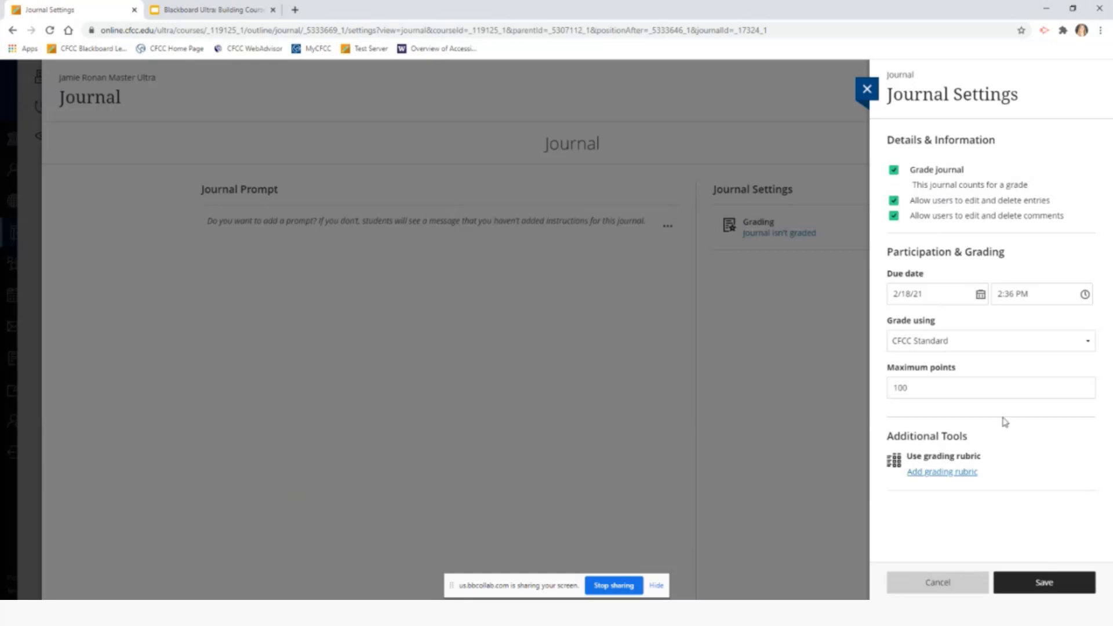
{"action": "left_click", "coordinate": [895, 174]}
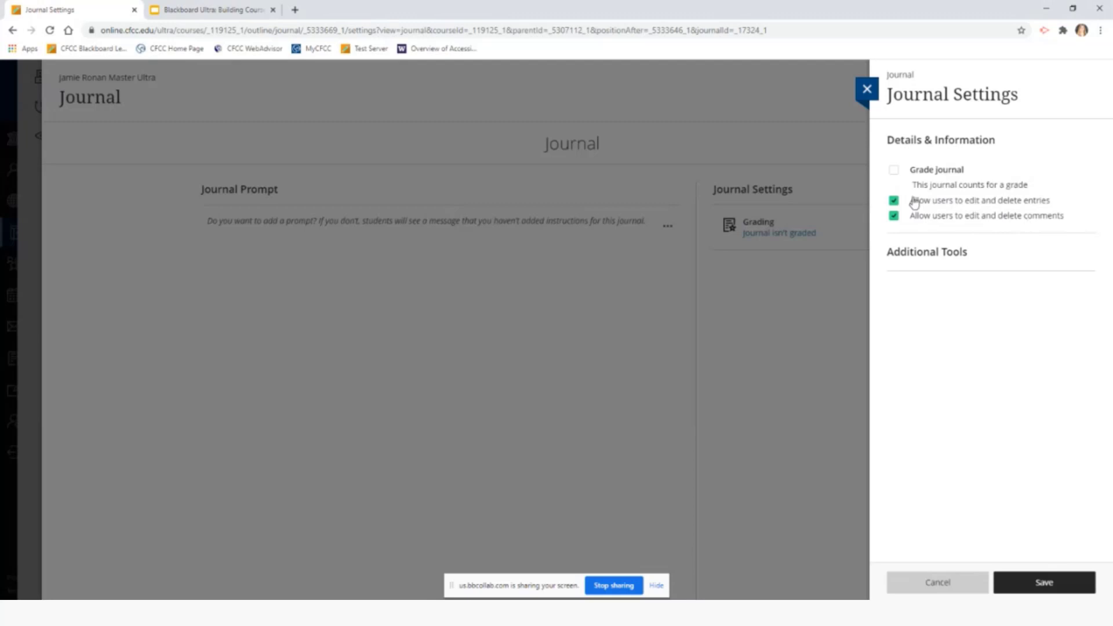
{"action": "left_click", "coordinate": [894, 201]}
{"action": "left_click", "coordinate": [896, 216]}
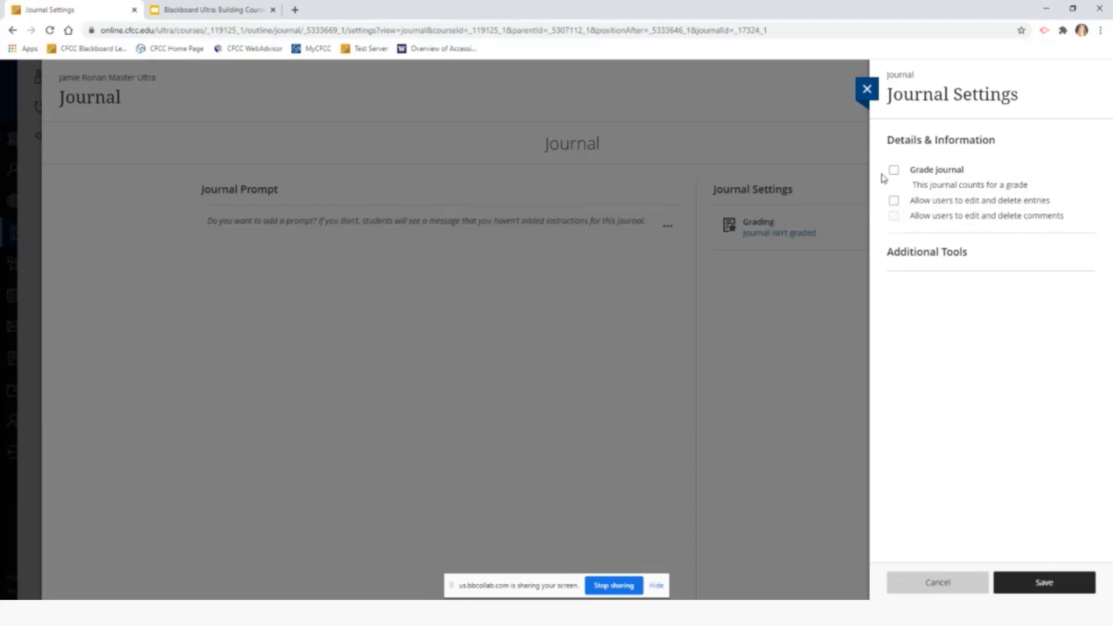
{"action": "left_click", "coordinate": [1045, 583]}
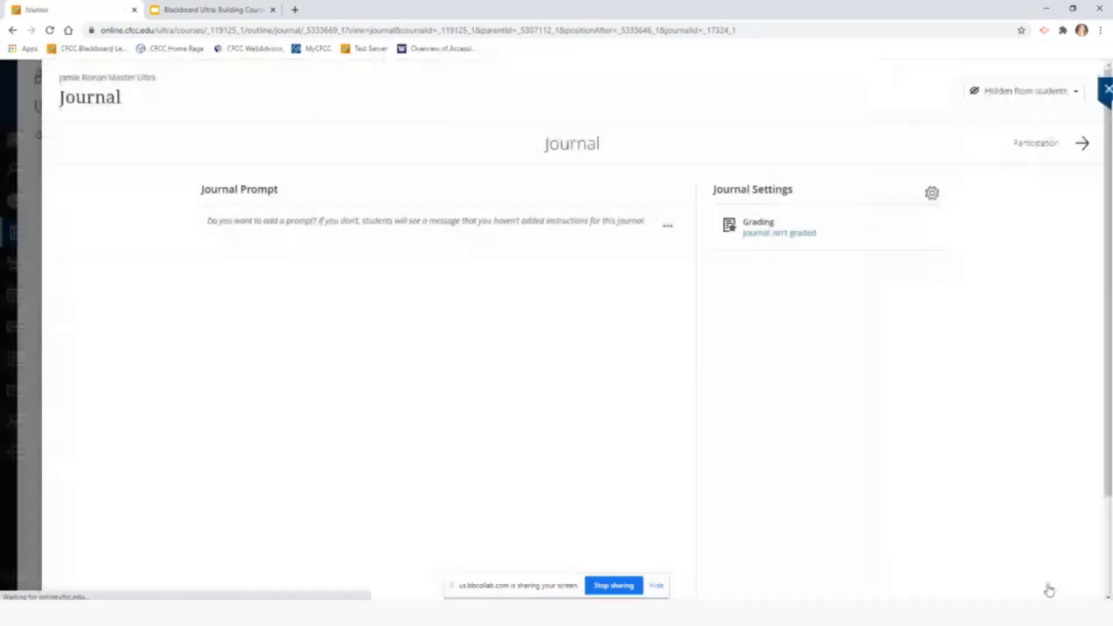
Close the journal and bring up the add-content choices between Test 1 and Journal
{"action": "left_click", "coordinate": [38, 90]}
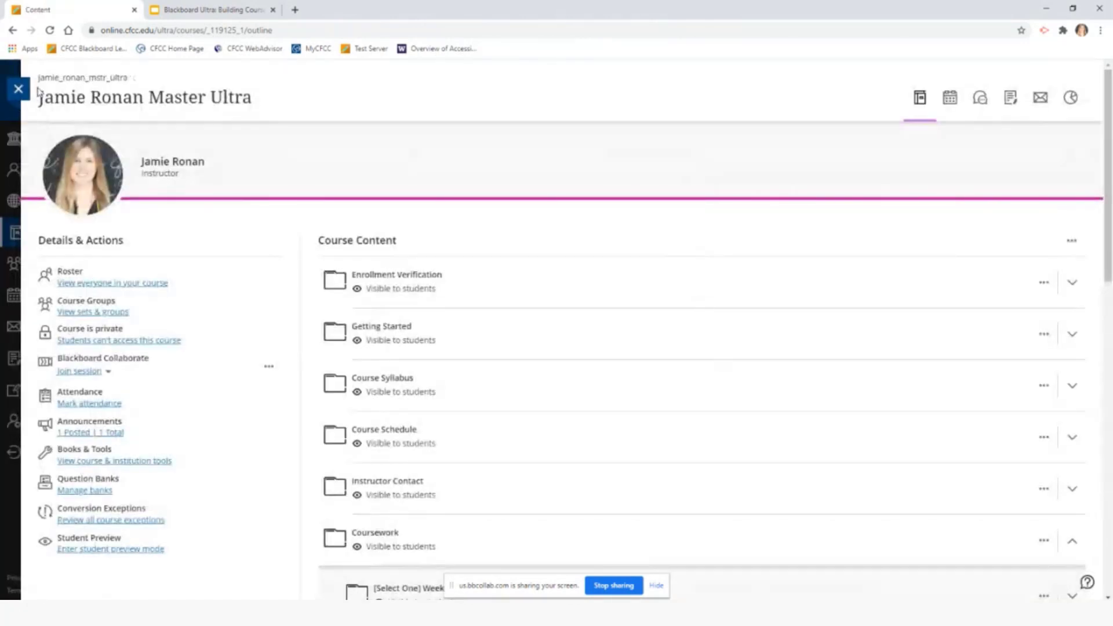
{"action": "scroll", "coordinate": [708, 315], "scroll_direction": "down", "scroll_amount": 4}
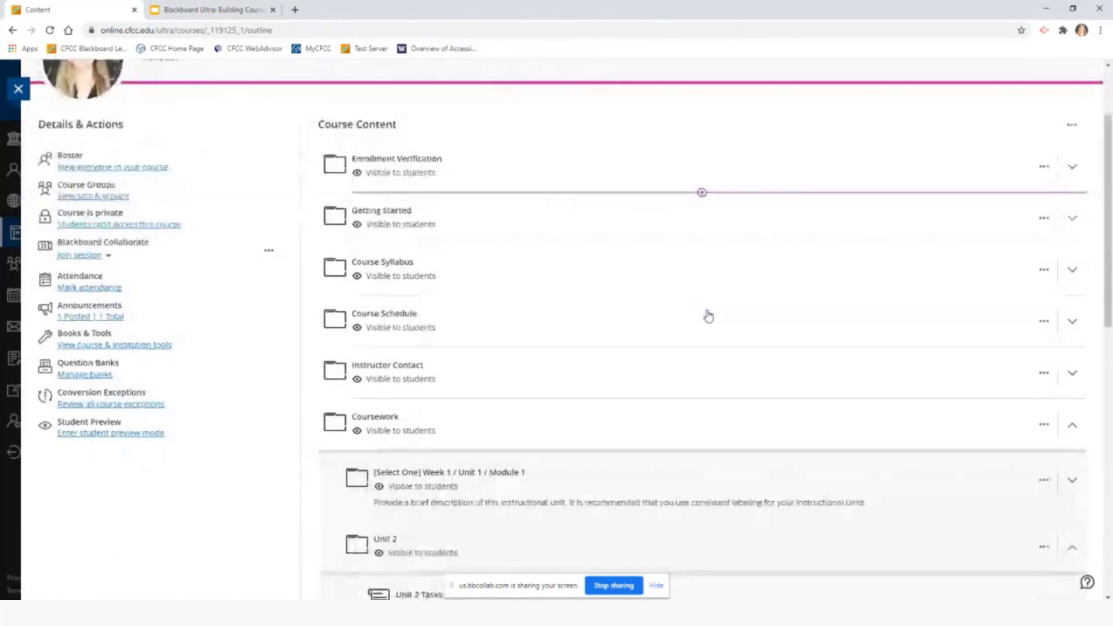
{"action": "scroll", "coordinate": [708, 316], "scroll_direction": "down", "scroll_amount": 5}
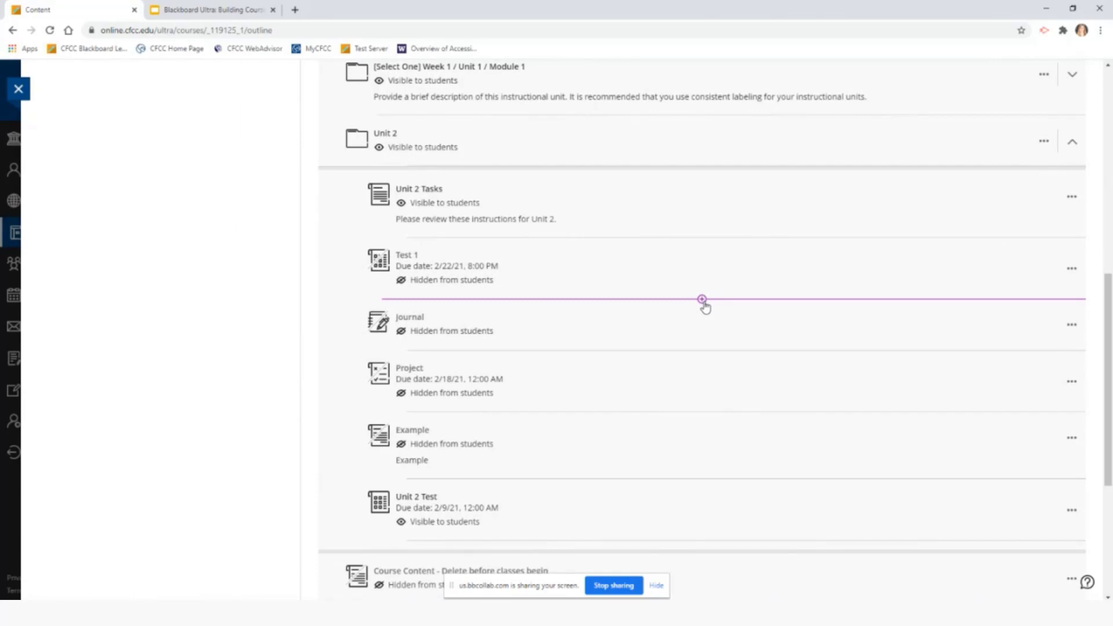
{"action": "left_click", "coordinate": [703, 300]}
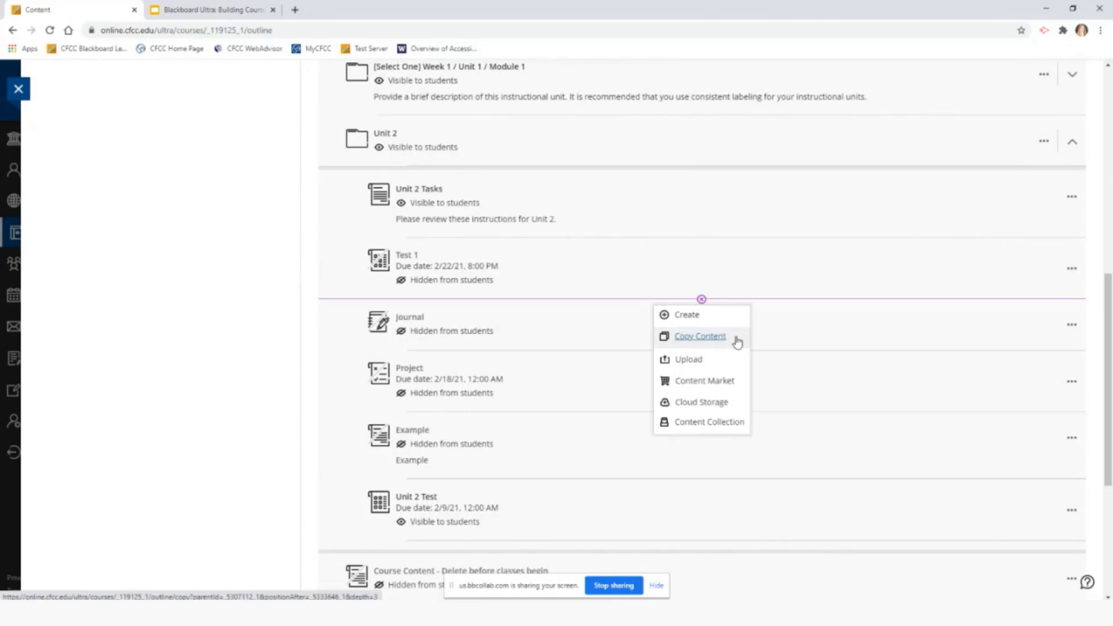
Choose Copy Content and select Harmonize Demo Ultra as the source course
{"action": "left_click", "coordinate": [696, 341]}
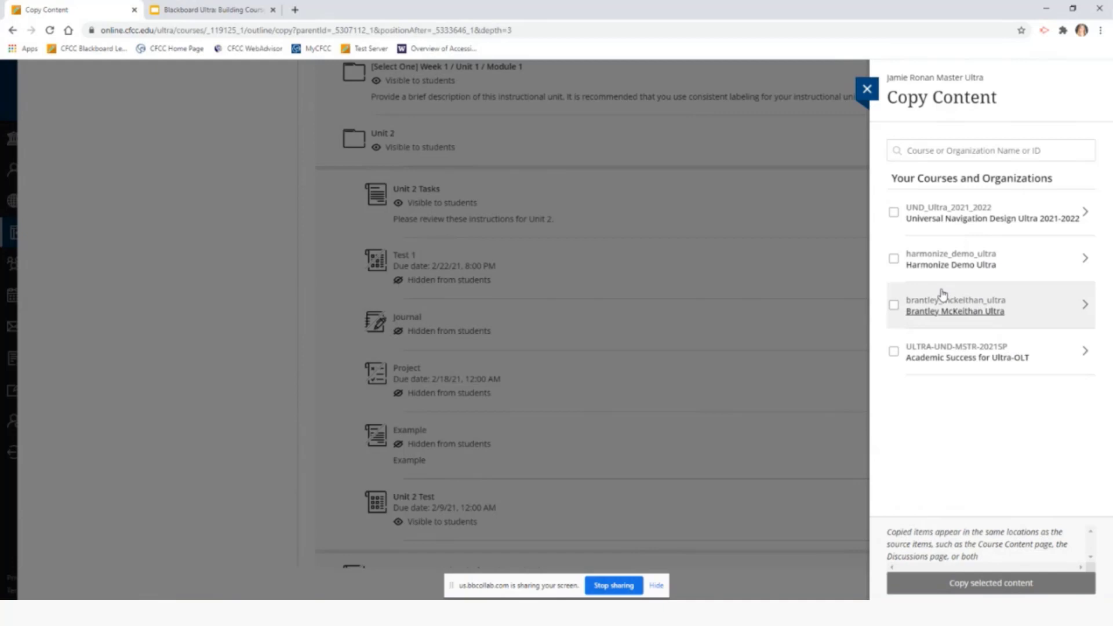
{"action": "left_click", "coordinate": [893, 259]}
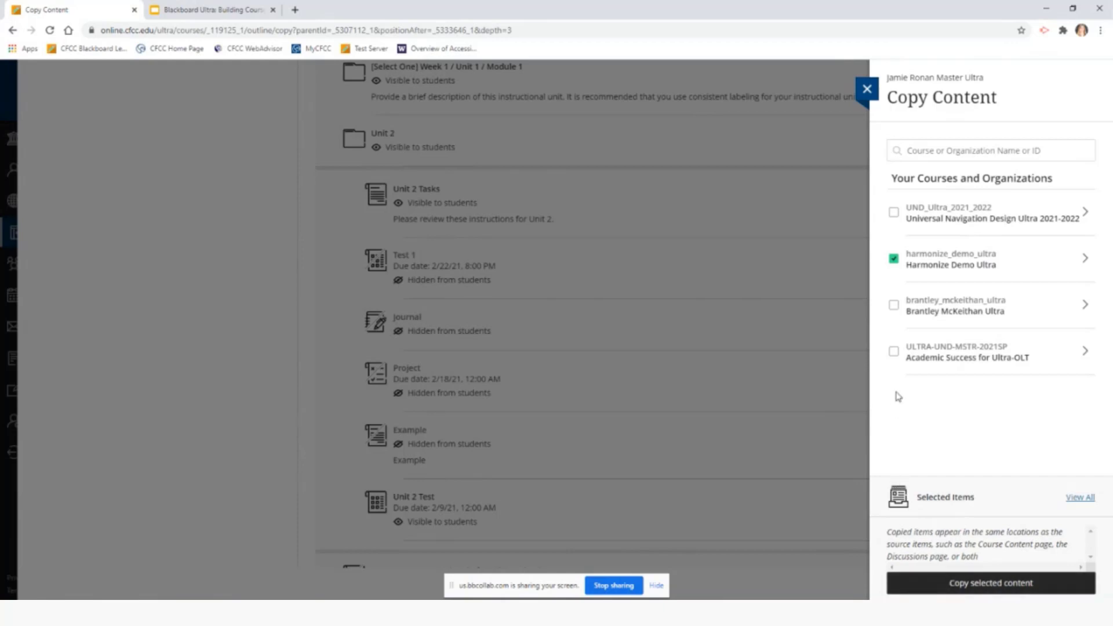
{"action": "left_click", "coordinate": [894, 259]}
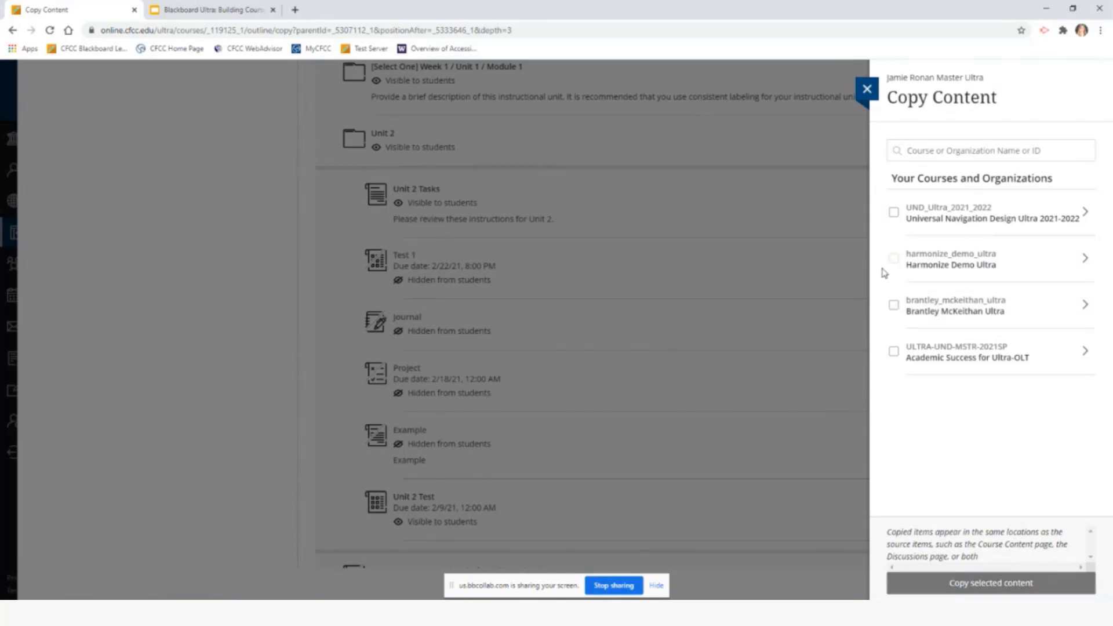
{"action": "left_click", "coordinate": [893, 259]}
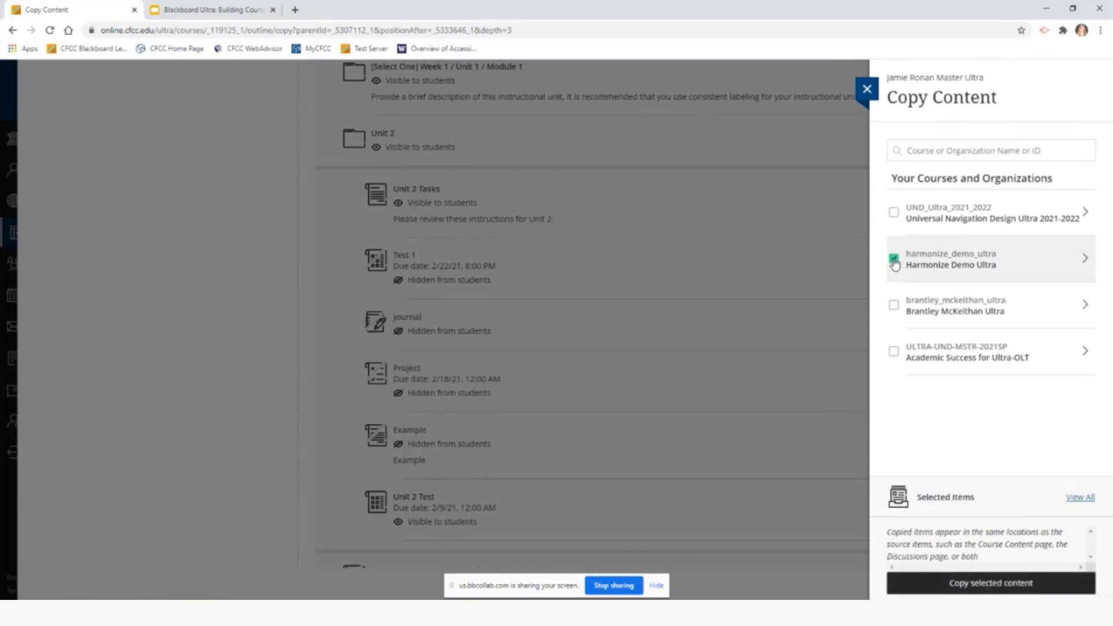
Expand Harmonize Demo Ultra, select its Course Content folder and show its subfolders
{"action": "left_click", "coordinate": [1085, 261]}
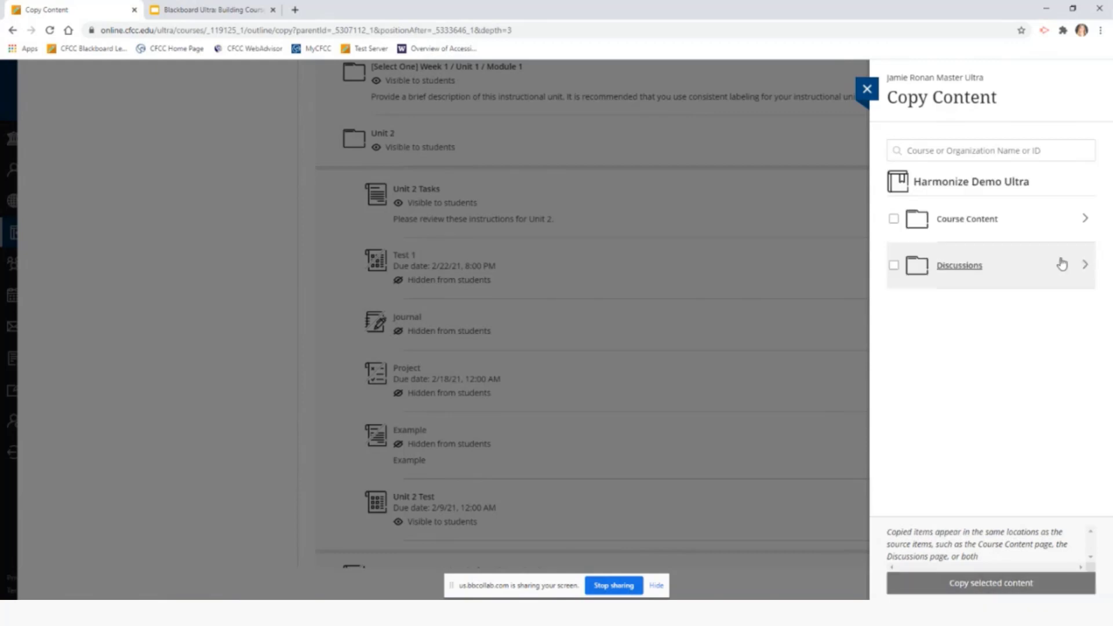
{"action": "left_click", "coordinate": [894, 219]}
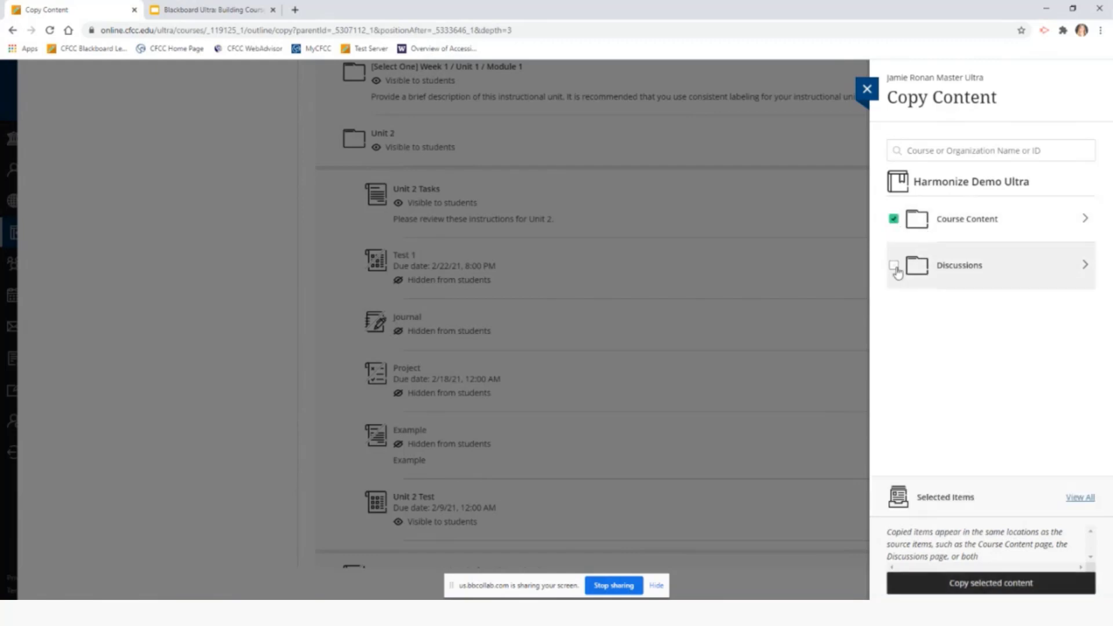
{"action": "left_click", "coordinate": [894, 219]}
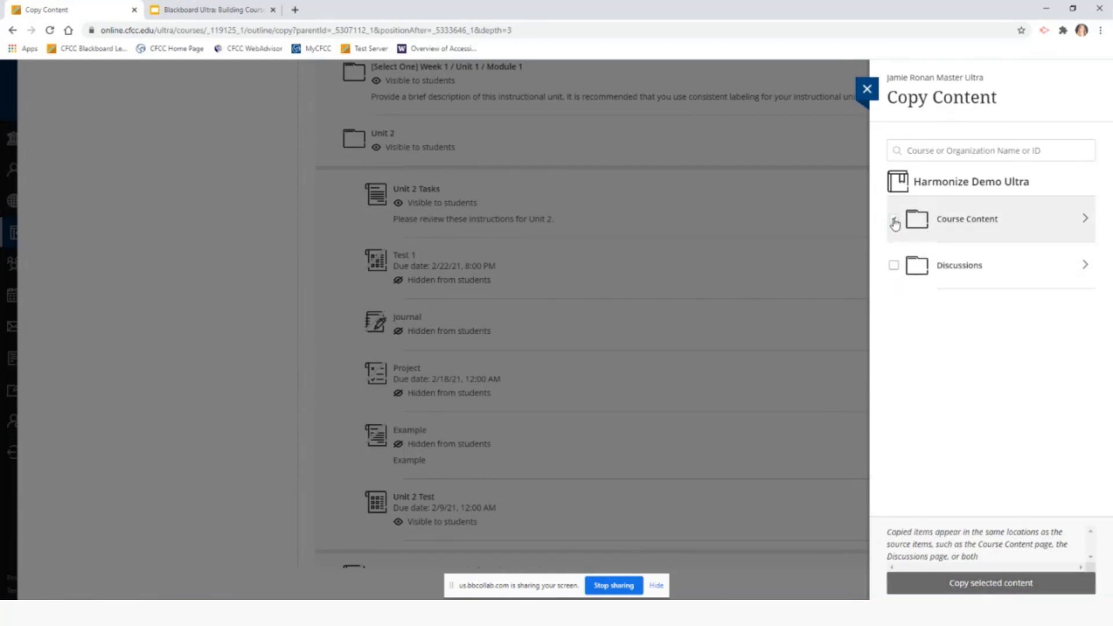
{"action": "left_click", "coordinate": [894, 219]}
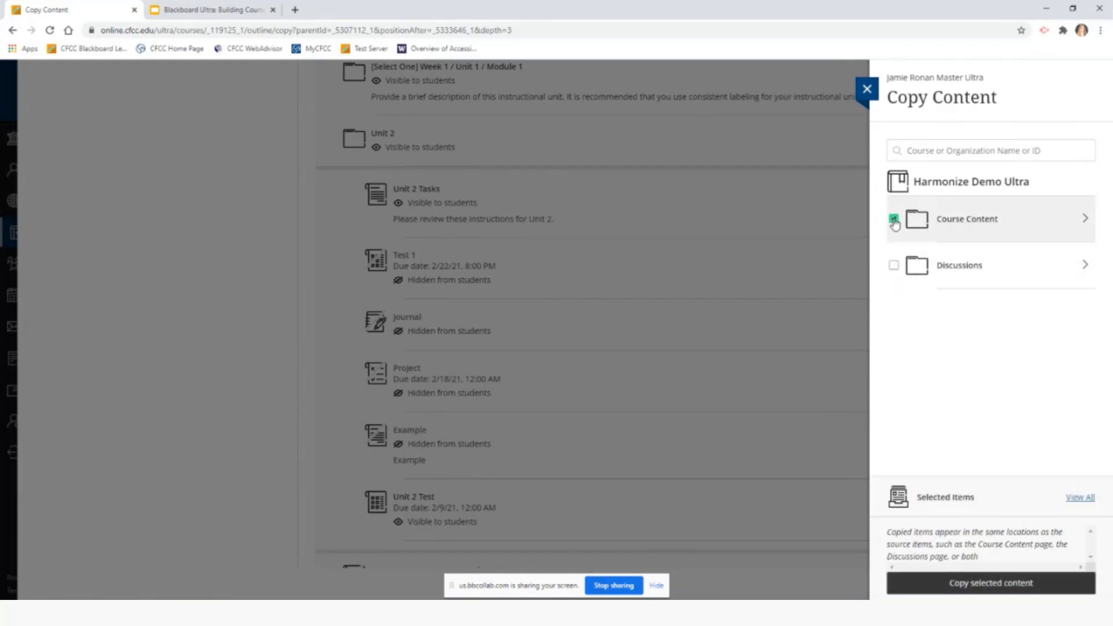
{"action": "left_click", "coordinate": [1086, 220]}
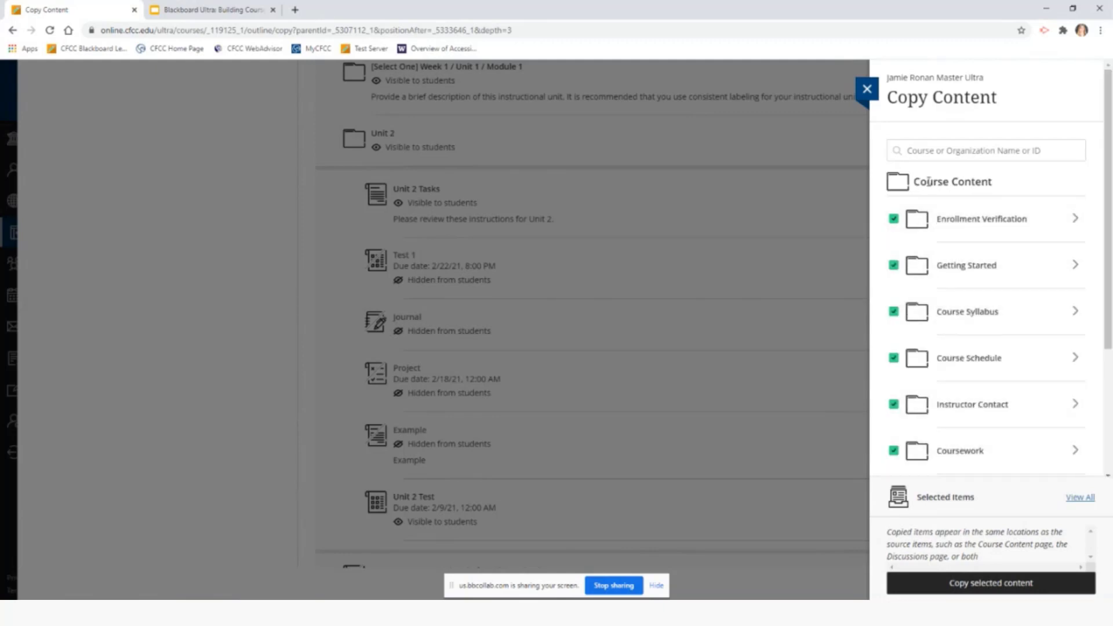
{"action": "scroll", "coordinate": [912, 296], "scroll_direction": "down", "scroll_amount": 2}
{"action": "scroll", "coordinate": [912, 295], "scroll_direction": "down", "scroll_amount": 2}
{"action": "scroll", "coordinate": [915, 296], "scroll_direction": "up", "scroll_amount": 4}
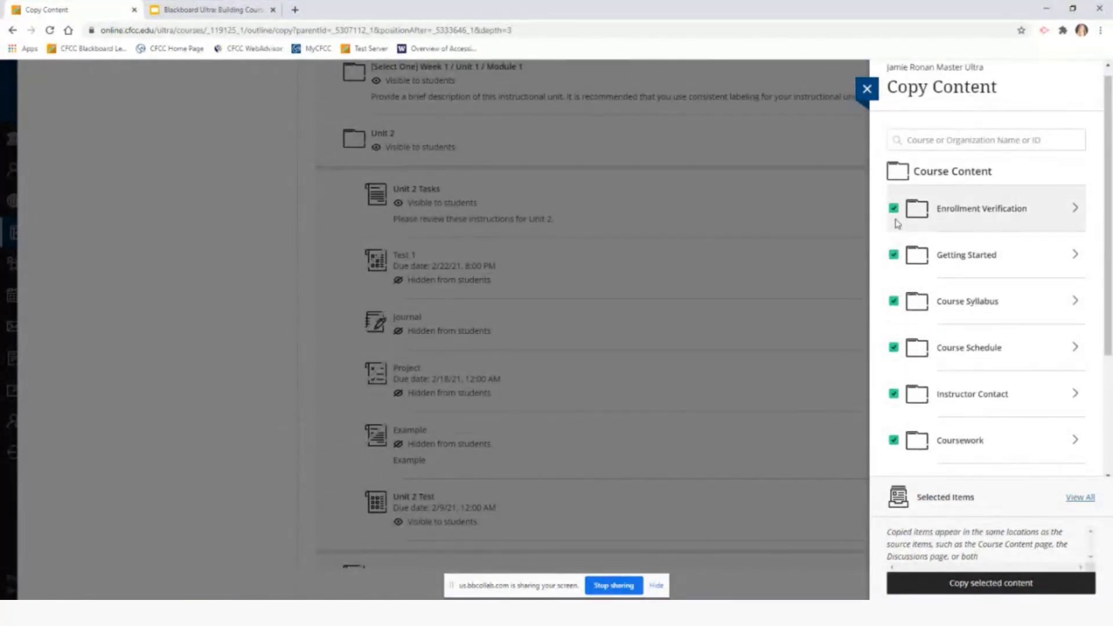
Exclude Getting Started, Course Syllabus, Course Schedule, Instructor Contact and Coursework from the copy
{"action": "left_click", "coordinate": [894, 254]}
{"action": "left_click", "coordinate": [893, 302]}
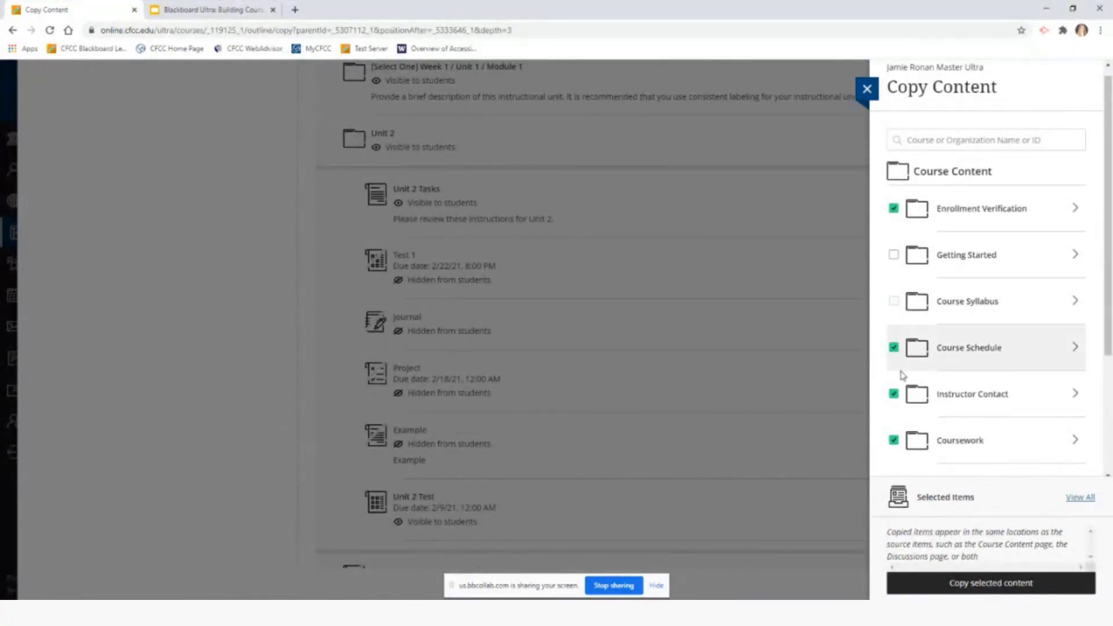
{"action": "left_click", "coordinate": [893, 347]}
{"action": "left_click", "coordinate": [893, 397]}
{"action": "scroll", "coordinate": [894, 395], "scroll_direction": "down", "scroll_amount": 3}
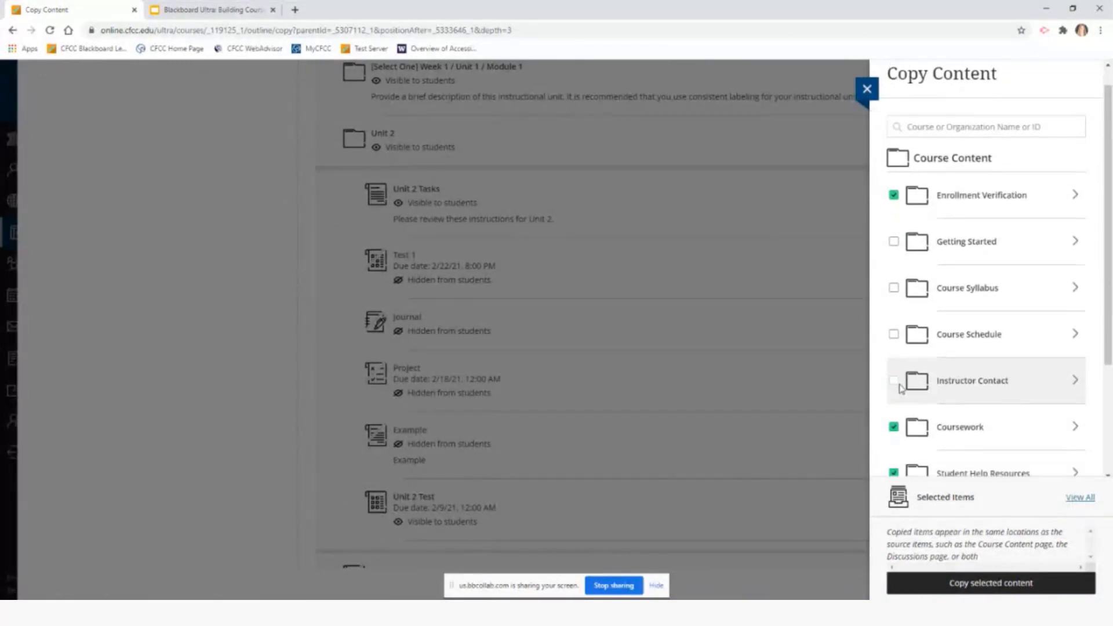
{"action": "left_click", "coordinate": [894, 267]}
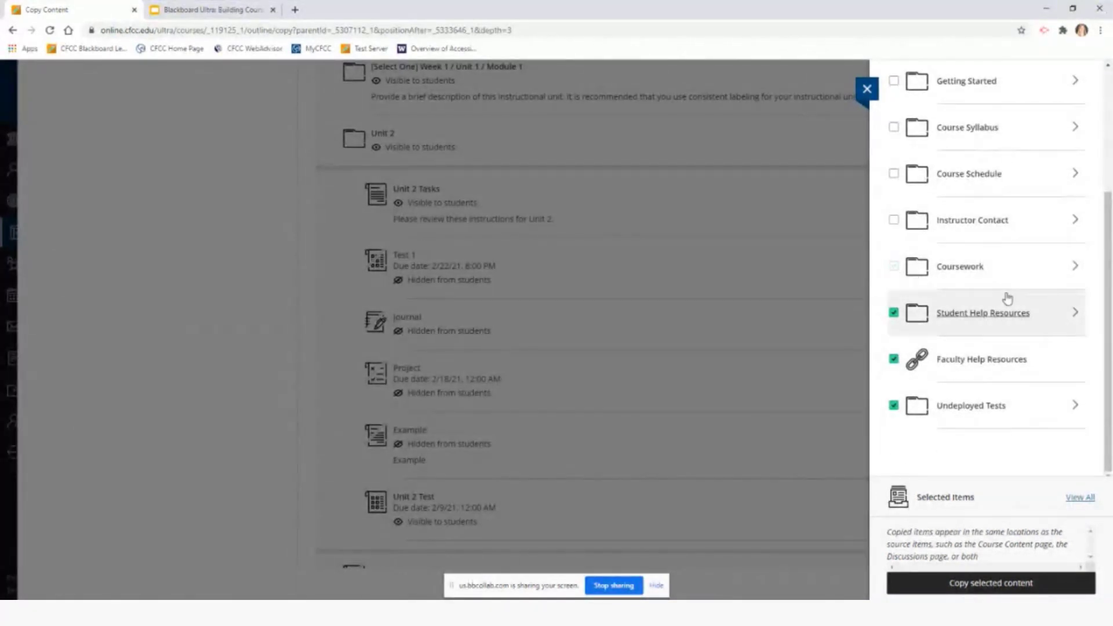
{"action": "scroll", "coordinate": [1003, 298], "scroll_direction": "up", "scroll_amount": 3}
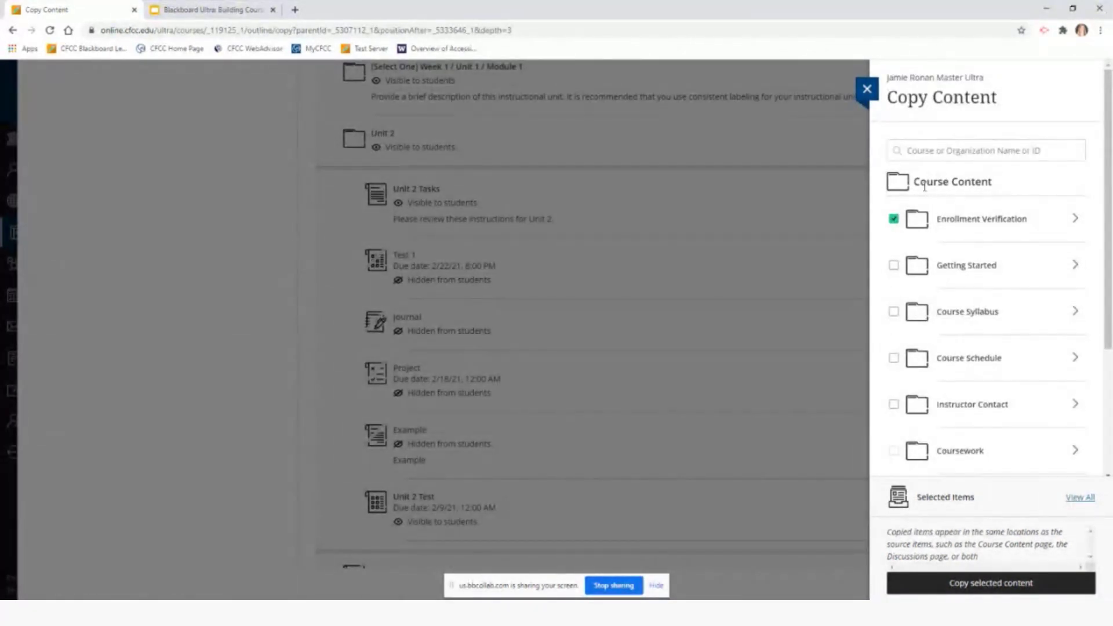
{"action": "scroll", "coordinate": [993, 374], "scroll_direction": "down", "scroll_amount": 3}
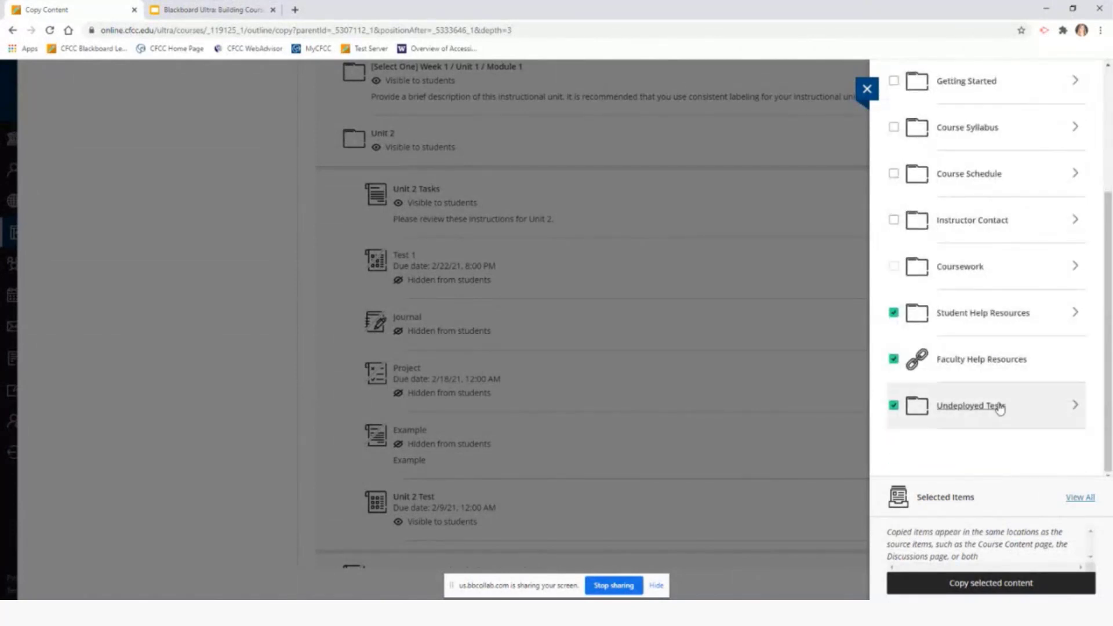
{"action": "scroll", "coordinate": [969, 261], "scroll_direction": "up", "scroll_amount": 3}
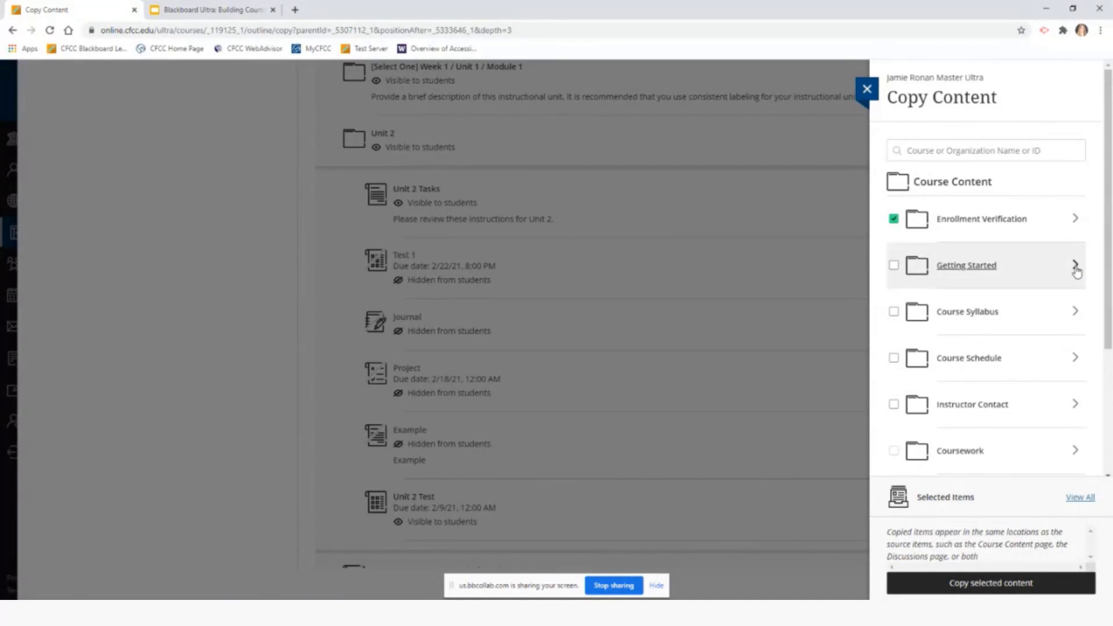
Review all chosen items, drop Faculty Help Resources and Undeployed Tests, then cancel the copy
{"action": "left_click", "coordinate": [1076, 219]}
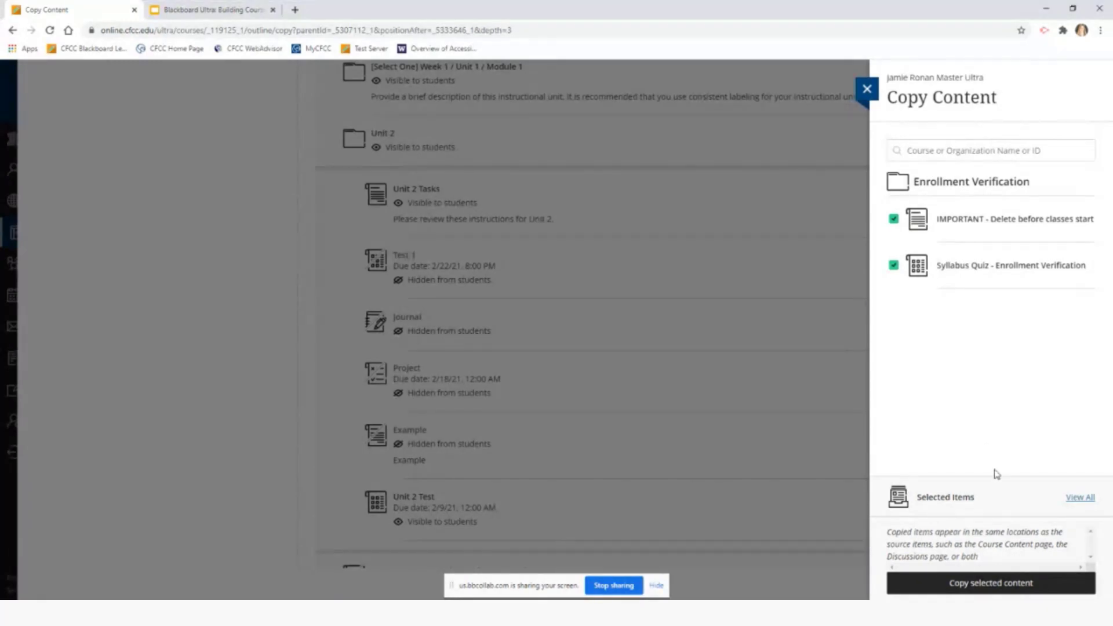
{"action": "left_click", "coordinate": [1081, 499]}
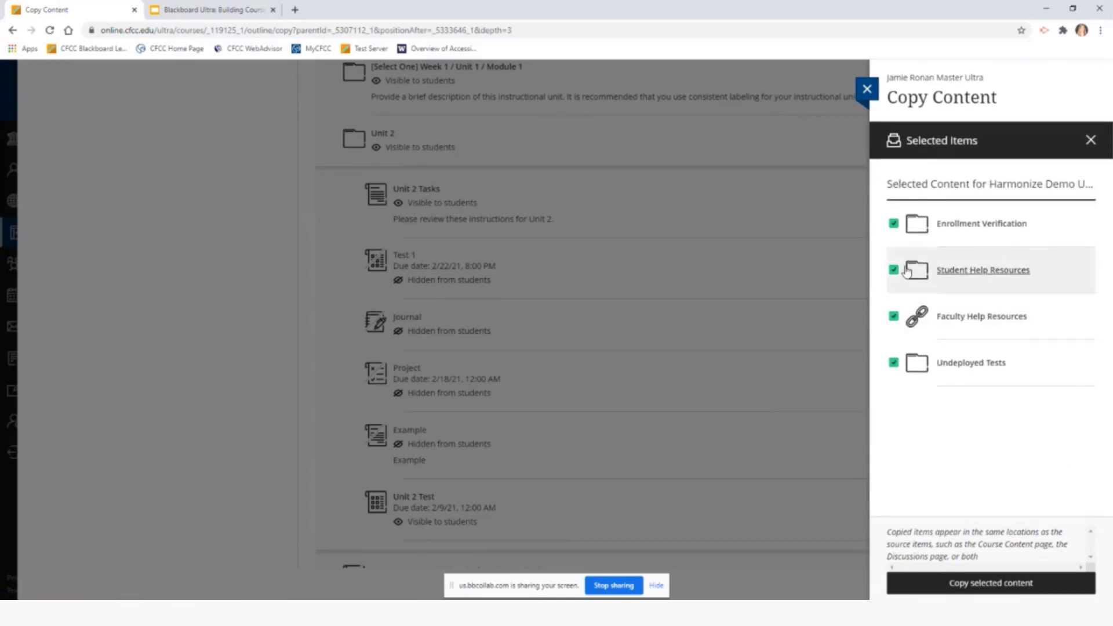
{"action": "left_click", "coordinate": [894, 225]}
{"action": "left_click", "coordinate": [894, 225]}
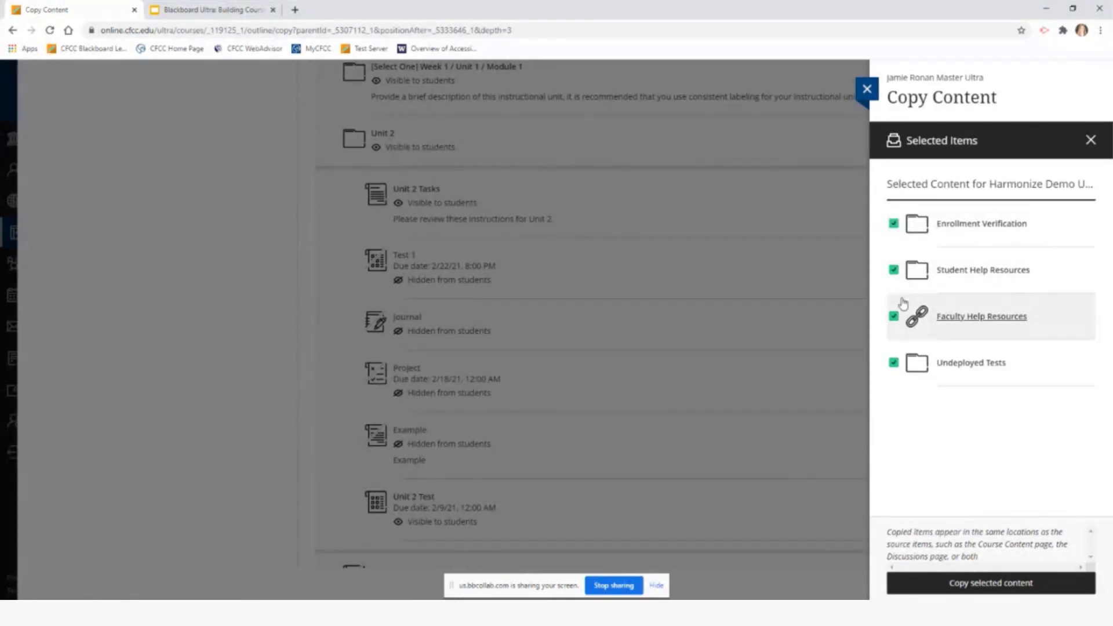
{"action": "left_click", "coordinate": [894, 317]}
{"action": "left_click", "coordinate": [894, 363]}
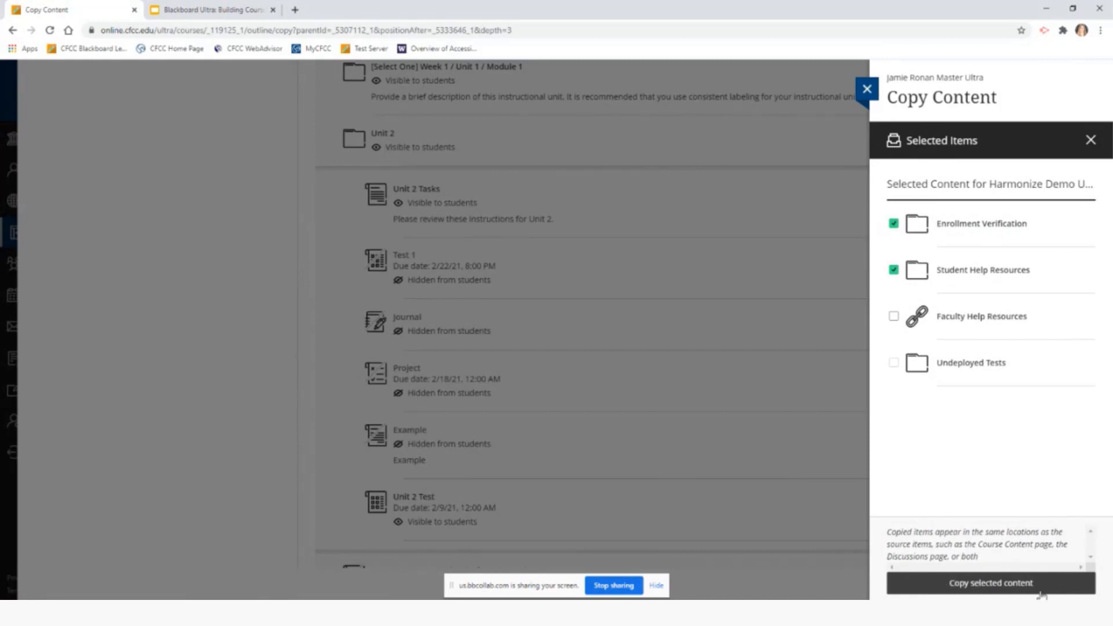
{"action": "left_click", "coordinate": [1055, 590]}
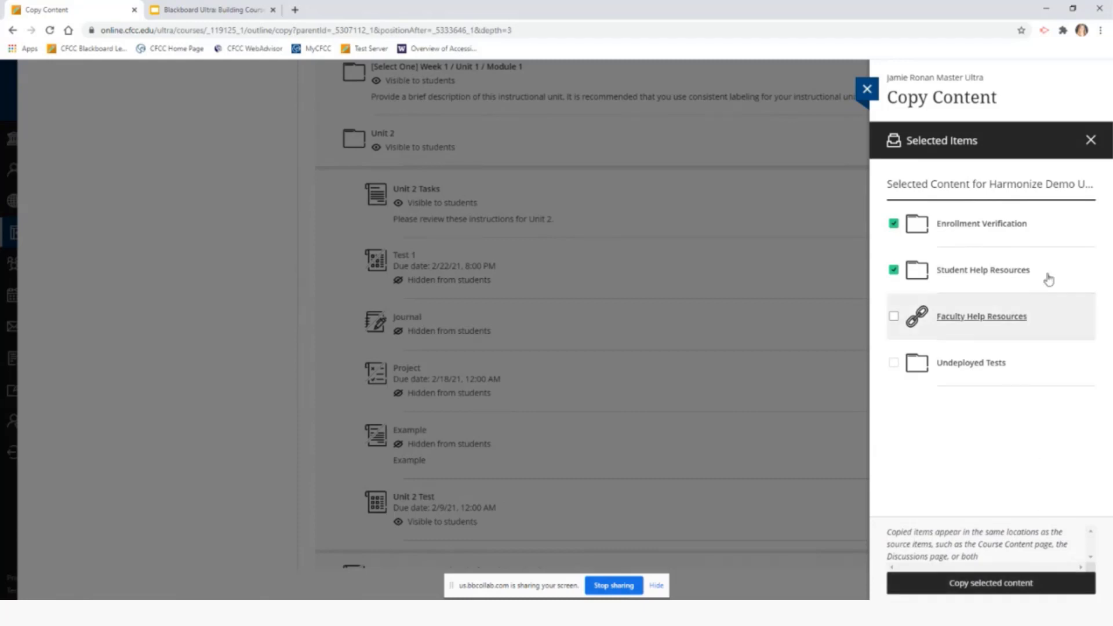
{"action": "left_click", "coordinate": [1091, 142]}
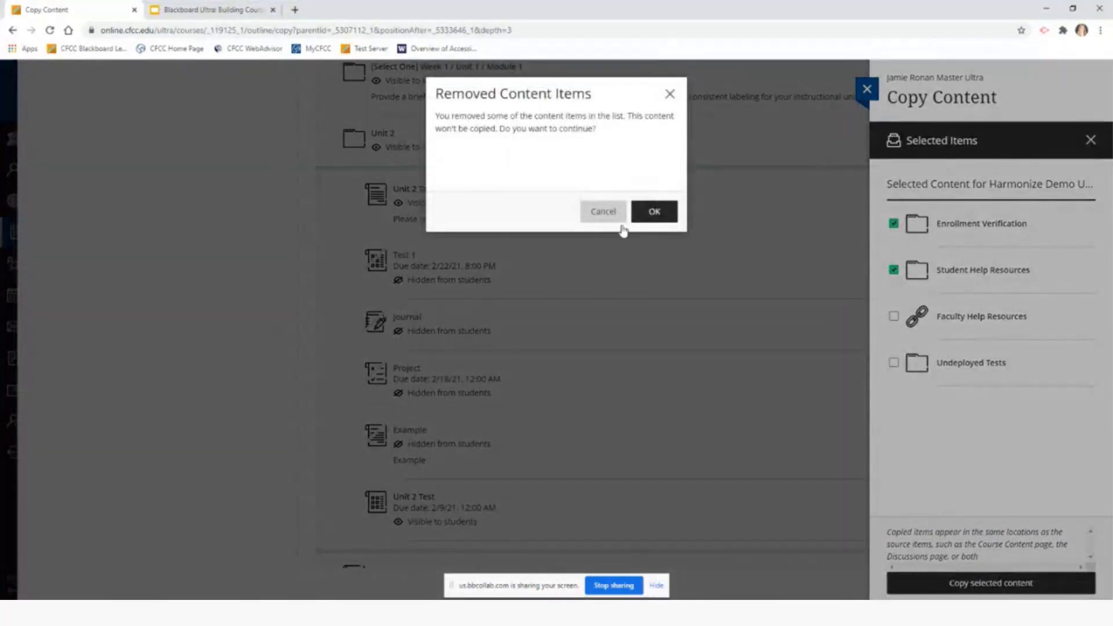
{"action": "left_click", "coordinate": [609, 213]}
Open the Content Market from the + divider below Unit 2 Tasks
{"action": "scroll", "coordinate": [696, 348], "scroll_direction": "down", "scroll_amount": 8}
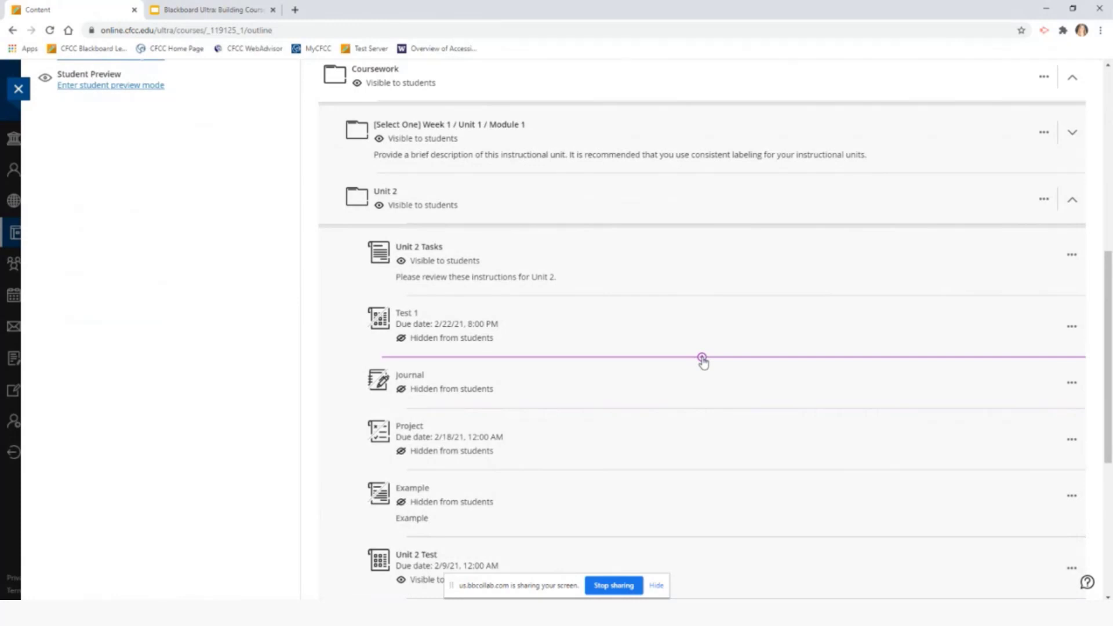
{"action": "left_click", "coordinate": [701, 297]}
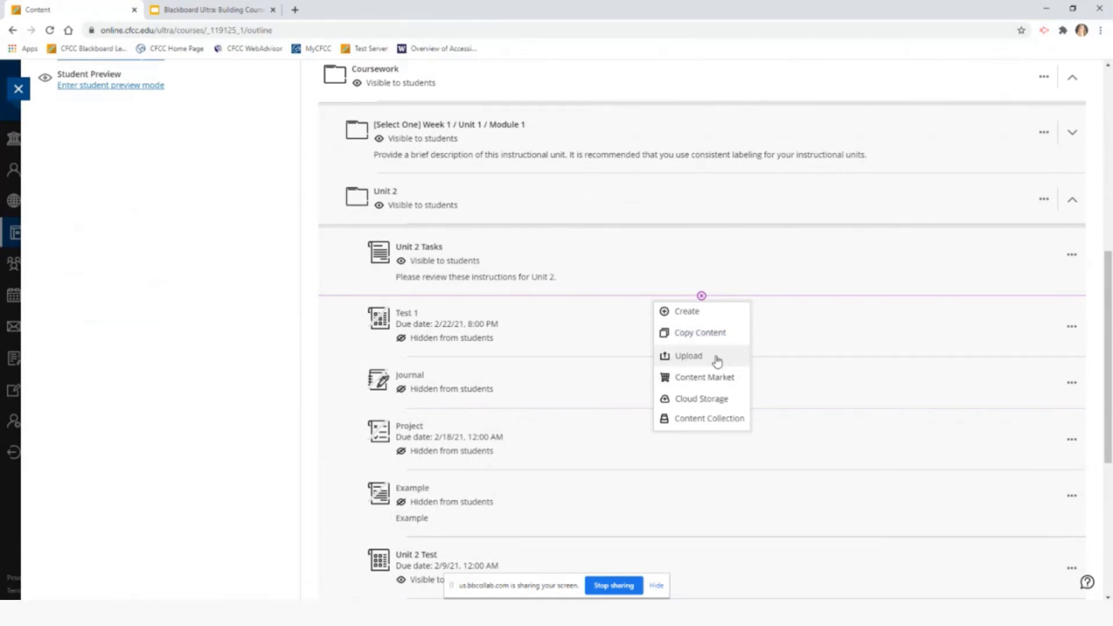
{"action": "left_click", "coordinate": [739, 382]}
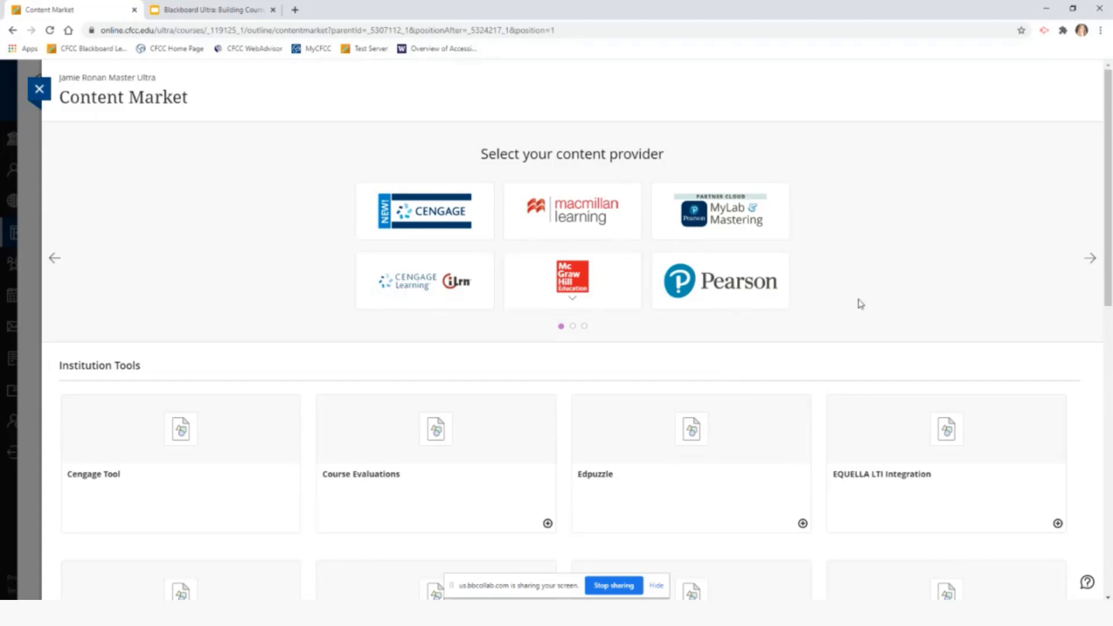
Page through the Content Market providers, then close it to return to the course outline
{"action": "scroll", "coordinate": [861, 303], "scroll_direction": "down", "scroll_amount": 9}
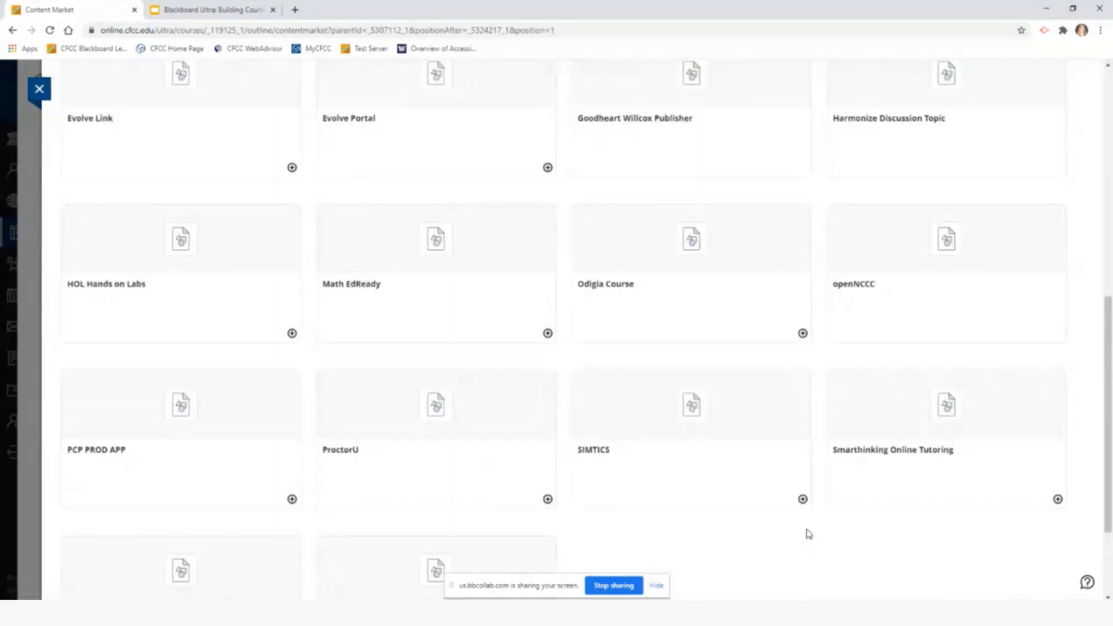
{"action": "scroll", "coordinate": [809, 534], "scroll_direction": "up", "scroll_amount": 9}
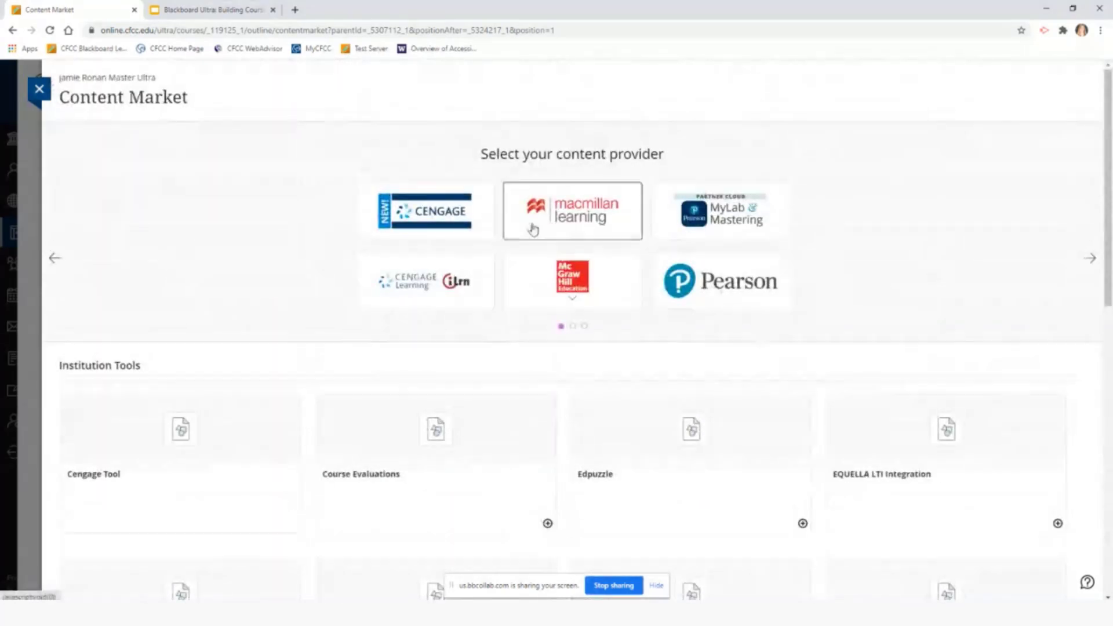
{"action": "left_click", "coordinate": [1090, 261]}
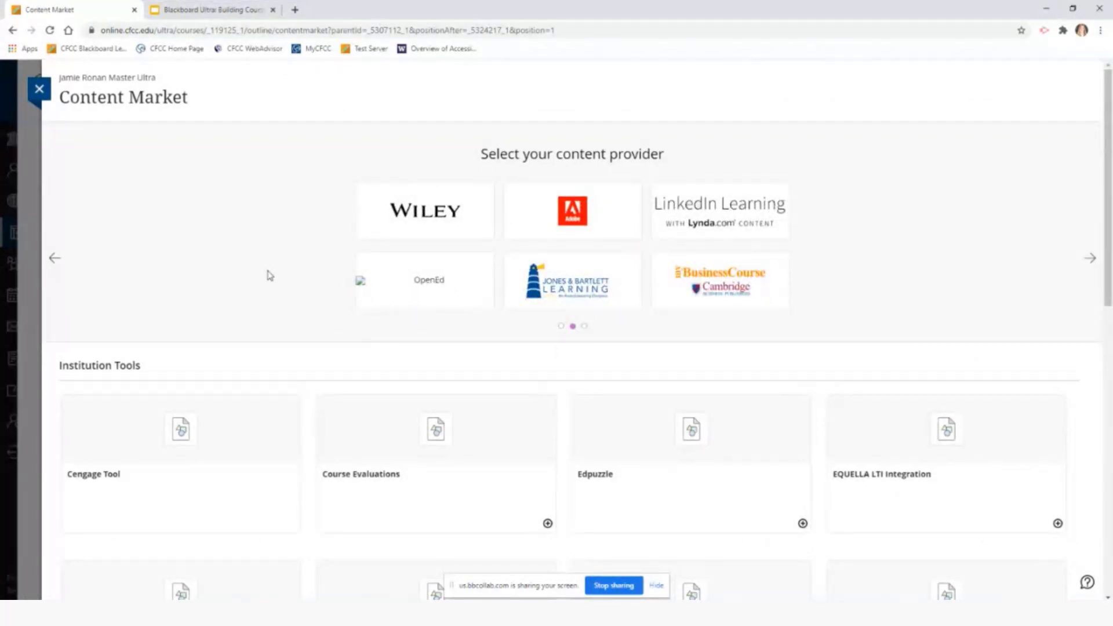
{"action": "left_click", "coordinate": [68, 262]}
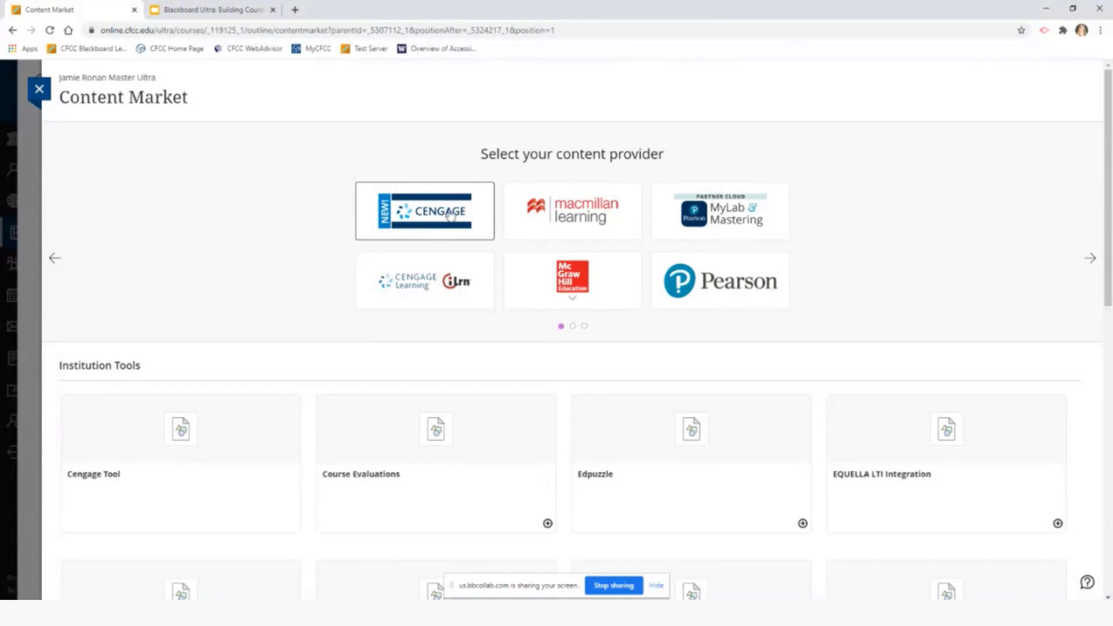
{"action": "left_click", "coordinate": [40, 90]}
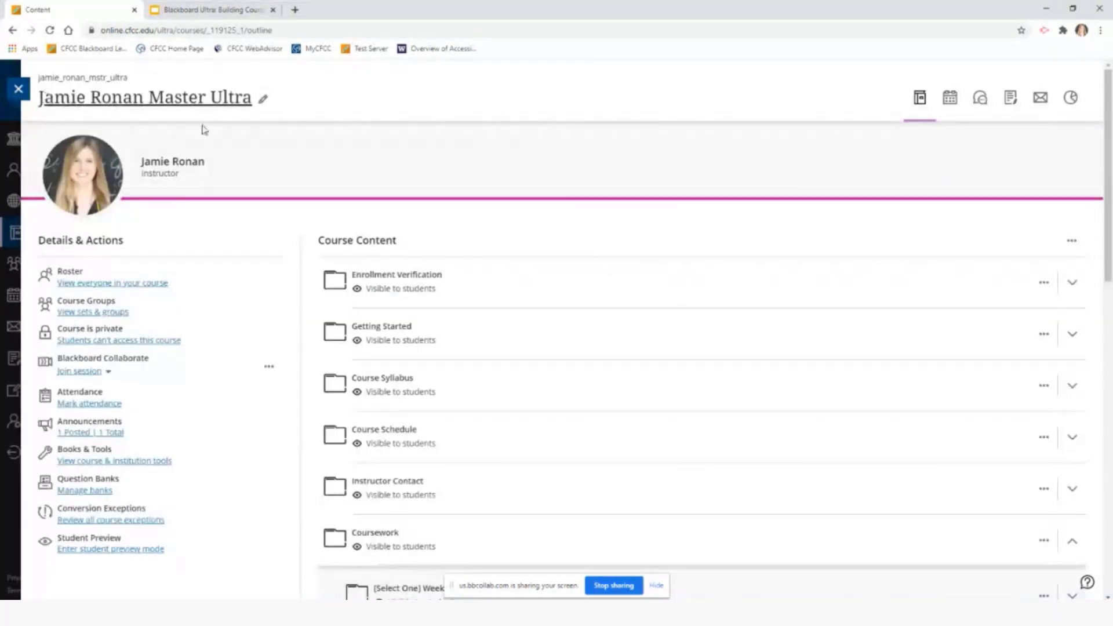
Choose Content Collection from the + divider below Unit 2 Tasks
{"action": "scroll", "coordinate": [745, 412], "scroll_direction": "down", "scroll_amount": 4}
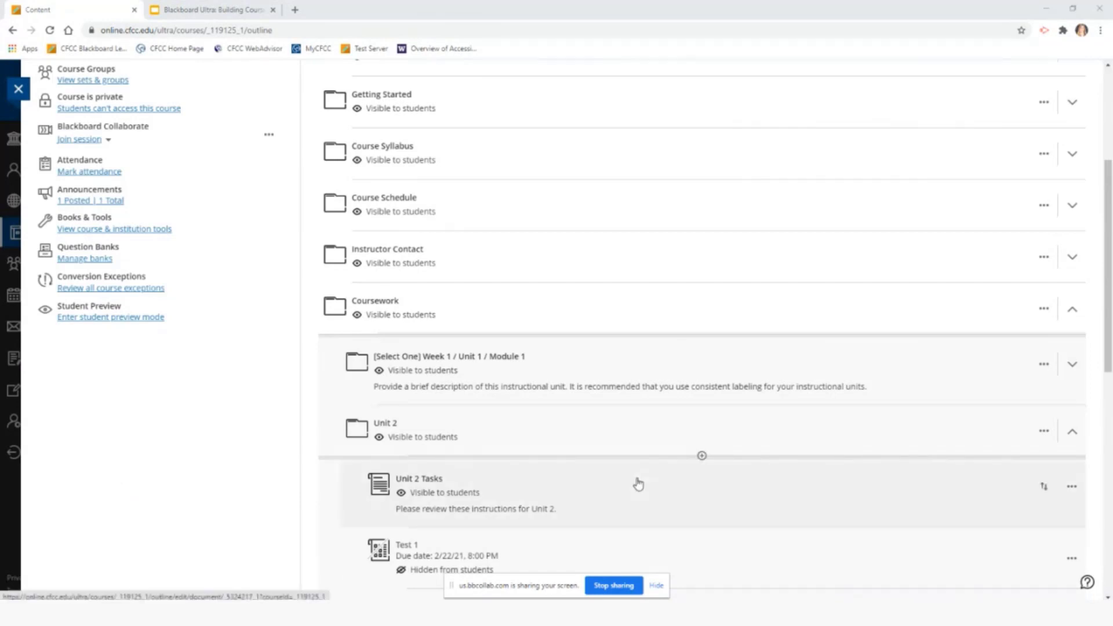
{"action": "scroll", "coordinate": [638, 484], "scroll_direction": "down", "scroll_amount": 4}
{"action": "left_click", "coordinate": [702, 295]}
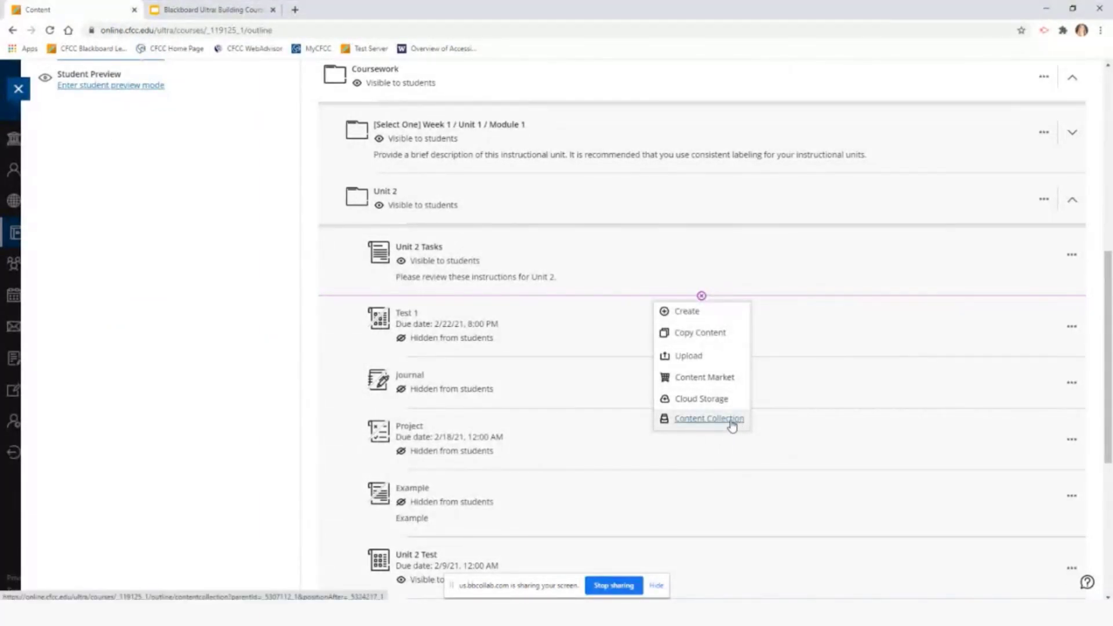
{"action": "left_click", "coordinate": [709, 419]}
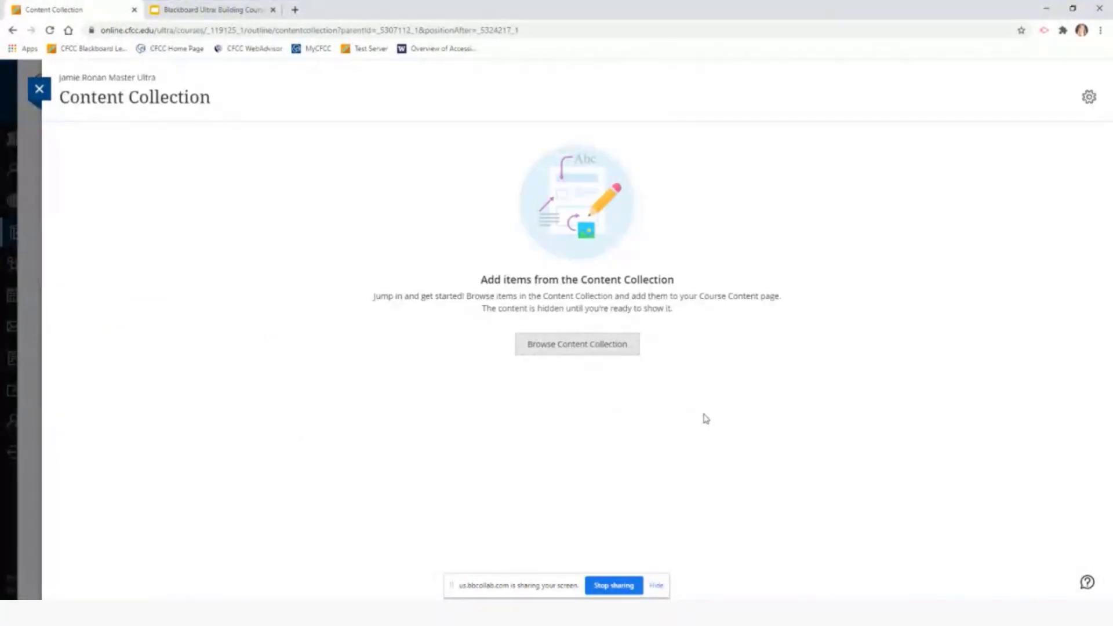
Browse All Content and the courses folder, check Upload options, then cancel and close without adding files
{"action": "left_click", "coordinate": [618, 348]}
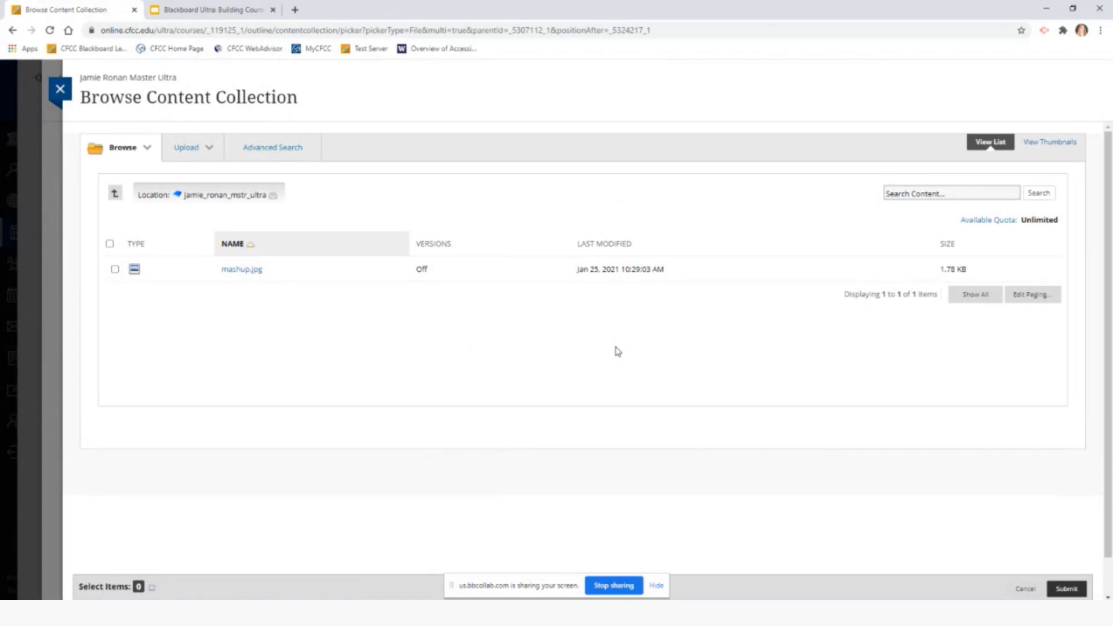
{"action": "left_click", "coordinate": [142, 148]}
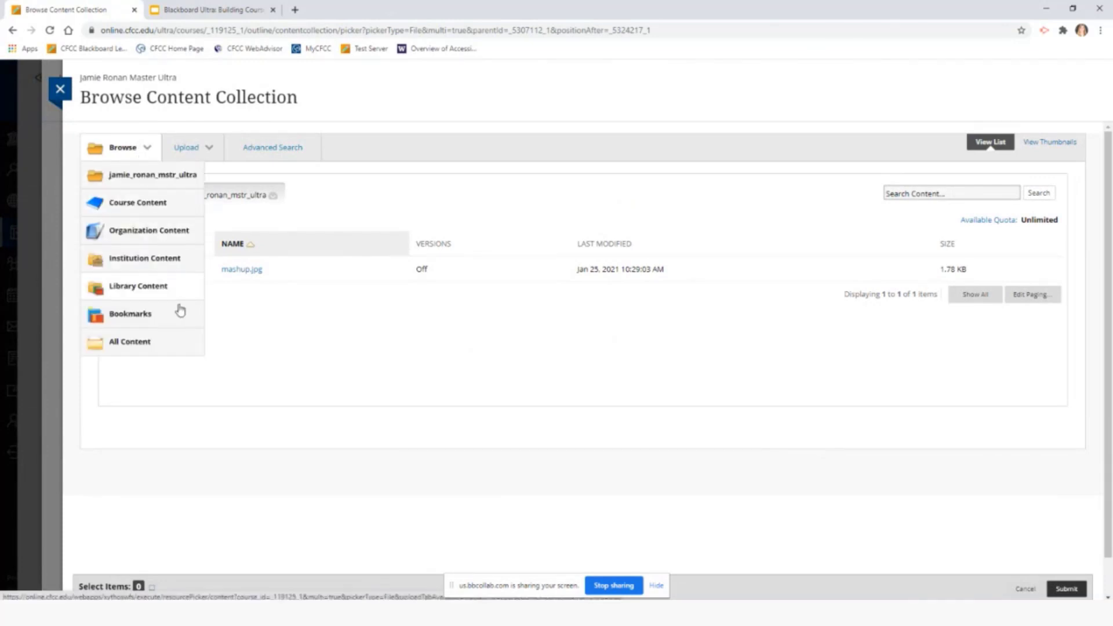
{"action": "left_click", "coordinate": [158, 348]}
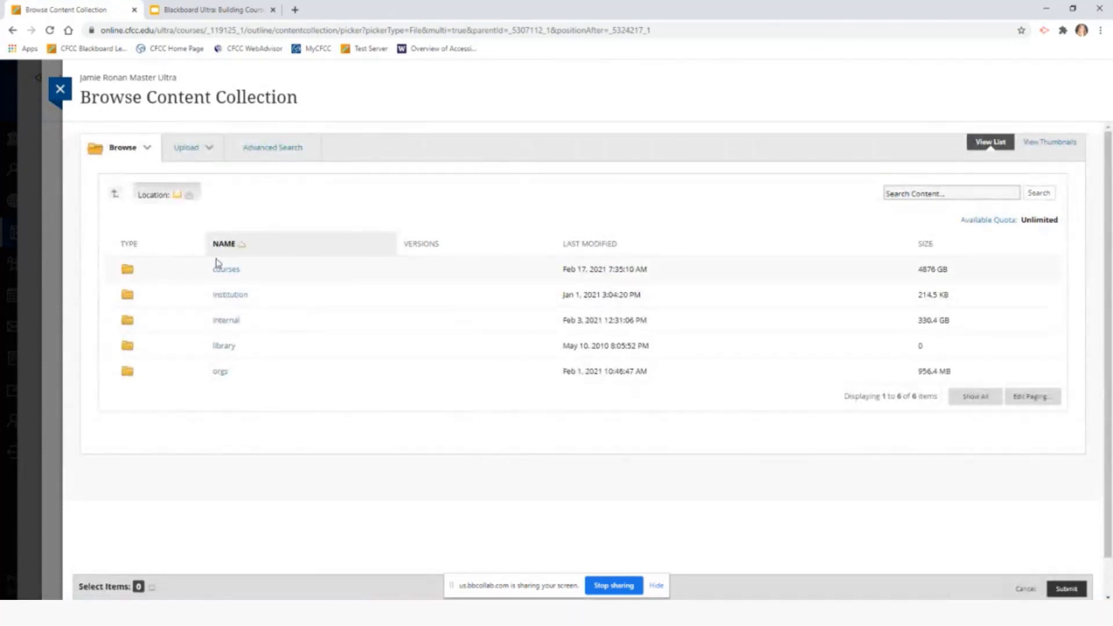
{"action": "left_click", "coordinate": [226, 270]}
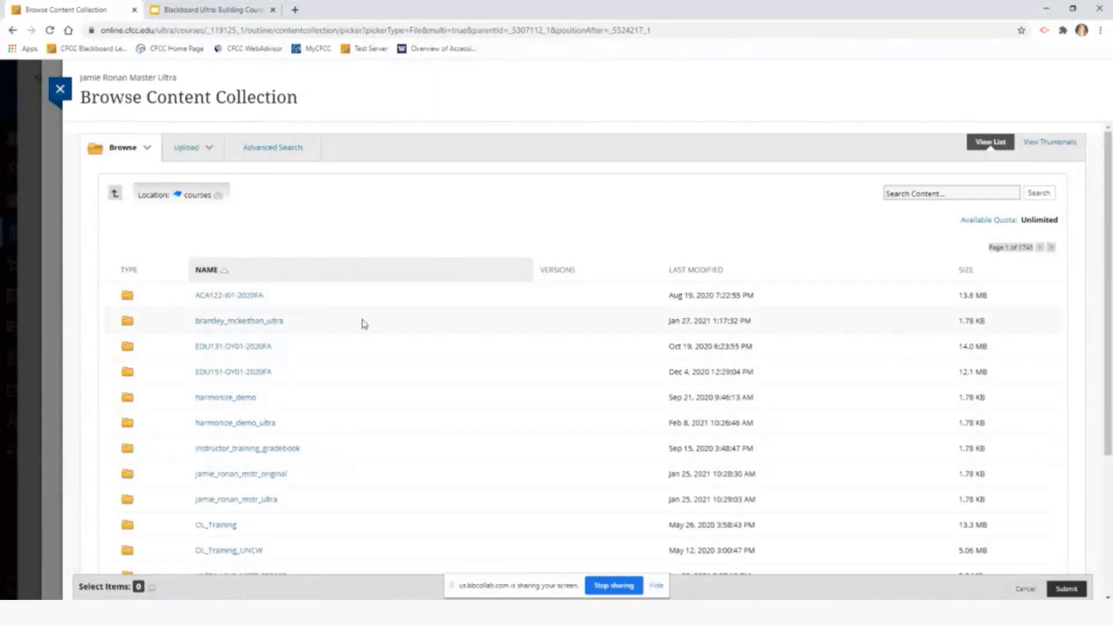
{"action": "scroll", "coordinate": [450, 303], "scroll_direction": "down", "scroll_amount": 5}
{"action": "scroll", "coordinate": [532, 402], "scroll_direction": "up", "scroll_amount": 5}
{"action": "left_click", "coordinate": [210, 146]}
{"action": "left_click", "coordinate": [1026, 589]}
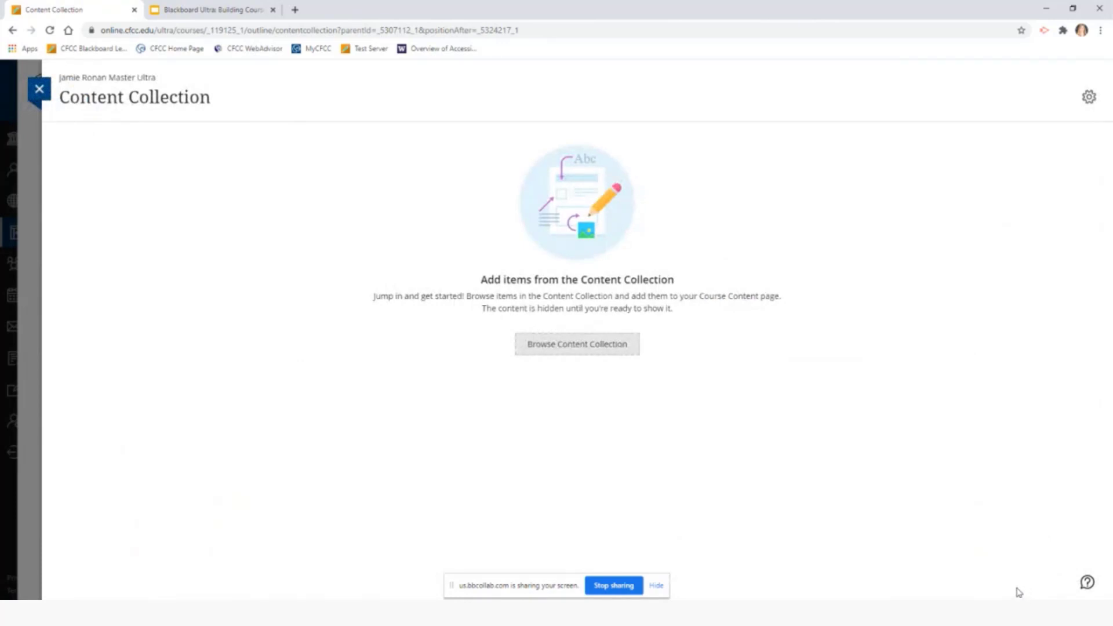
{"action": "left_click", "coordinate": [40, 90]}
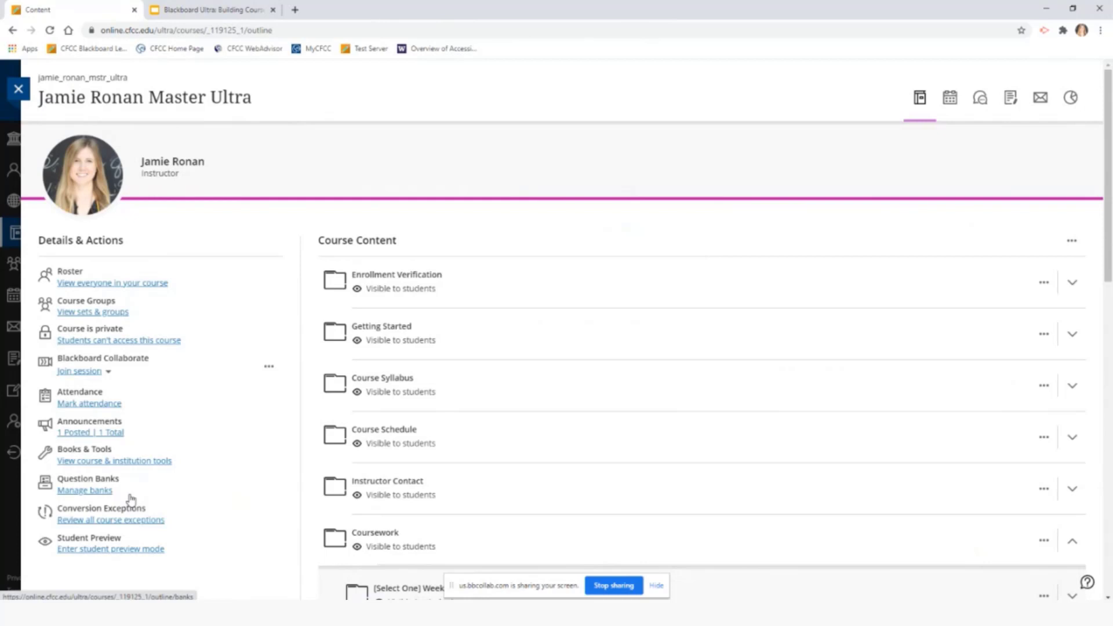
{"action": "left_click", "coordinate": [102, 492]}
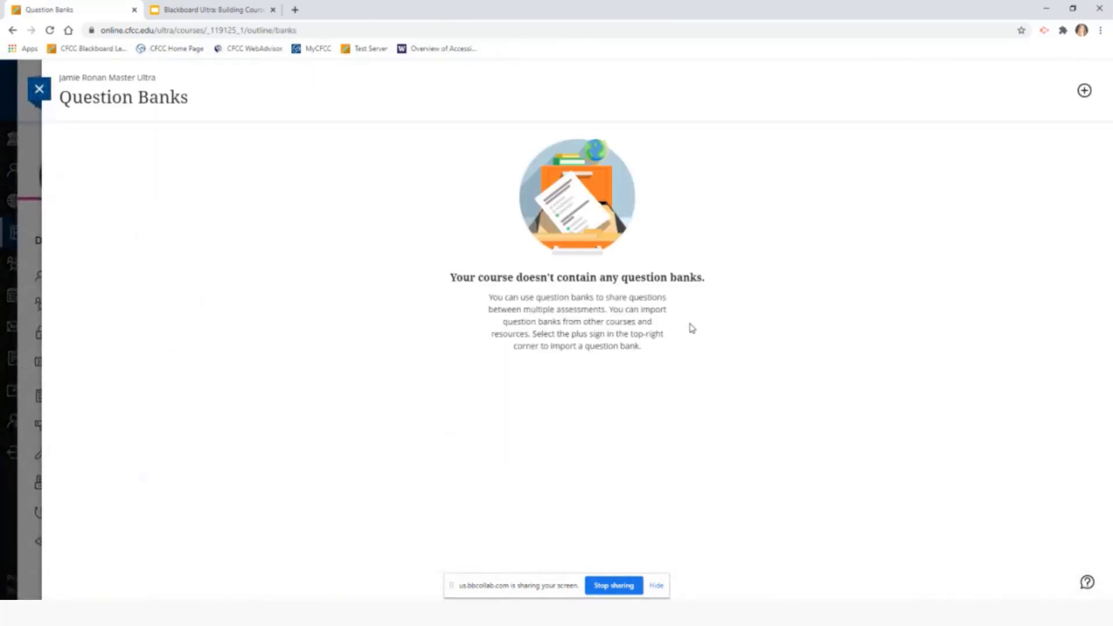
{"action": "left_click_drag", "start_coordinate": [609, 309], "coordinate": [672, 348]}
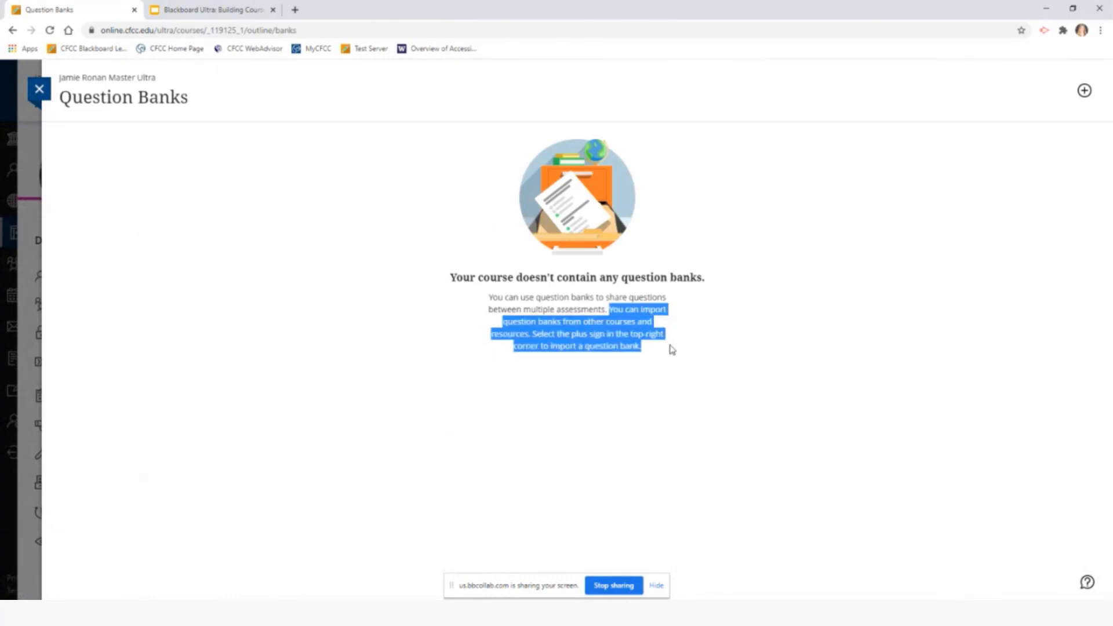
{"action": "left_click", "coordinate": [1085, 94]}
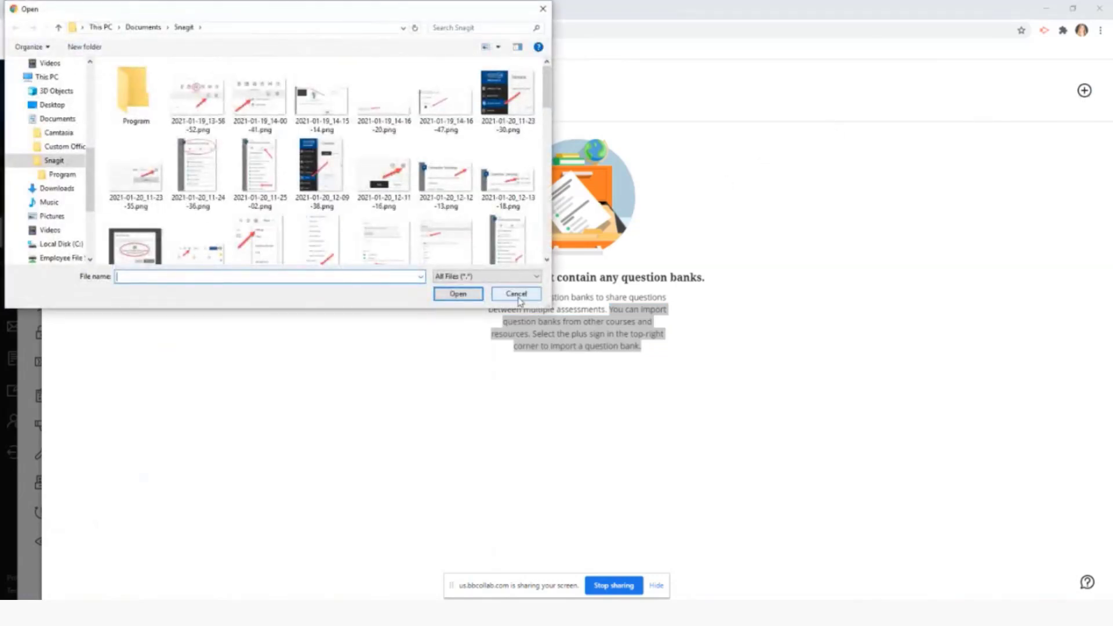
{"action": "left_click", "coordinate": [515, 293]}
{"action": "left_click", "coordinate": [462, 302]}
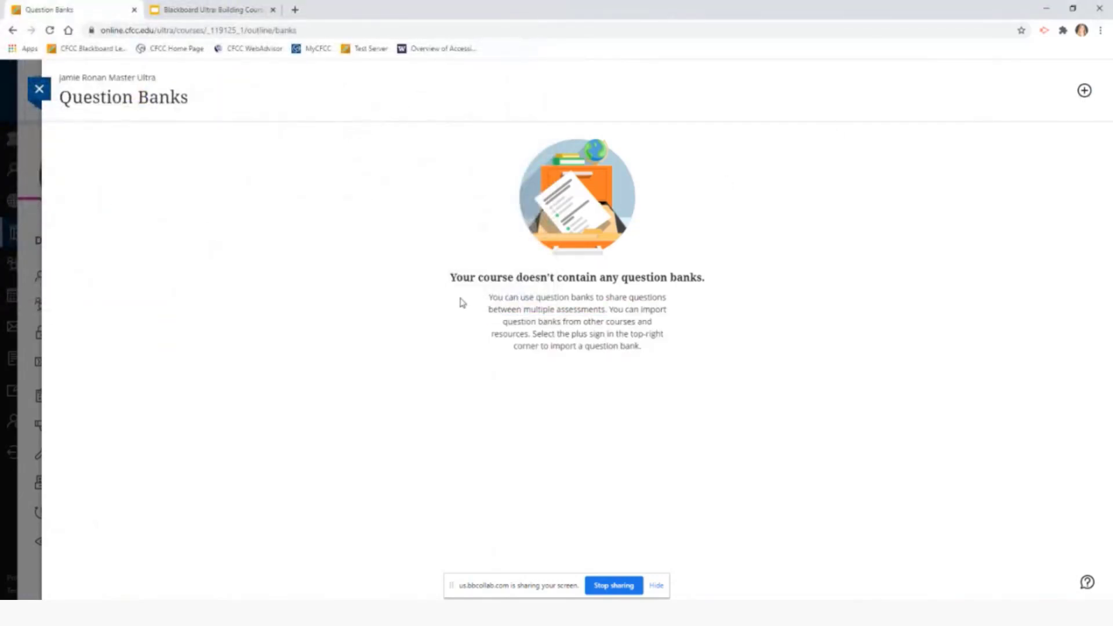
{"action": "left_click", "coordinate": [40, 91]}
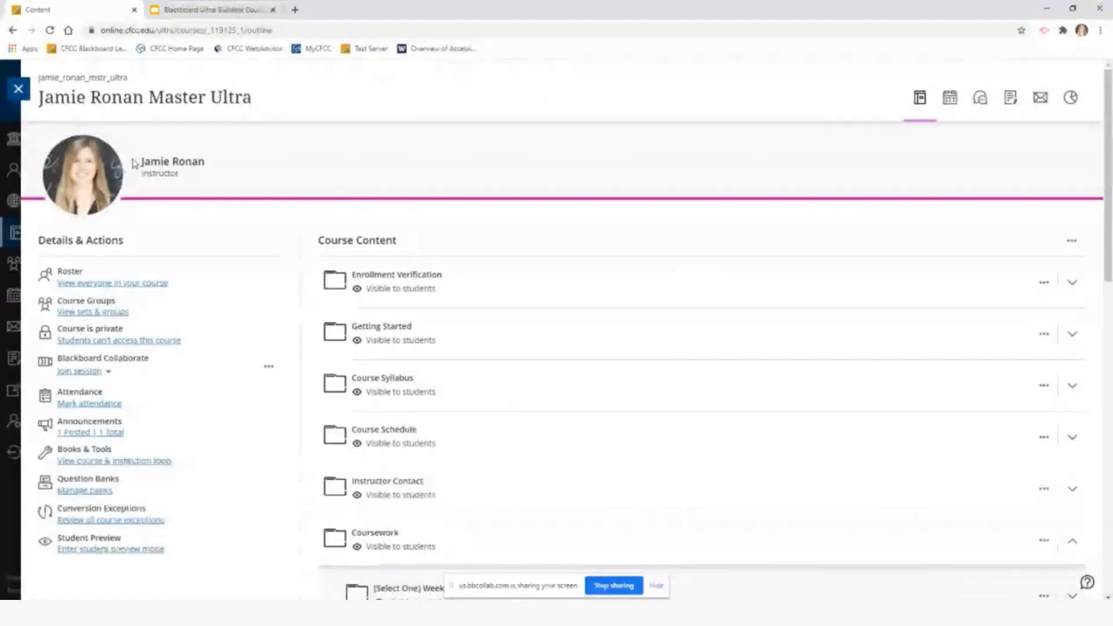
{"action": "scroll", "coordinate": [642, 342], "scroll_direction": "down", "scroll_amount": 6}
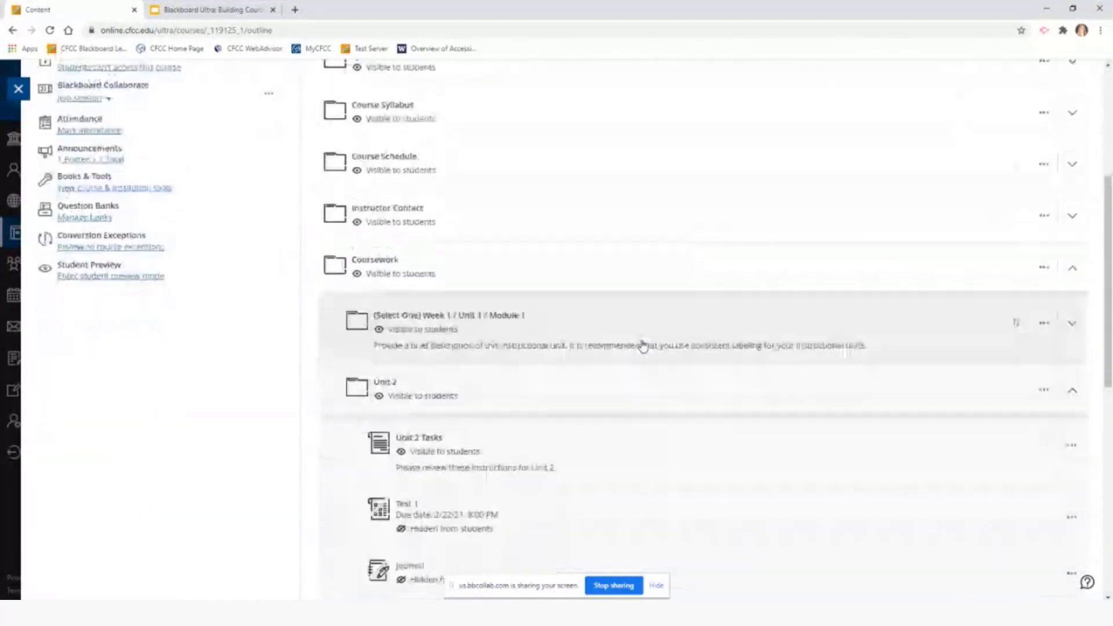
{"action": "scroll", "coordinate": [618, 350], "scroll_direction": "down", "scroll_amount": 2}
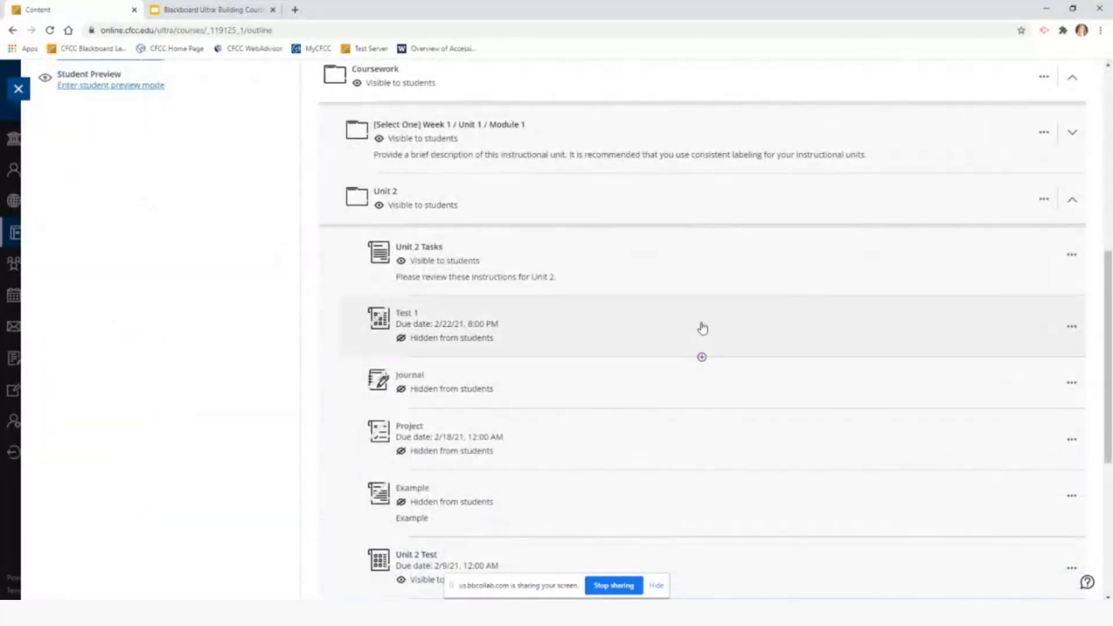
{"action": "left_click", "coordinate": [702, 297]}
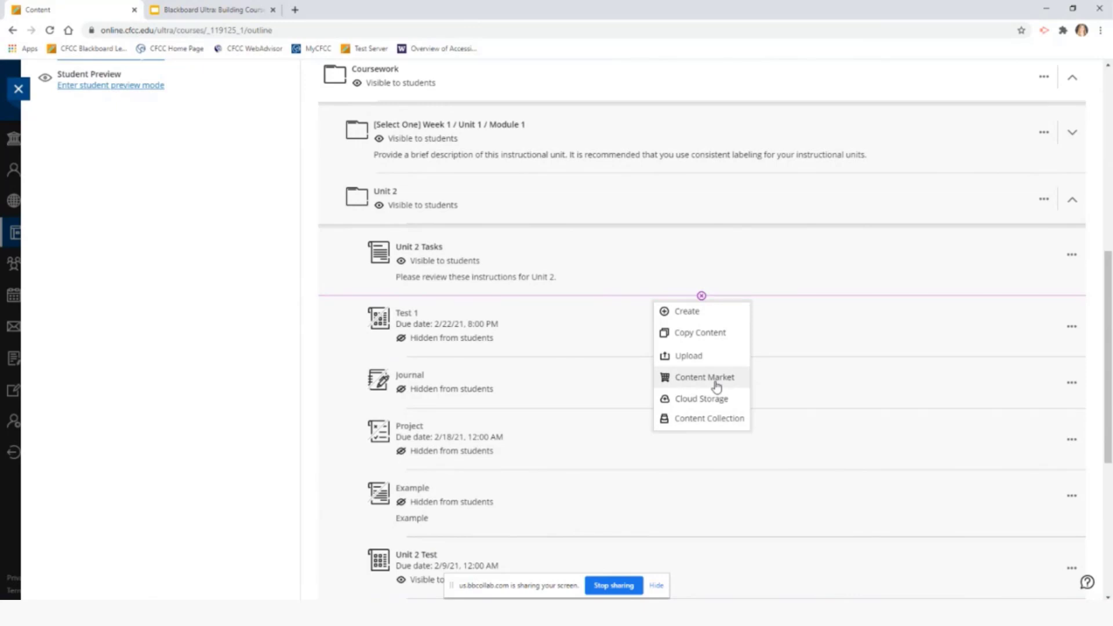
{"action": "left_click", "coordinate": [791, 338]}
{"action": "scroll", "coordinate": [791, 338], "scroll_direction": "up", "scroll_amount": 1}
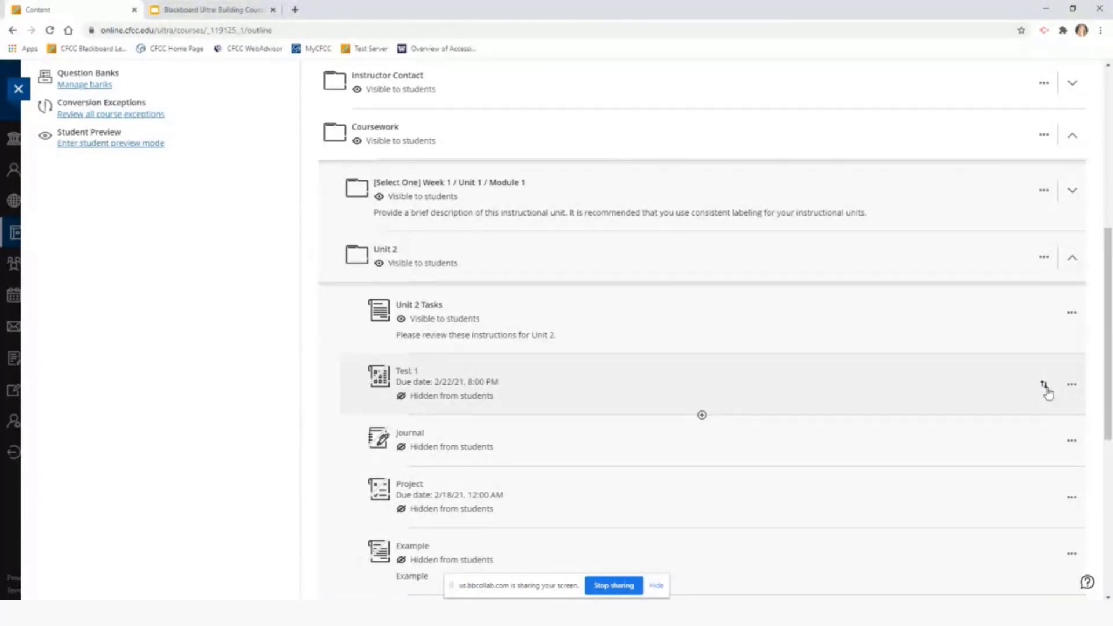
Drag Test 1 and Journal so Unit 2 reads Unit 2 Tasks, Project, Test 1, Journal, Example
{"action": "left_click_drag", "start_coordinate": [1047, 389], "coordinate": [1049, 393]}
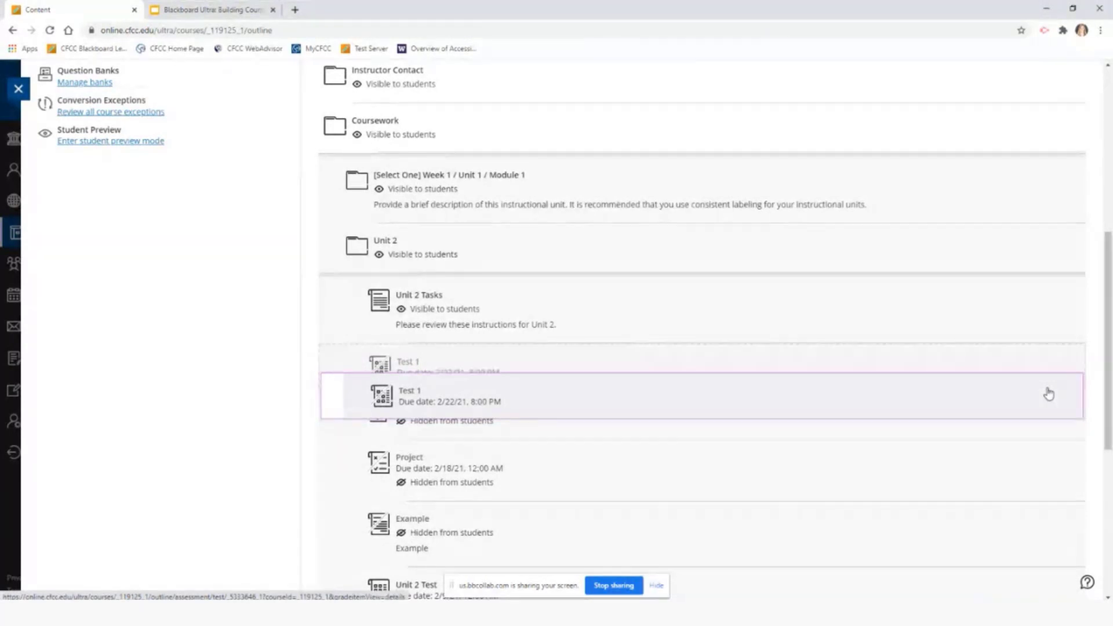
{"action": "left_click_drag", "start_coordinate": [1049, 394], "coordinate": [1041, 457]}
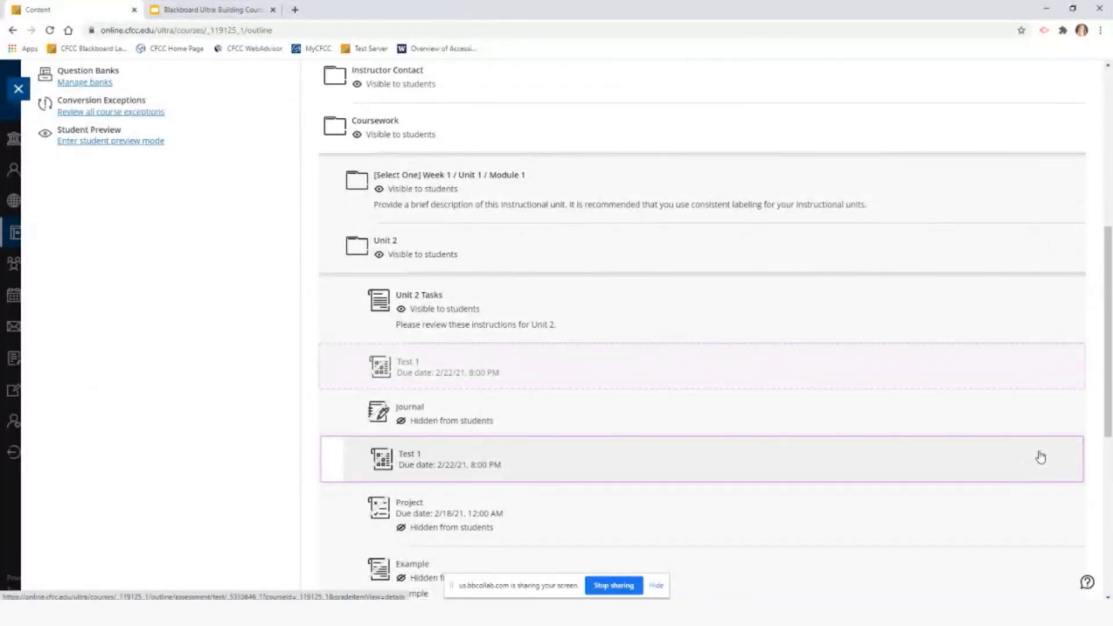
{"action": "scroll", "coordinate": [1038, 470], "scroll_direction": "down", "scroll_amount": 2}
{"action": "left_click_drag", "start_coordinate": [1041, 458], "coordinate": [1022, 375]}
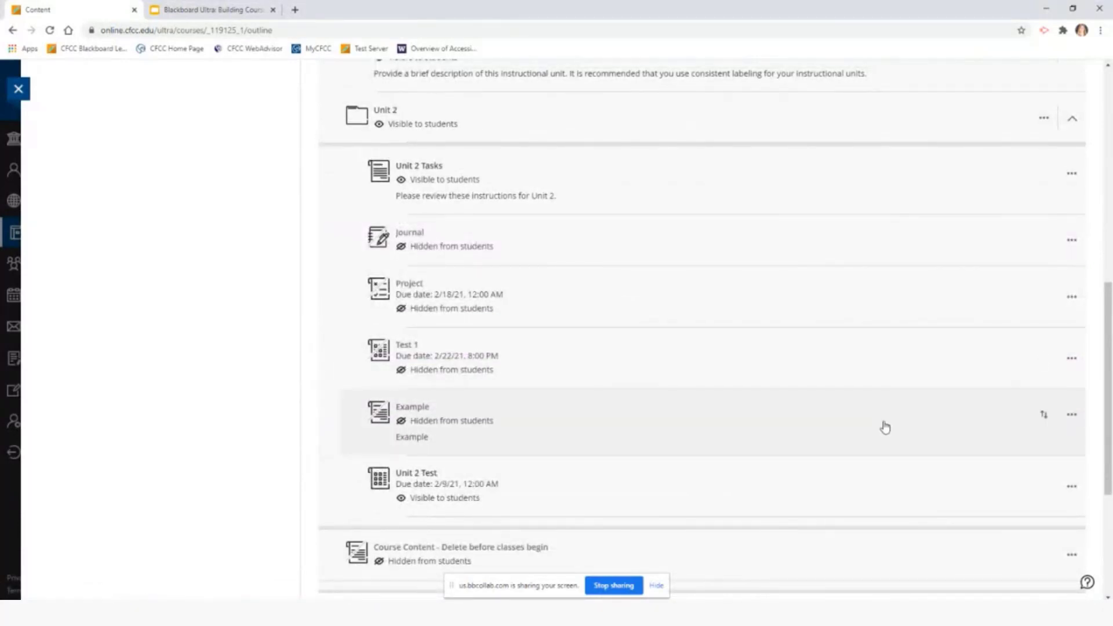
{"action": "scroll", "coordinate": [654, 368], "scroll_direction": "up", "scroll_amount": 3}
{"action": "scroll", "coordinate": [964, 352], "scroll_direction": "down", "scroll_amount": 2}
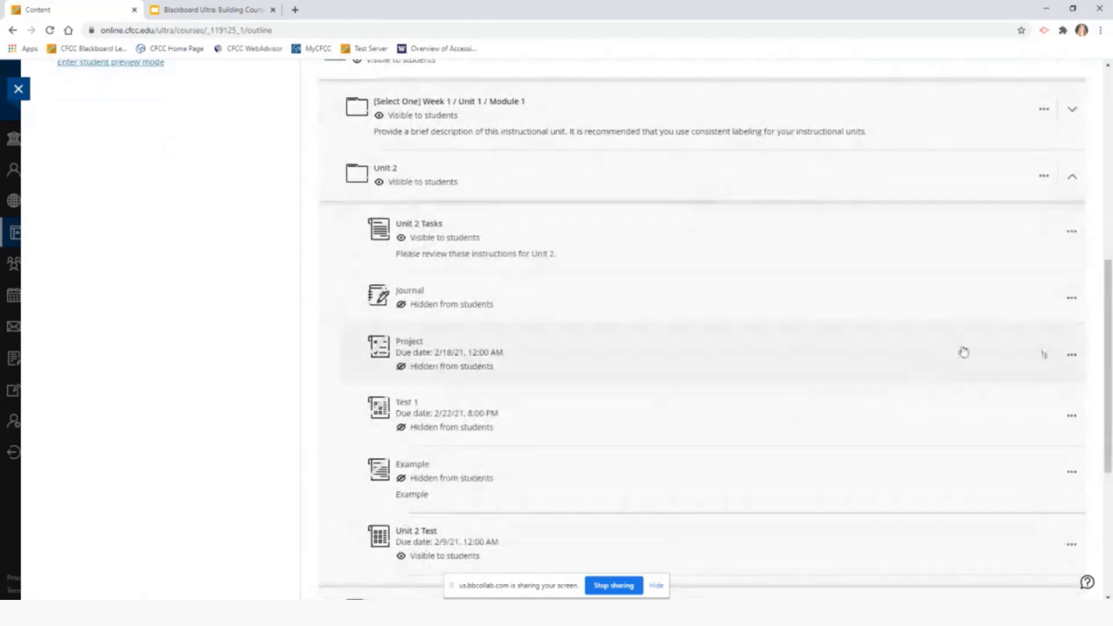
{"action": "left_click_drag", "start_coordinate": [1044, 297], "coordinate": [1044, 217]}
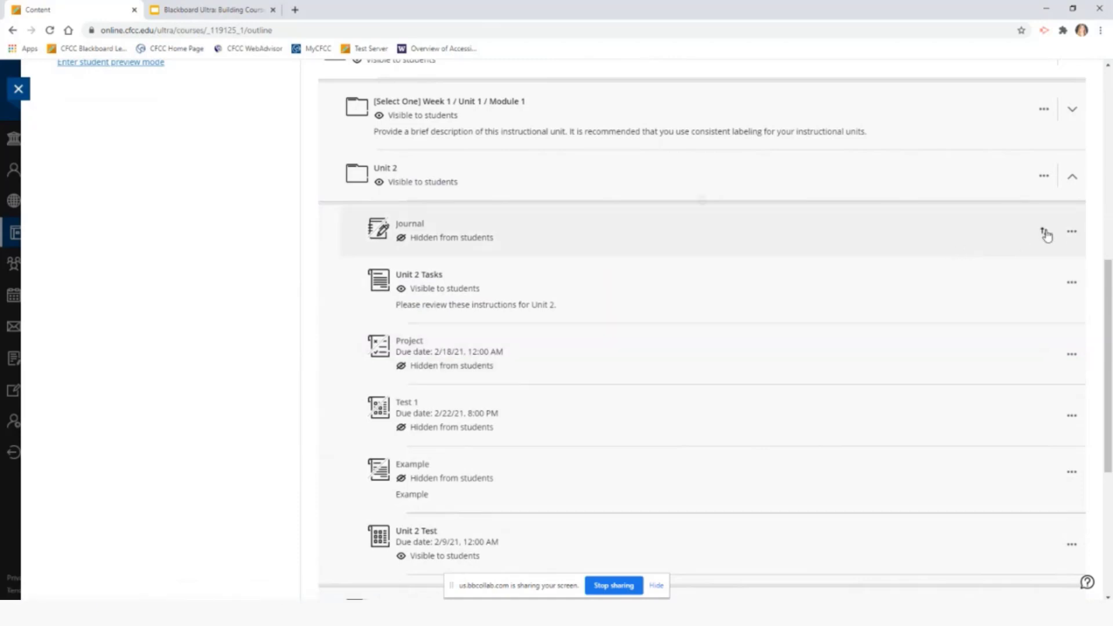
{"action": "left_click_drag", "start_coordinate": [1044, 231], "coordinate": [1008, 389]}
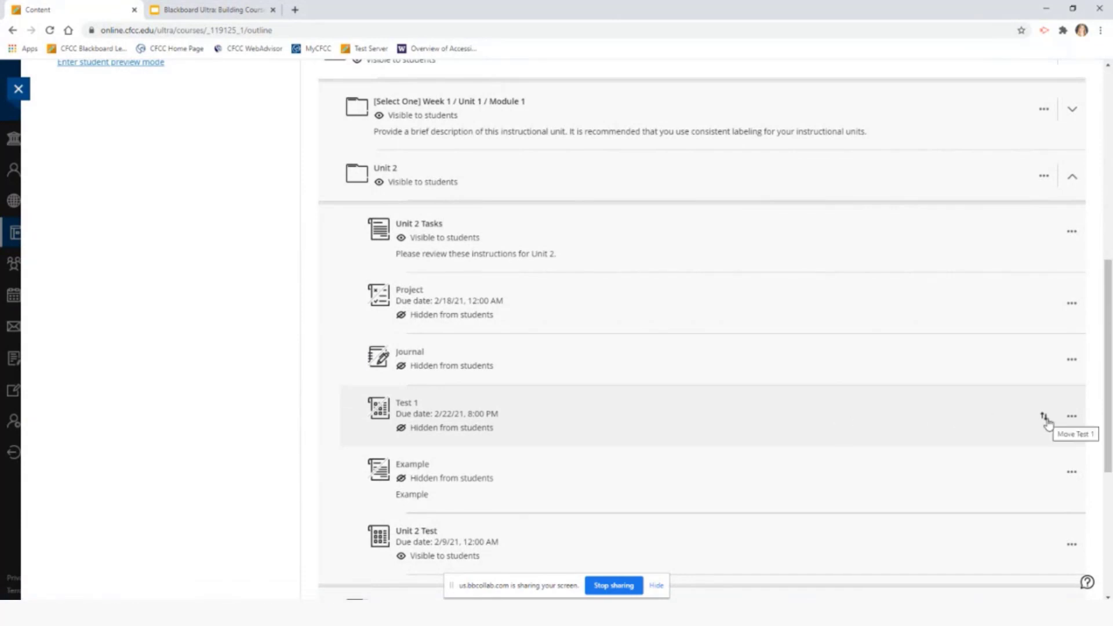
{"action": "left_click_drag", "start_coordinate": [1046, 417], "coordinate": [1050, 328]}
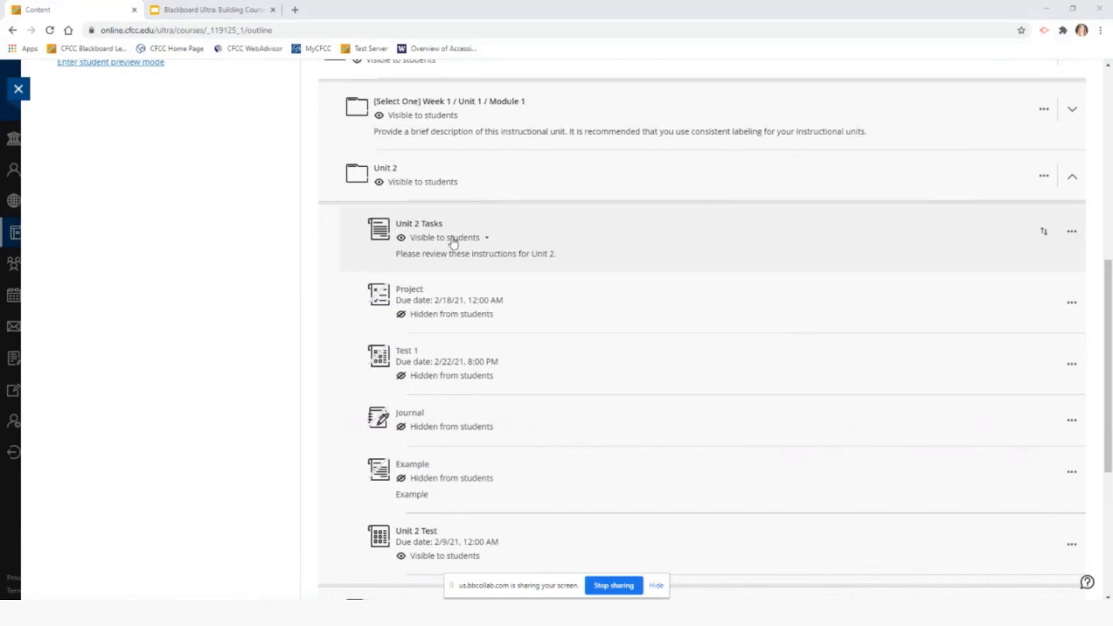
Switch Unit 2 Tasks to Hidden and back to Visible, then make Project visible to students
{"action": "mouse_move", "coordinate": [454, 242]}
{"action": "left_click", "coordinate": [465, 242]}
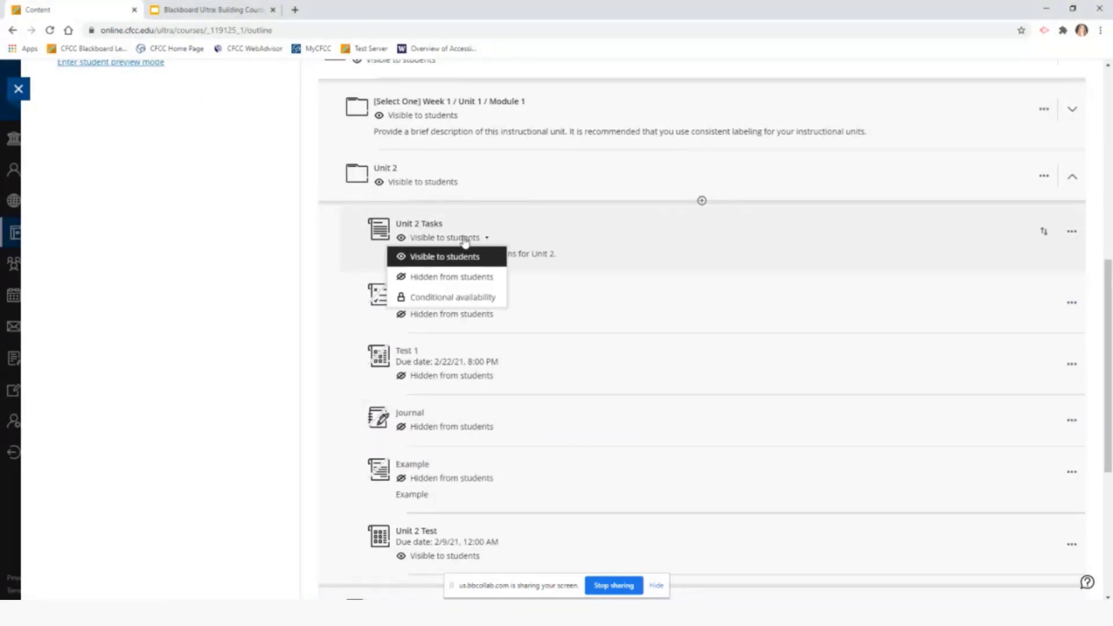
{"action": "left_click", "coordinate": [467, 279]}
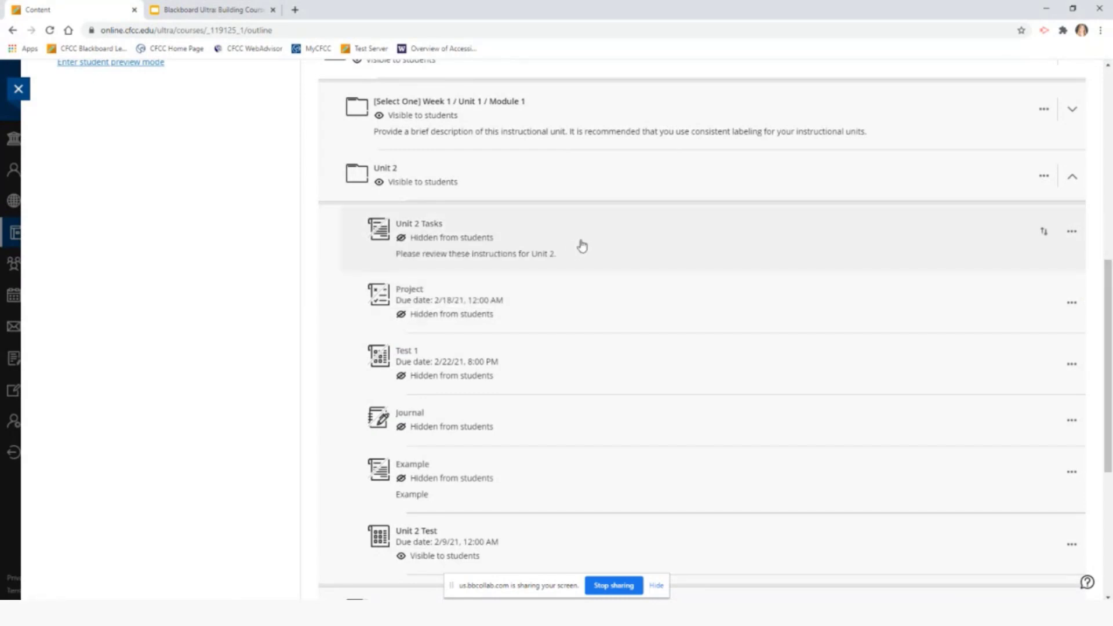
{"action": "left_click", "coordinate": [492, 240]}
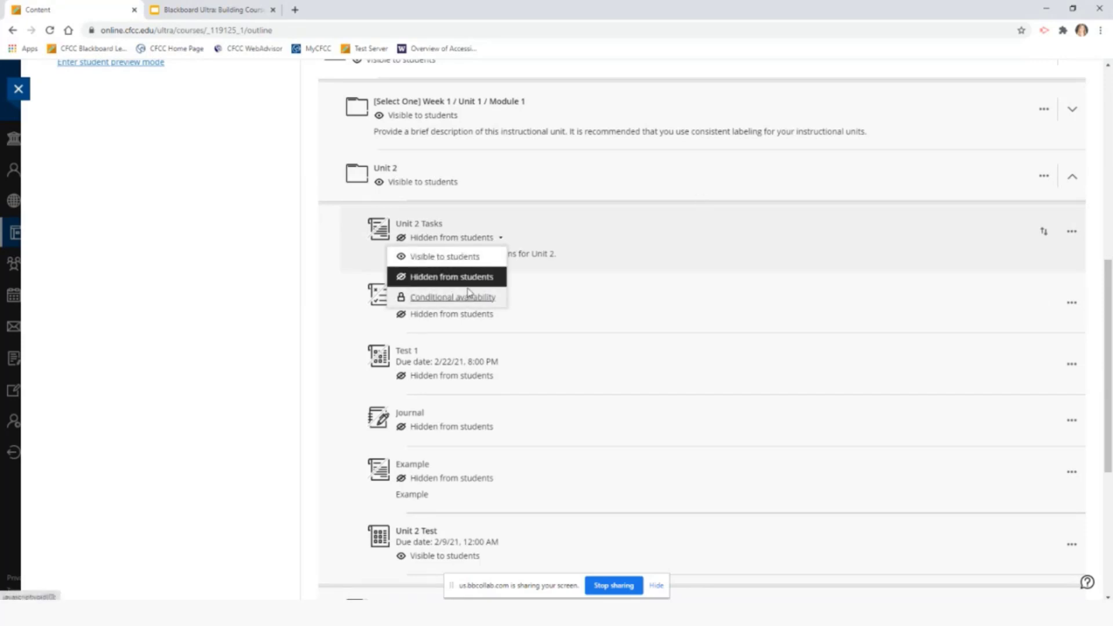
{"action": "left_click", "coordinate": [458, 256]}
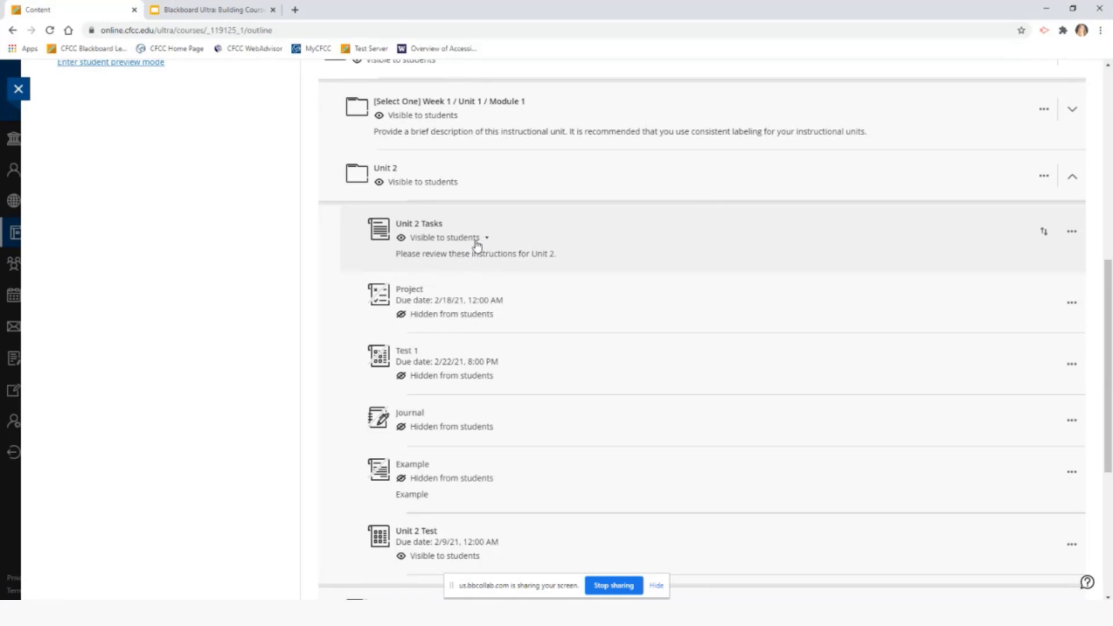
{"action": "left_click", "coordinate": [479, 315]}
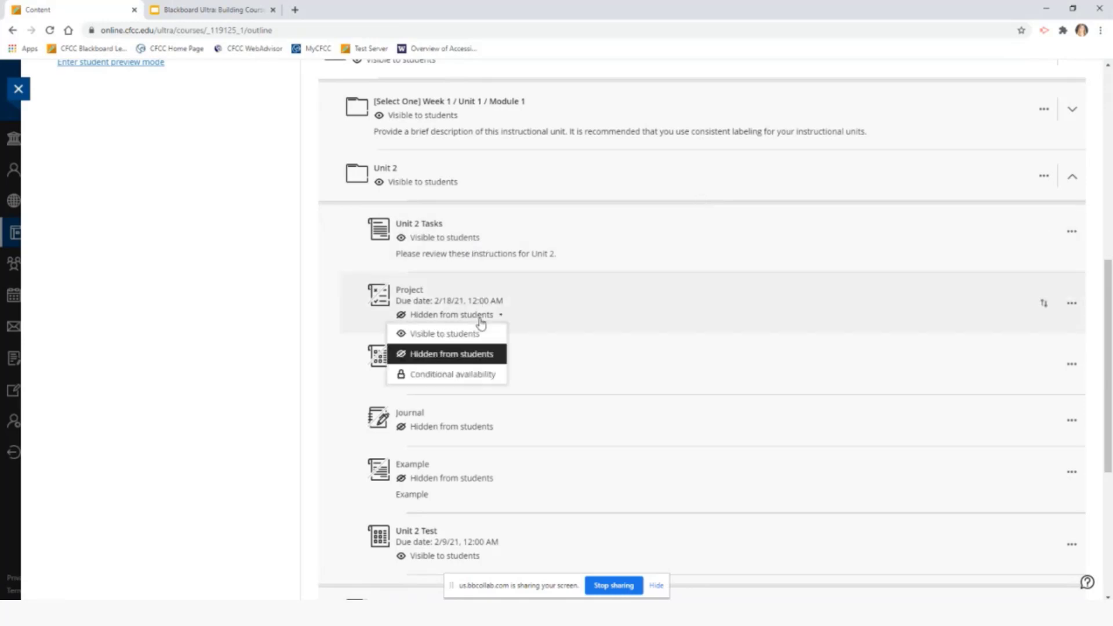
{"action": "left_click", "coordinate": [474, 333]}
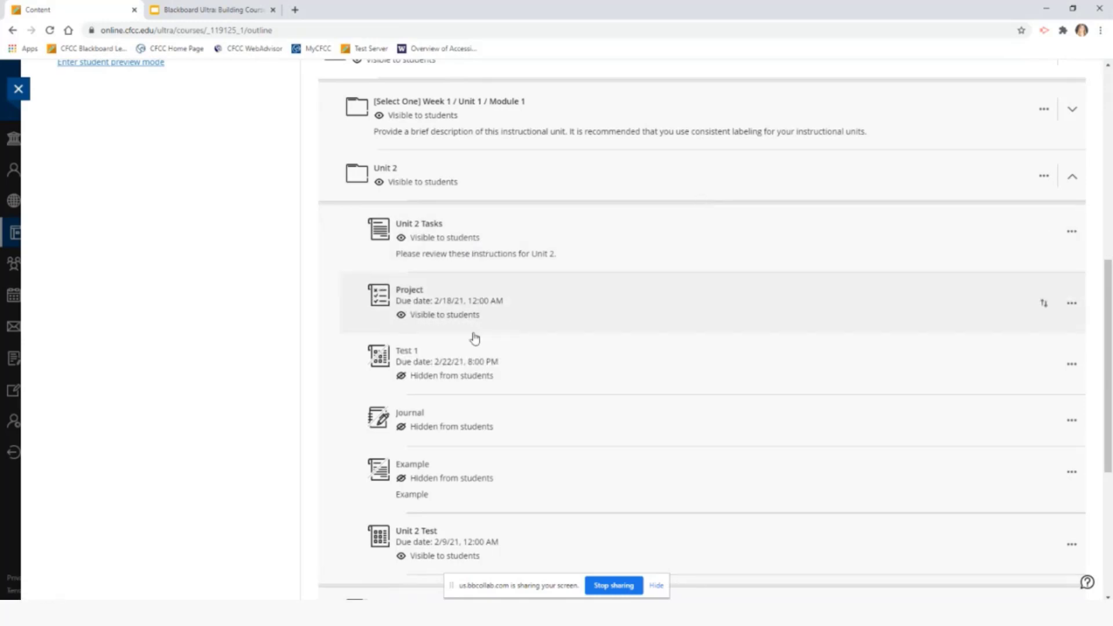
{"action": "scroll", "coordinate": [473, 338], "scroll_direction": "up", "scroll_amount": 5}
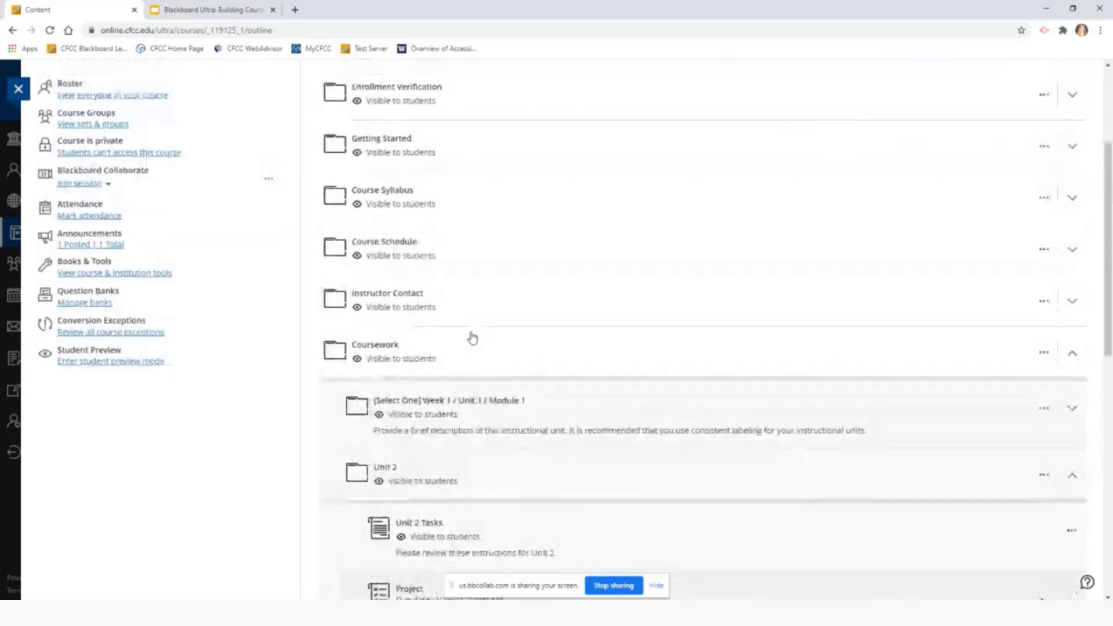
{"action": "scroll", "coordinate": [474, 338], "scroll_direction": "up", "scroll_amount": 3}
{"action": "scroll", "coordinate": [473, 338], "scroll_direction": "down", "scroll_amount": 7}
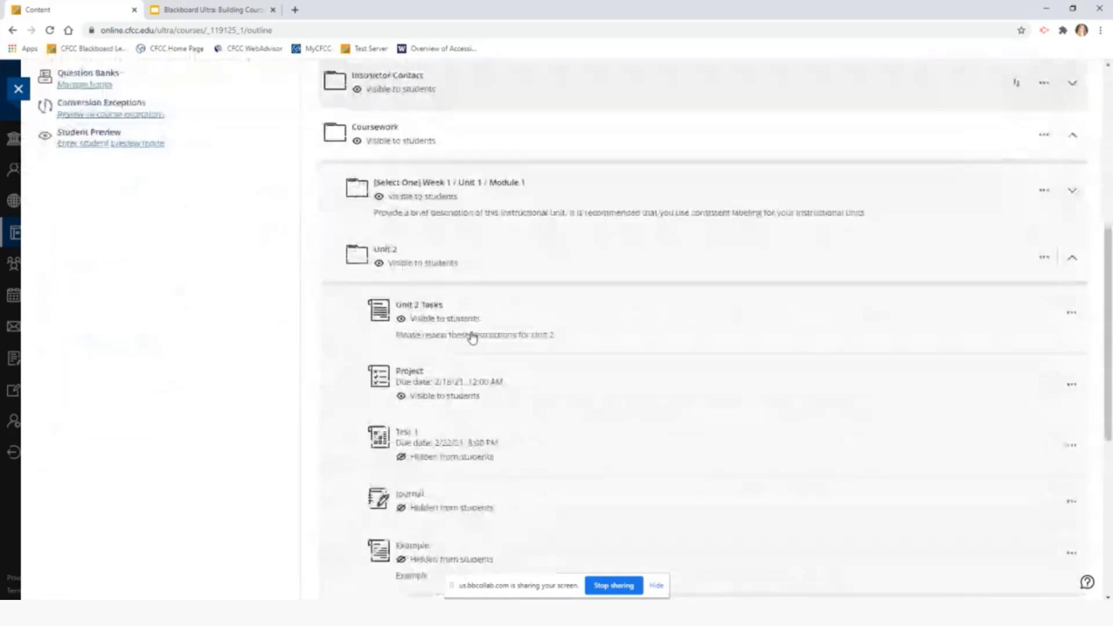
{"action": "scroll", "coordinate": [473, 338], "scroll_direction": "down", "scroll_amount": 2}
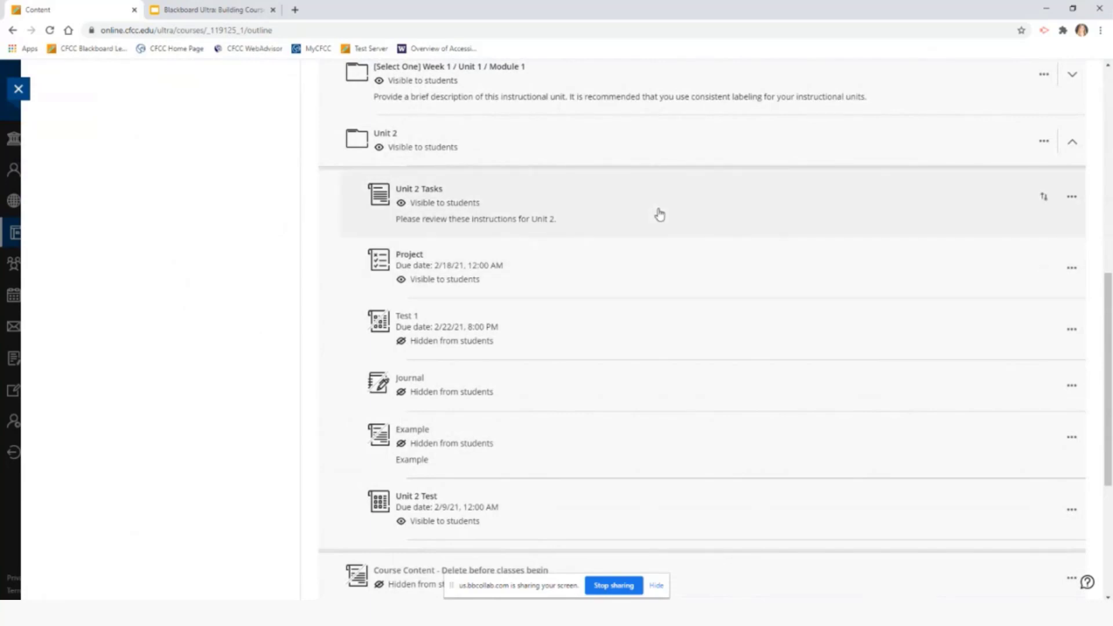
{"action": "left_click", "coordinate": [1072, 199]}
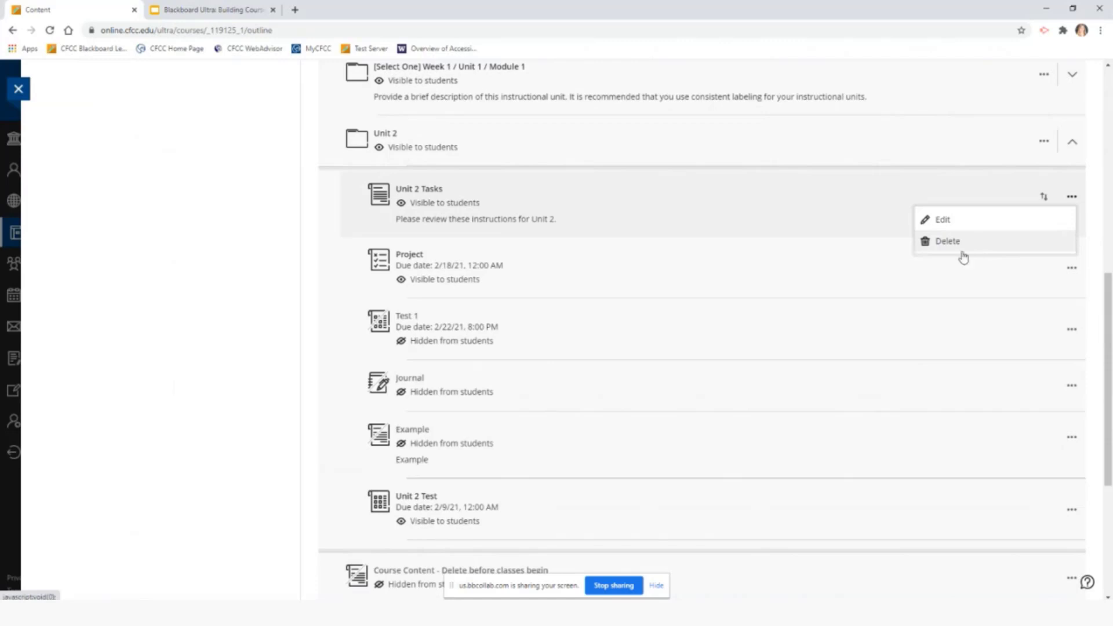
{"action": "left_click", "coordinate": [1072, 329]}
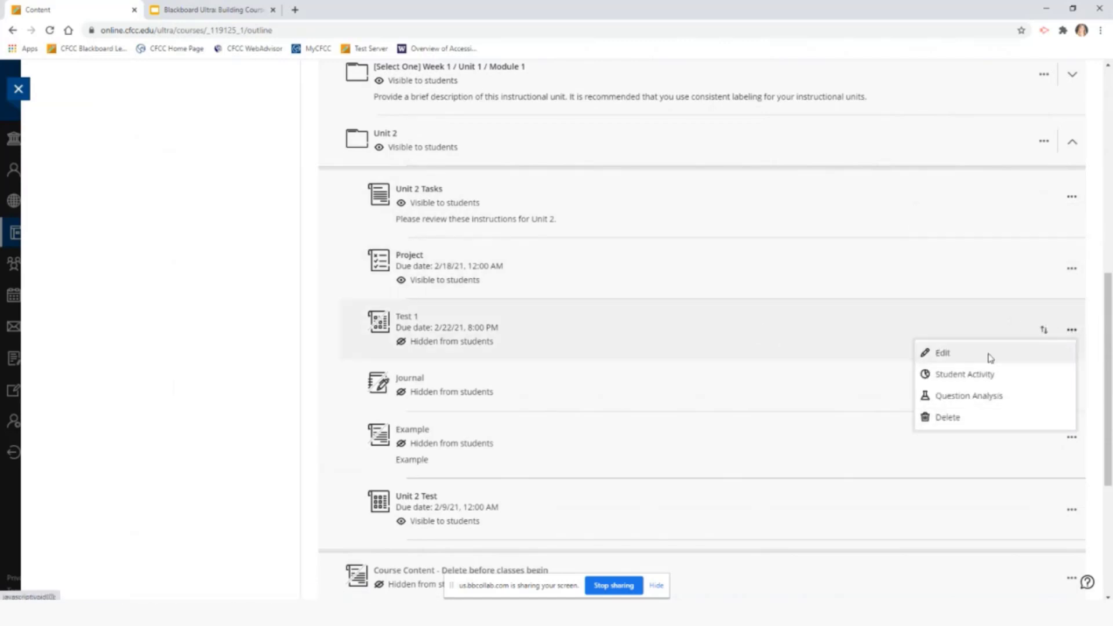
{"action": "left_click", "coordinate": [969, 426]}
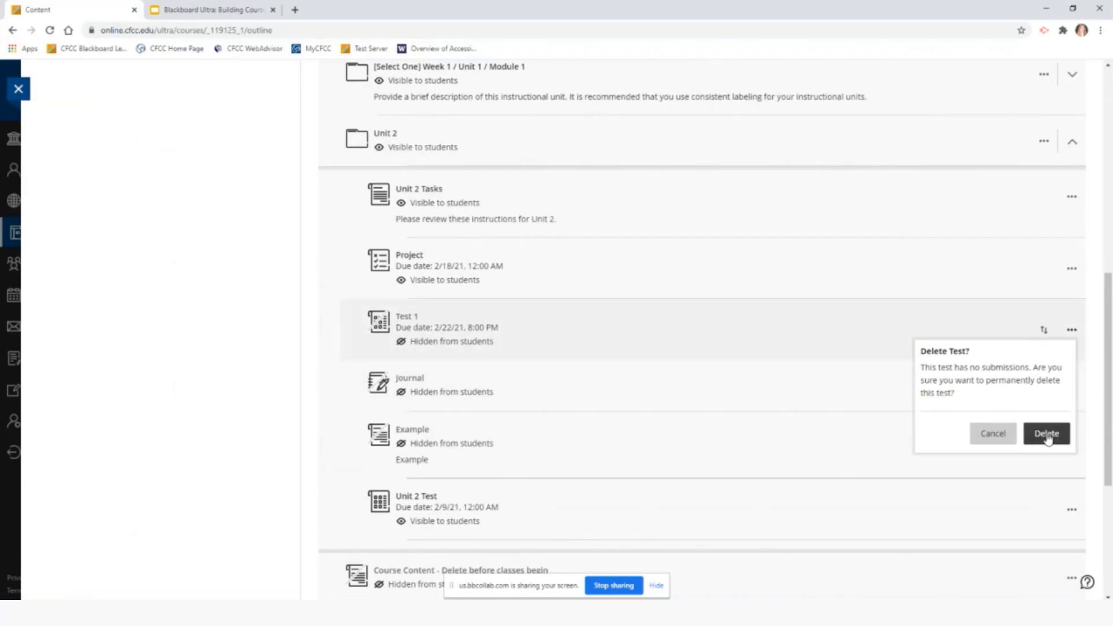
{"action": "left_click", "coordinate": [996, 435]}
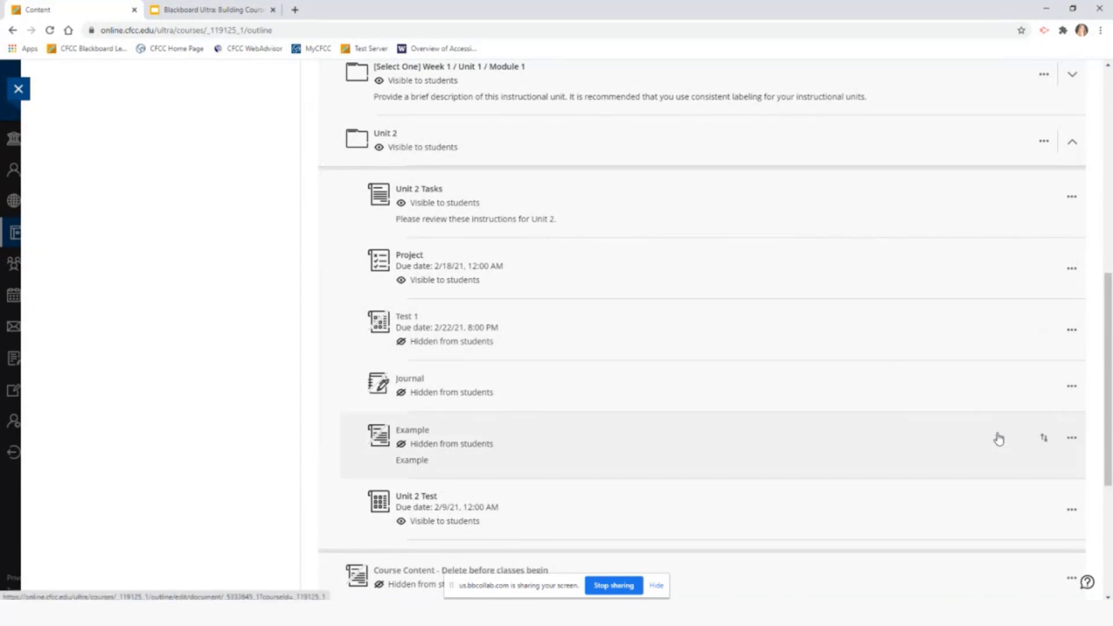
{"action": "left_click", "coordinate": [1072, 197]}
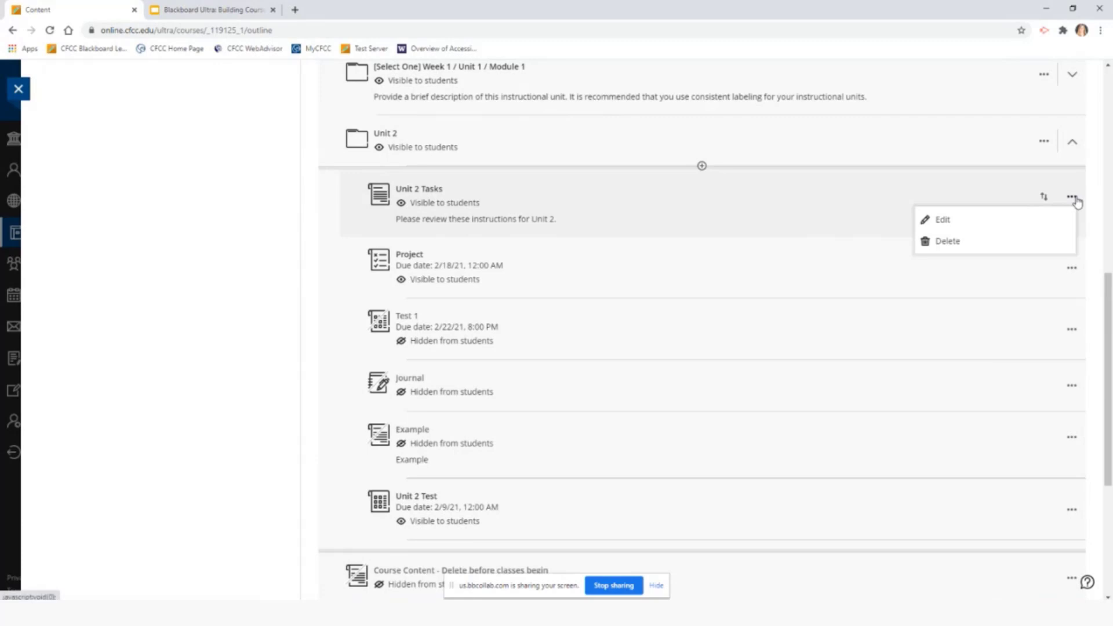
{"action": "left_click", "coordinate": [1046, 218]}
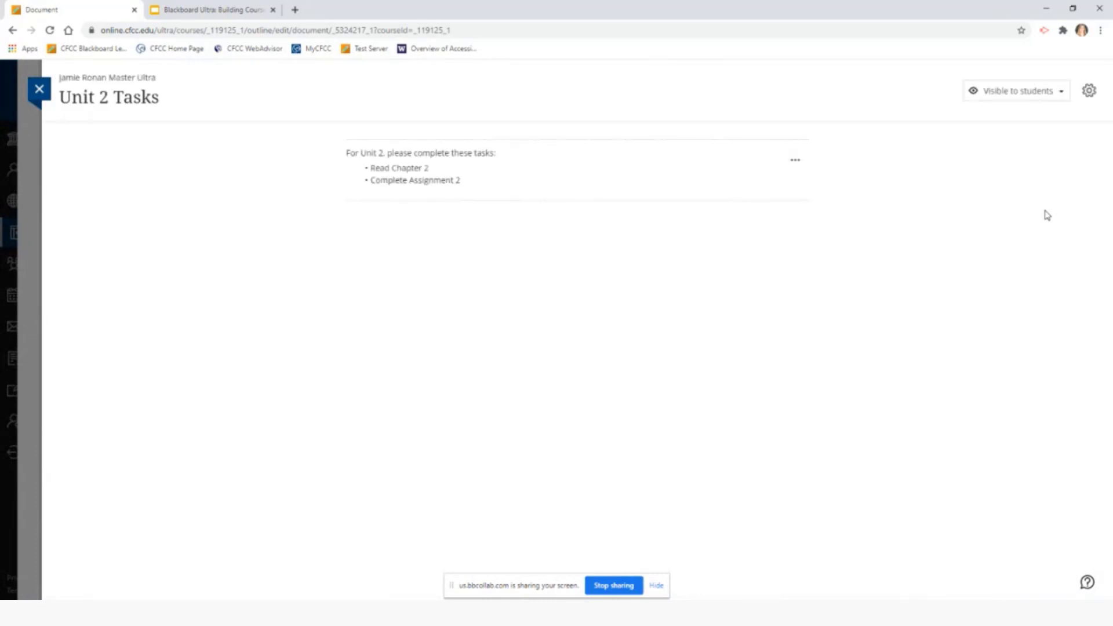
{"action": "left_click", "coordinate": [796, 160]}
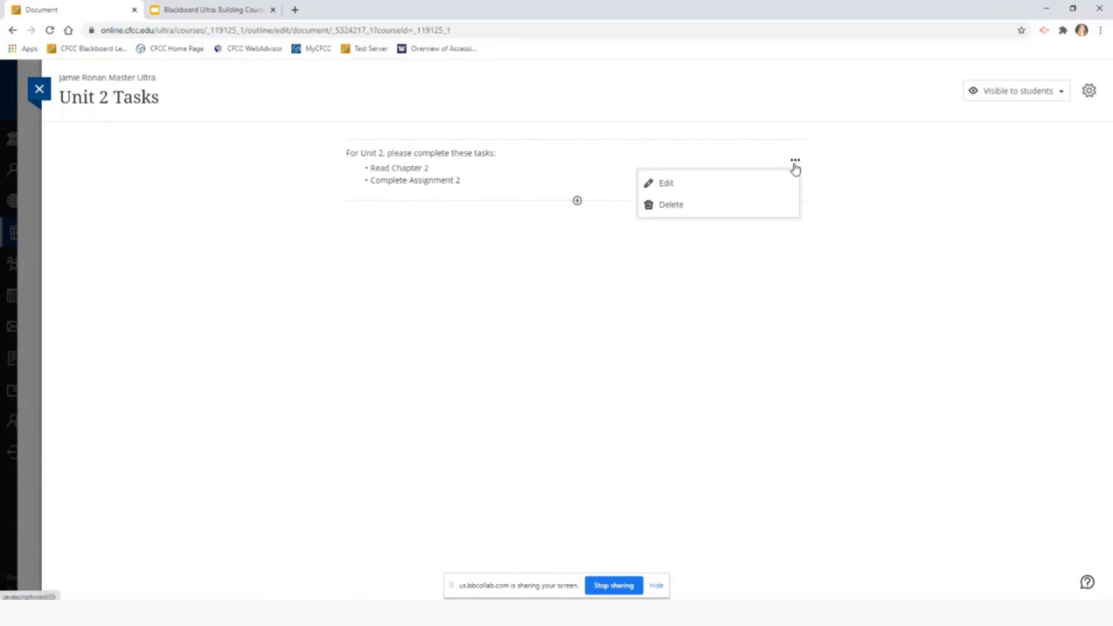
{"action": "left_click", "coordinate": [871, 182]}
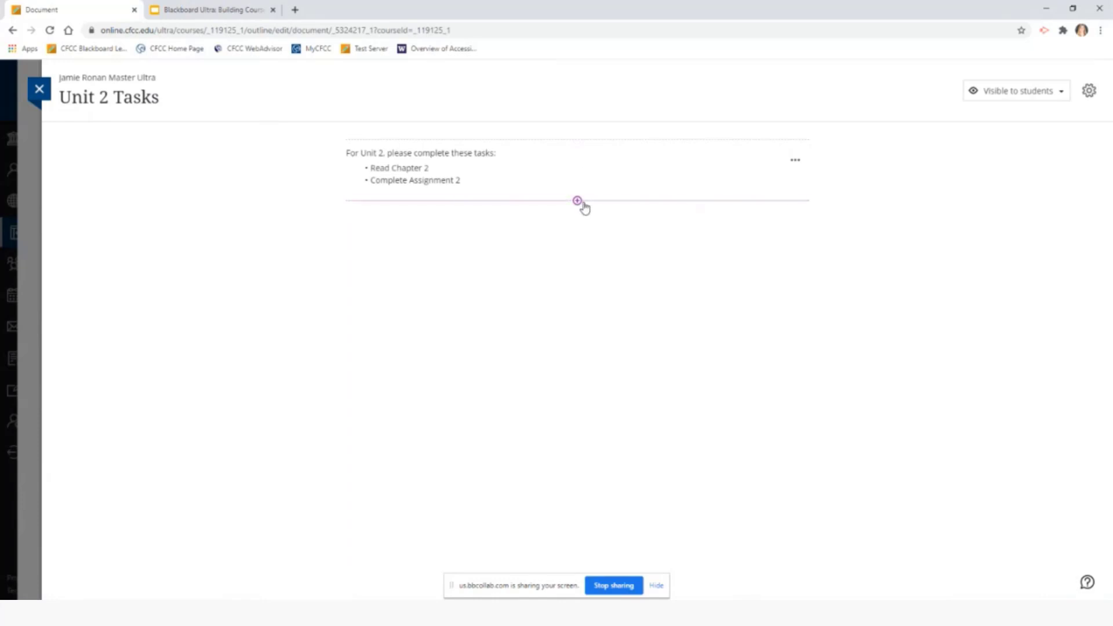
{"action": "left_click", "coordinate": [40, 90]}
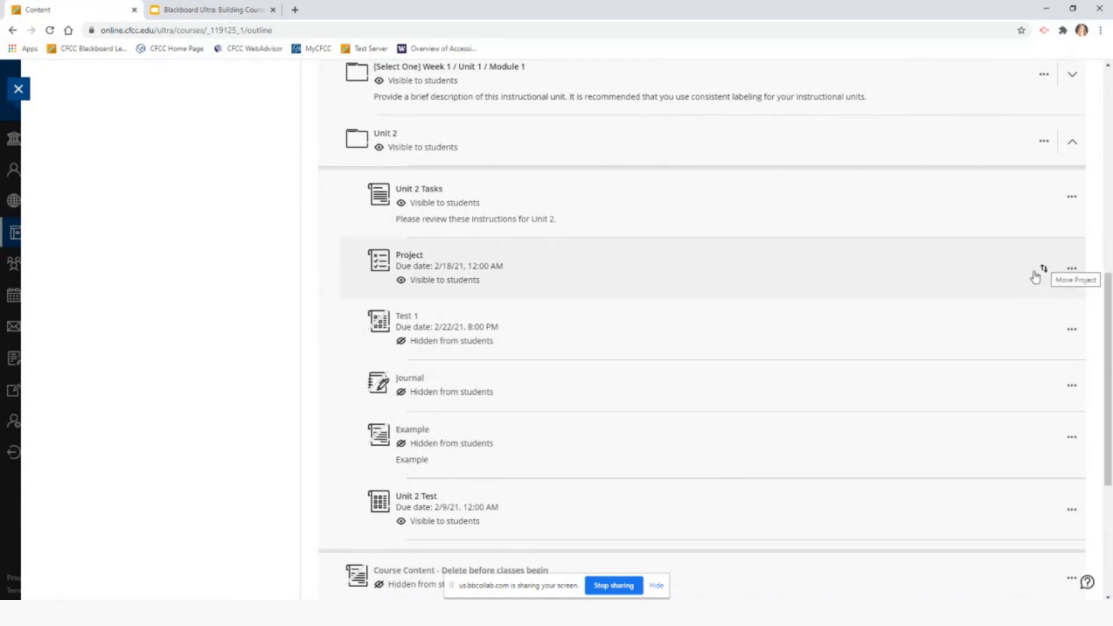
Choose Batch Edit from the Course Content options menu at the top of the page
{"action": "scroll", "coordinate": [1064, 270], "scroll_direction": "up", "scroll_amount": 9}
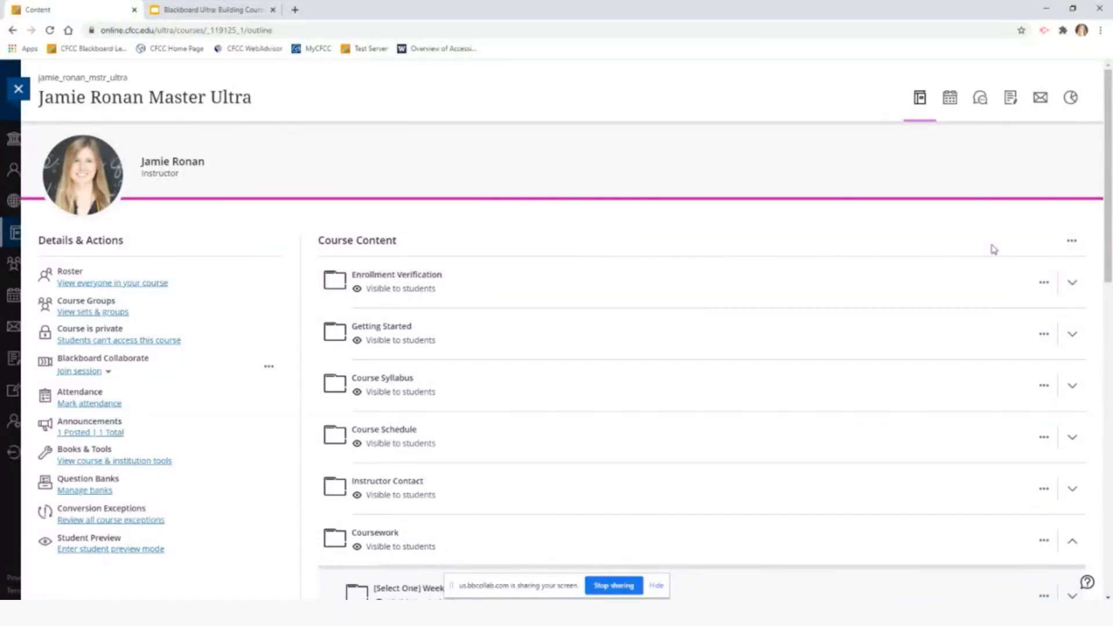
{"action": "left_click", "coordinate": [1073, 242]}
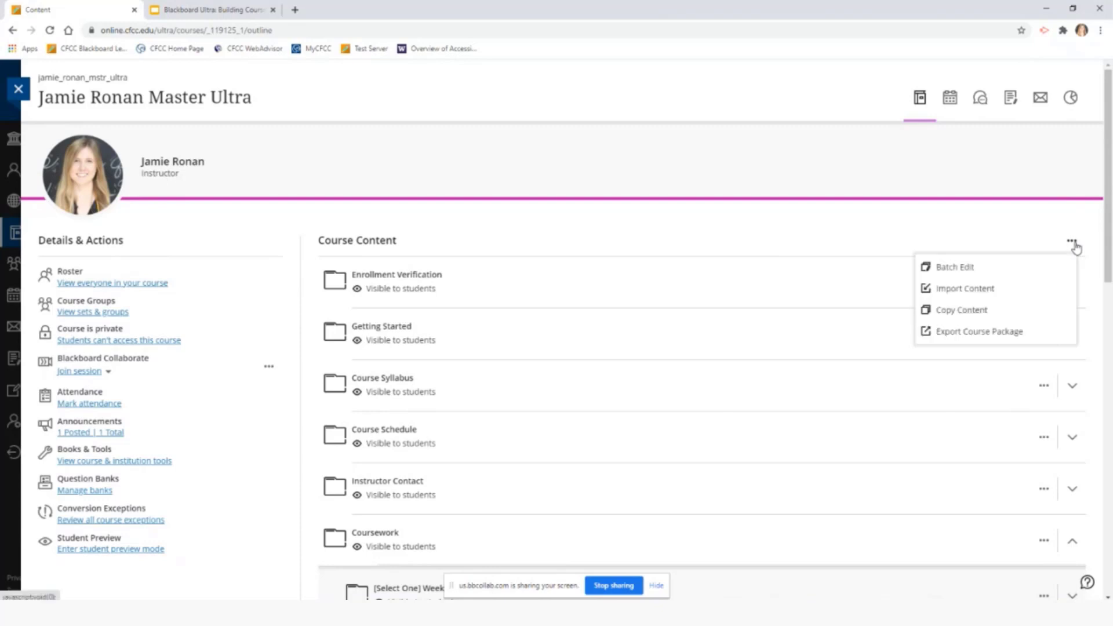
{"action": "left_click", "coordinate": [1053, 273]}
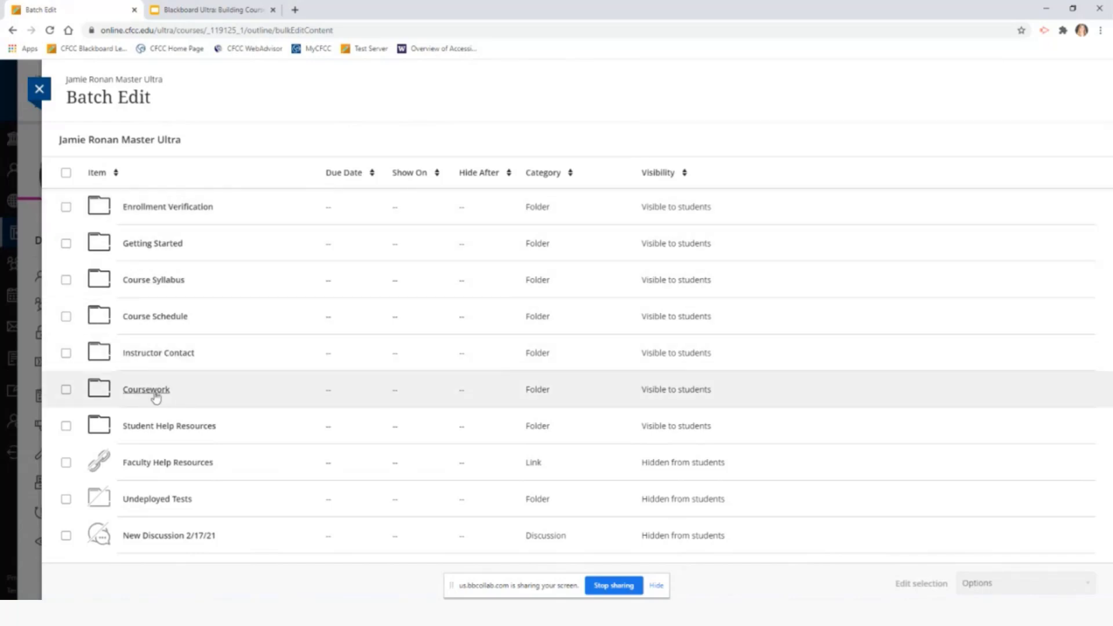
Under Coursework > Unit 2, select Project and Unit 2 Test and review the batch options
{"action": "left_click", "coordinate": [146, 389]}
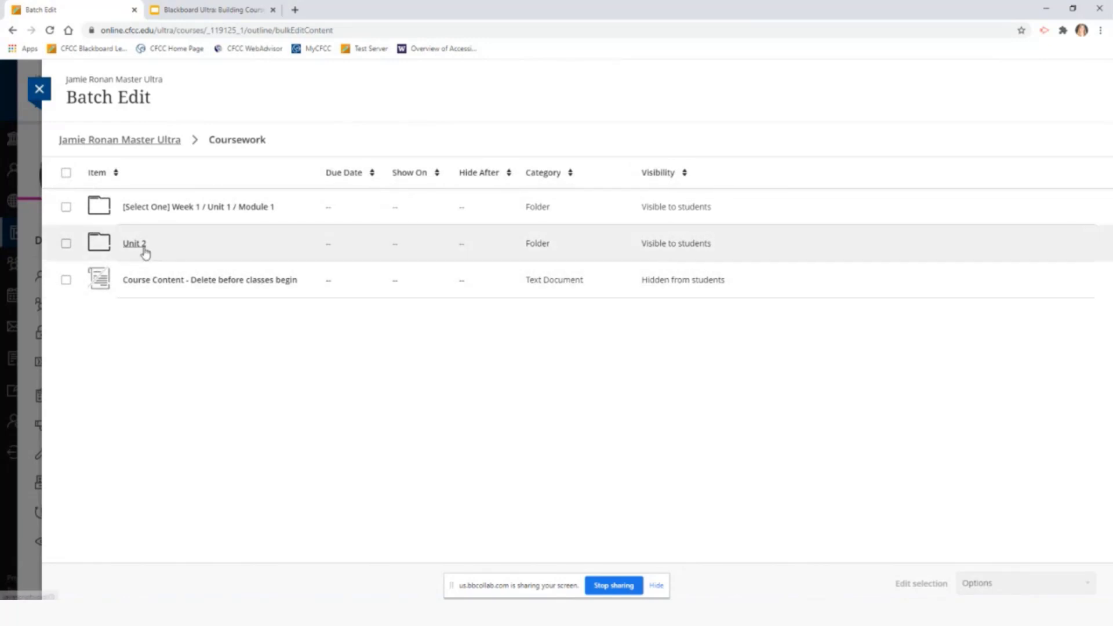
{"action": "left_click", "coordinate": [135, 246]}
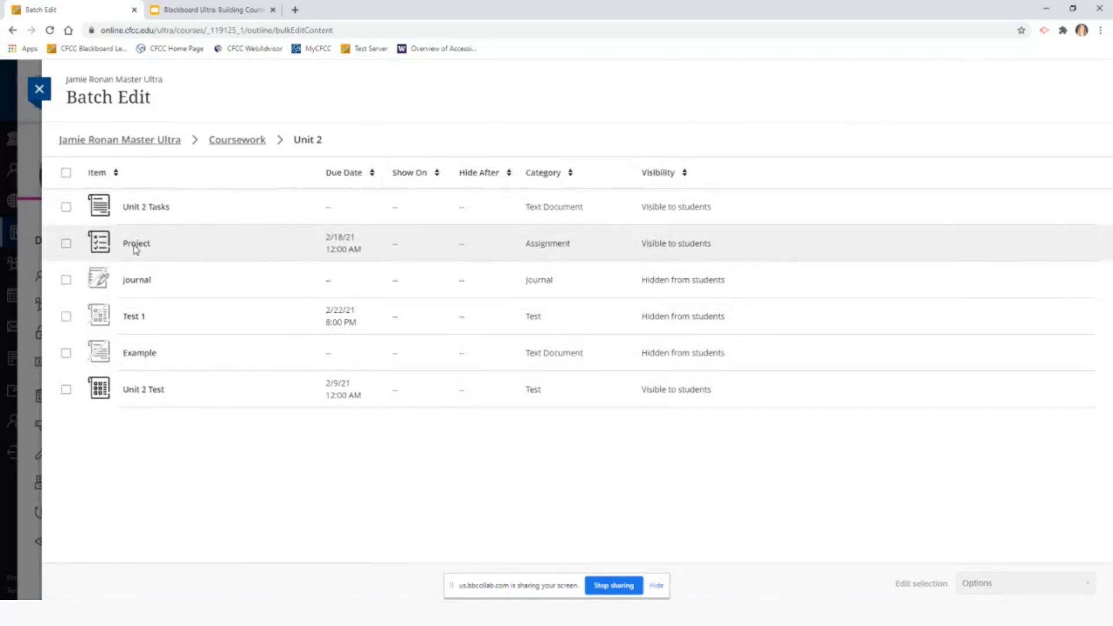
{"action": "left_click", "coordinate": [66, 243]}
{"action": "left_click", "coordinate": [66, 389]}
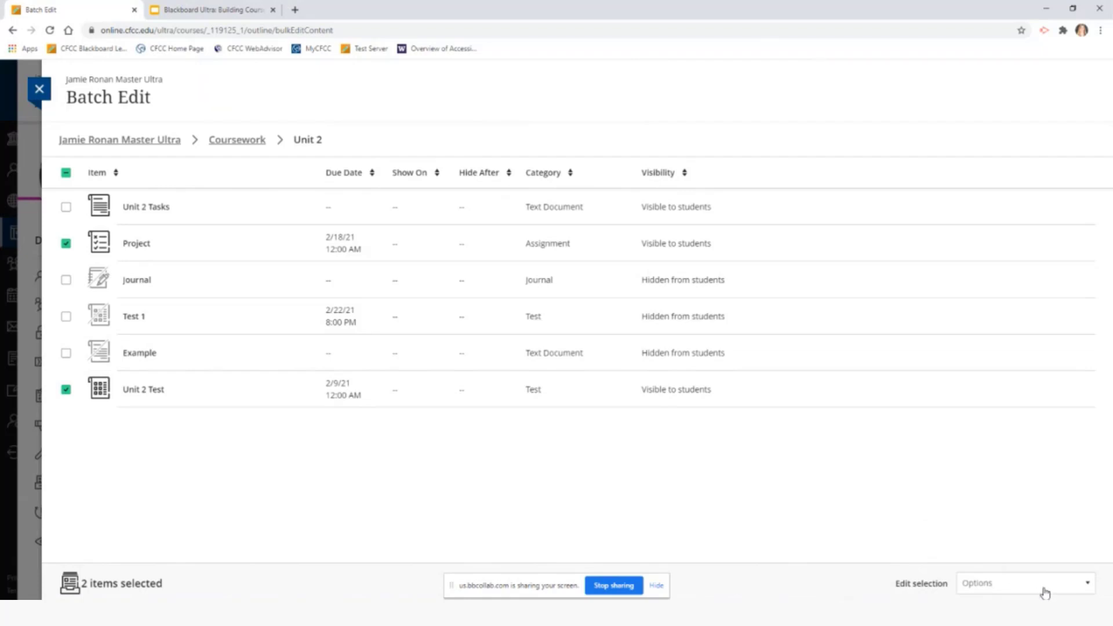
{"action": "left_click", "coordinate": [1073, 585]}
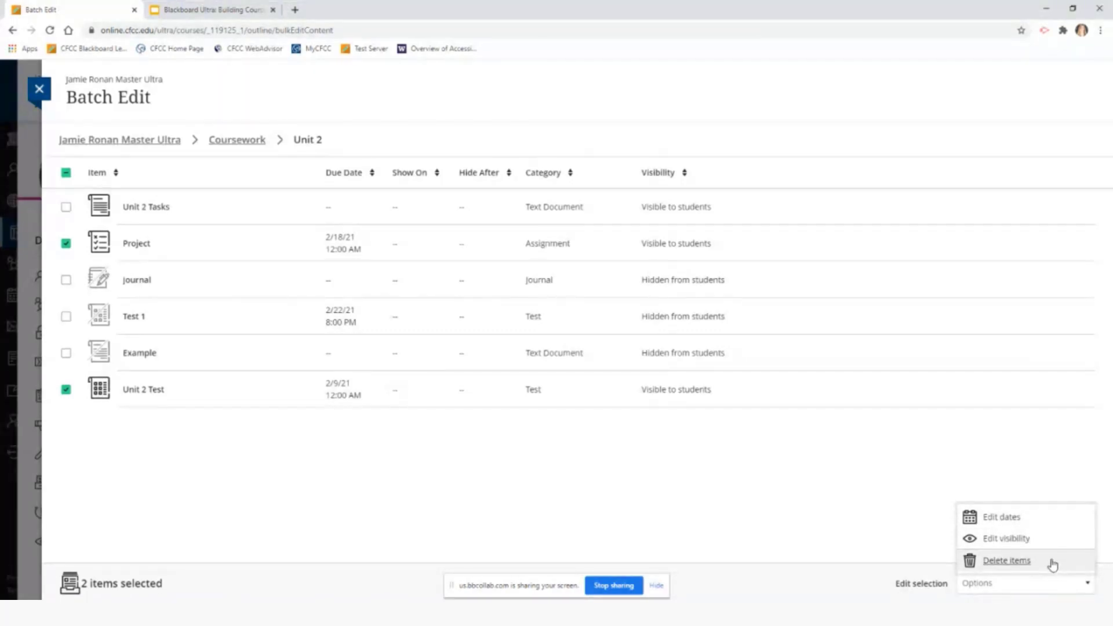
{"action": "left_click", "coordinate": [1060, 489]}
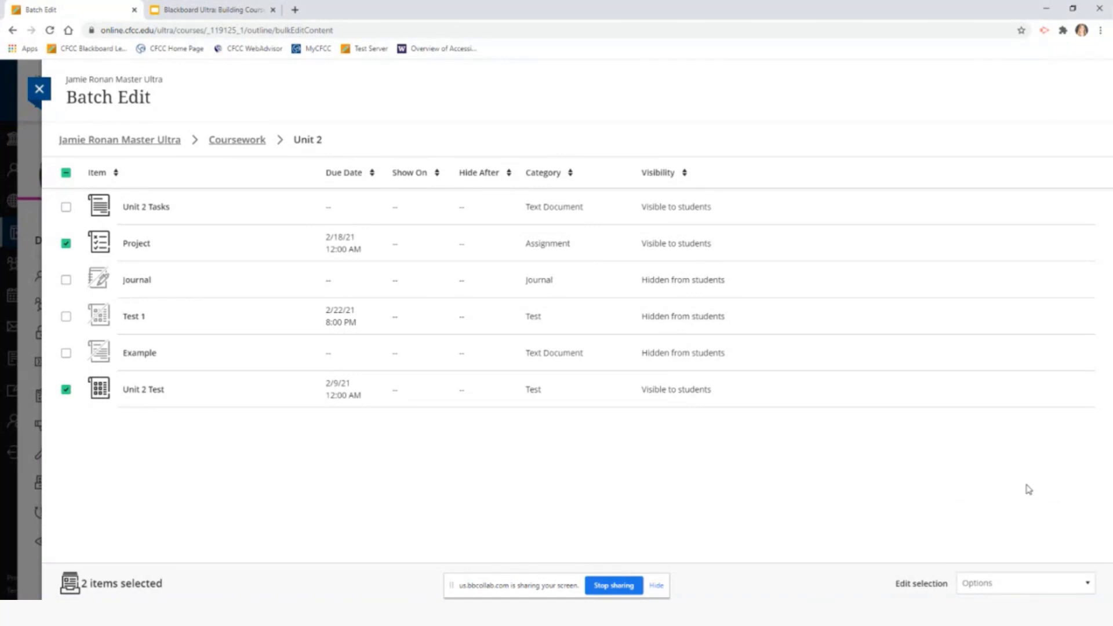
Deselect Project and Unit 2 Test and close Batch Edit without applying changes
{"action": "left_click", "coordinate": [66, 243]}
{"action": "left_click", "coordinate": [67, 391]}
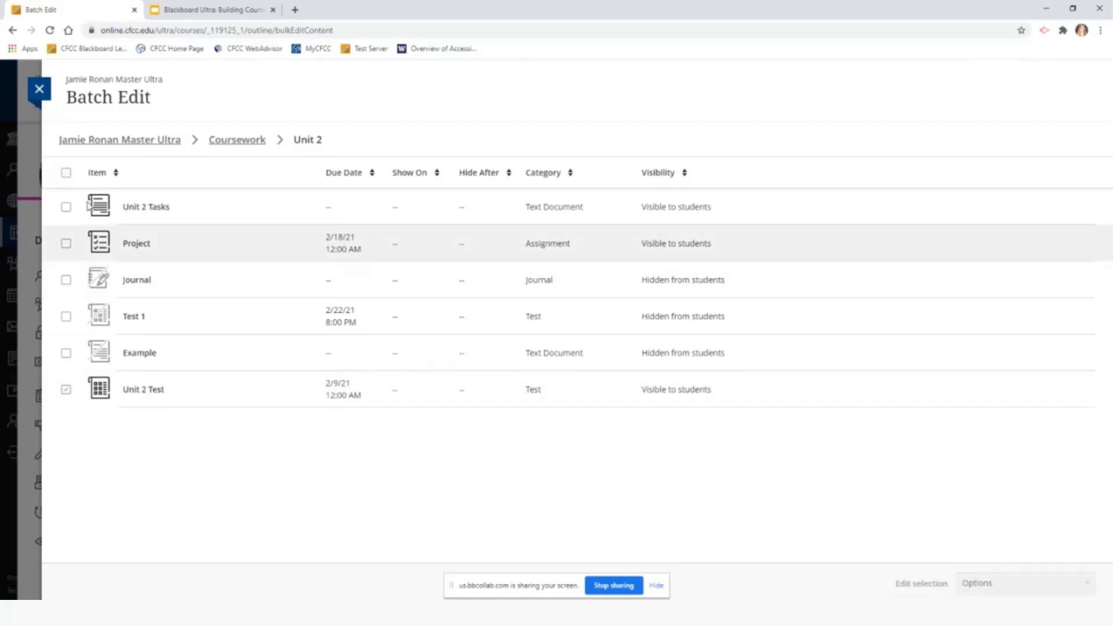
{"action": "left_click", "coordinate": [42, 90]}
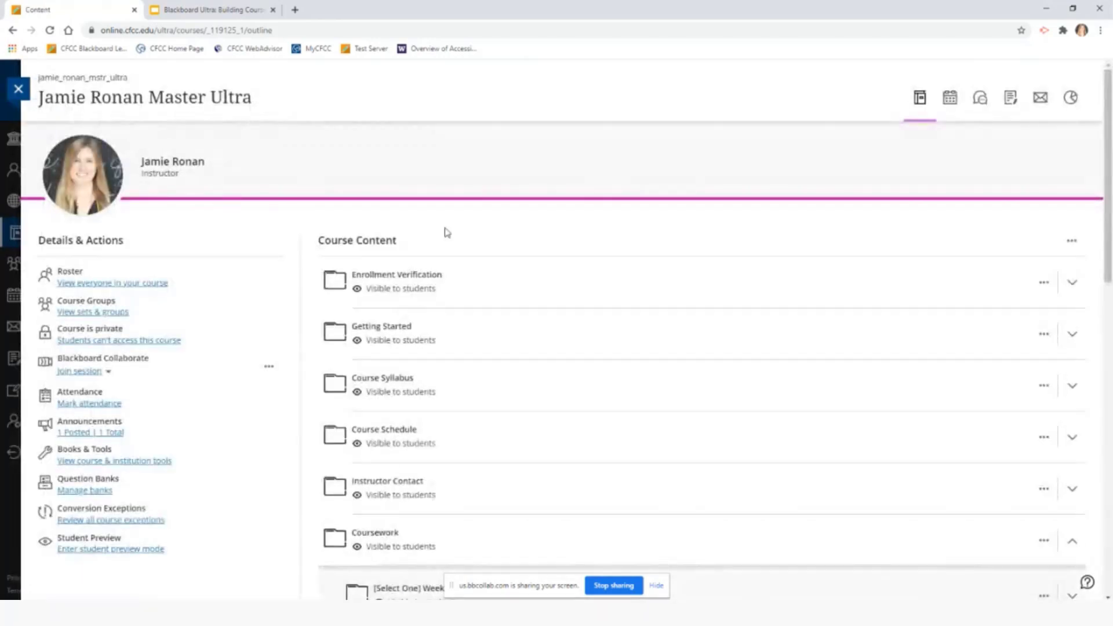
{"action": "left_click", "coordinate": [1073, 243]}
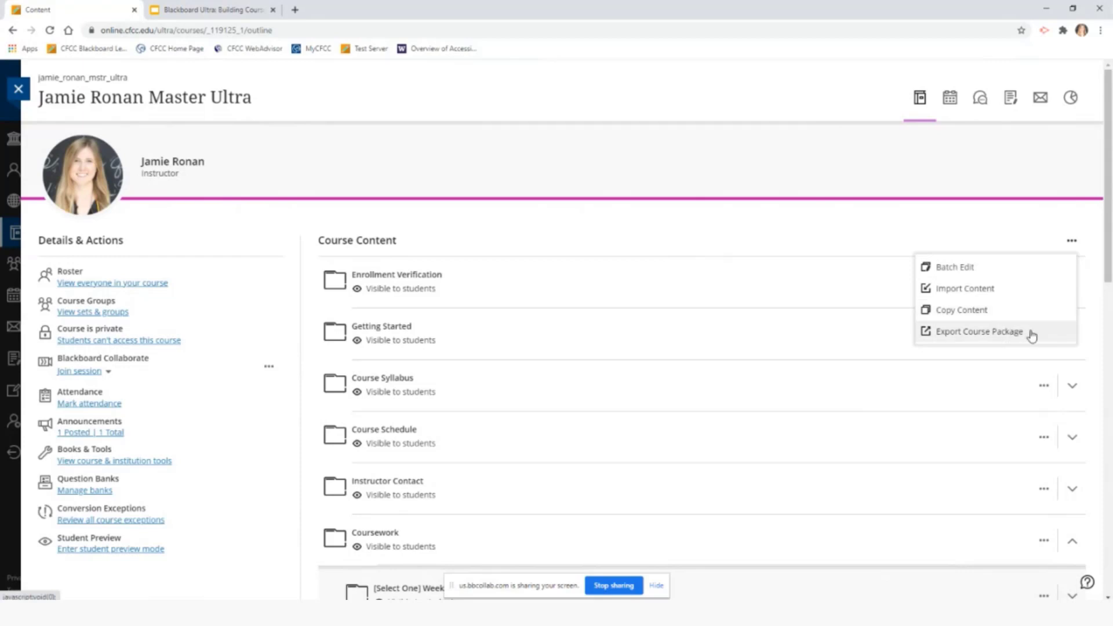
{"action": "left_click", "coordinate": [1074, 241]}
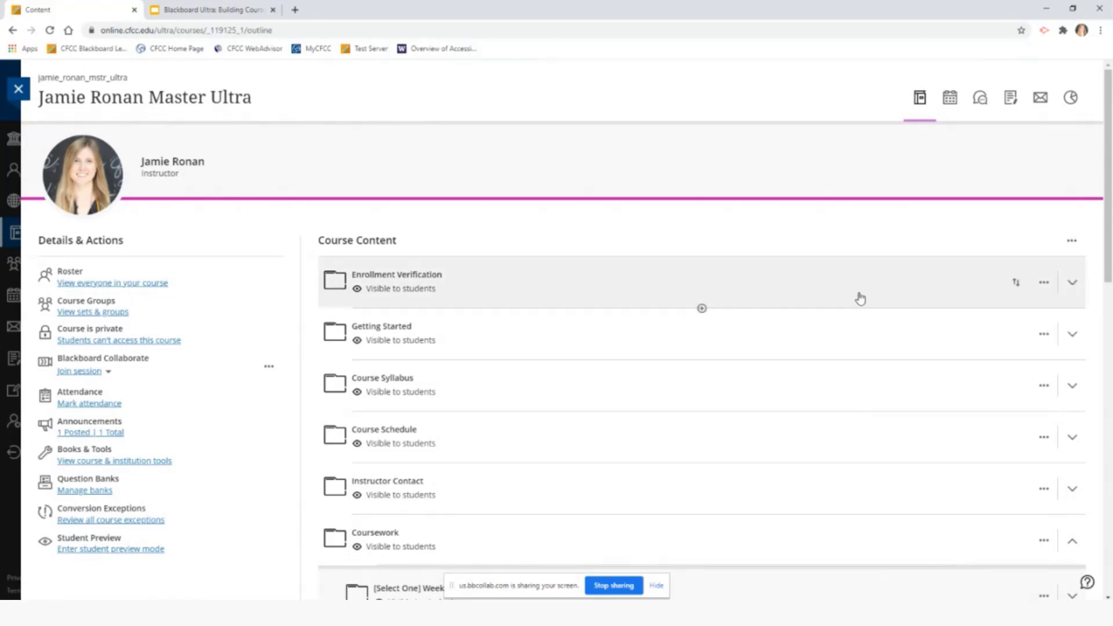
{"action": "scroll", "coordinate": [860, 298], "scroll_direction": "down", "scroll_amount": 4}
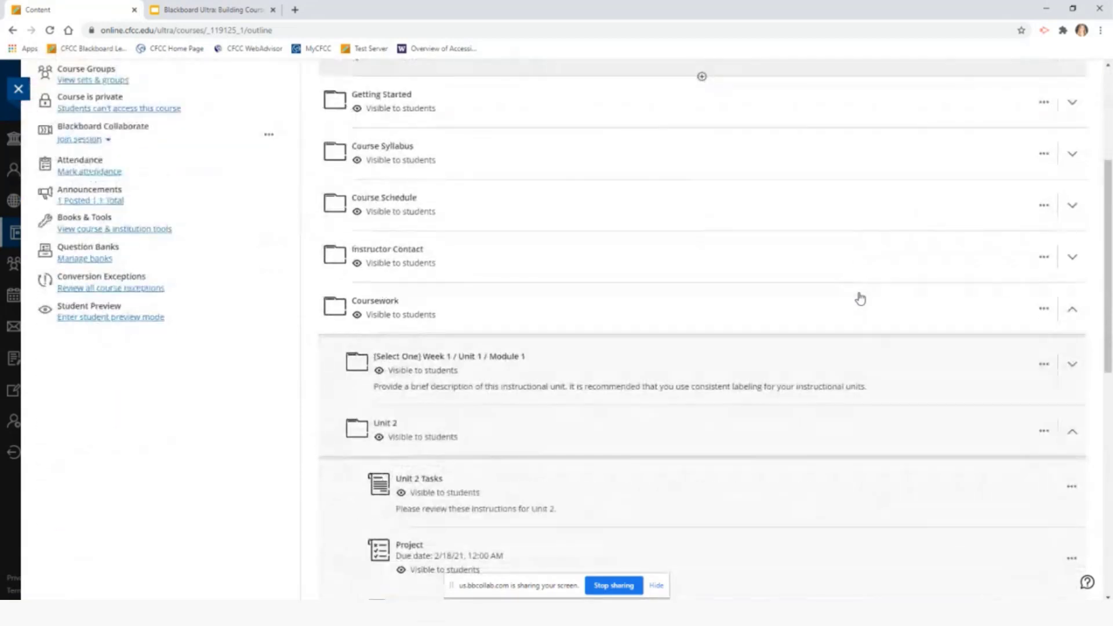